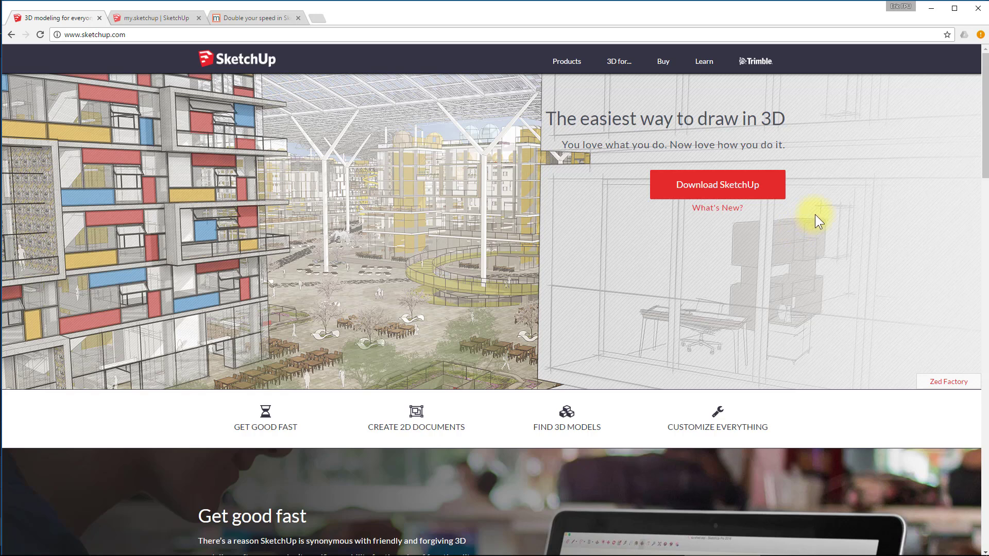
# Launch my.SketchUp from its product page and start modeling without opening the unsaved model from the last session.
pyautogui.click(153, 17)
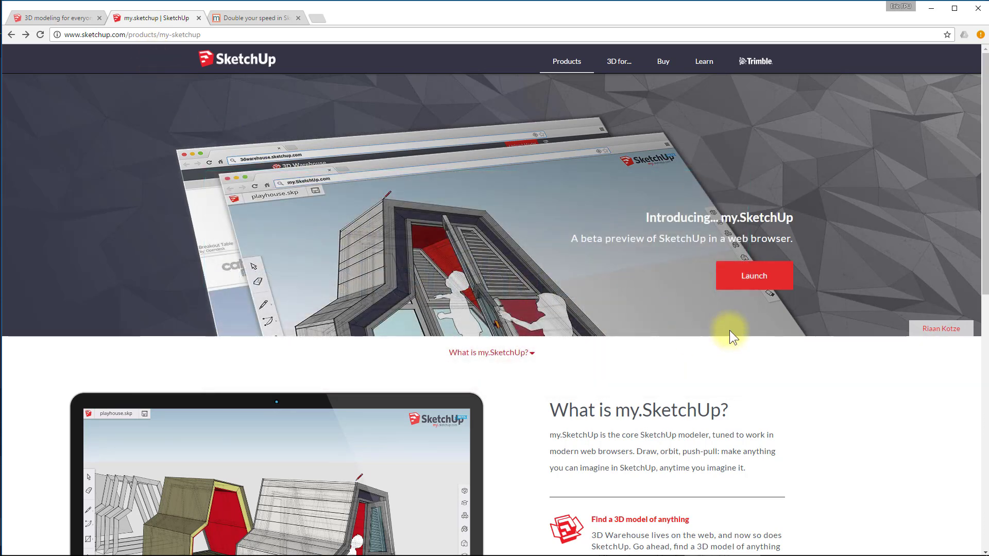
pyautogui.click(751, 278)
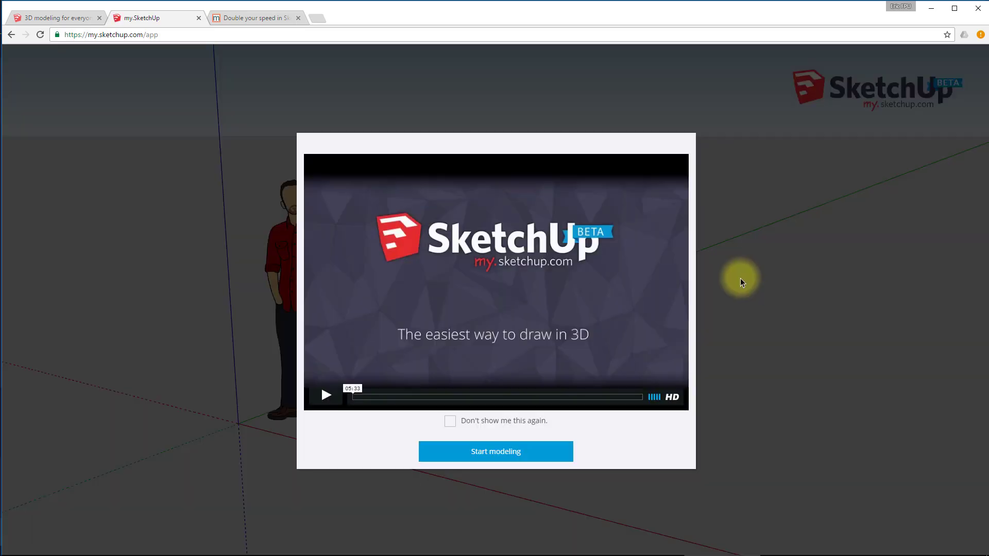
pyautogui.click(503, 458)
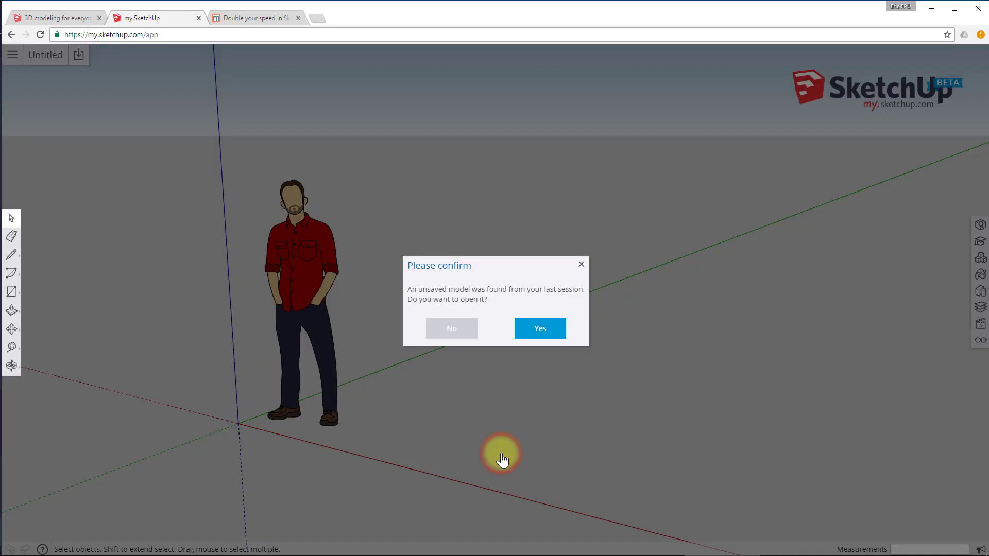
pyautogui.click(453, 330)
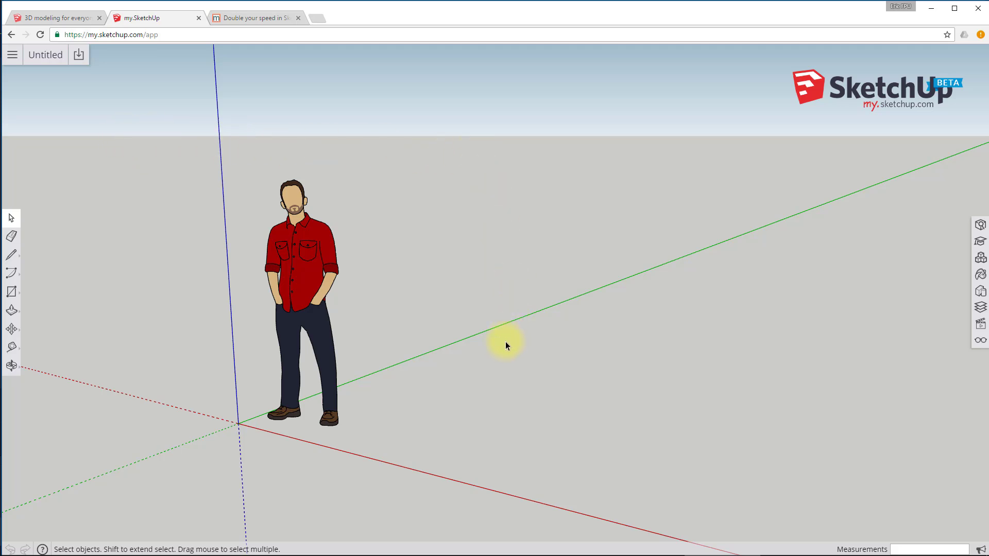
# Erase the standing human figure from the model.
pyautogui.moveTo(505, 342); pyautogui.dragTo(421, 351, button='middle')
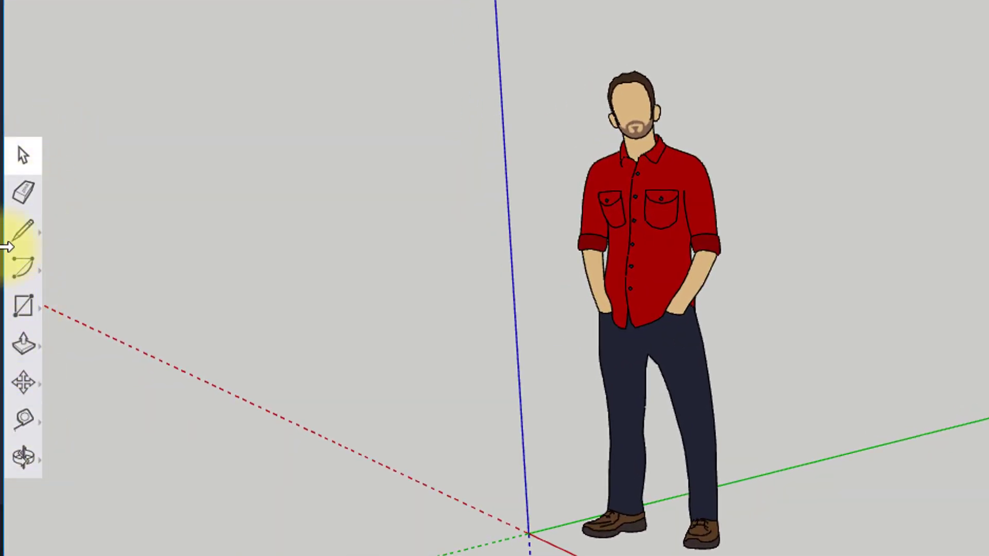
pyautogui.click(24, 198)
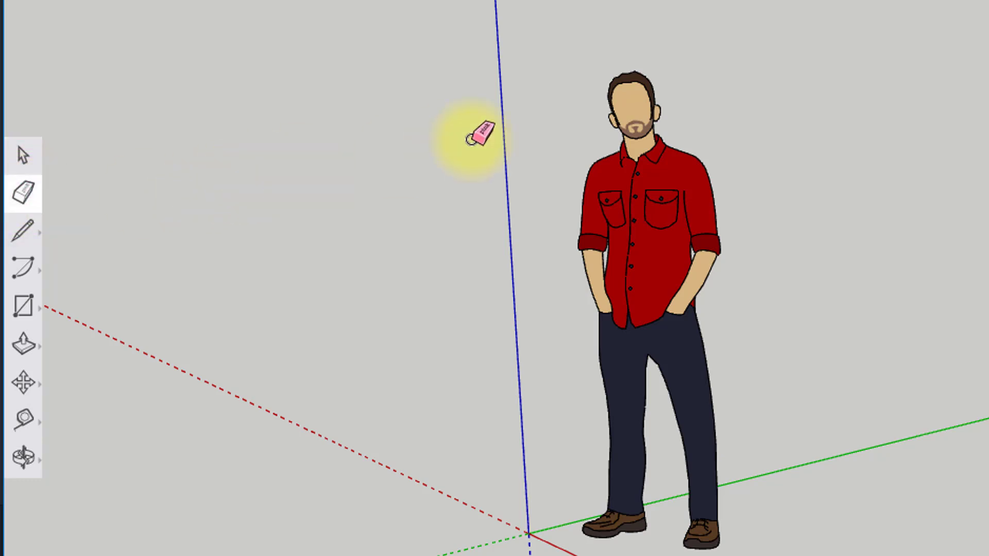
pyautogui.click(643, 173)
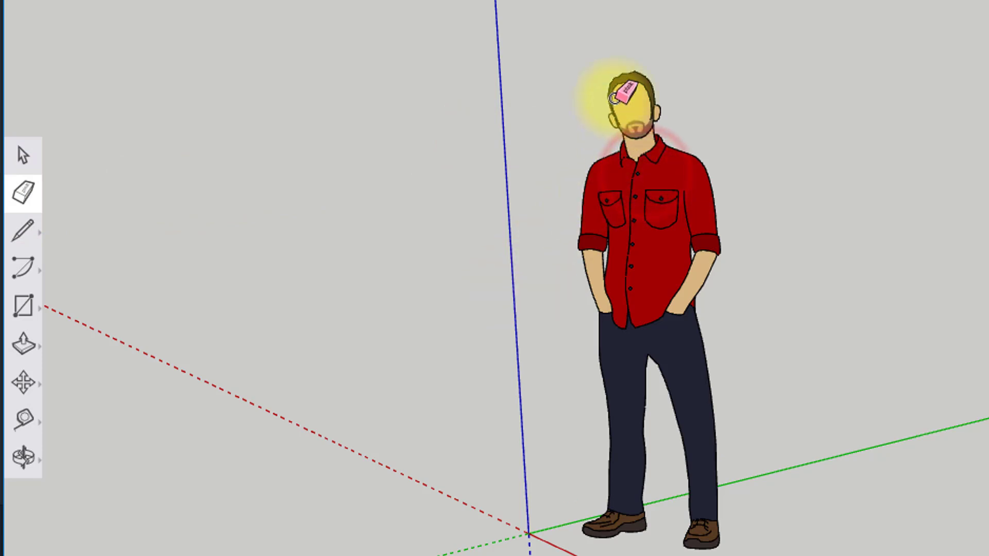
pyautogui.click(628, 78)
pyautogui.click(664, 96)
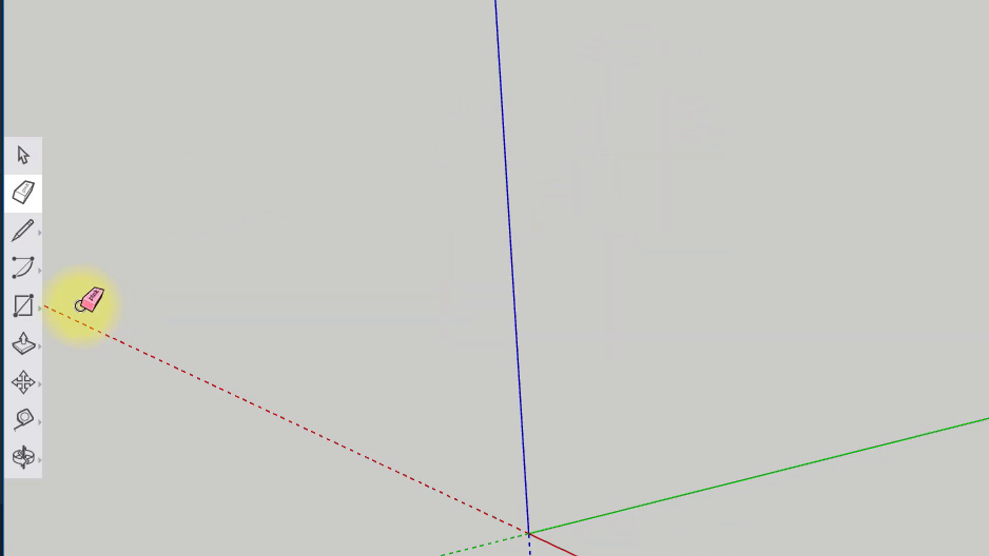
# Open the Instructor and view its guidance for the Arc, Eraser and Line tools.
pyautogui.click(26, 237)
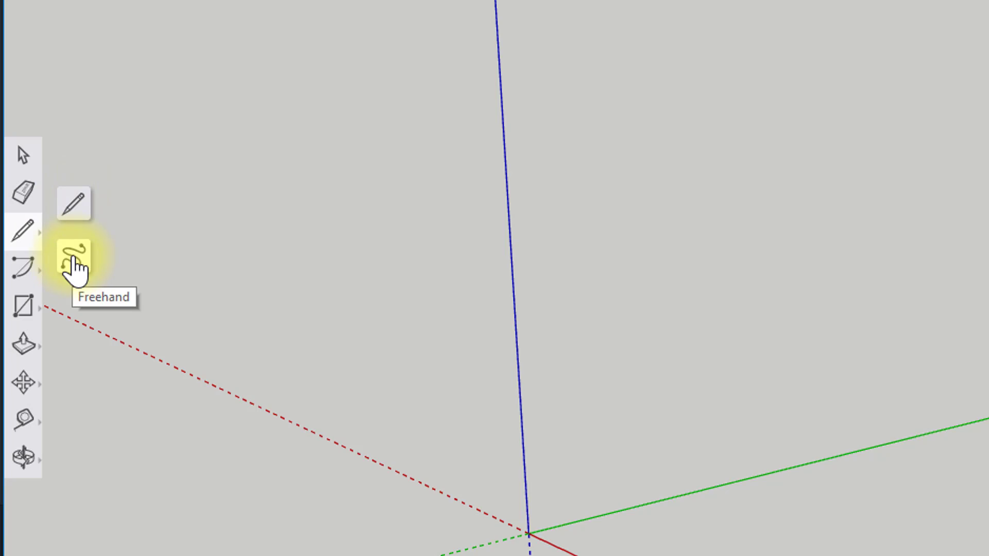
pyautogui.click(23, 266)
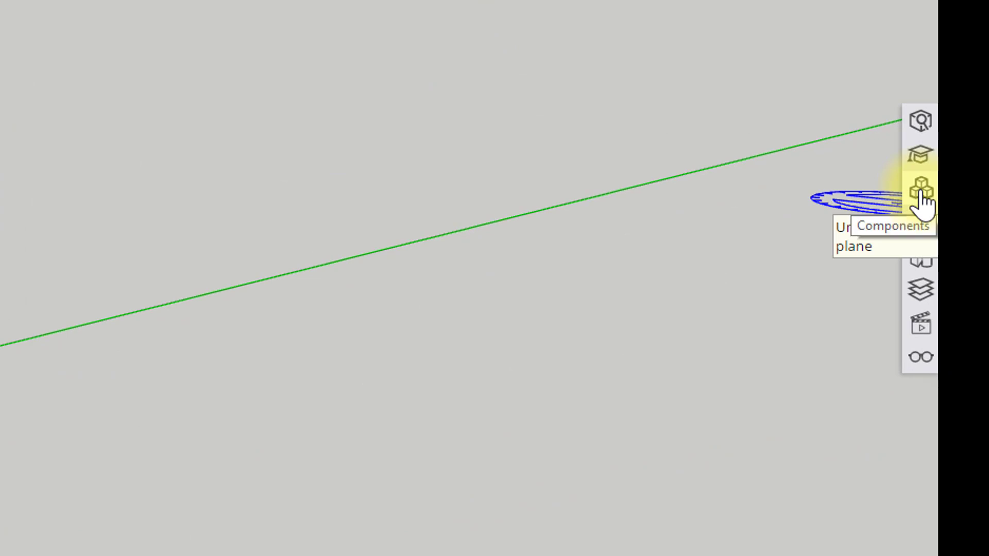
pyautogui.click(921, 155)
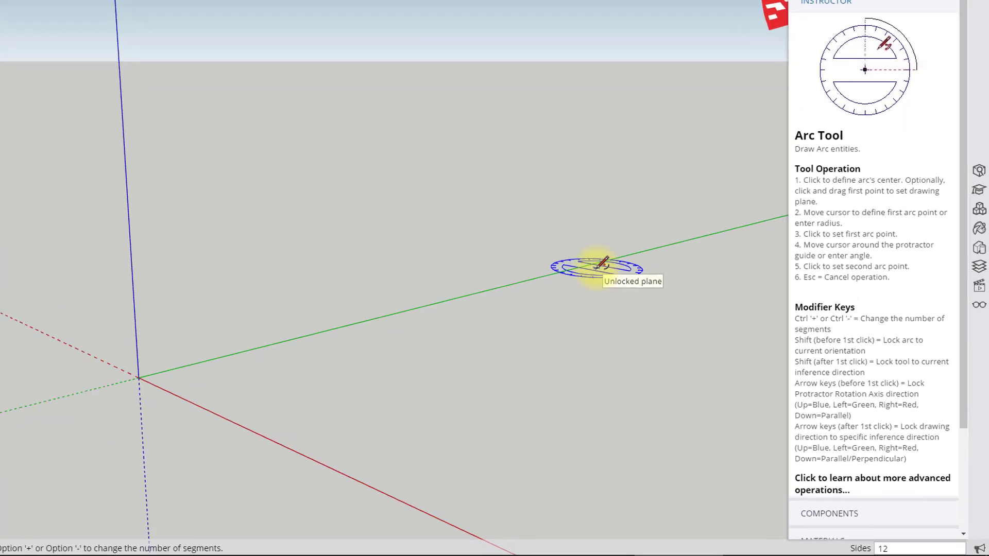
pyautogui.press('e')
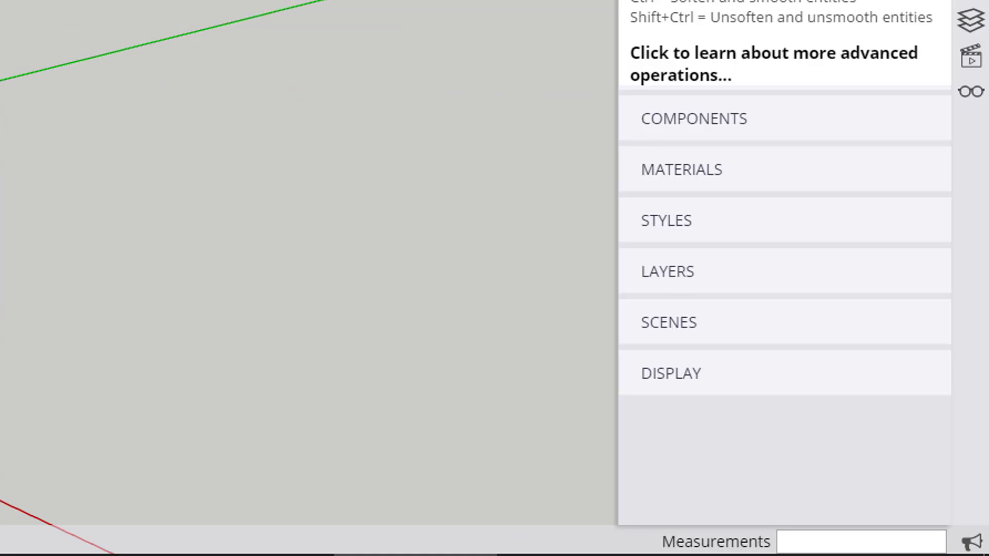
pyautogui.press('l')
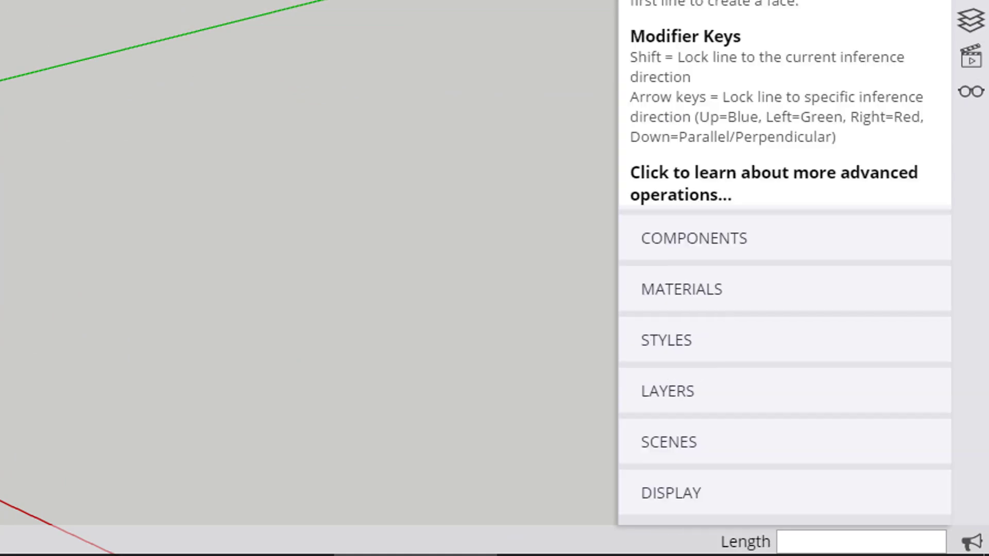
pyautogui.click(412, 455)
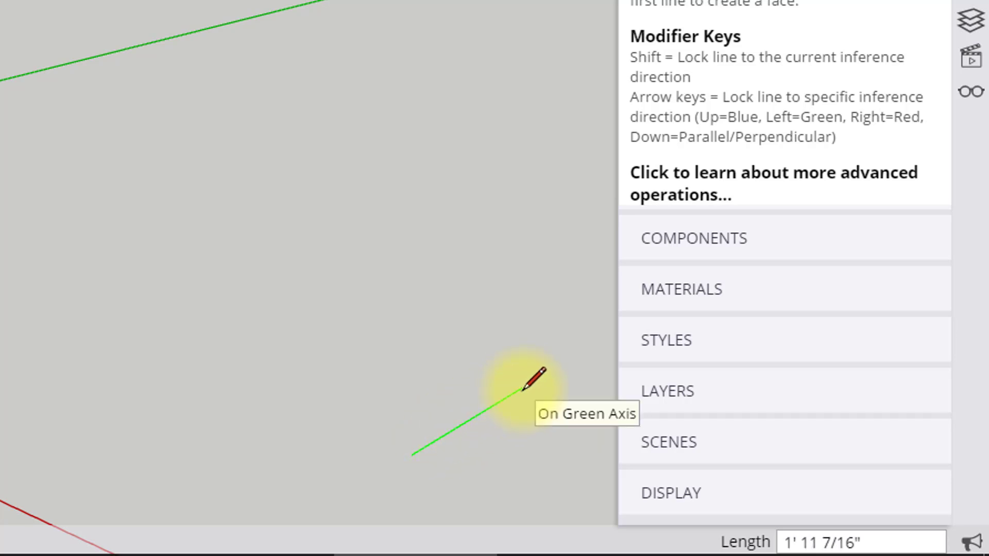
pyautogui.press('Escape')
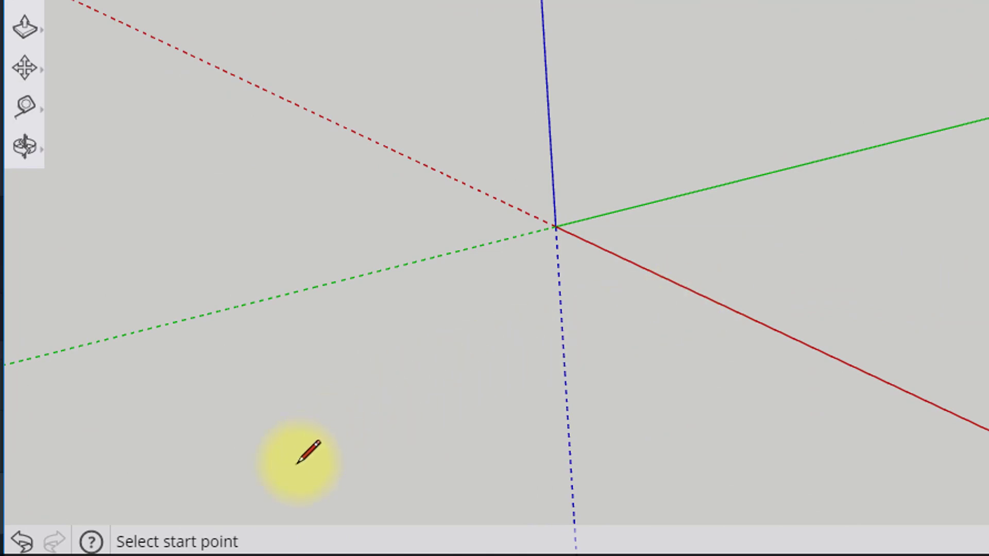
pyautogui.click(289, 470)
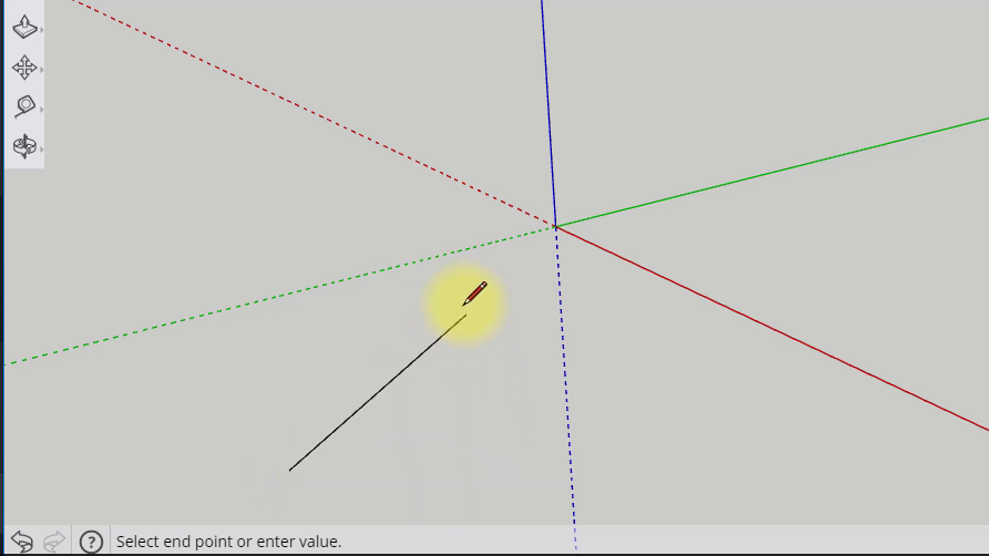
pyautogui.press('Escape')
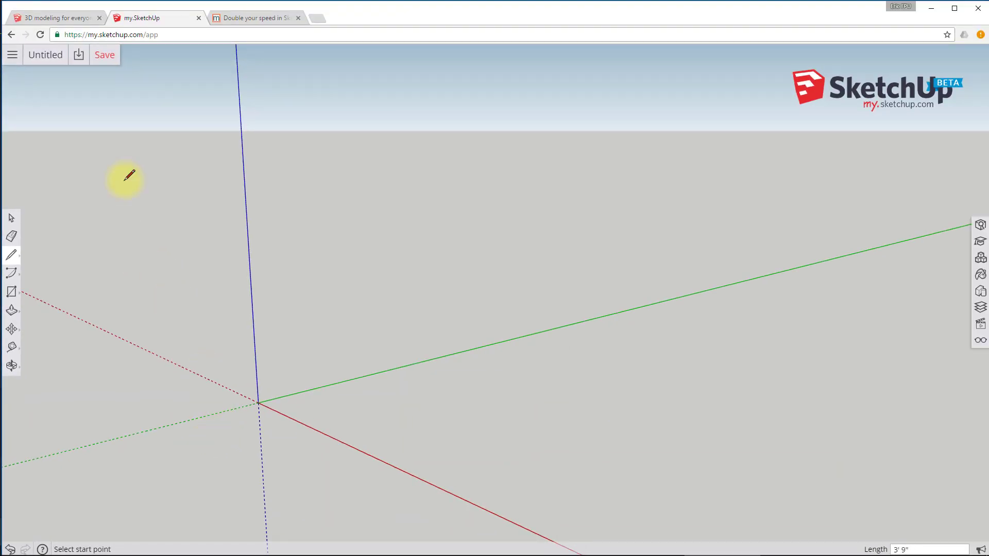
# Create a new model from the Simple Template - Feet and Inches.
pyautogui.click(13, 55)
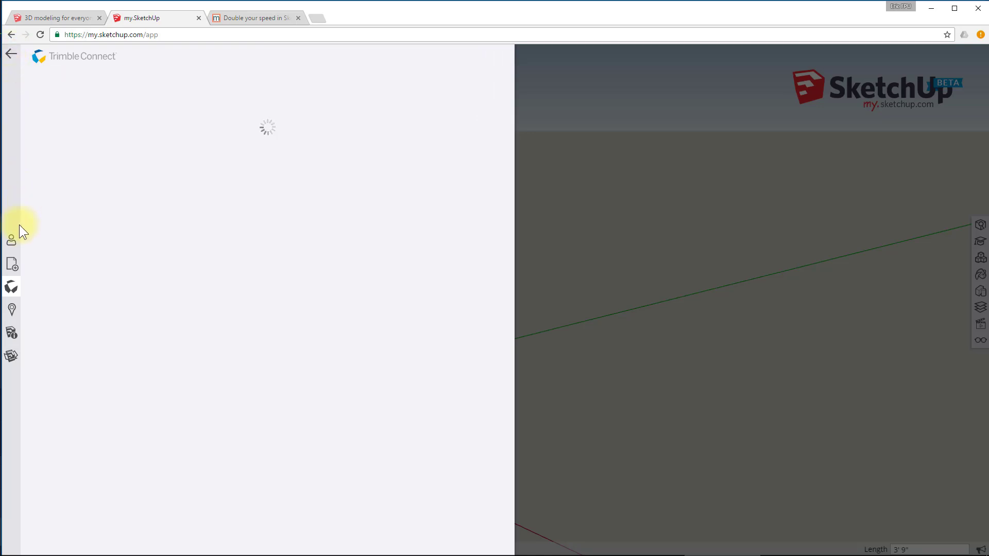
pyautogui.click(10, 266)
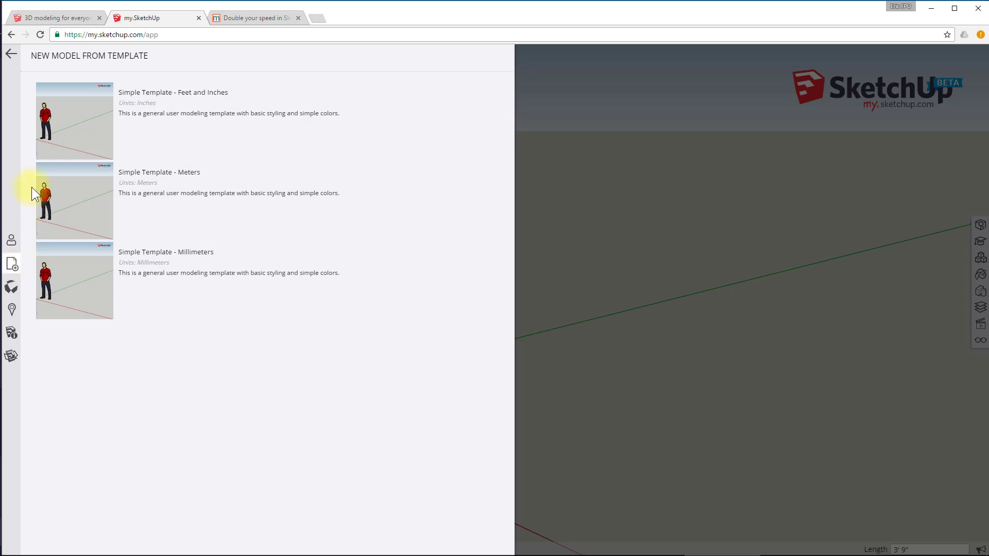
pyautogui.click(99, 108)
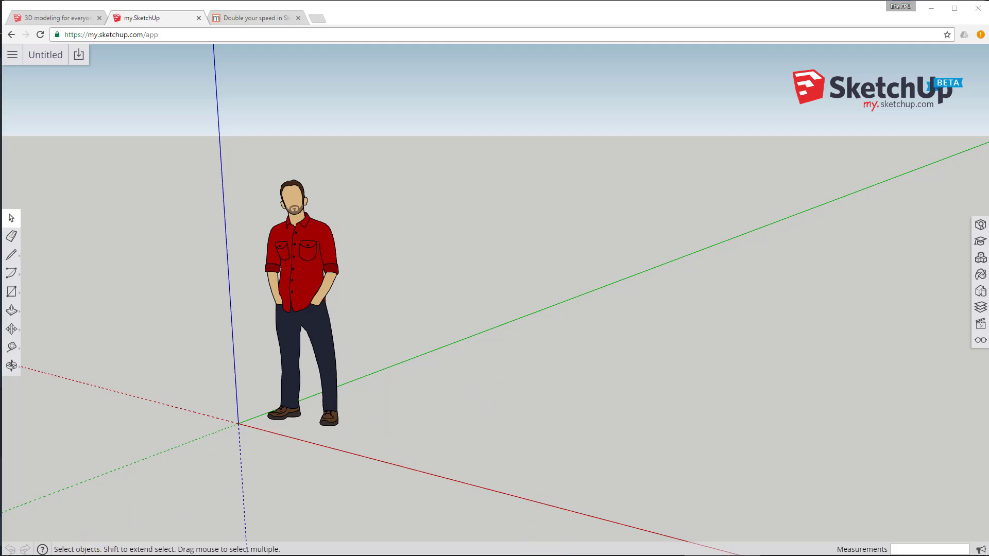
# Switch to desktop SketchUp Pro 2016 and choose the Simple Template - Feet and Inches for the new model.
pyautogui.press('super')
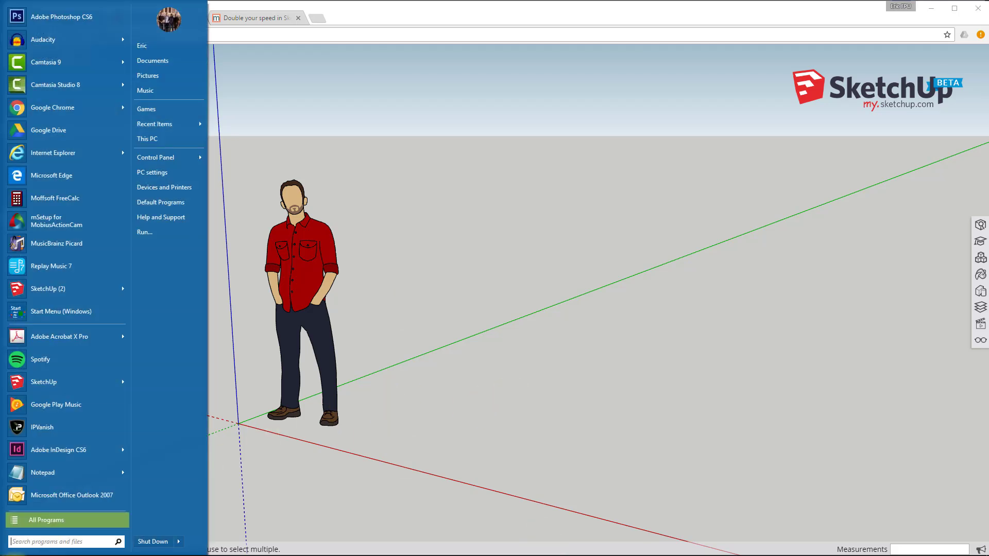
pyautogui.click(49, 289)
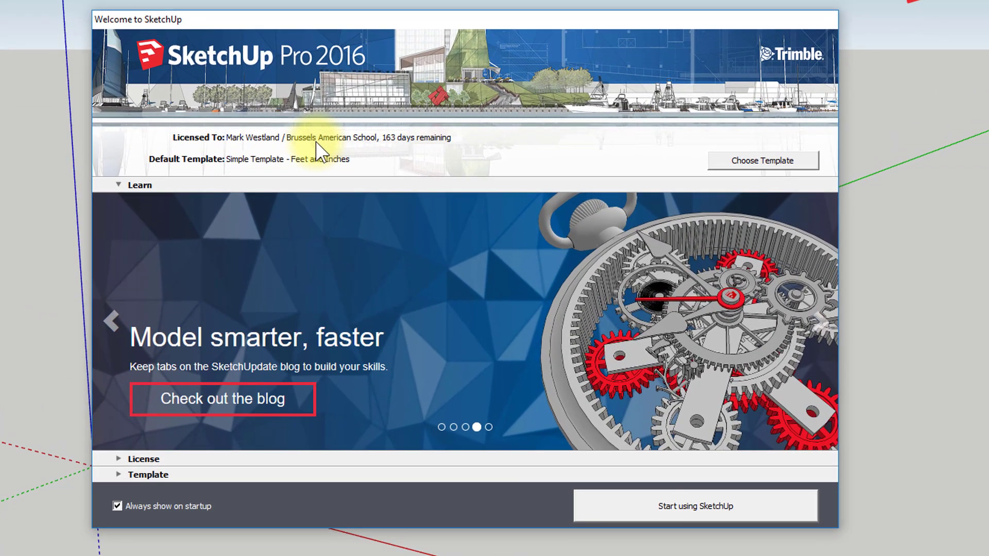
pyautogui.click(745, 164)
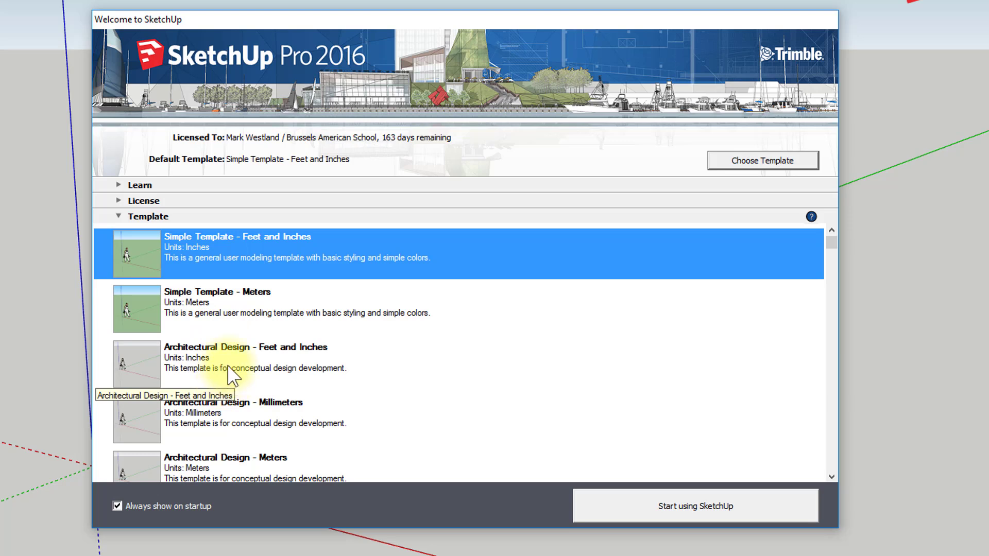
pyautogui.click(239, 245)
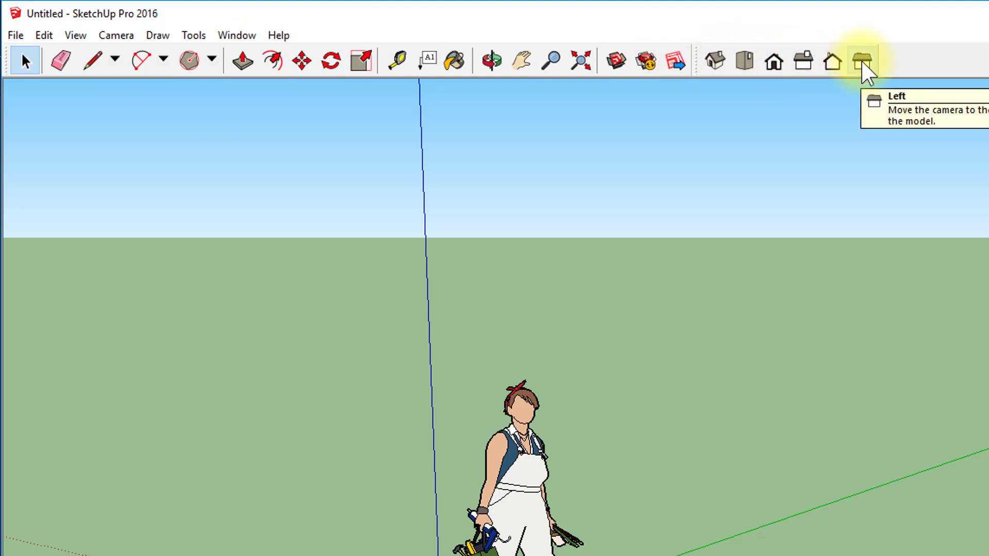
# Examine the list of available toolbars, then close it without changing which toolbars are shown.
pyautogui.click(73, 36)
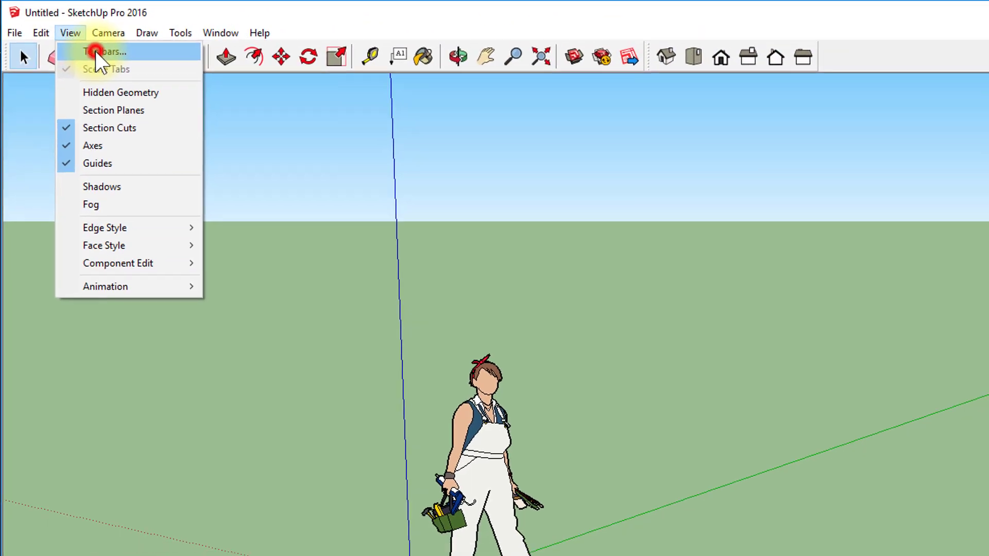
pyautogui.click(97, 52)
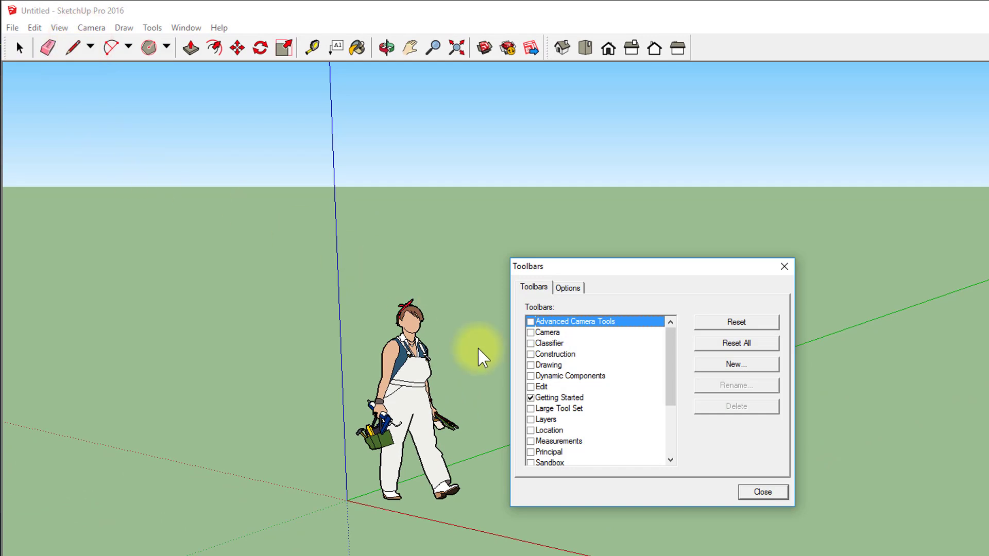
pyautogui.moveTo(670, 346)
pyautogui.mouseDown()
pyautogui.moveTo(672, 423)
pyautogui.moveTo(667, 342)
pyautogui.moveTo(656, 345)
pyautogui.mouseUp()
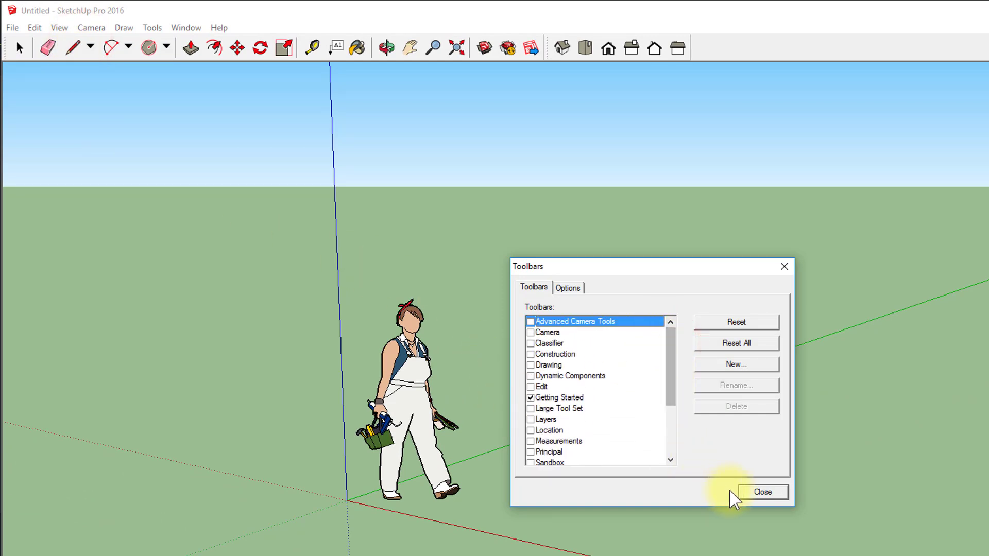
pyautogui.click(755, 494)
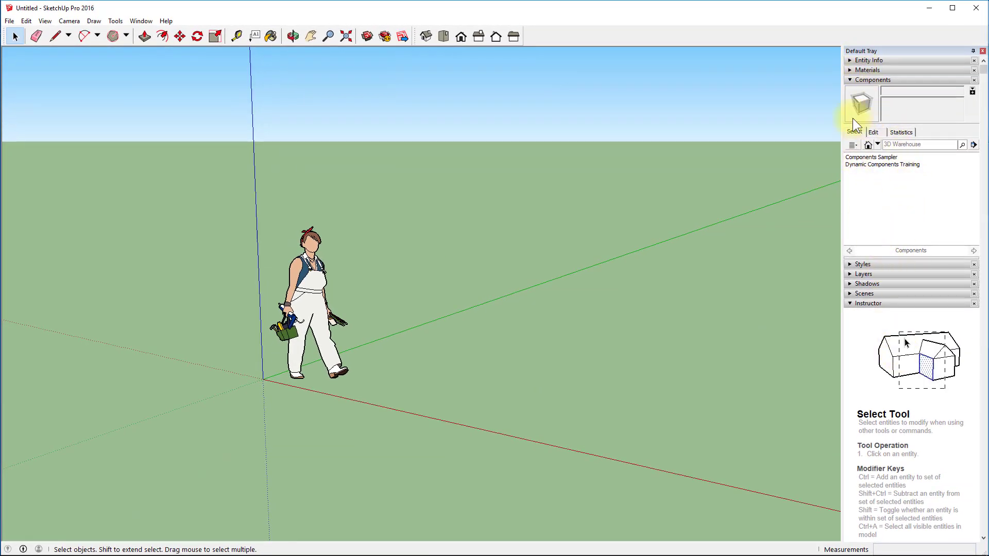
# Collapse the Components section of the Default Tray and adjust the Instructor section's height.
pyautogui.click(863, 80)
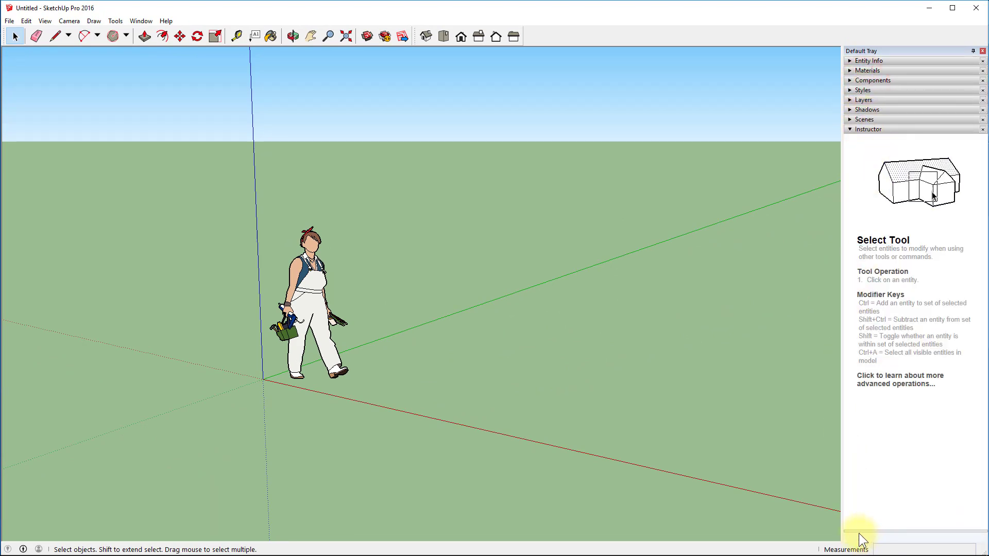
pyautogui.moveTo(858, 532); pyautogui.dragTo(888, 536)
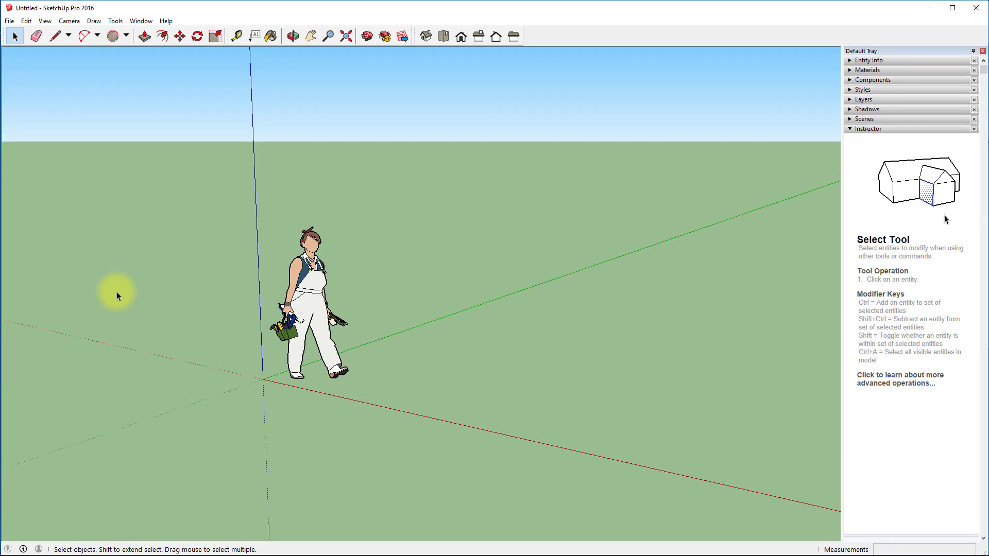
# Draw a six-sided polygon centred on the origin, with a vertex on the red axis and an inscribed radius of .15.
pyautogui.press('r')
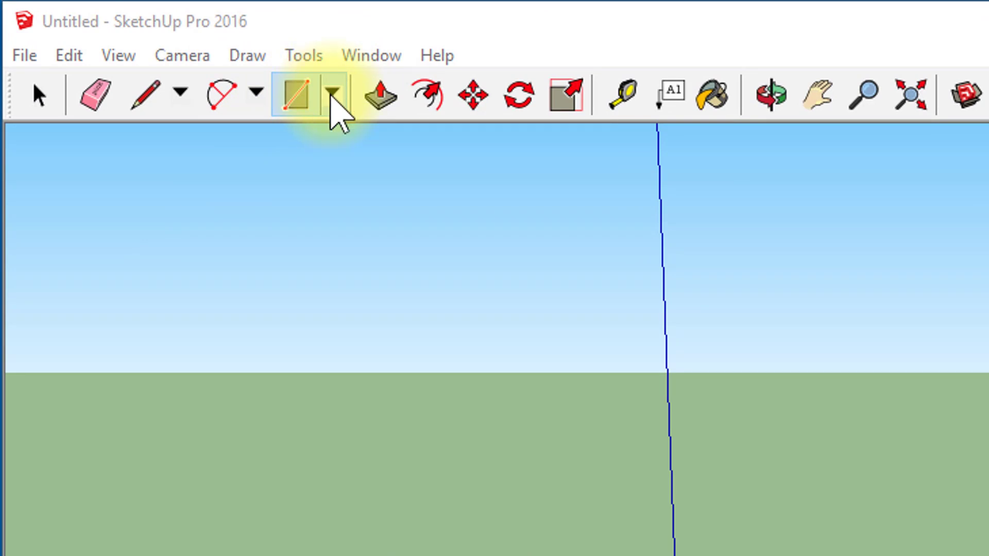
pyautogui.click(331, 95)
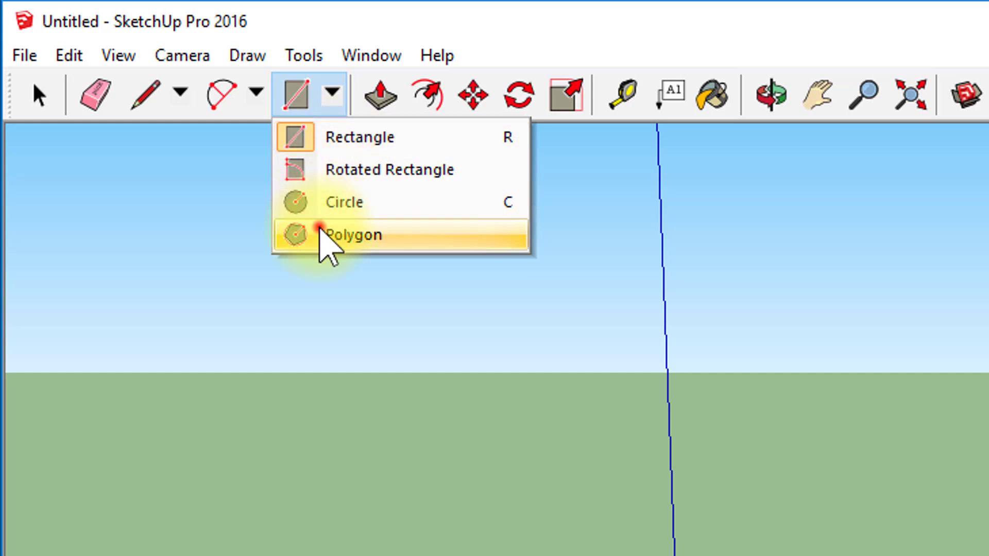
pyautogui.click(330, 235)
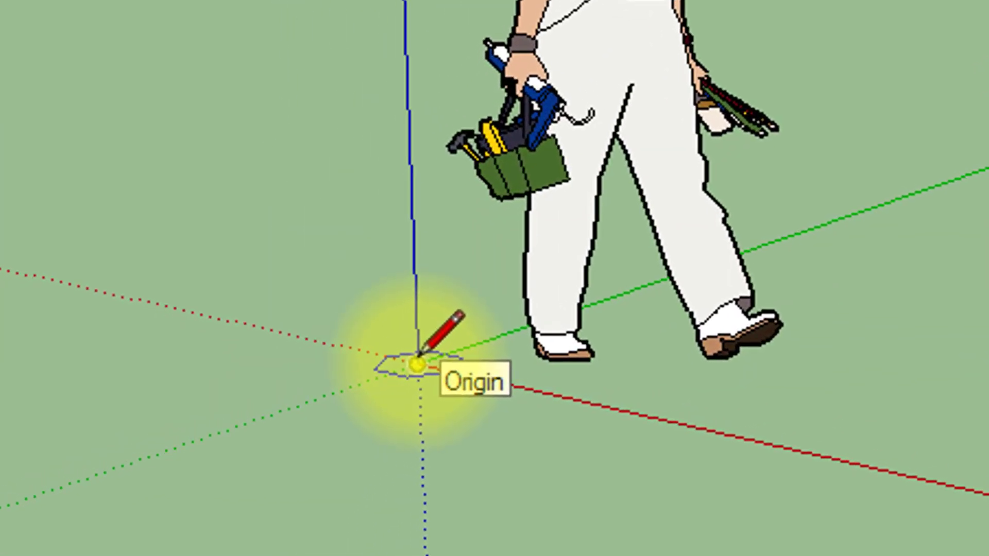
pyautogui.click(418, 364)
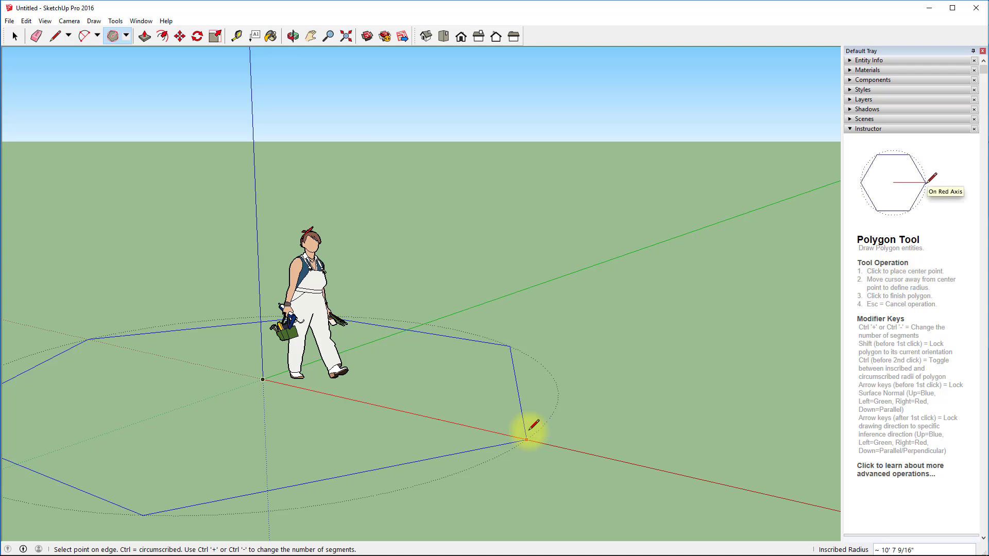
pyautogui.write('.15')
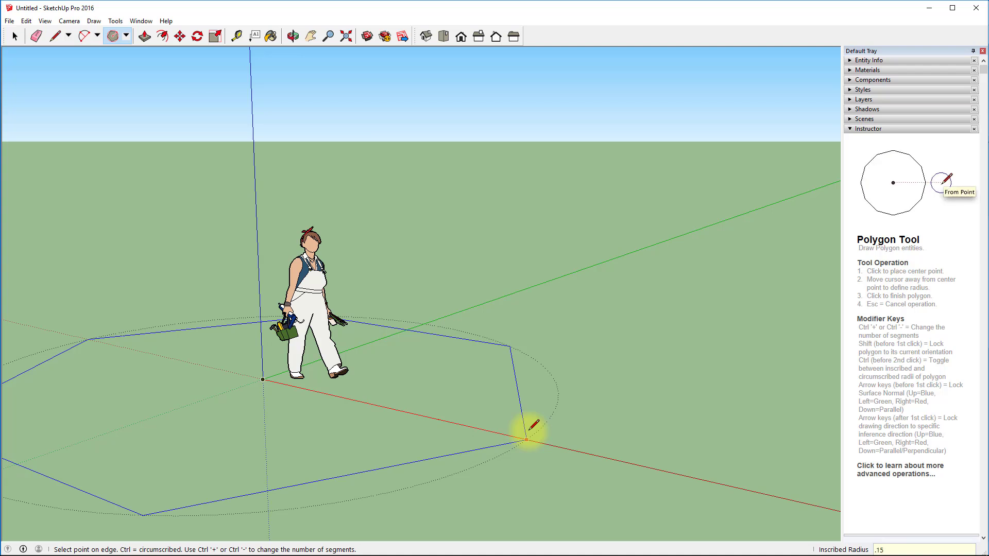
pyautogui.press('Return')
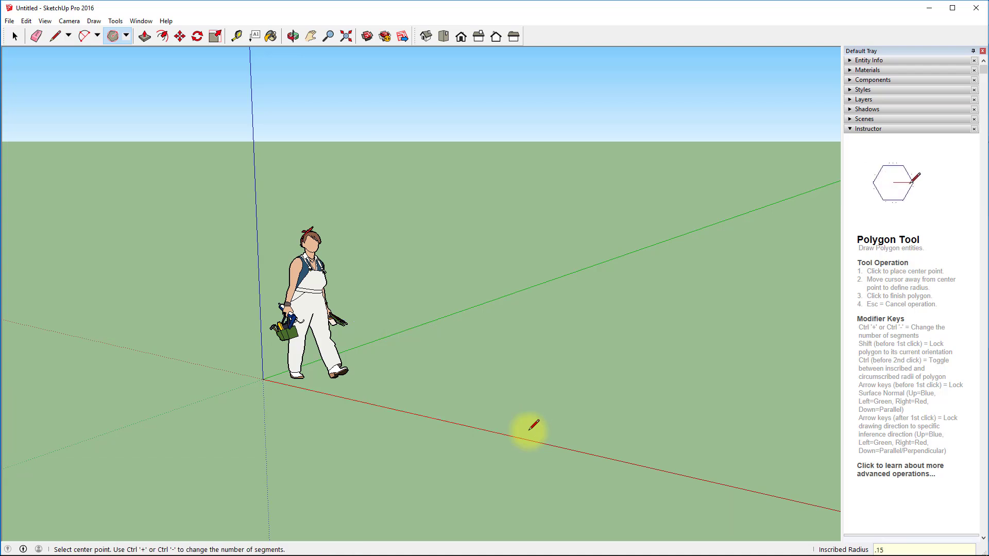
# Delete the human scale figure standing near the origin.
pyautogui.scroll(2, 260, 390)
pyautogui.scroll(5, 259, 392)
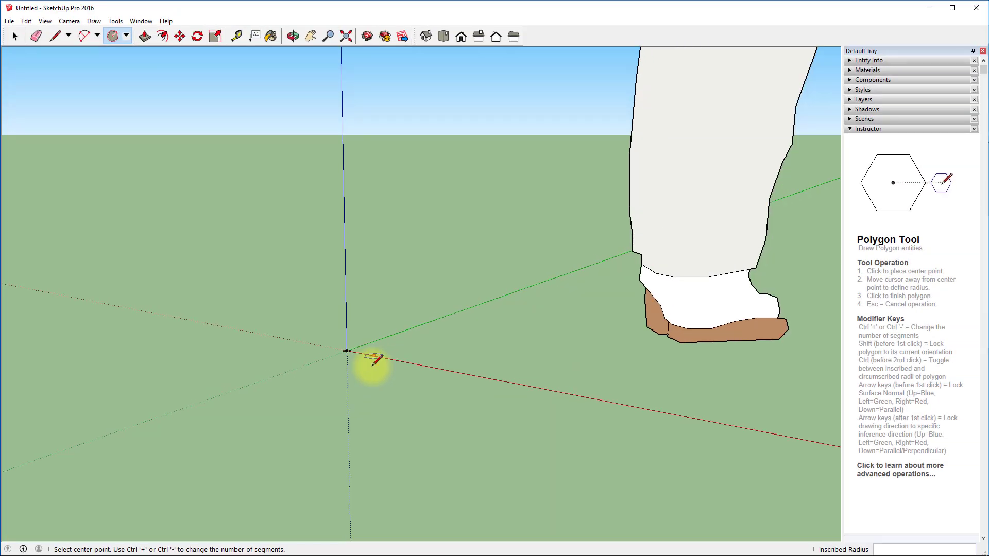
pyautogui.scroll(-6, 377, 359)
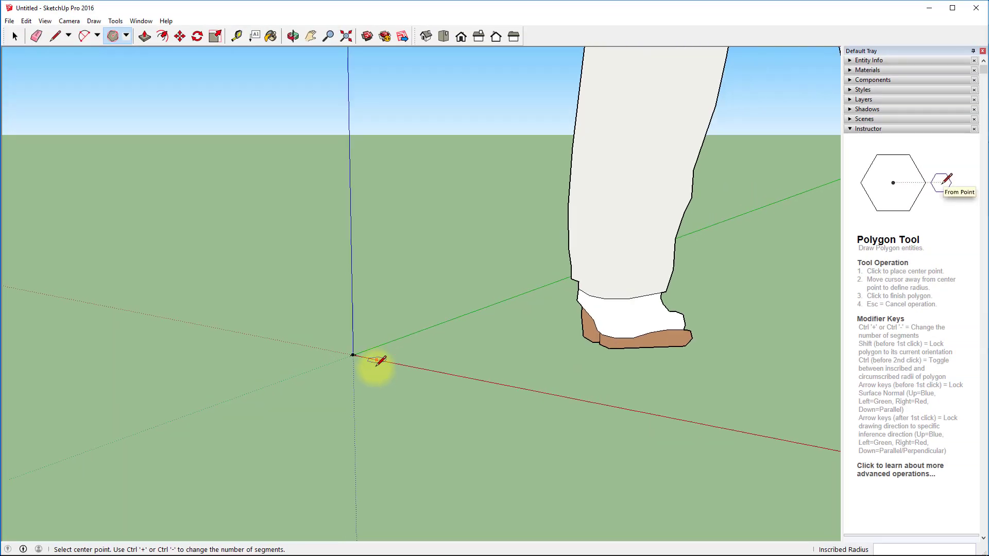
pyautogui.scroll(-4, 386, 359)
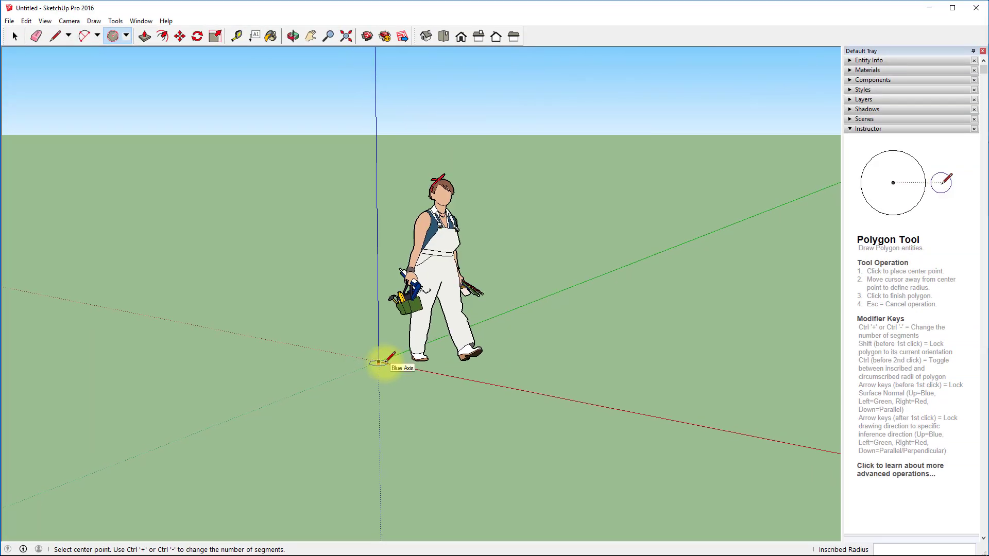
pyautogui.click(345, 35)
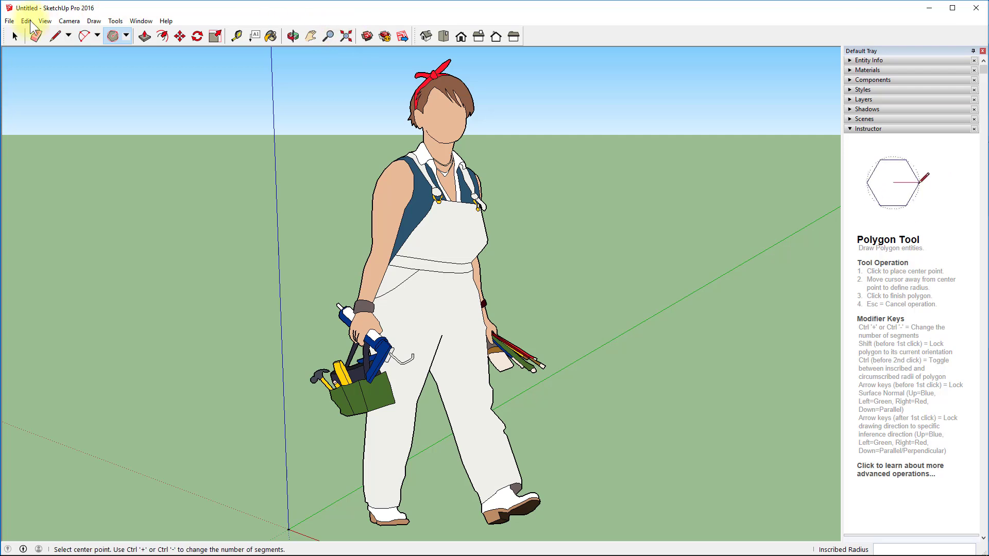
pyautogui.click(12, 35)
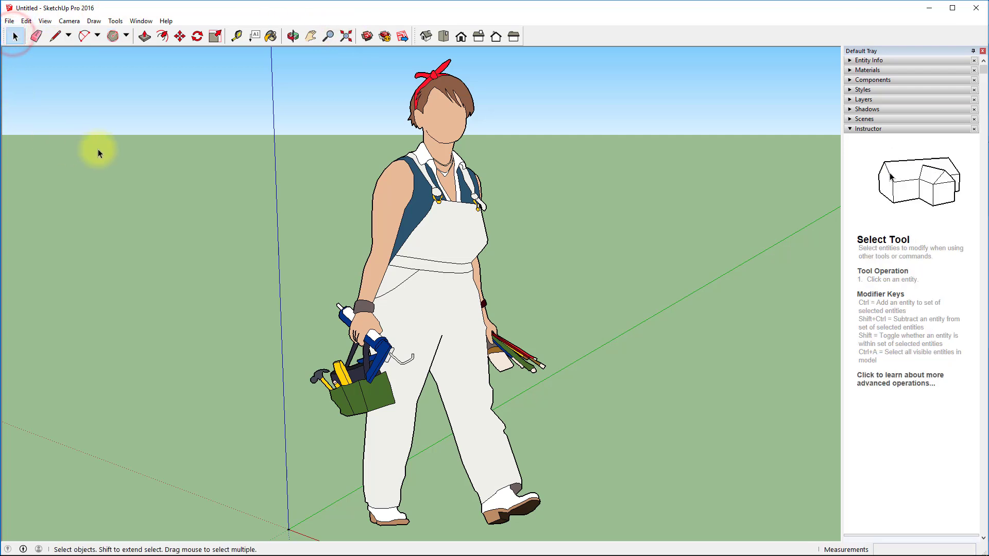
pyautogui.click(410, 185)
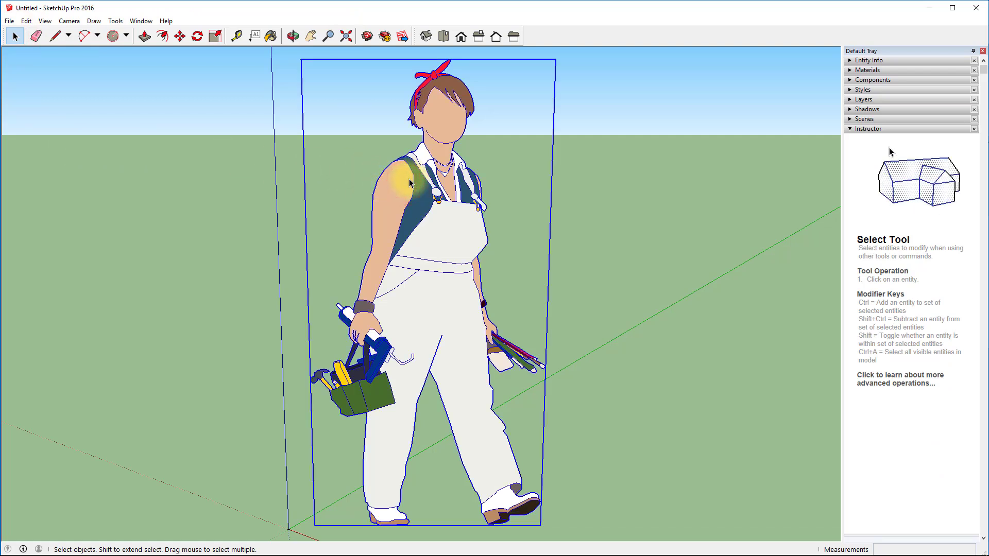
pyautogui.press('Delete')
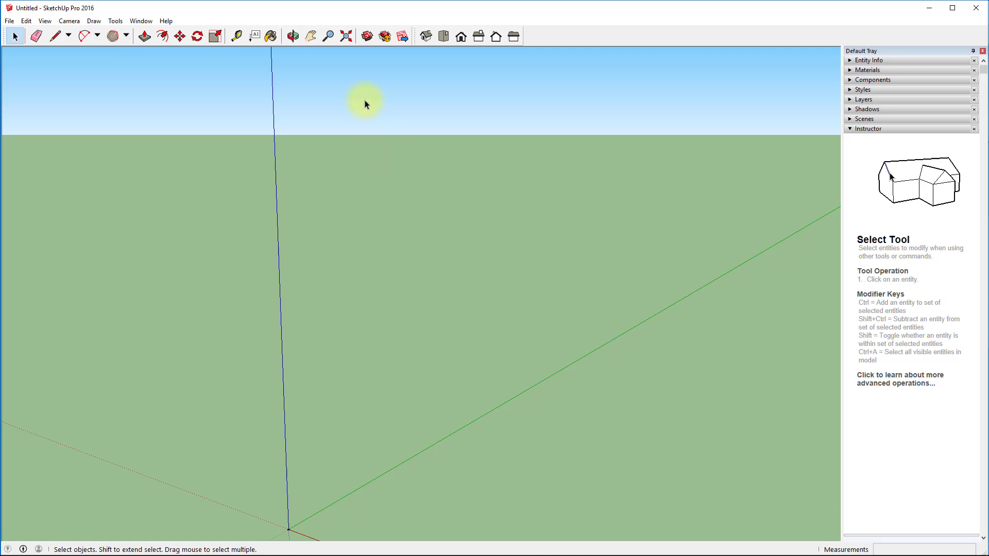
# Push/Pull the hexagonal face upward by 3 inches to form a tall prism.
pyautogui.click(347, 37)
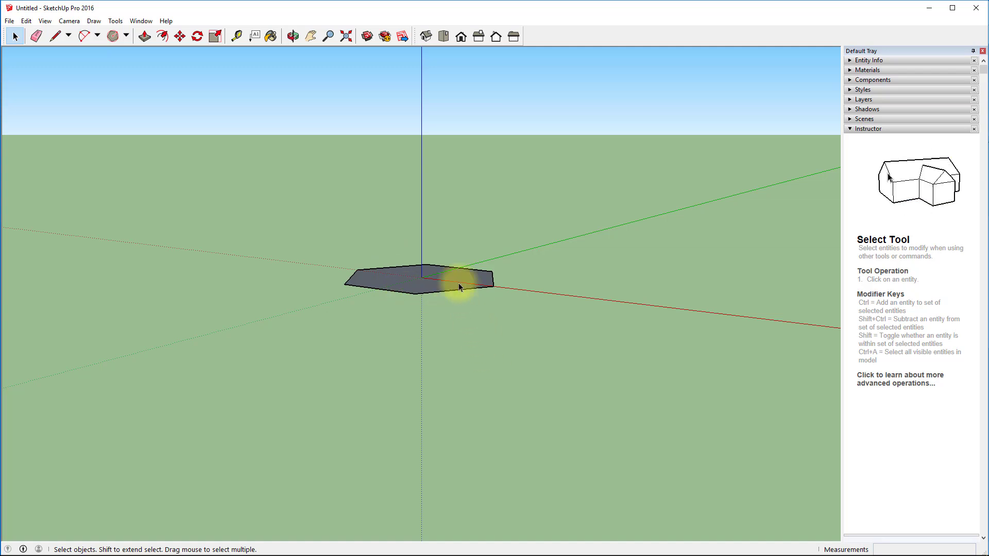
pyautogui.click(144, 37)
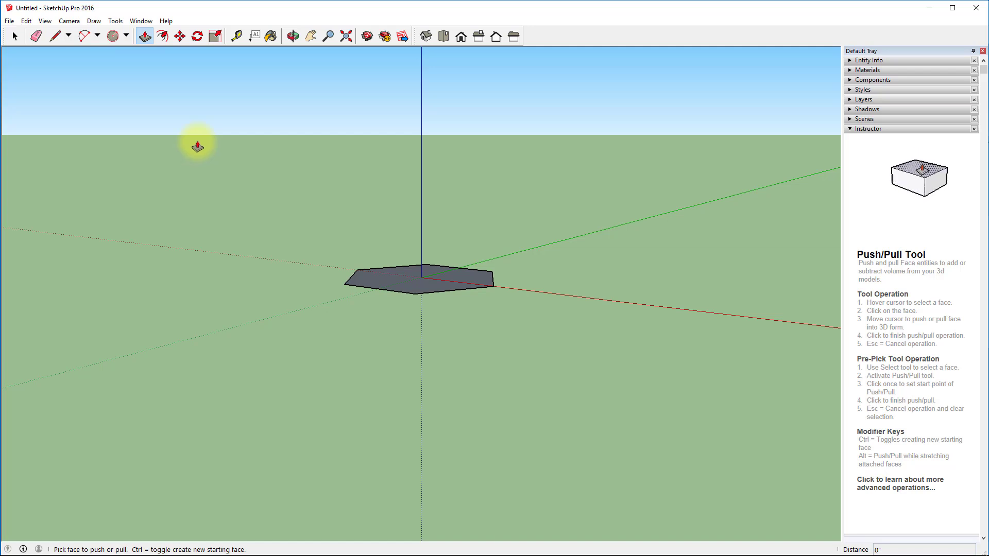
pyautogui.click(421, 284)
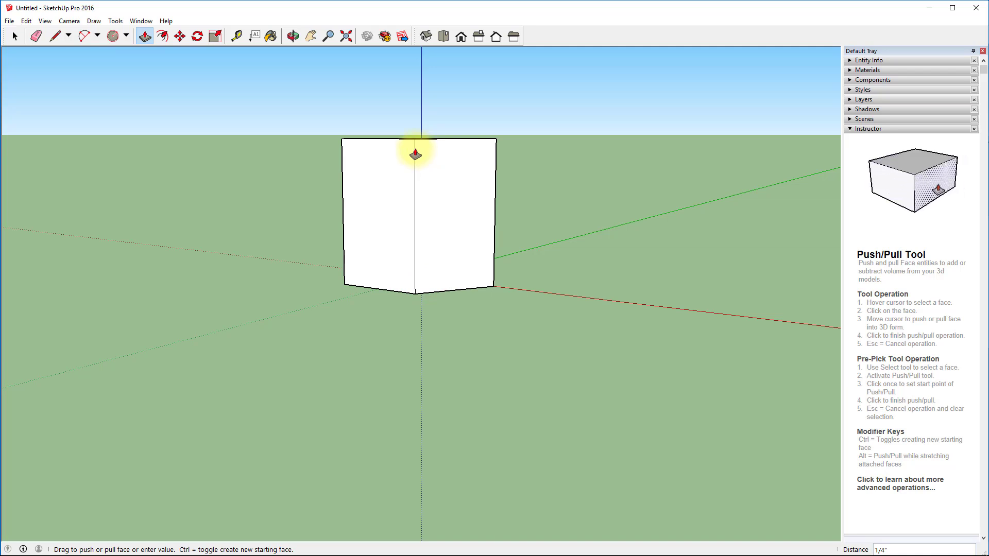
pyautogui.moveTo(411, 155); pyautogui.dragTo(371, 175, button='middle')
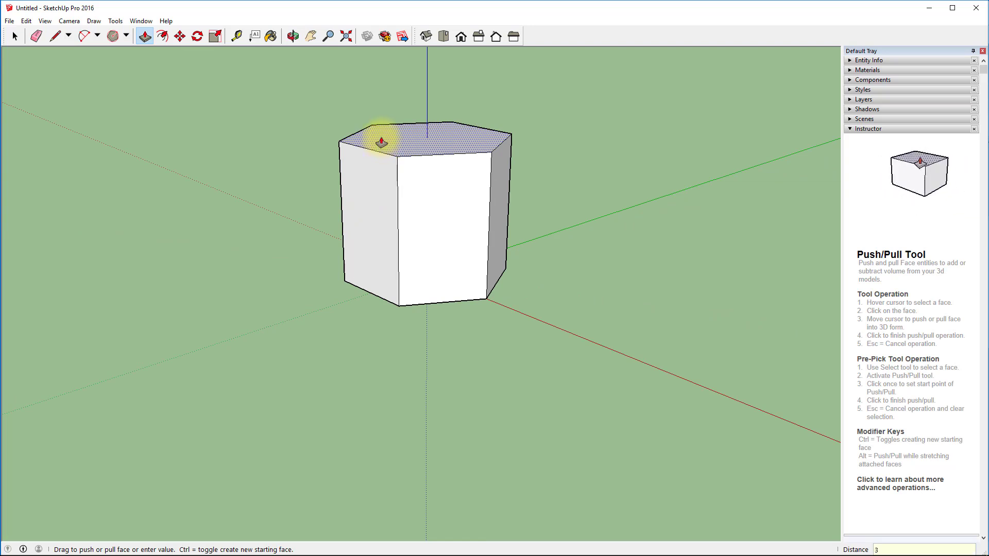
pyautogui.press('Return')
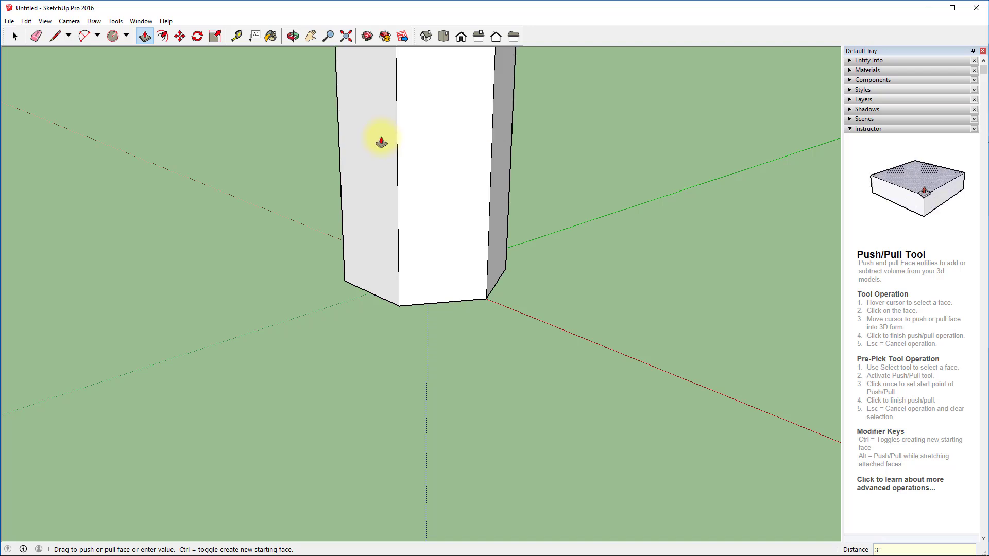
# Examine the hexagonal prism from different sides and distances by orbiting, panning and zooming, including its full height and top face.
pyautogui.click(345, 35)
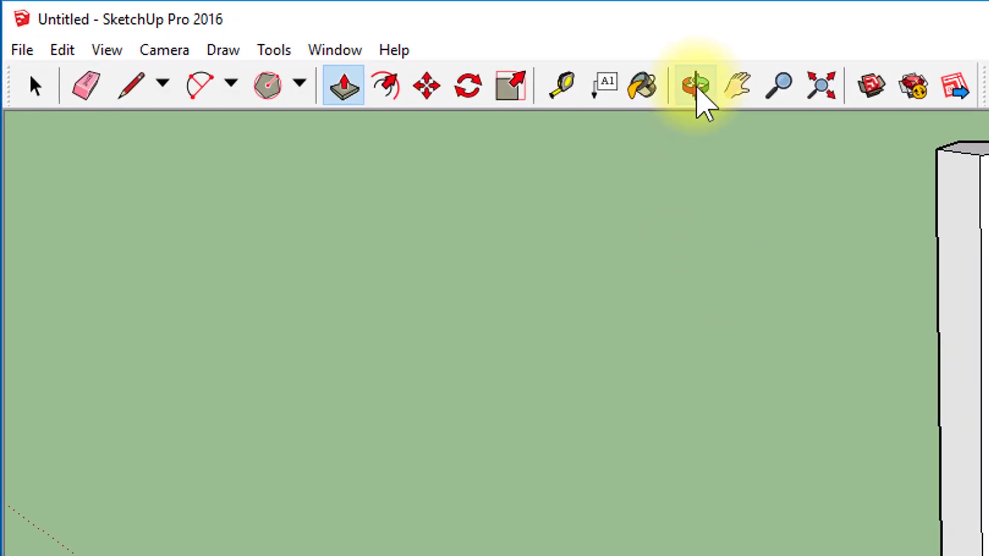
pyautogui.click(695, 85)
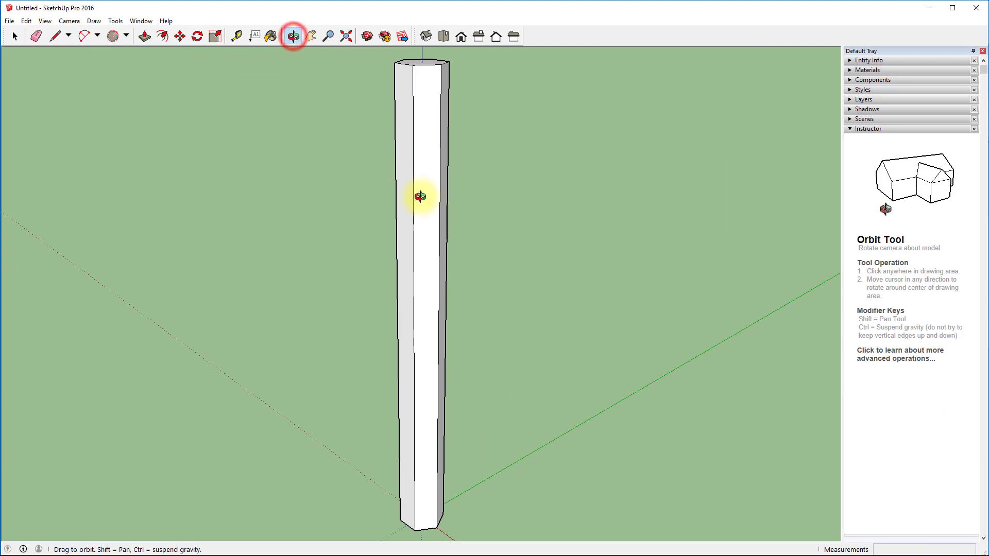
pyautogui.moveTo(564, 238)
pyautogui.mouseDown()
pyautogui.moveTo(479, 347)
pyautogui.moveTo(366, 393)
pyautogui.moveTo(247, 260)
pyautogui.moveTo(424, 455)
pyautogui.moveTo(647, 360)
pyautogui.moveTo(525, 400)
pyautogui.moveTo(382, 424)
pyautogui.moveTo(349, 457)
pyautogui.moveTo(330, 345)
pyautogui.mouseUp()
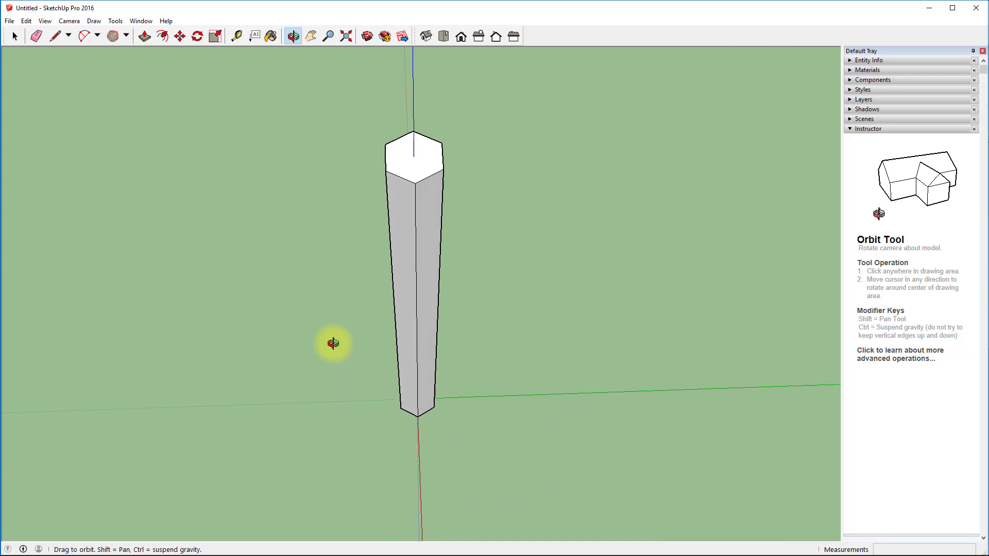
pyautogui.moveTo(321, 122); pyautogui.dragTo(664, 145)
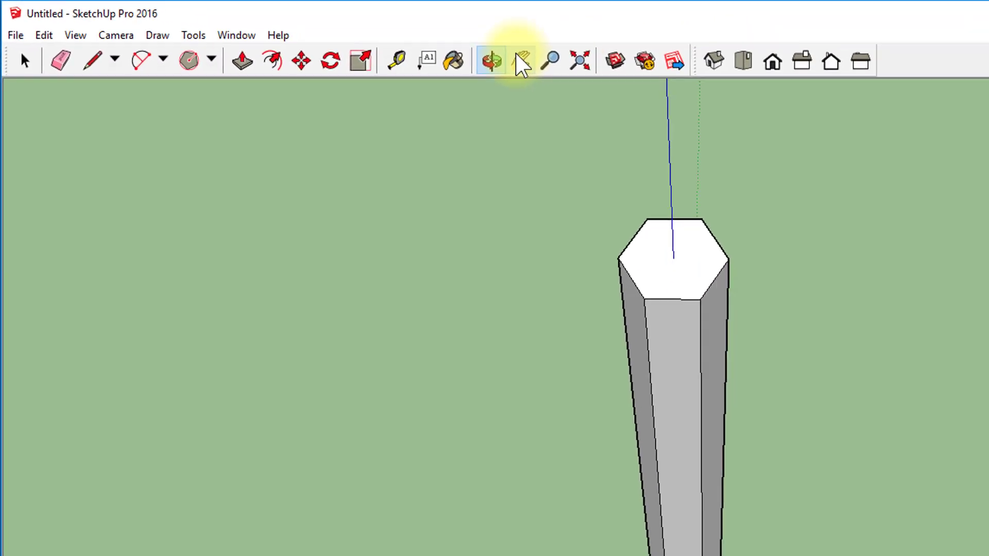
pyautogui.click(522, 61)
pyautogui.moveTo(836, 370); pyautogui.dragTo(461, 336)
pyautogui.moveTo(274, 201); pyautogui.dragTo(477, 215)
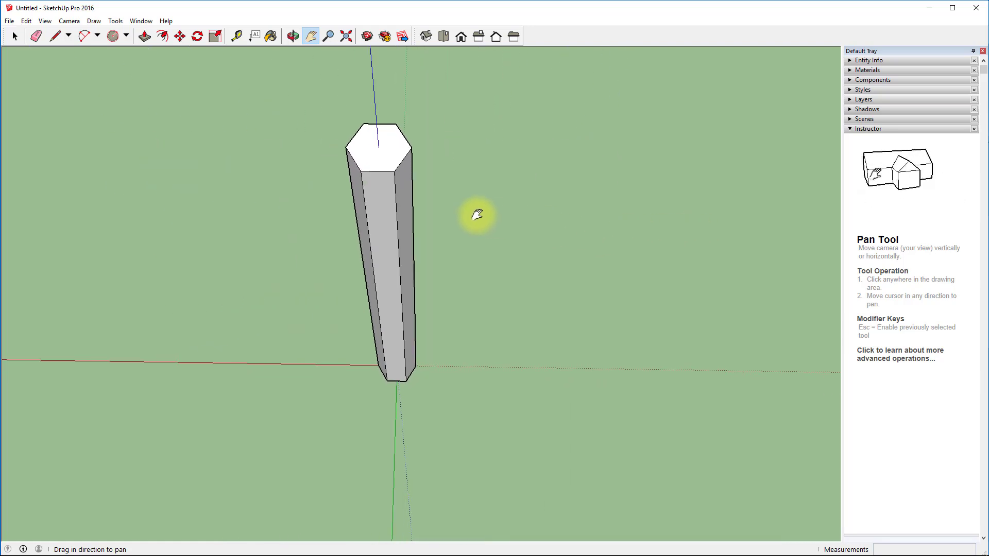
pyautogui.click(344, 34)
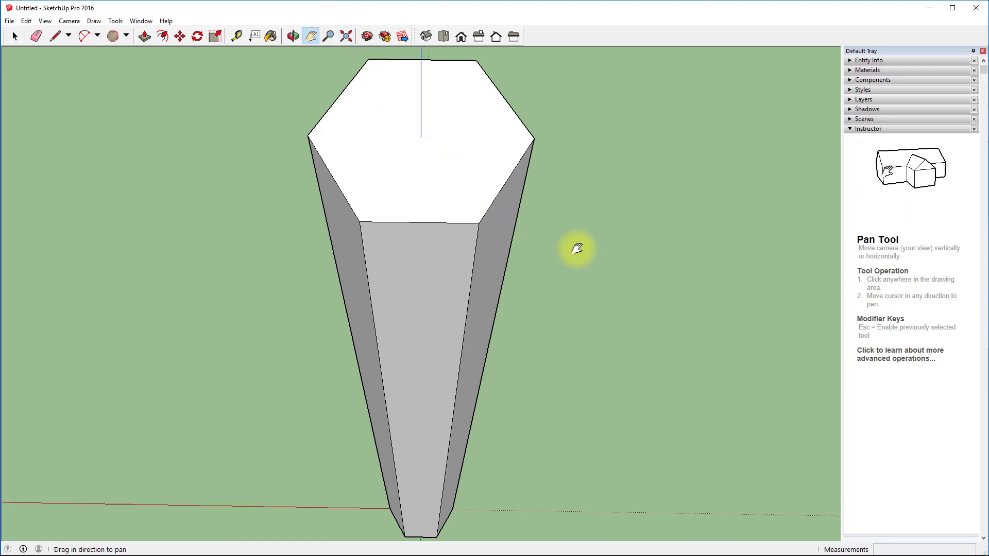
pyautogui.press('o')
pyautogui.moveTo(574, 247); pyautogui.dragTo(567, 270)
pyautogui.press('h')
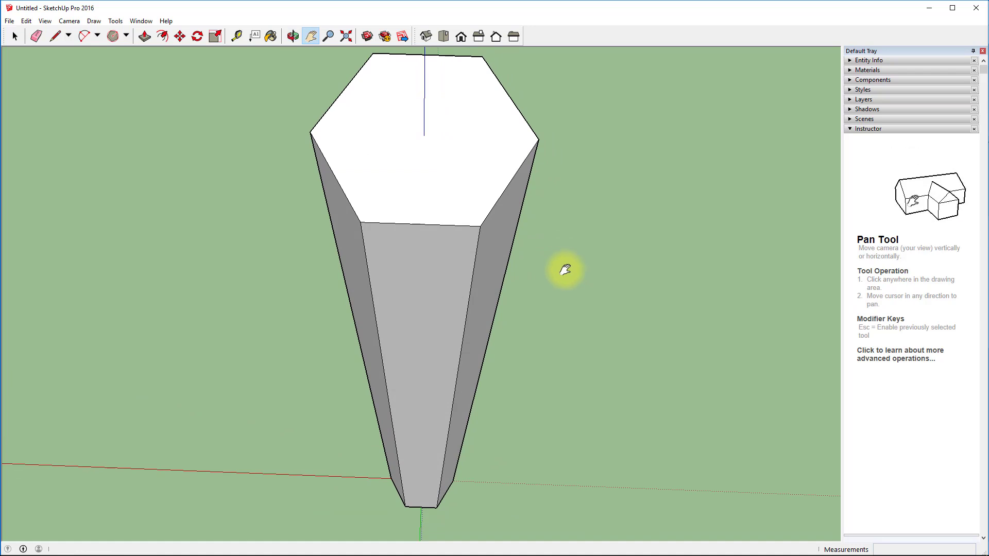
pyautogui.press('o')
pyautogui.moveTo(577, 278); pyautogui.dragTo(605, 304)
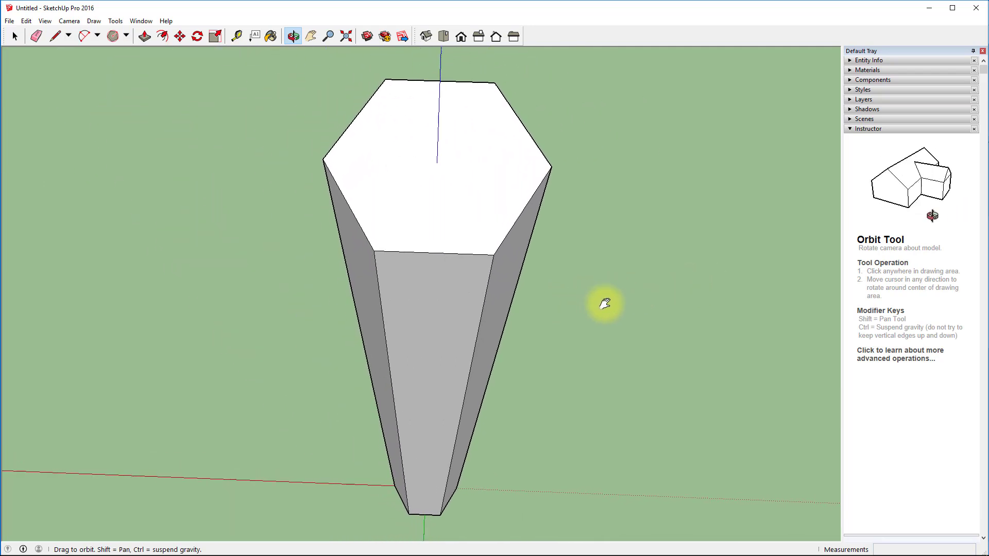
pyautogui.press('h')
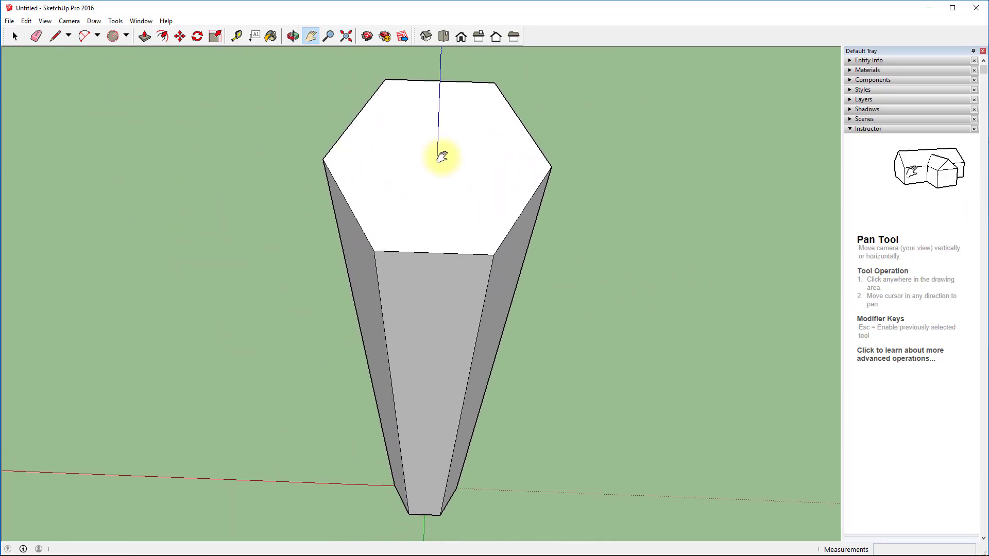
pyautogui.scroll(-2, 436, 158)
pyautogui.scroll(-4, 436, 158)
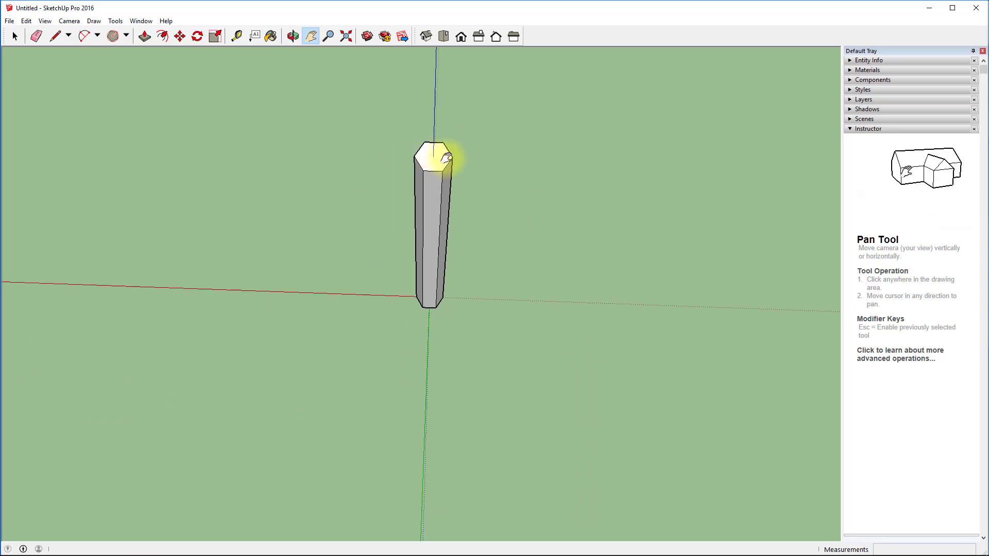
pyautogui.scroll(2, 446, 158)
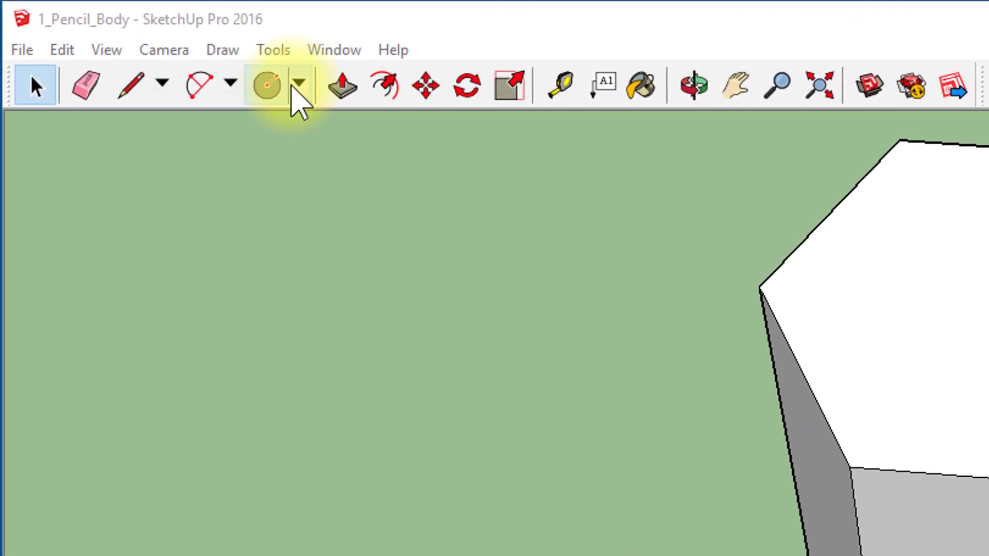
# Draw a circle centred on the prism's top face, about 1/8" in radius, crossing the hexagon's edges just inside its corners.
pyautogui.click(299, 84)
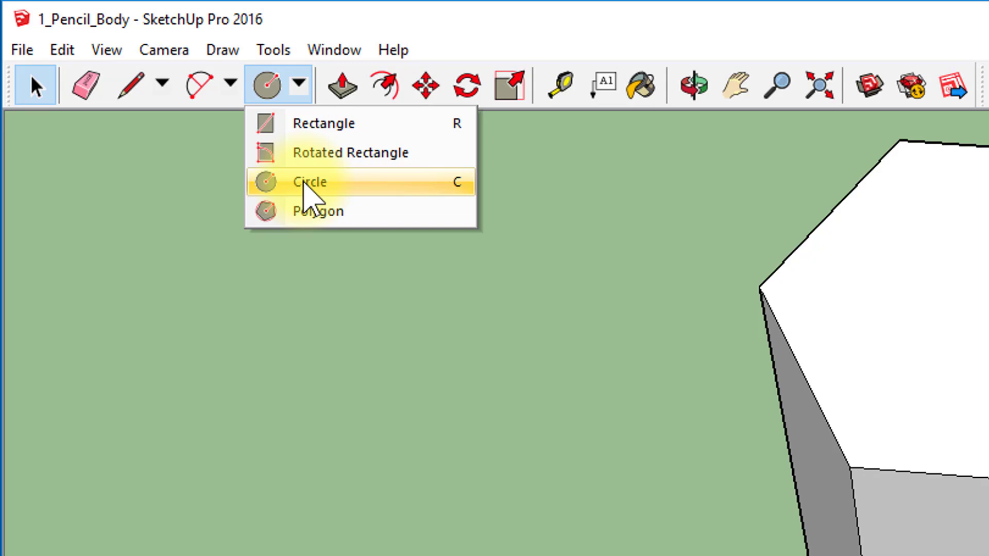
pyautogui.click(304, 183)
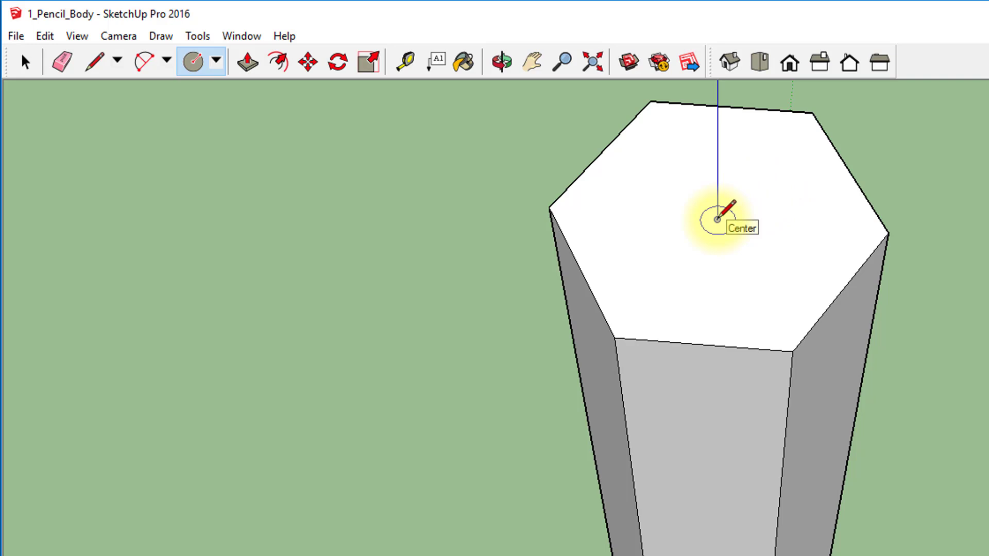
pyautogui.click(717, 220)
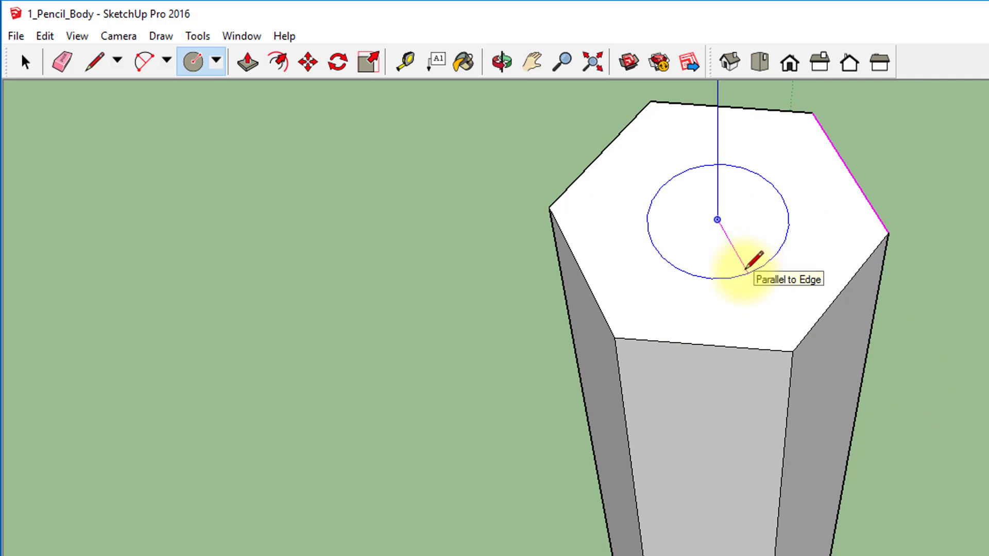
pyautogui.press('o')
pyautogui.moveTo(747, 265); pyautogui.dragTo(745, 376)
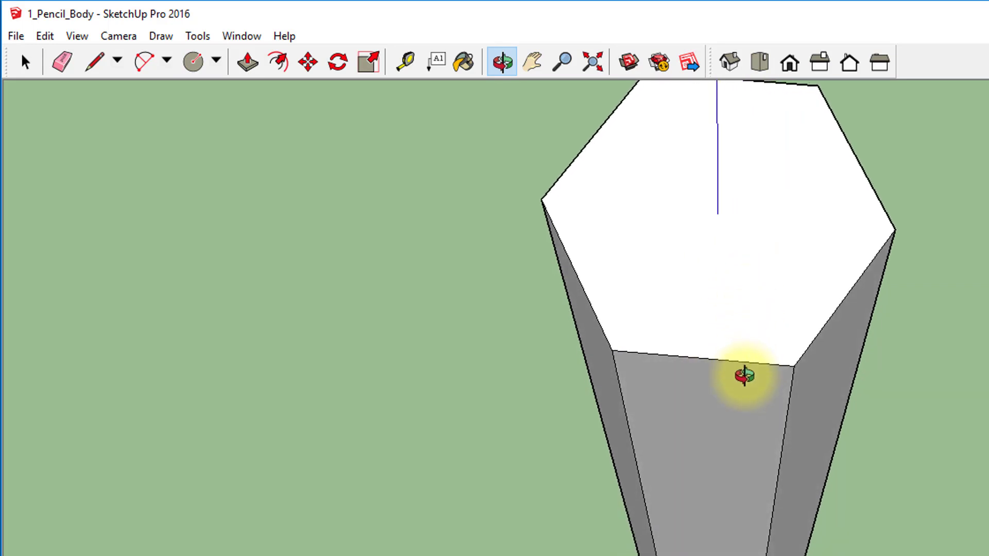
pyautogui.moveTo(745, 376); pyautogui.dragTo(747, 375, button='middle')
pyautogui.keyDown('shift'); pyautogui.moveTo(530, 91); pyautogui.dragTo(517, 313, button='middle'); pyautogui.keyUp('shift')
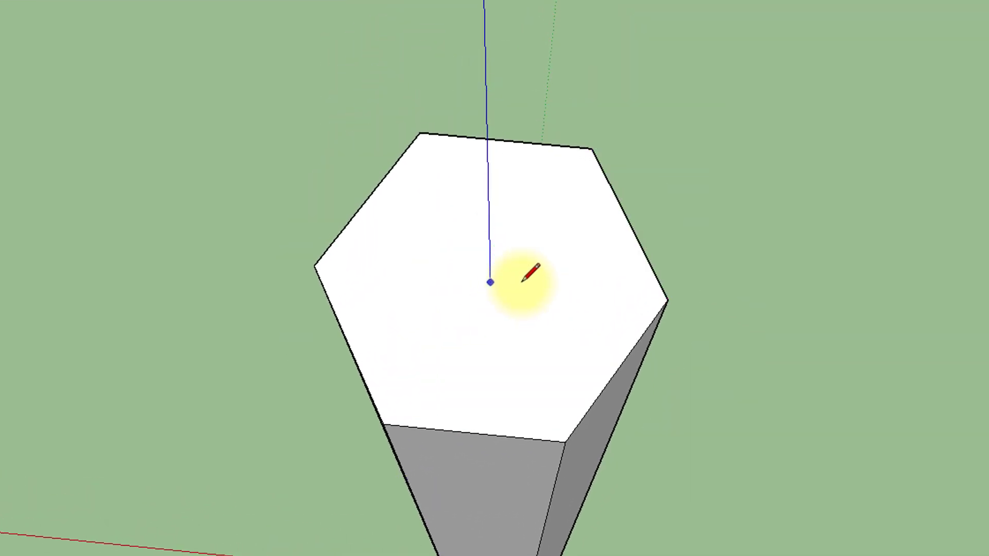
pyautogui.press('Escape')
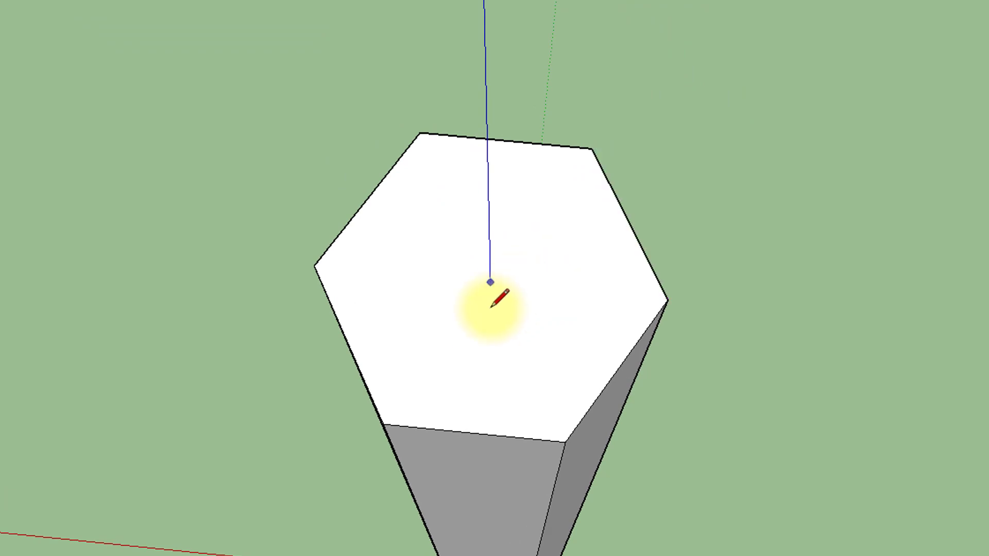
pyautogui.click(490, 282)
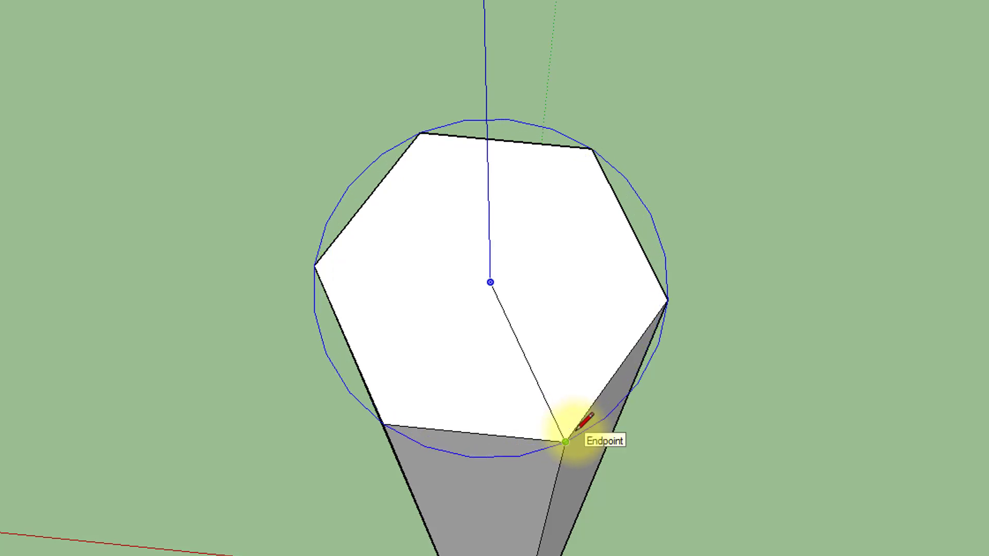
pyautogui.click(574, 430)
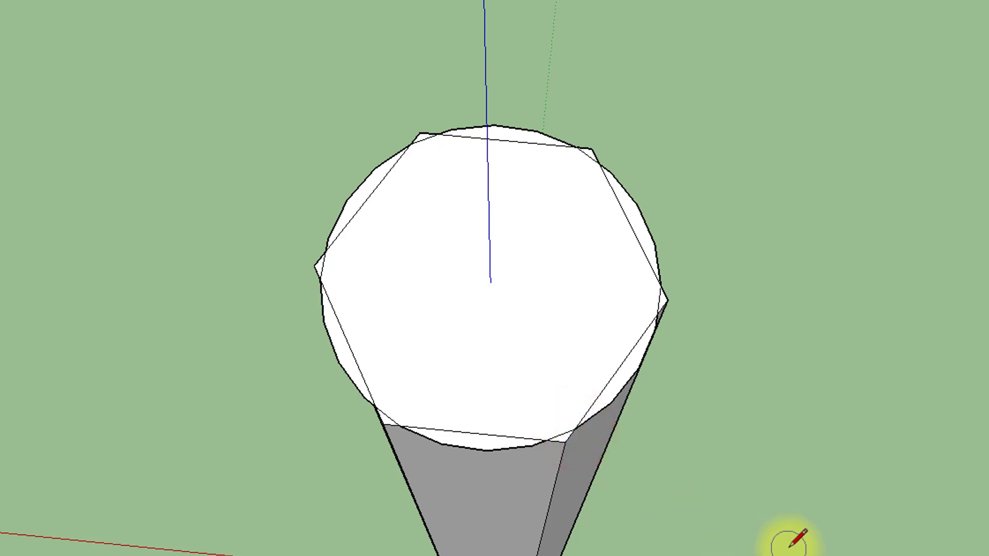
pyautogui.scroll(-1, 229, 72)
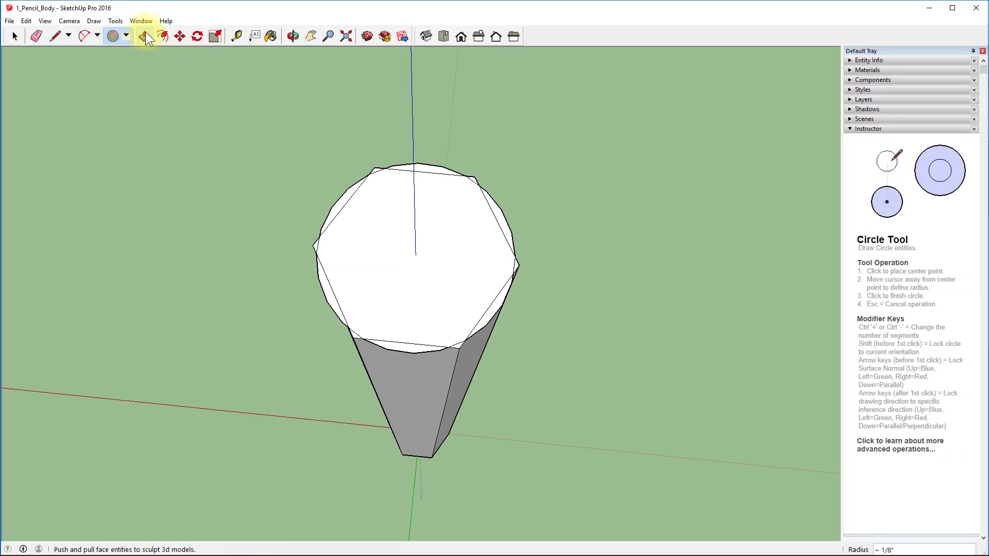
# Push/Pull one of the curved segments between the circle and the hexagon upward by about 1/2".
pyautogui.click(145, 36)
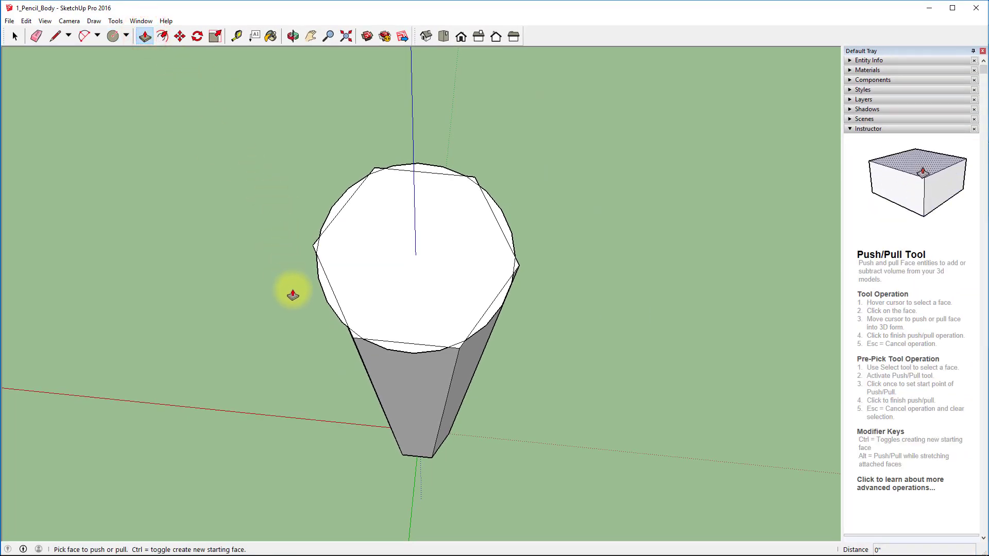
pyautogui.click(327, 297)
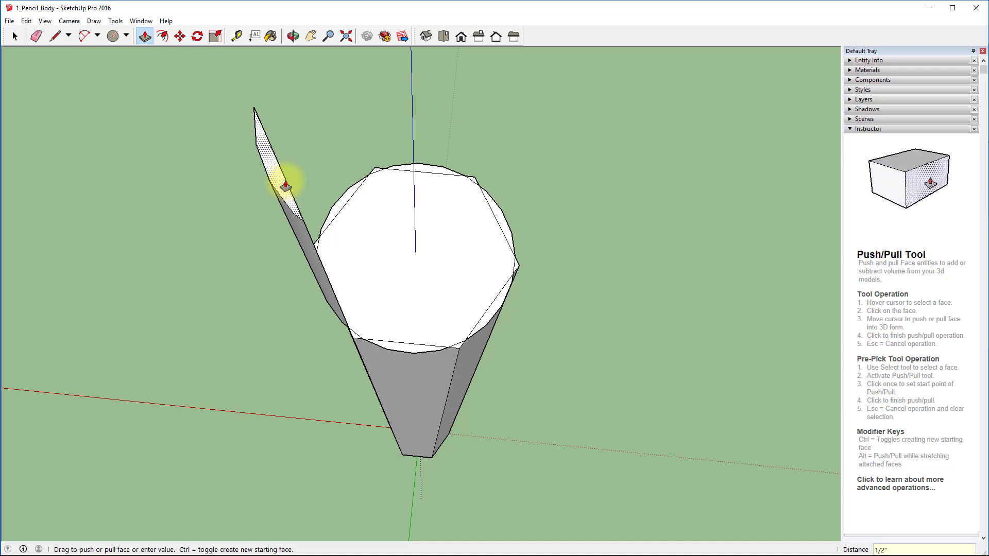
pyautogui.click(286, 185)
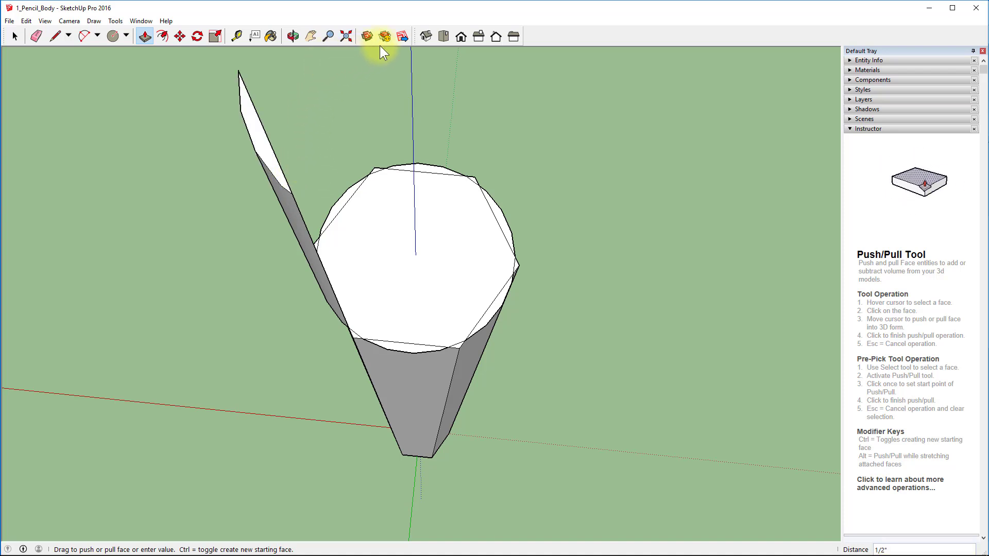
# Push/Pull the curved segment next to the raised one upward, using the raised segment's top as the height reference.
pyautogui.click(422, 33)
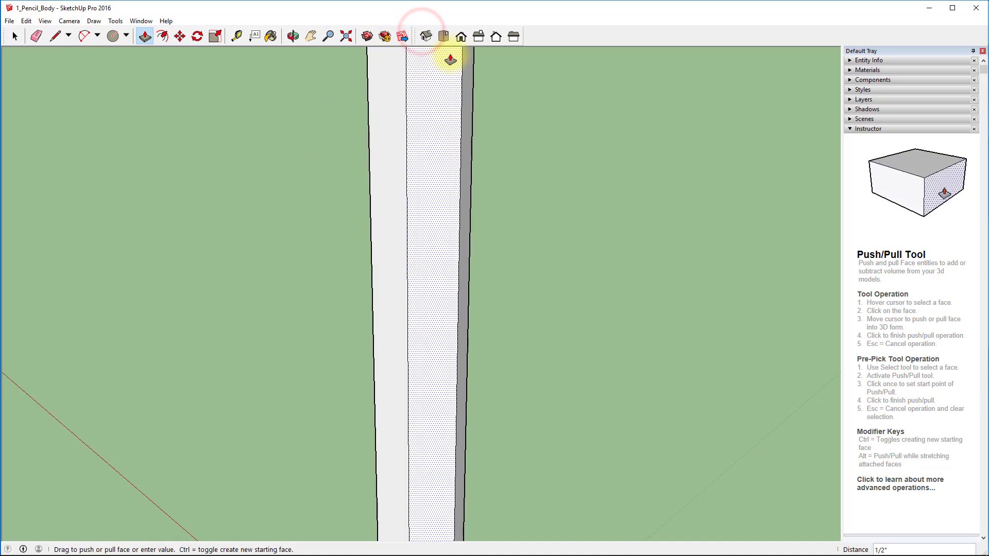
pyautogui.click(474, 37)
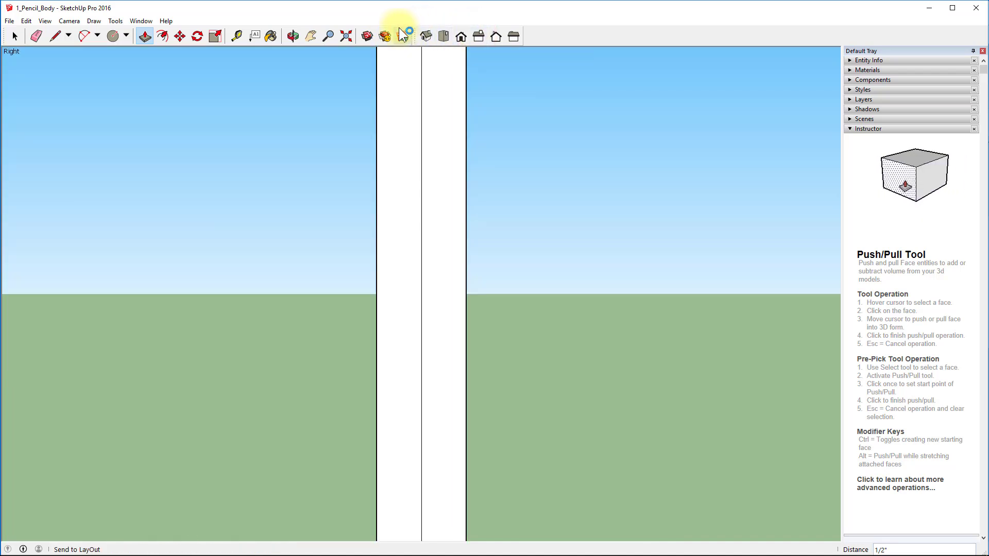
pyautogui.click(345, 36)
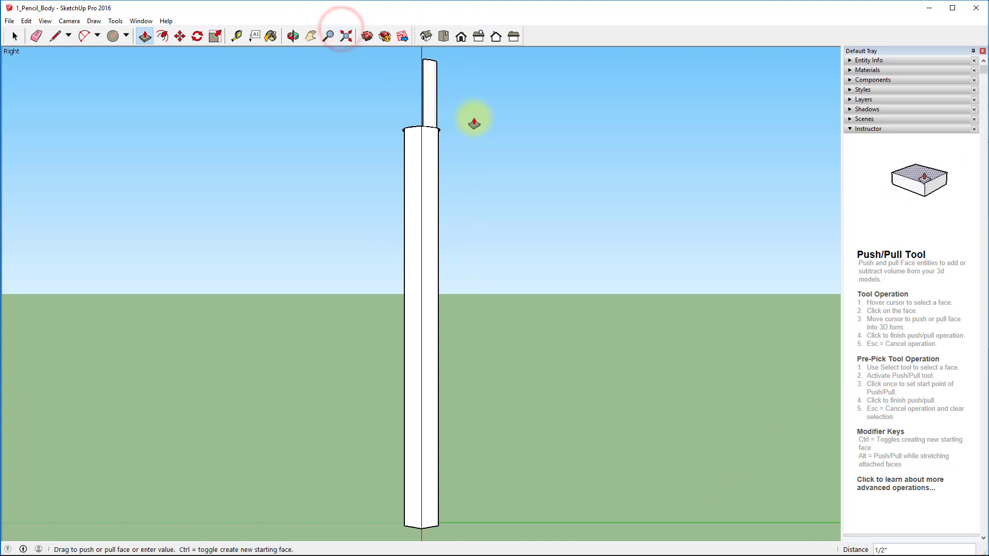
pyautogui.moveTo(470, 119); pyautogui.dragTo(456, 175, button='middle')
pyautogui.moveTo(456, 175)
pyautogui.mouseDown()
pyautogui.moveTo(394, 183)
pyautogui.moveTo(256, 170)
pyautogui.moveTo(296, 276)
pyautogui.moveTo(423, 325)
pyautogui.moveTo(618, 373)
pyautogui.moveTo(653, 426)
pyautogui.moveTo(664, 468)
pyautogui.moveTo(636, 449)
pyautogui.mouseUp()
pyautogui.press('p')
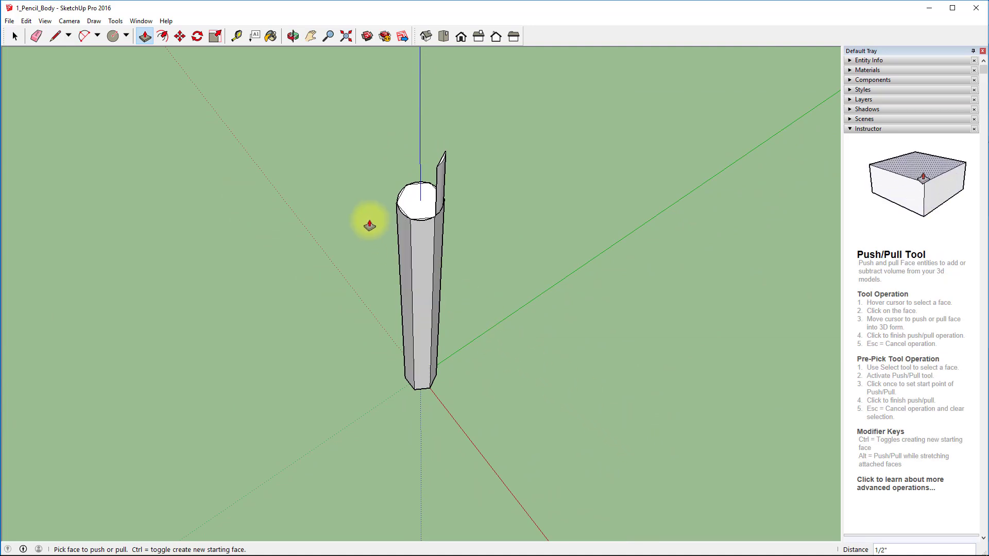
pyautogui.scroll(5, 379, 165)
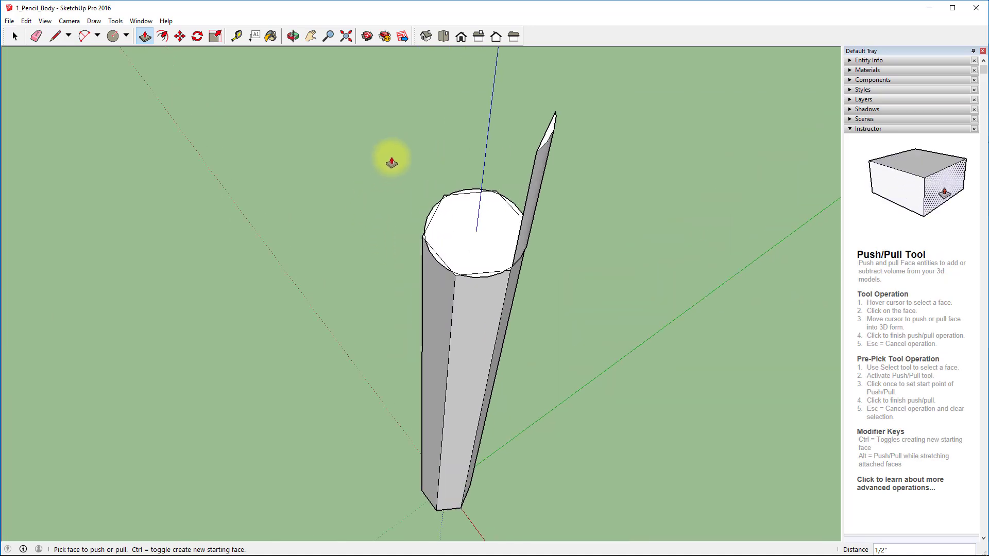
pyautogui.scroll(3, 392, 162)
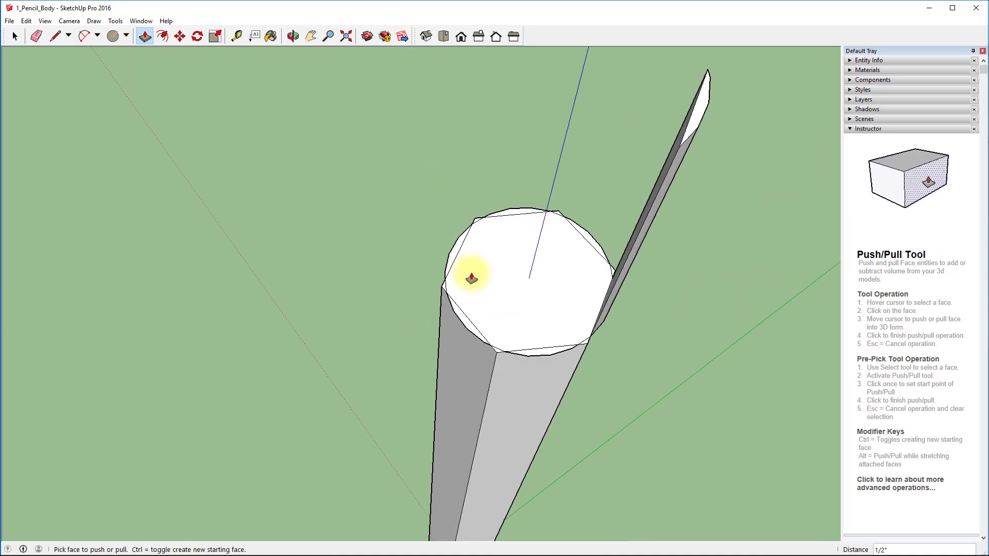
pyautogui.click(546, 355)
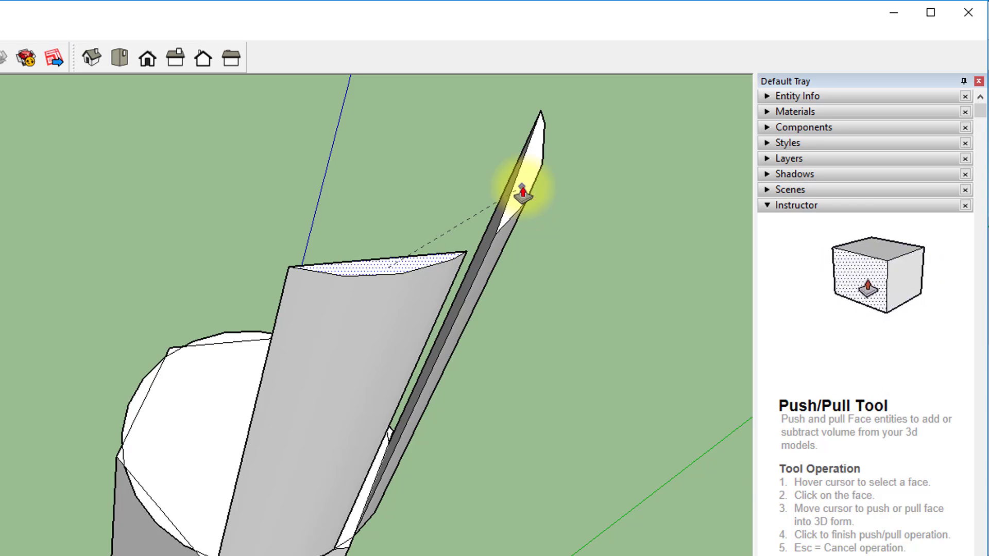
pyautogui.click(523, 192)
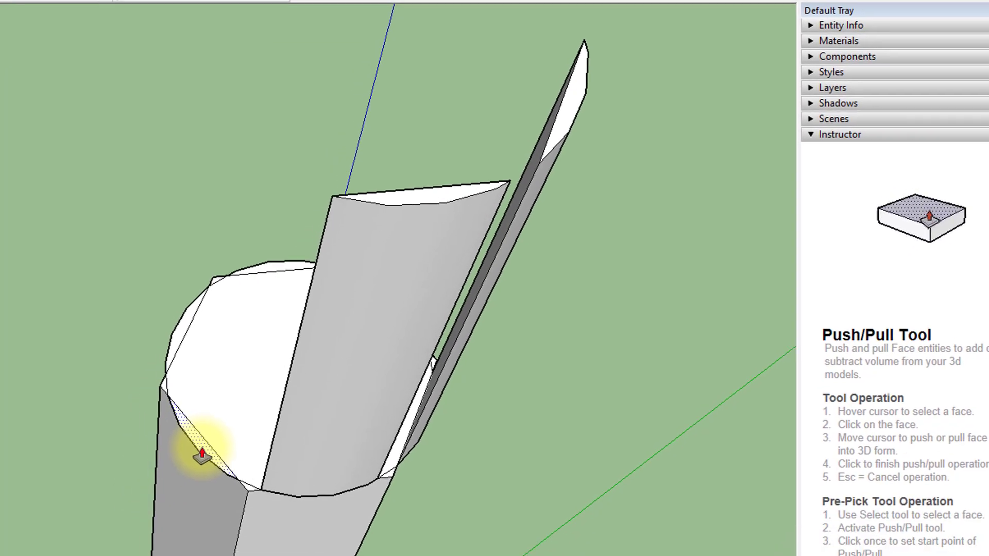
# Repeat the same Push/Pull height on the third and fourth curved segments around the top face.
pyautogui.doubleClick(258, 360)
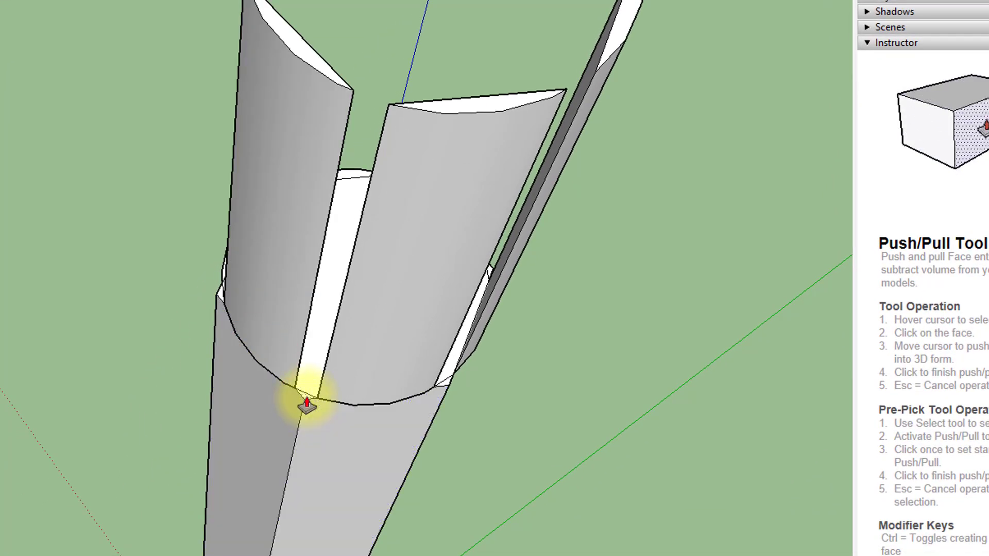
pyautogui.scroll(3, 307, 402)
pyautogui.scroll(2, 312, 392)
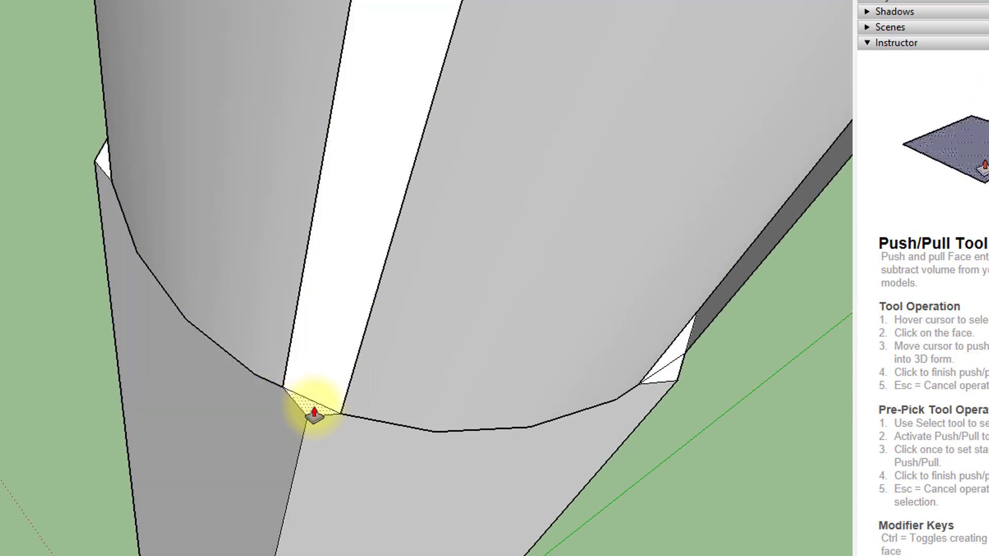
pyautogui.scroll(2, 29, 240)
pyautogui.moveTo(29, 238)
pyautogui.mouseDown(button='middle')
pyautogui.moveTo(100, 269)
pyautogui.moveTo(316, 303)
pyautogui.moveTo(643, 376)
pyautogui.moveTo(782, 315)
pyautogui.moveTo(783, 294)
pyautogui.mouseUp(button='middle')
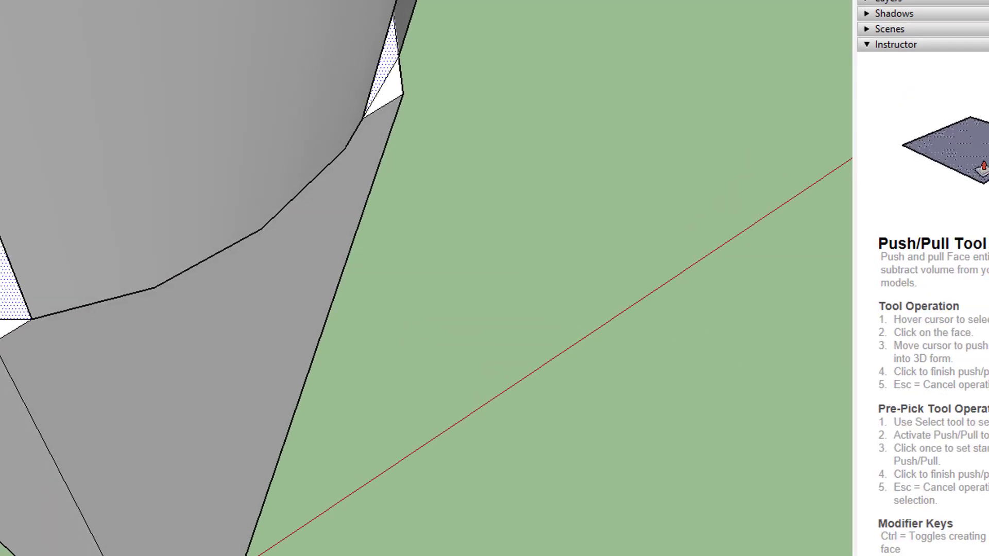
pyautogui.click(53, 283)
pyautogui.click(175, 271)
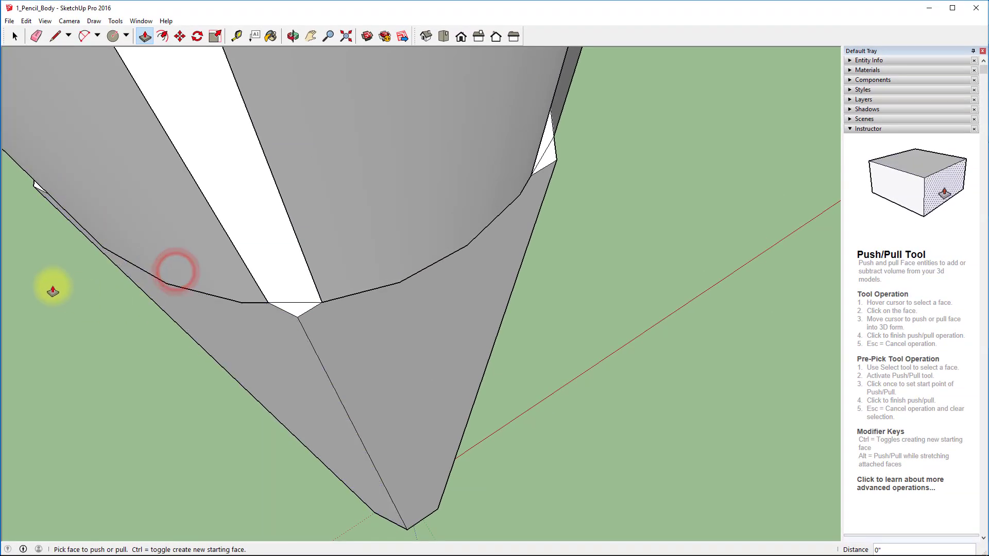
# Raise the last two curved segments by repeating the same Push/Pull height, completing the ring of six around the prism.
pyautogui.moveTo(165, 306); pyautogui.dragTo(448, 261, button='middle')
pyautogui.click(471, 222)
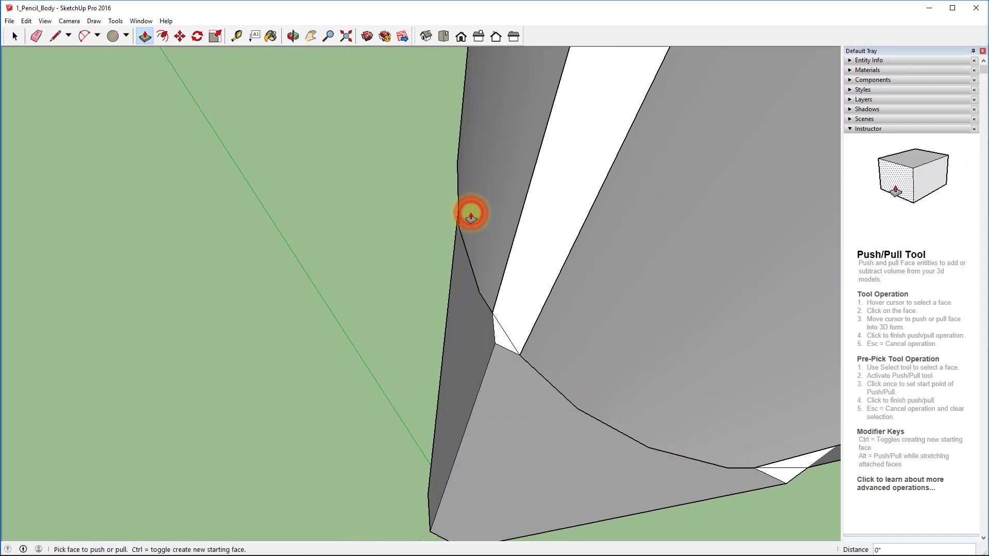
pyautogui.press('o')
pyautogui.moveTo(333, 136); pyautogui.dragTo(439, 510)
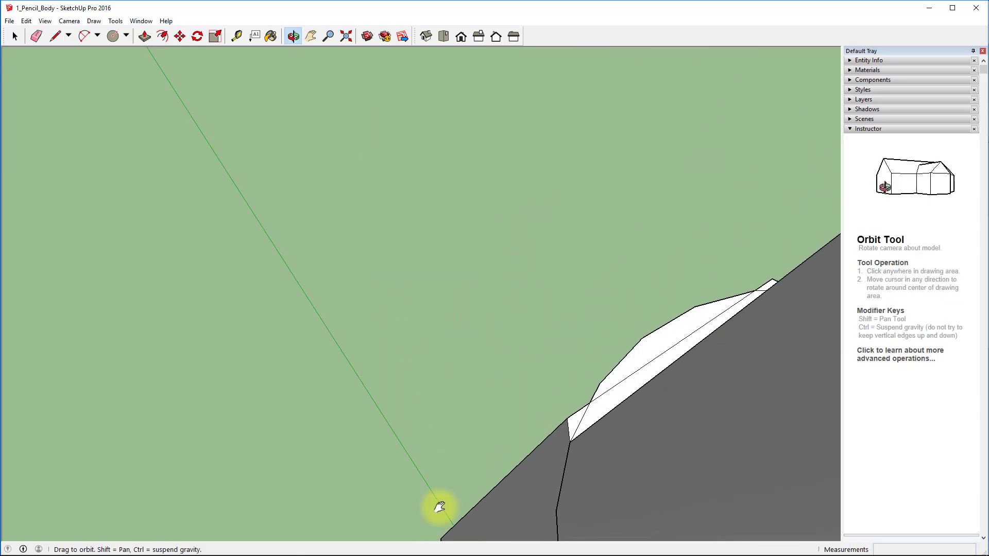
pyautogui.press('p')
pyautogui.doubleClick(637, 368)
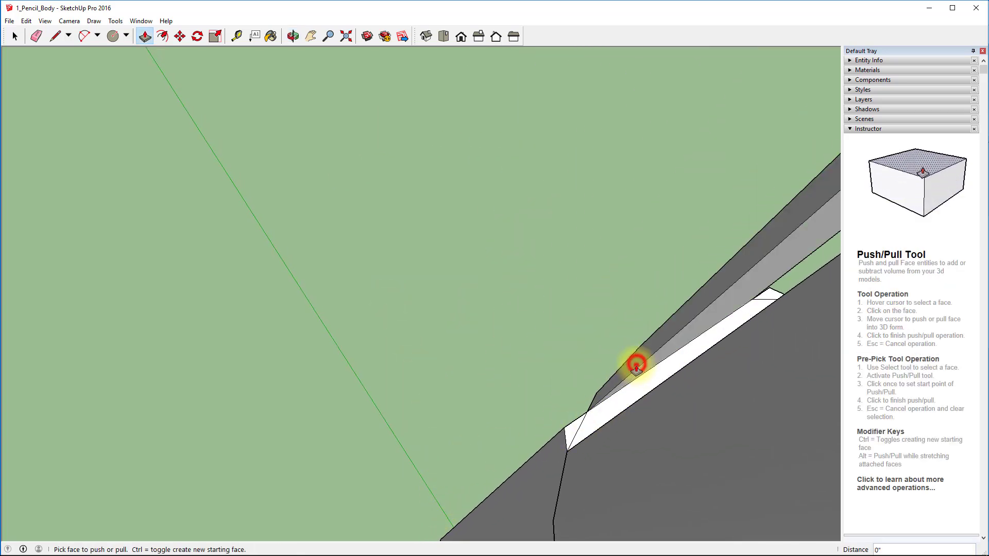
pyautogui.scroll(-5, 529, 273)
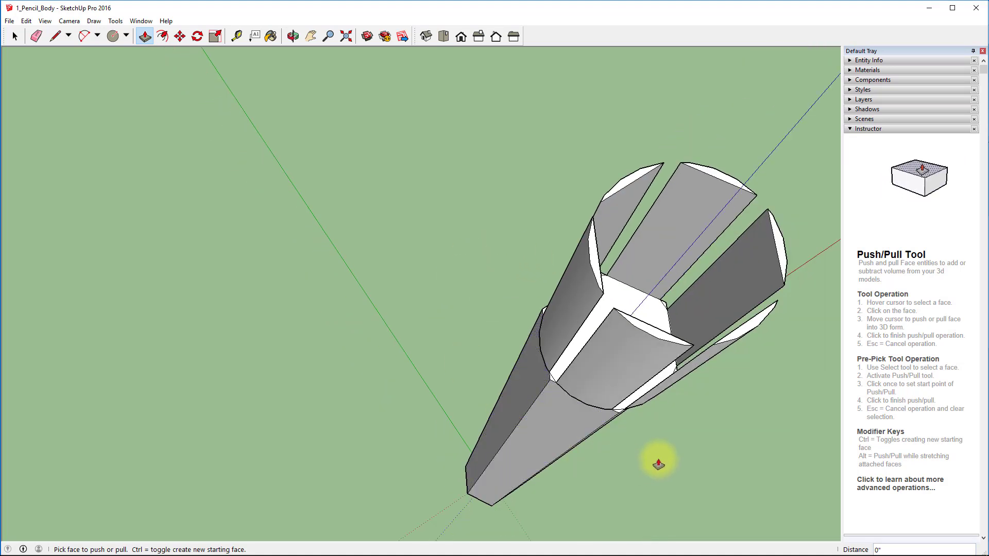
pyautogui.press('o')
pyautogui.moveTo(682, 426)
pyautogui.mouseDown()
pyautogui.moveTo(596, 417)
pyautogui.moveTo(596, 378)
pyautogui.moveTo(596, 424)
pyautogui.mouseUp()
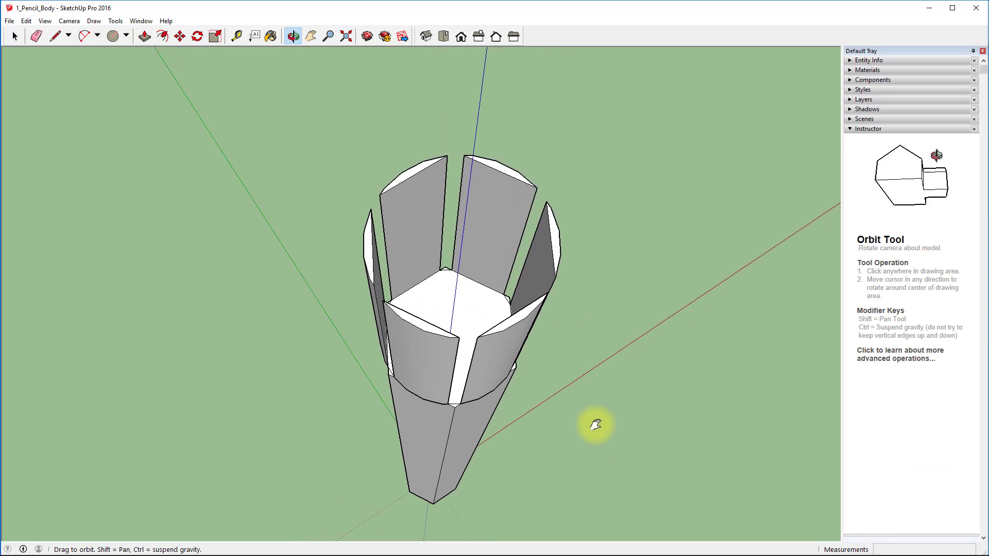
pyautogui.press('p')
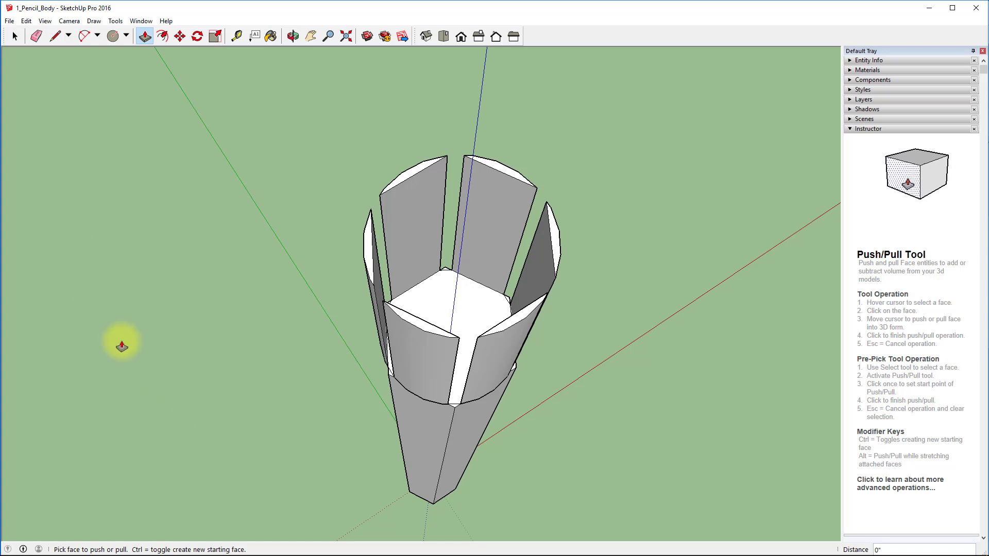
# Draw a closed triangle from three connected lines on the ground beside the pencil body, and undo its closing line.
pyautogui.click(49, 35)
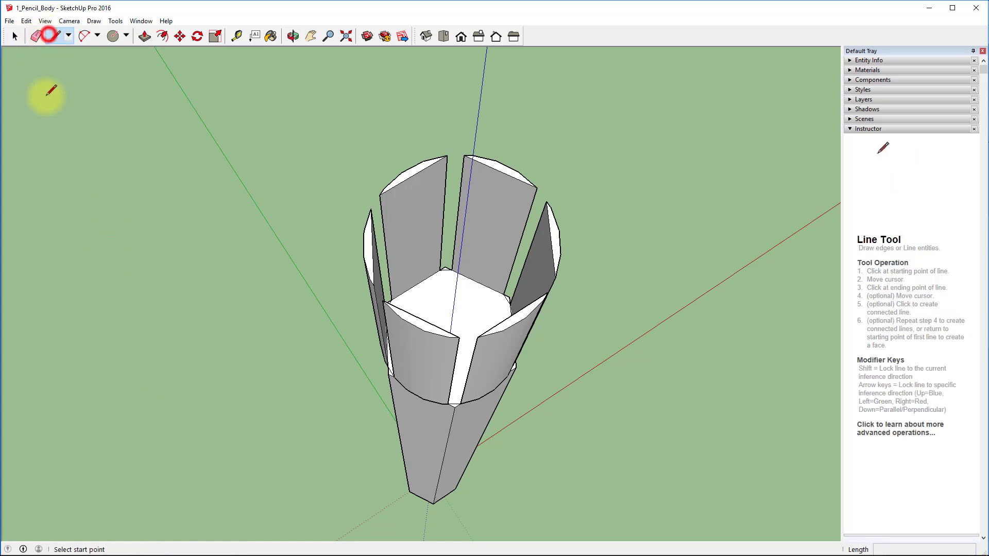
pyautogui.click(105, 391)
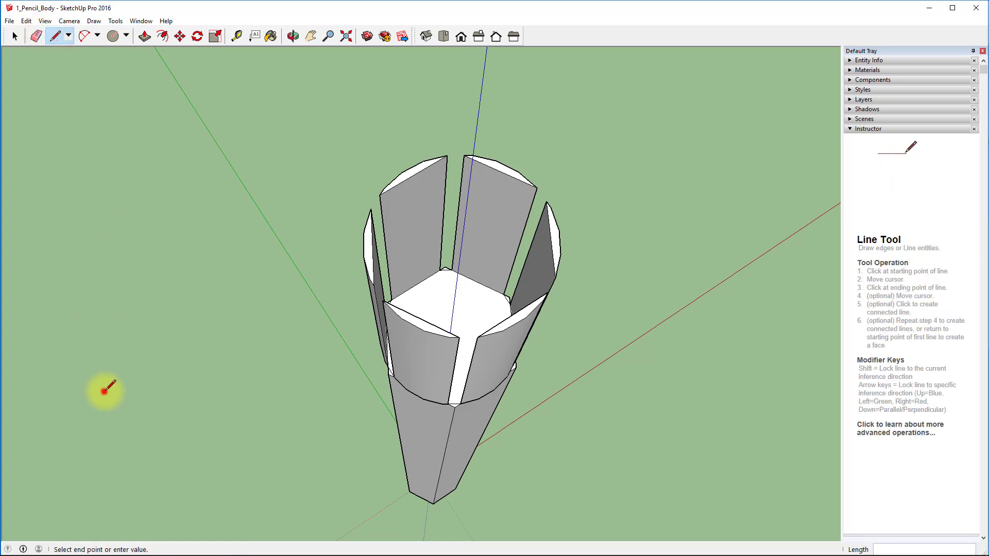
pyautogui.click(159, 278)
pyautogui.click(261, 384)
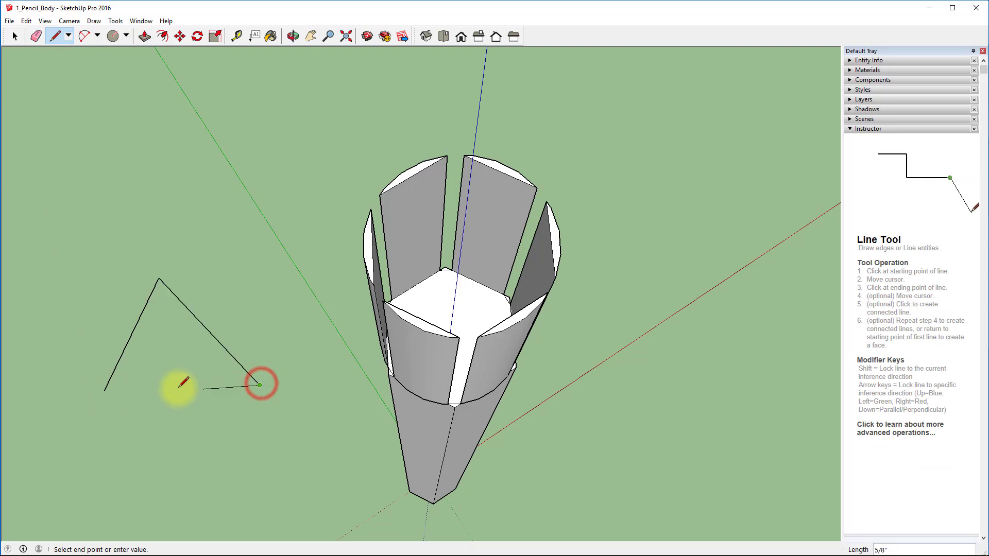
pyautogui.click(104, 391)
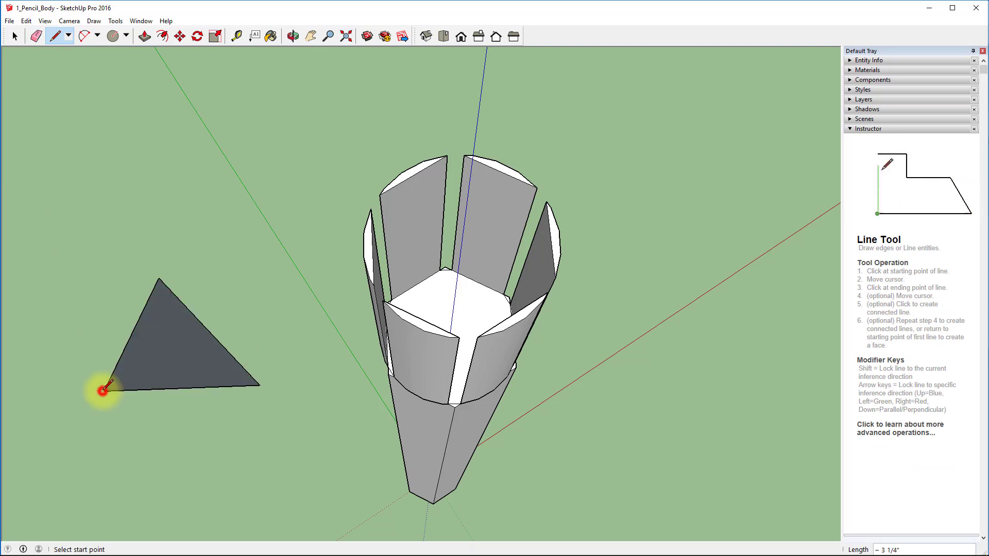
pyautogui.hotkey('ctrl', 'z')
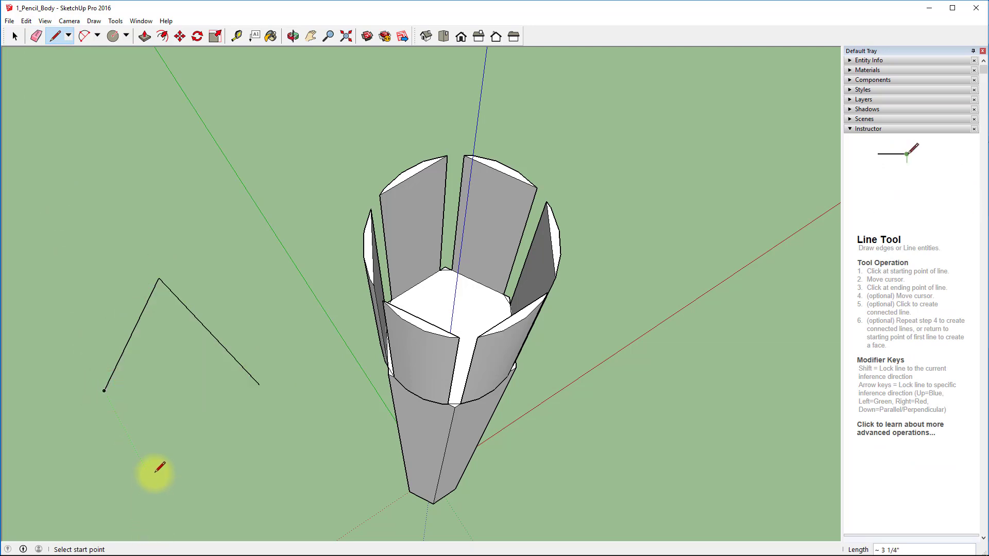
# Undo the remaining practice lines on the ground beside the pencil body.
pyautogui.hotkey('ctrl', 'z')
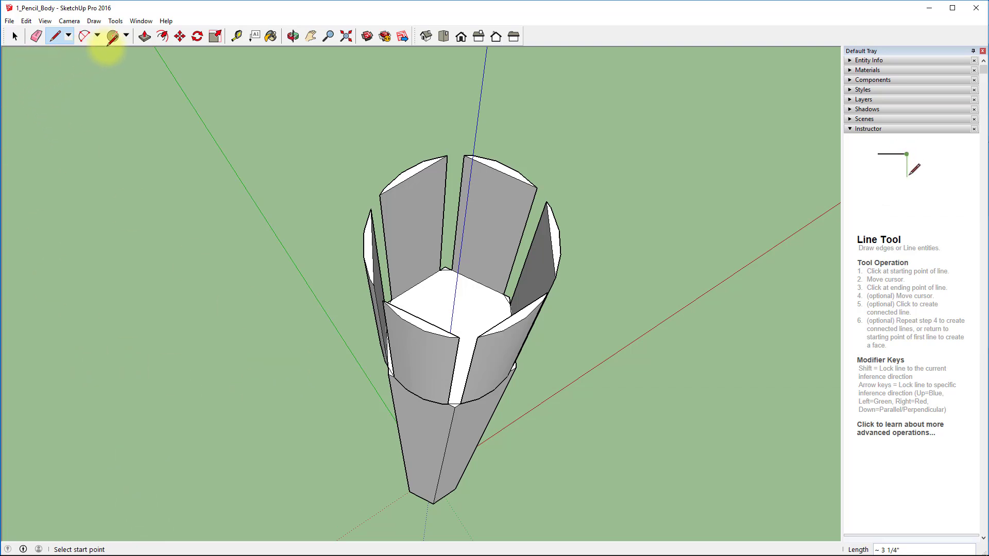
# Delete one long side face of the hexagonal body, examine the inside of the body, and undo the deletion.
pyautogui.click(15, 37)
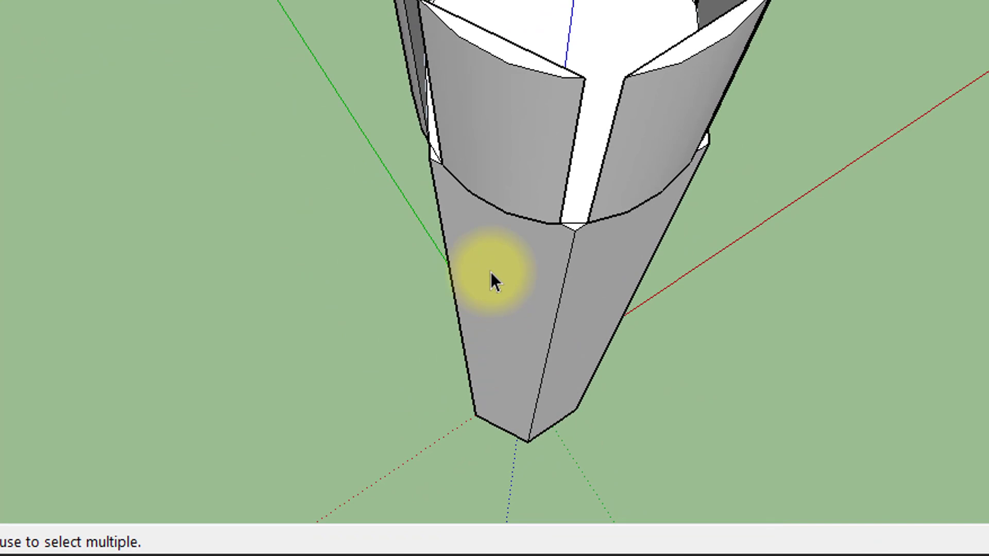
pyautogui.click(492, 276)
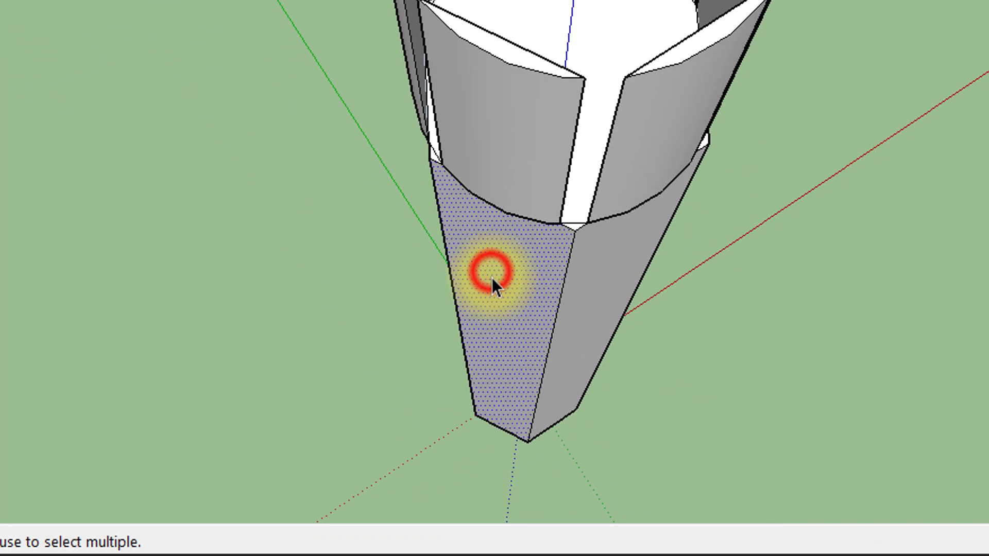
pyautogui.press('Delete')
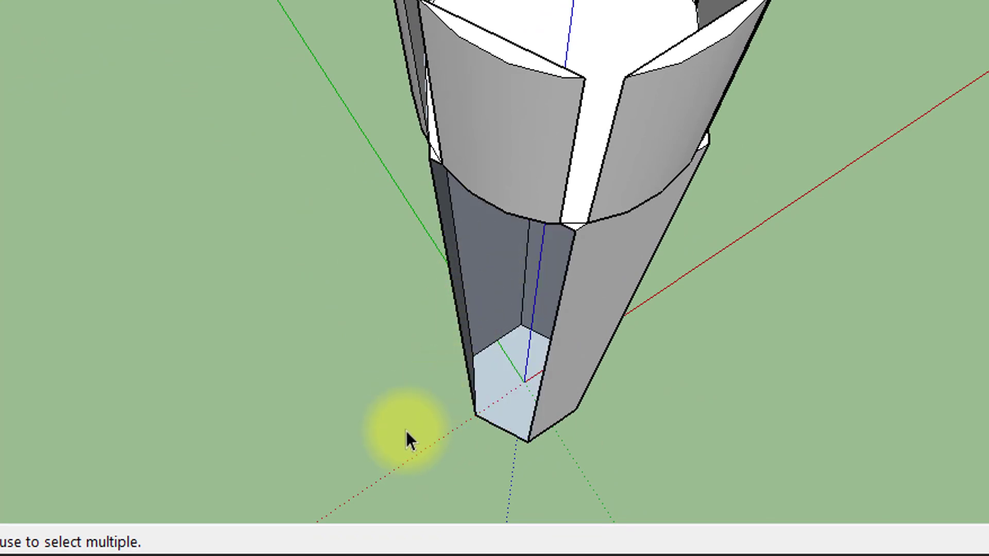
pyautogui.moveTo(404, 435)
pyautogui.mouseDown(button='middle')
pyautogui.moveTo(490, 223)
pyautogui.moveTo(299, 161)
pyautogui.moveTo(360, 287)
pyautogui.mouseUp(button='middle')
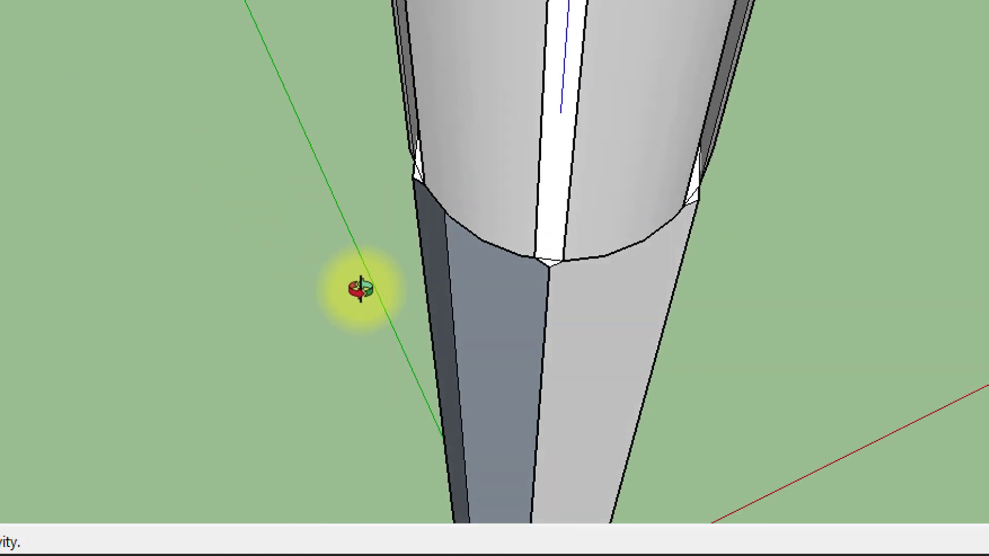
pyautogui.moveTo(453, 431)
pyautogui.keyDown('shift'); pyautogui.mouseDown(button='middle')
pyautogui.moveTo(522, 201)
pyautogui.moveTo(619, 1)
pyautogui.moveTo(639, 0)
pyautogui.mouseUp(button='middle'); pyautogui.keyUp('shift')
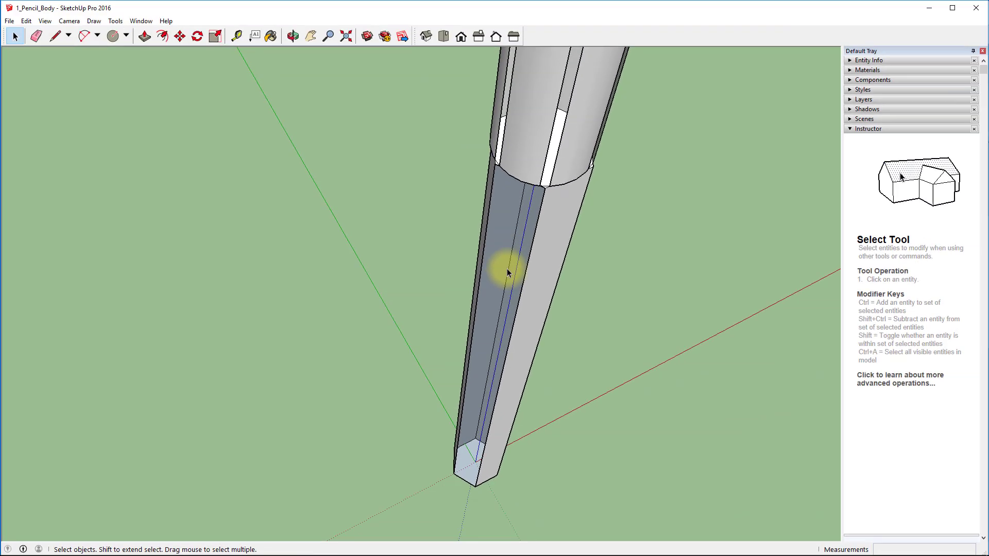
pyautogui.moveTo(590, 132)
pyautogui.mouseDown(button='middle')
pyautogui.moveTo(468, 135)
pyautogui.moveTo(405, 169)
pyautogui.mouseUp(button='middle')
pyautogui.moveTo(382, 294)
pyautogui.mouseDown(button='middle')
pyautogui.moveTo(503, 290)
pyautogui.moveTo(458, 288)
pyautogui.mouseUp(button='middle')
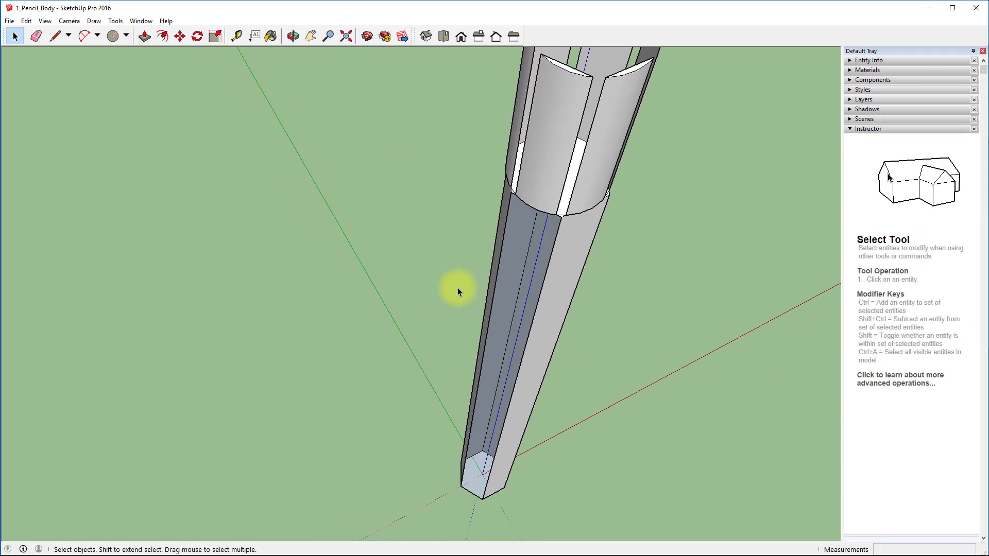
pyautogui.click(449, 286)
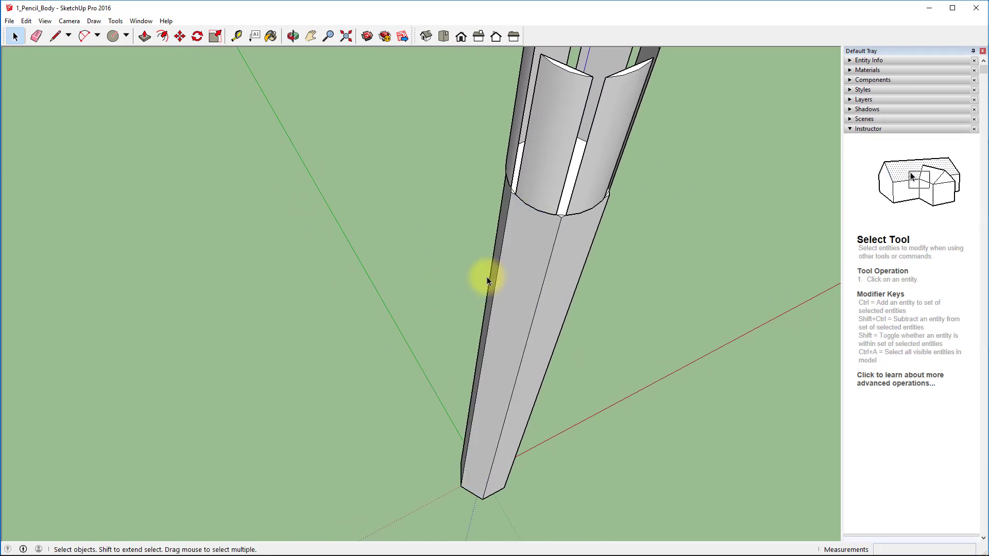
# Draw lines between the top corners of adjacent raised segments to close the front gap and the two gaps on its left side.
pyautogui.scroll(1, 649, 61)
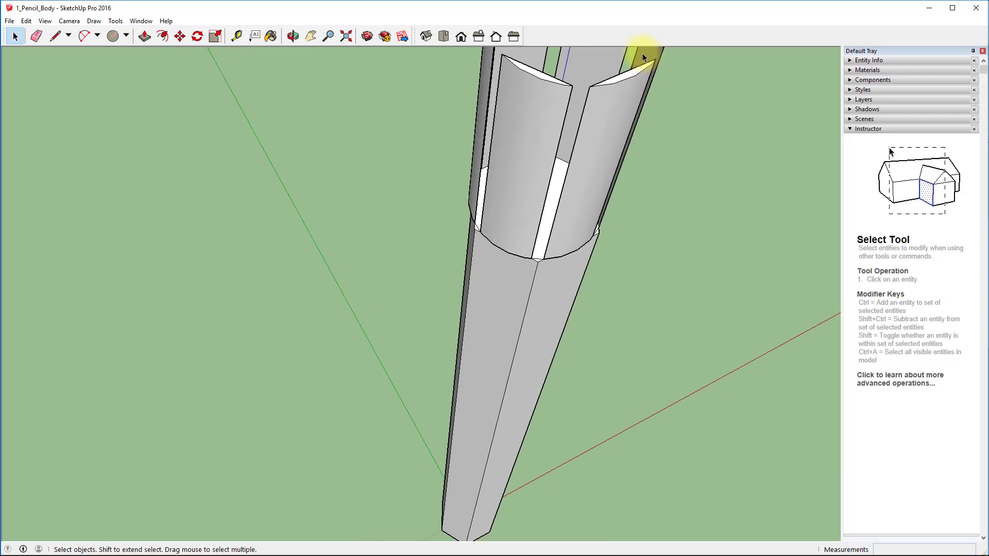
pyautogui.scroll(2, 632, 55)
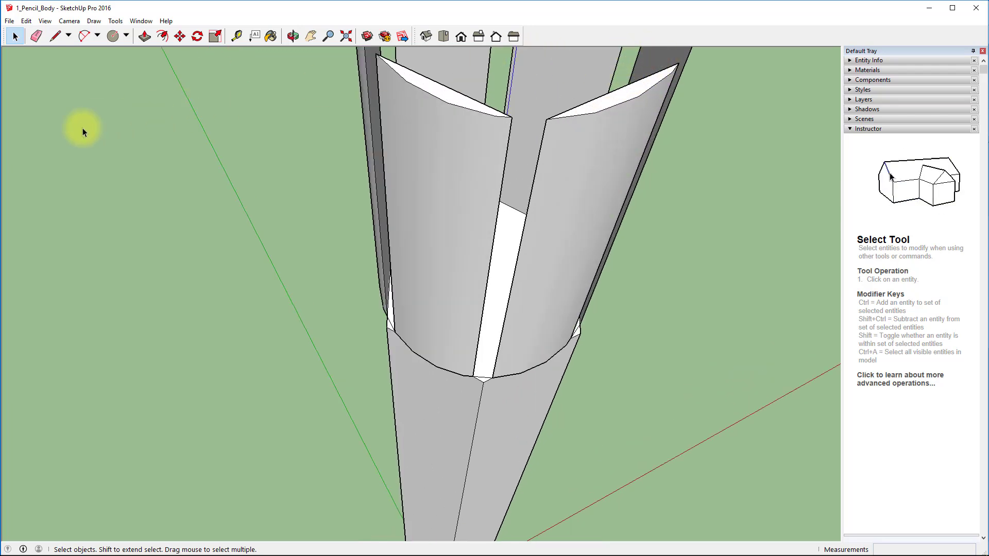
pyautogui.click(53, 36)
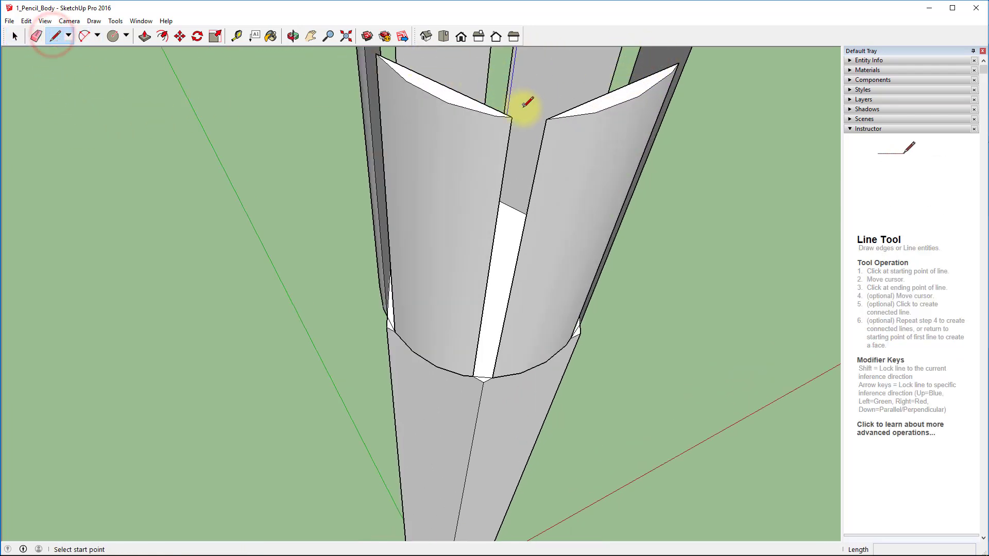
pyautogui.click(511, 119)
pyautogui.click(546, 120)
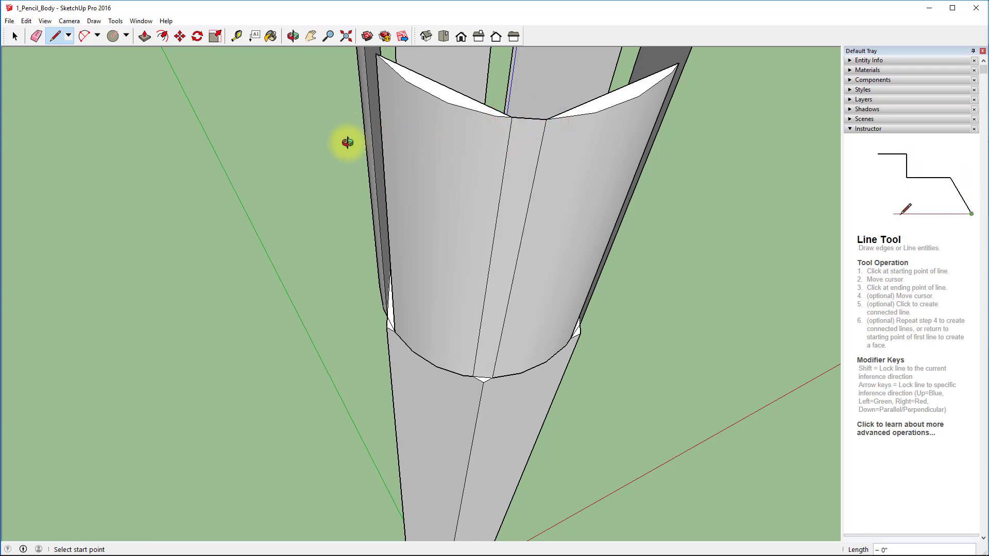
pyautogui.moveTo(348, 142)
pyautogui.mouseDown(button='middle')
pyautogui.moveTo(470, 271)
pyautogui.moveTo(488, 263)
pyautogui.mouseUp(button='middle')
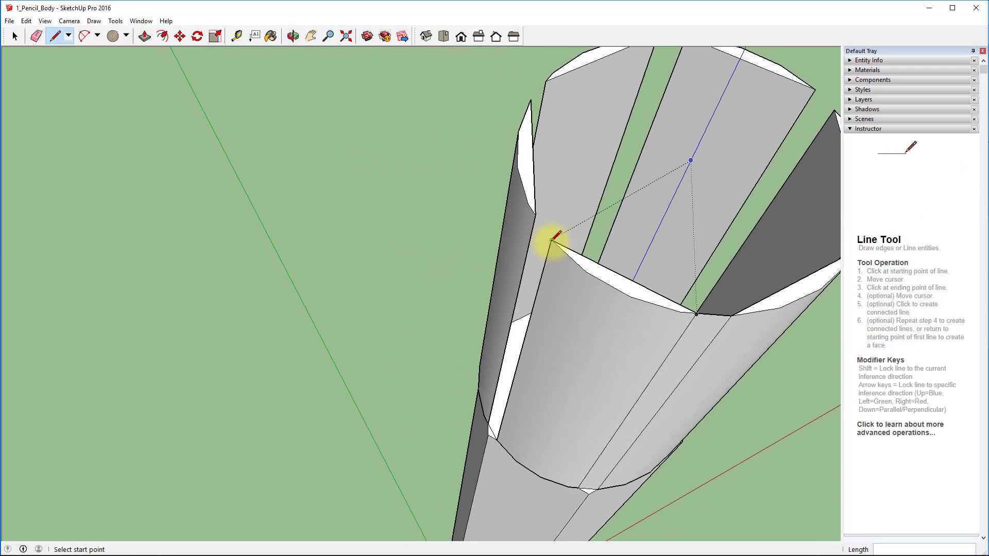
pyautogui.click(535, 215)
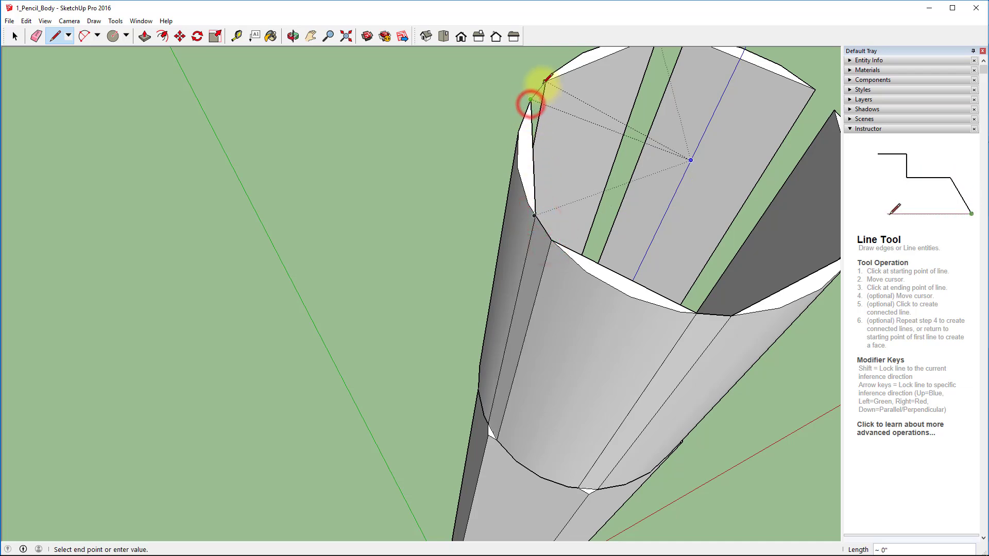
pyautogui.click(545, 80)
# Close the remaining right-hand and rear gaps in the ring with lines between the segments' top corners.
pyautogui.moveTo(702, 327)
pyautogui.mouseDown(button='middle')
pyautogui.moveTo(585, 332)
pyautogui.moveTo(398, 405)
pyautogui.moveTo(524, 326)
pyautogui.mouseUp(button='middle')
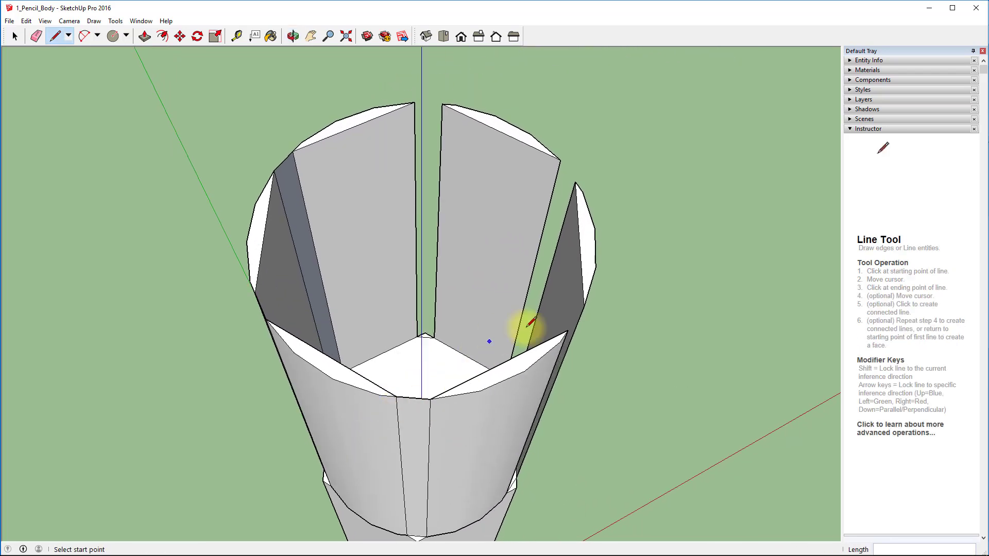
pyautogui.click(584, 305)
pyautogui.click(569, 331)
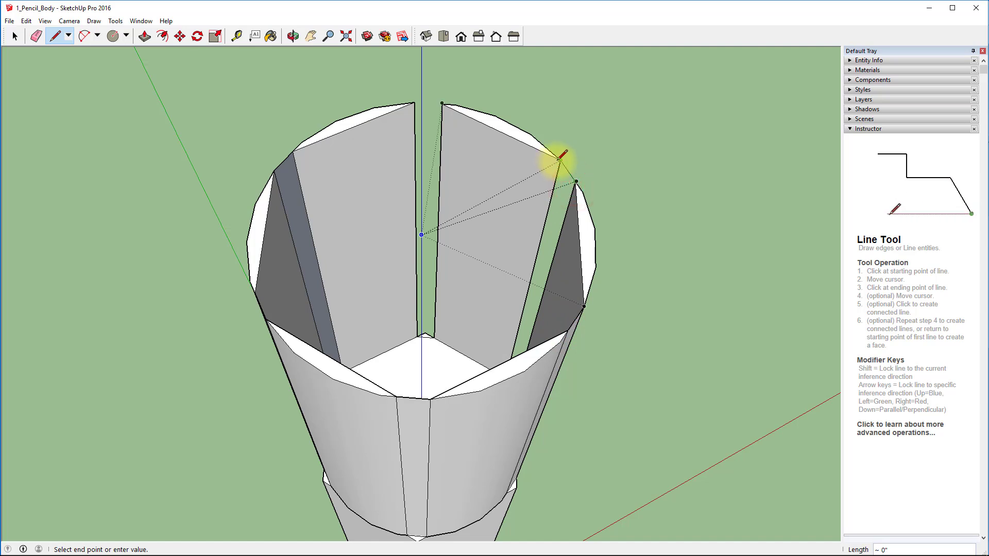
pyautogui.click(561, 160)
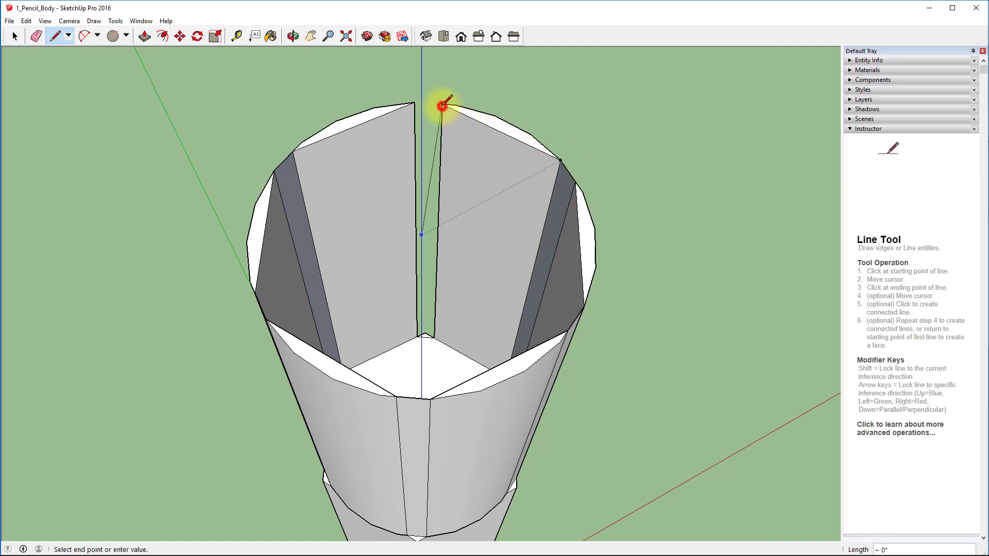
pyautogui.click(415, 103)
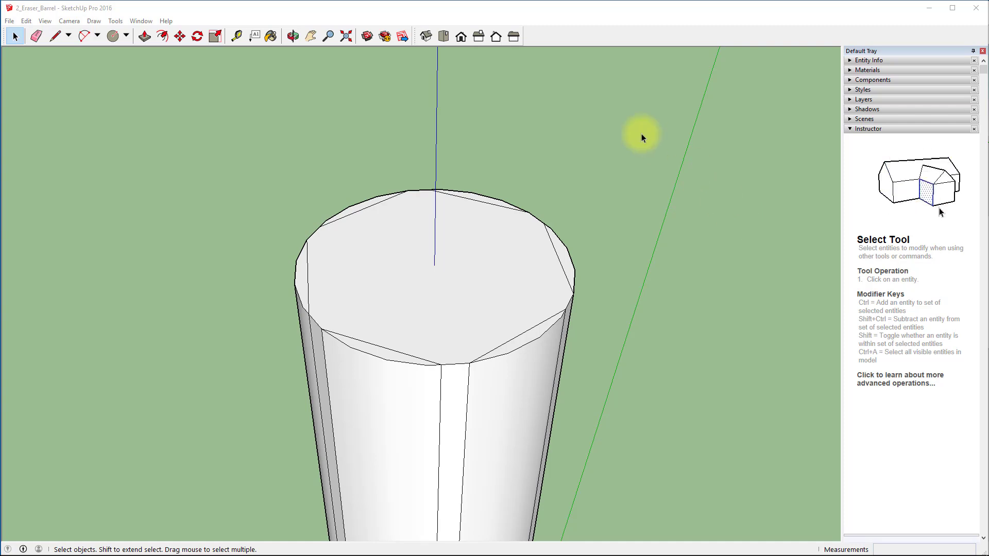
# In the 2_Eraser_Barrel model, draw a circle on the top face from its centre out to an endpoint on the outer edge.
pyautogui.click(126, 36)
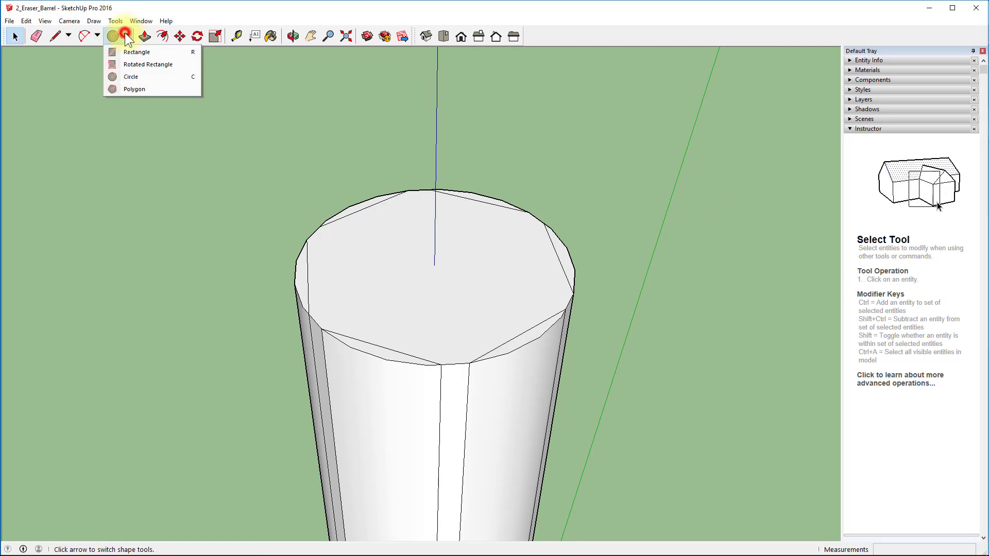
pyautogui.click(128, 76)
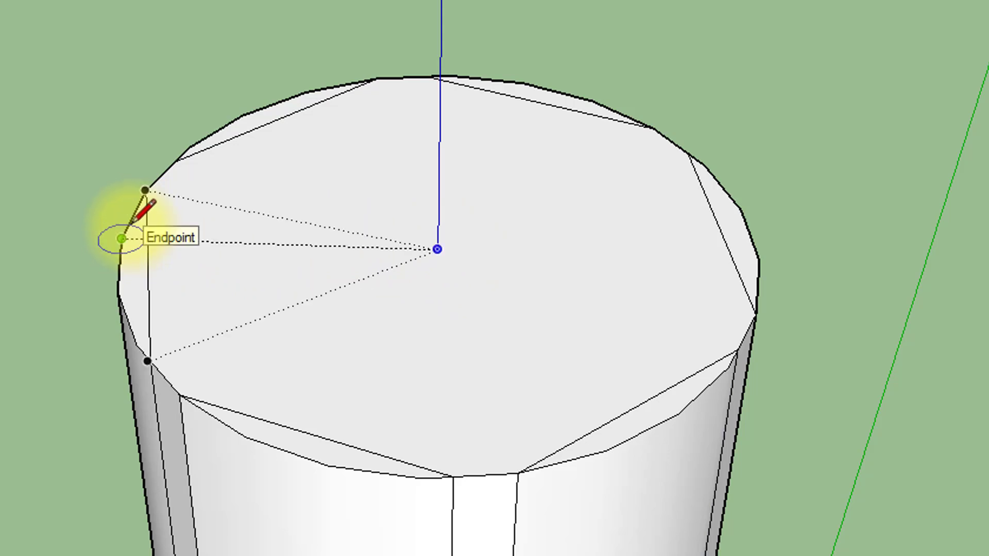
pyautogui.scroll(4, 135, 221)
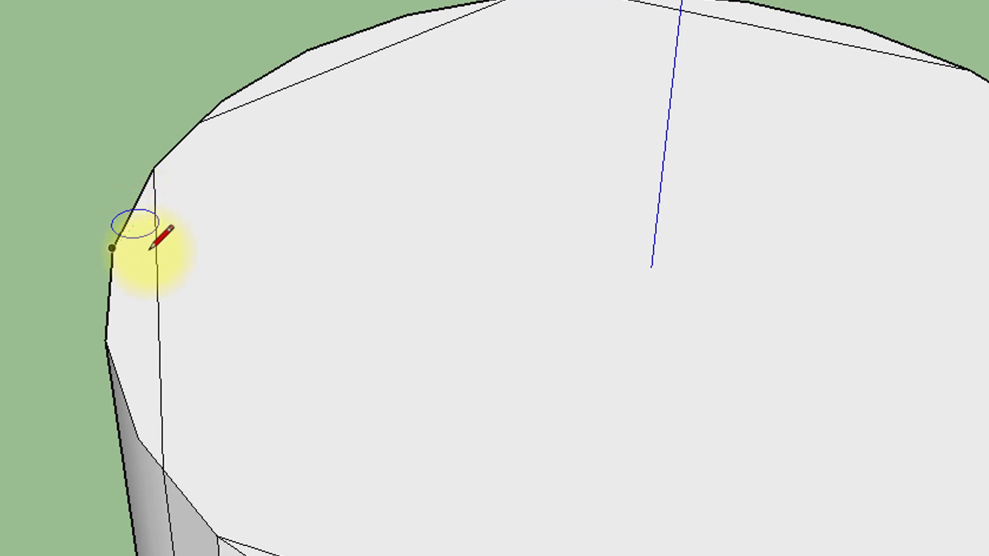
pyautogui.scroll(2, 155, 222)
pyautogui.scroll(1, 152, 219)
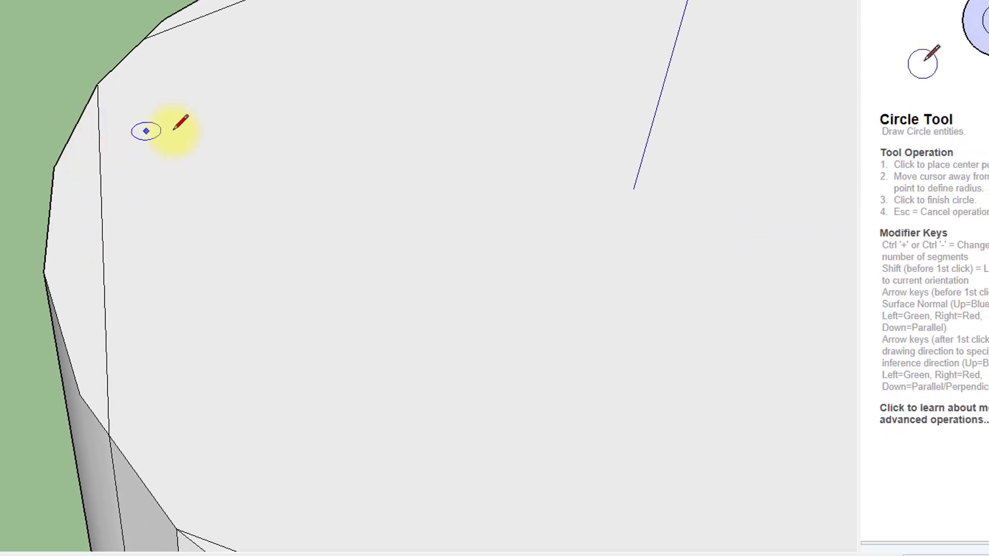
pyautogui.click(634, 188)
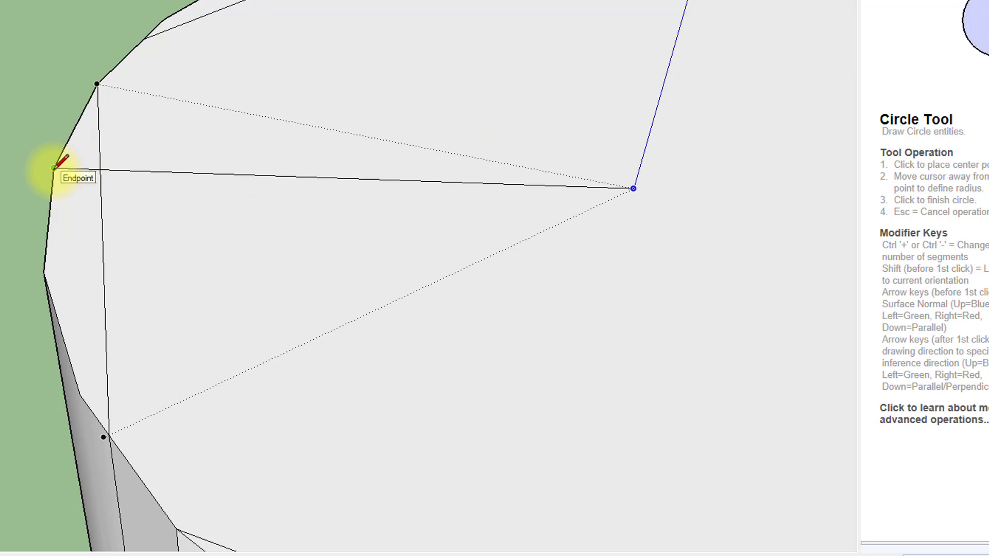
pyautogui.scroll(4, 54, 168)
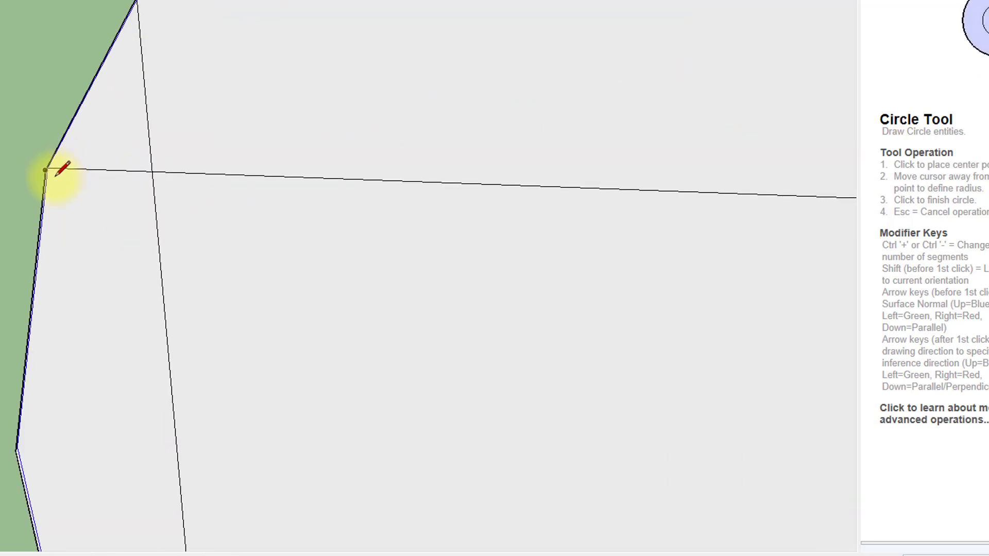
pyautogui.click(45, 170)
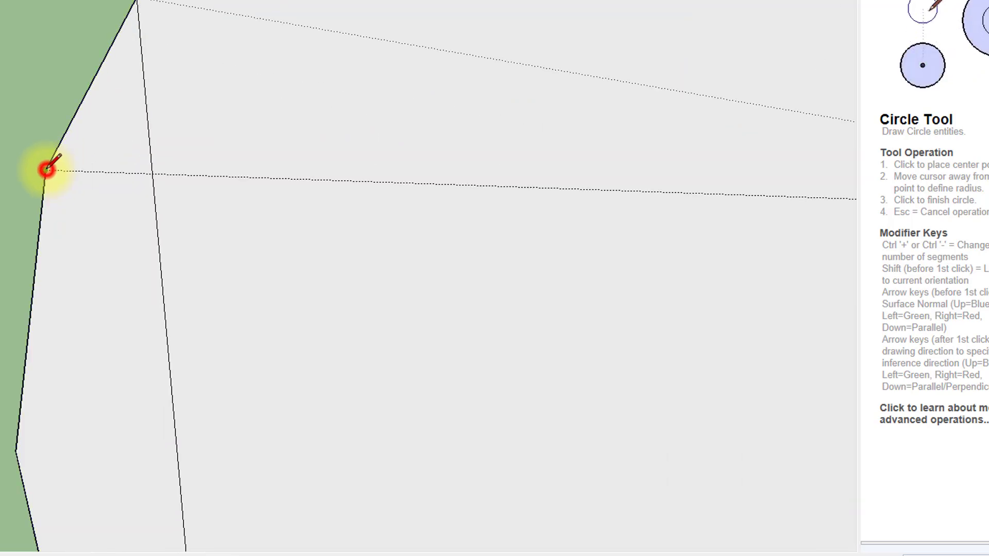
# Bring the barrel's whole top face into view and activate Push/Pull.
pyautogui.scroll(-2, 484, 250)
pyautogui.scroll(-4, 477, 247)
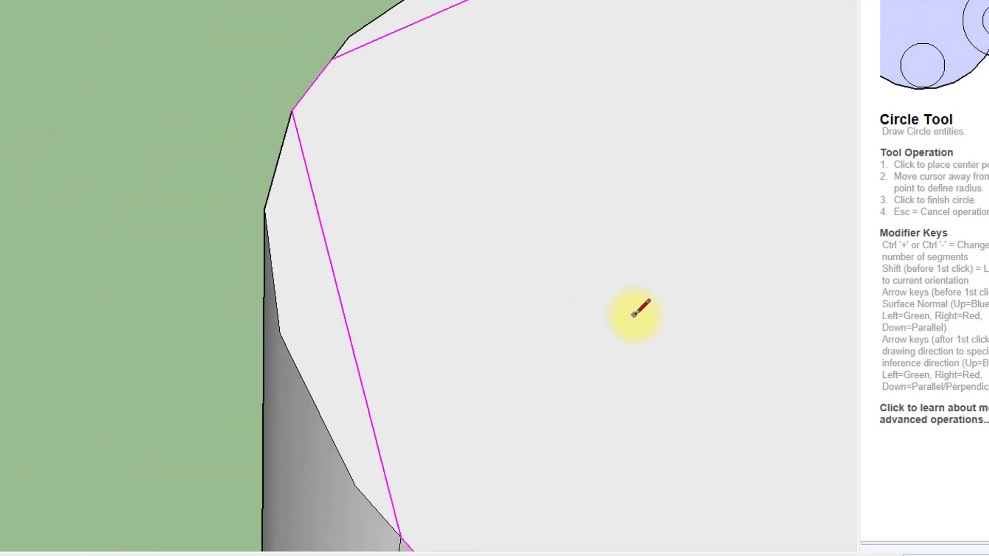
pyautogui.keyDown('shift'); pyautogui.moveTo(636, 314); pyautogui.dragTo(53, 185, button='middle'); pyautogui.keyUp('shift')
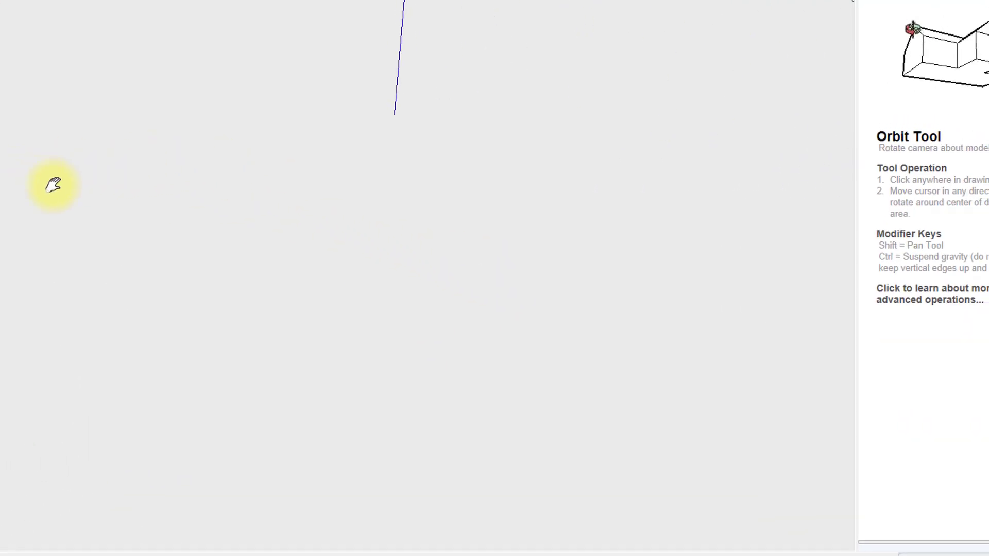
pyautogui.scroll(-2, 575, 281)
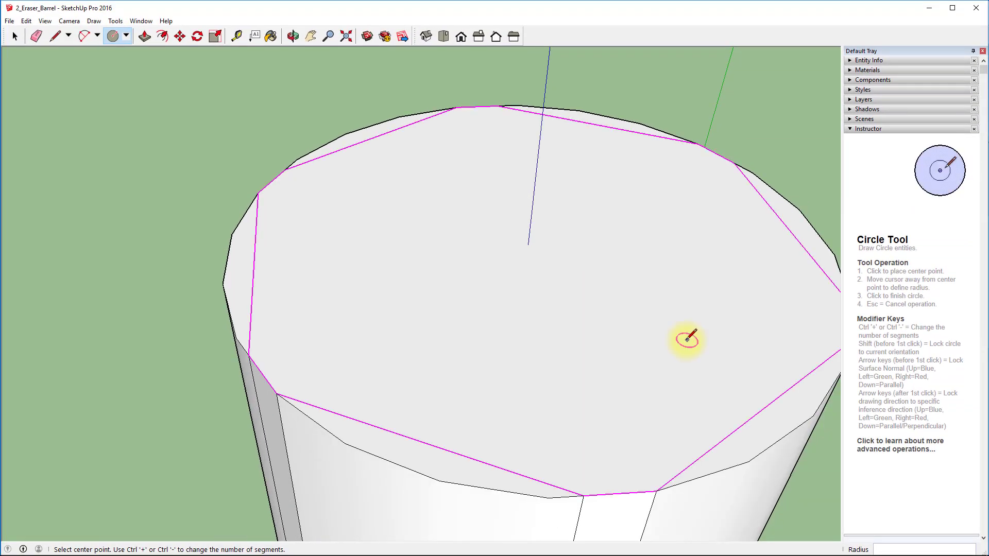
pyautogui.keyDown('shift'); pyautogui.moveTo(685, 336); pyautogui.dragTo(585, 326, button='middle'); pyautogui.keyUp('shift')
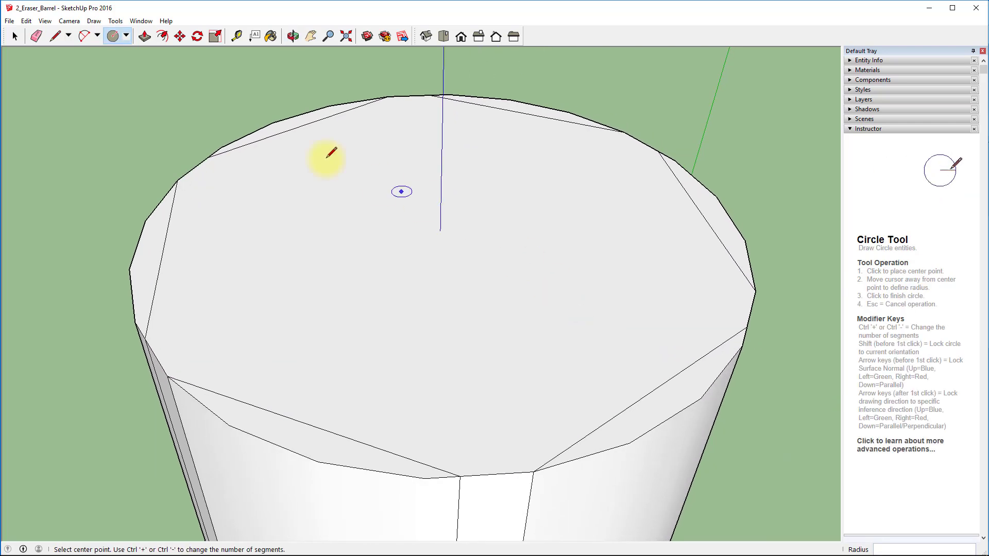
pyautogui.click(145, 36)
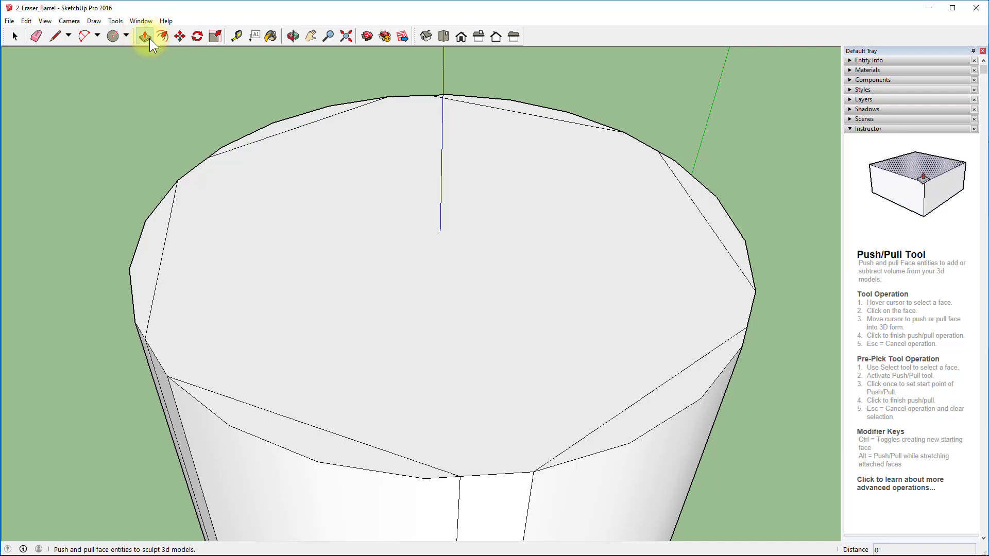
pyautogui.click(143, 288)
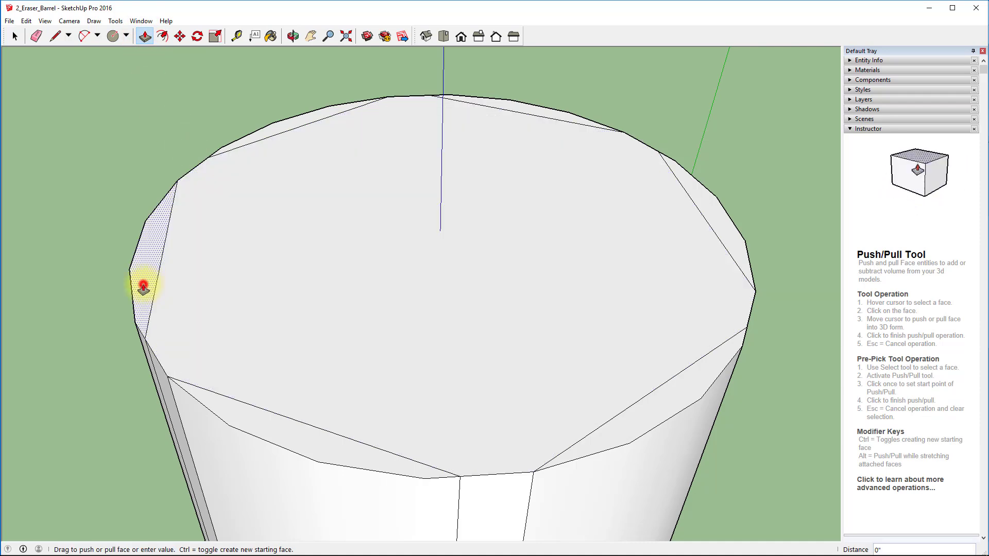
pyautogui.click(134, 260)
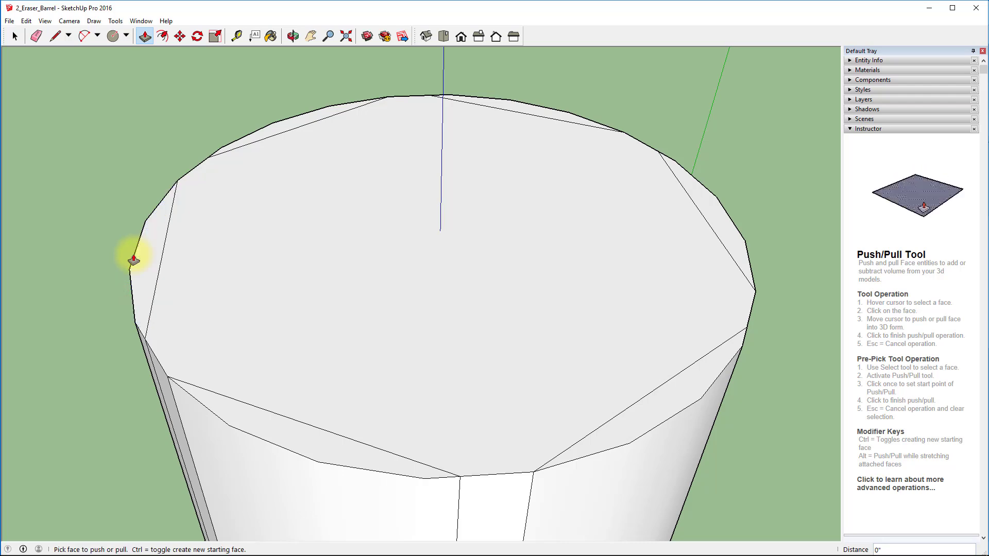
pyautogui.click(264, 430)
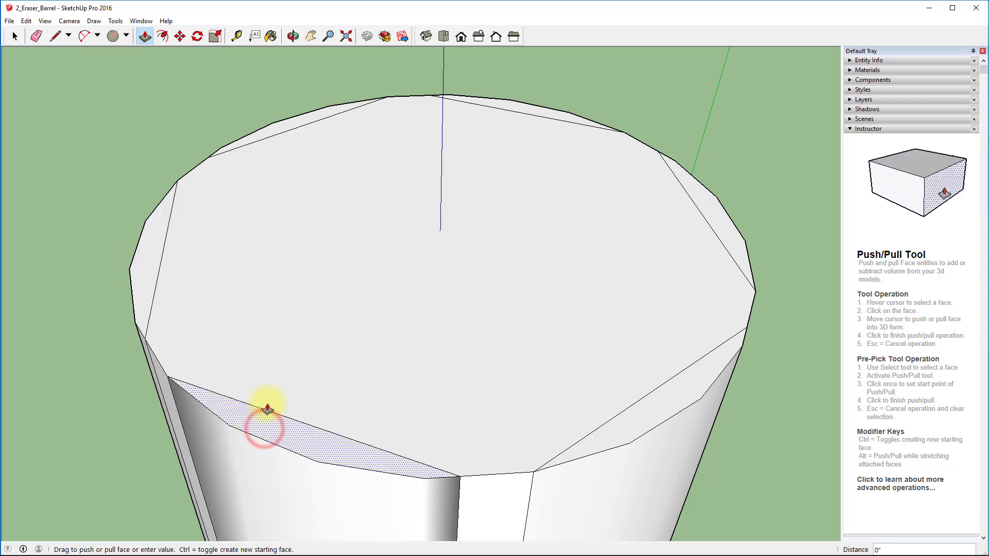
pyautogui.click(271, 424)
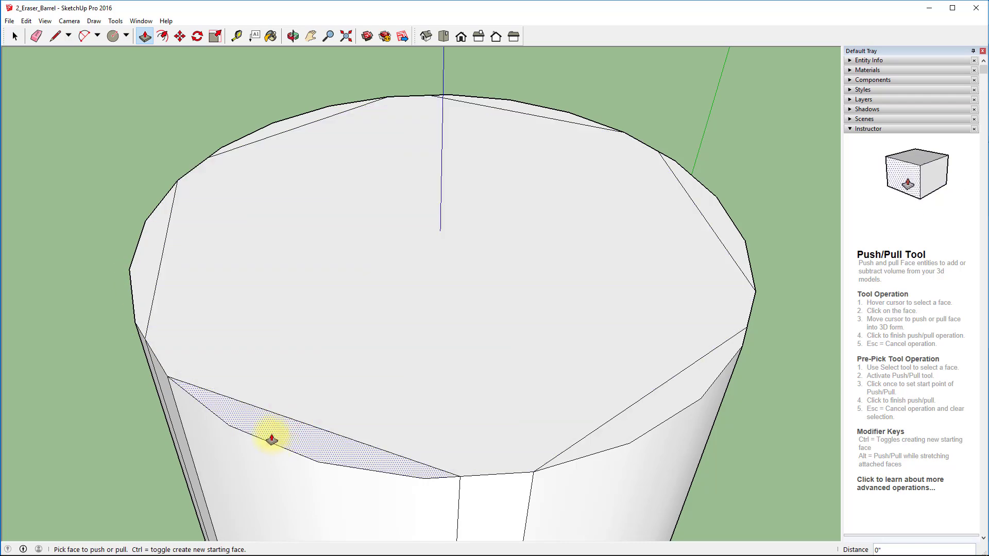
pyautogui.click(271, 435)
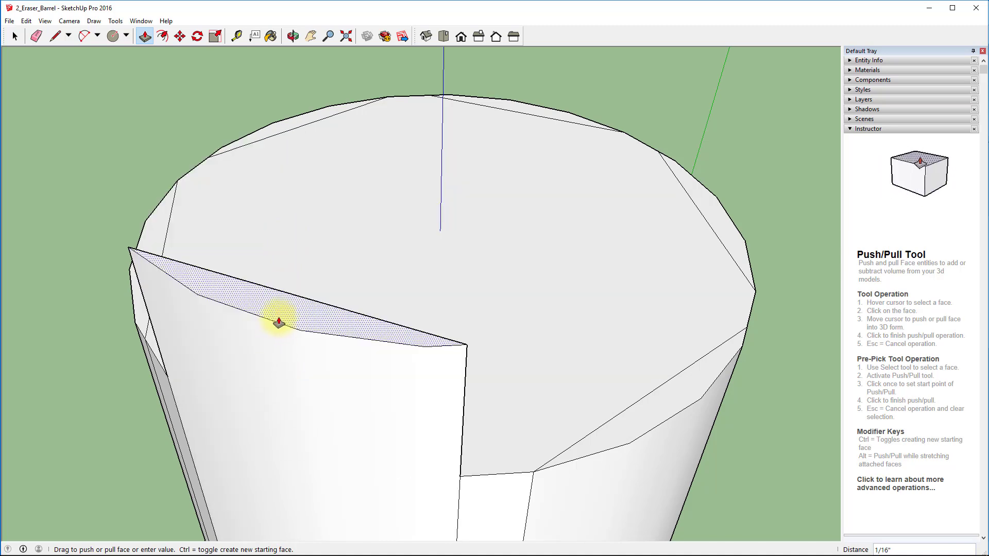
pyautogui.press('Escape')
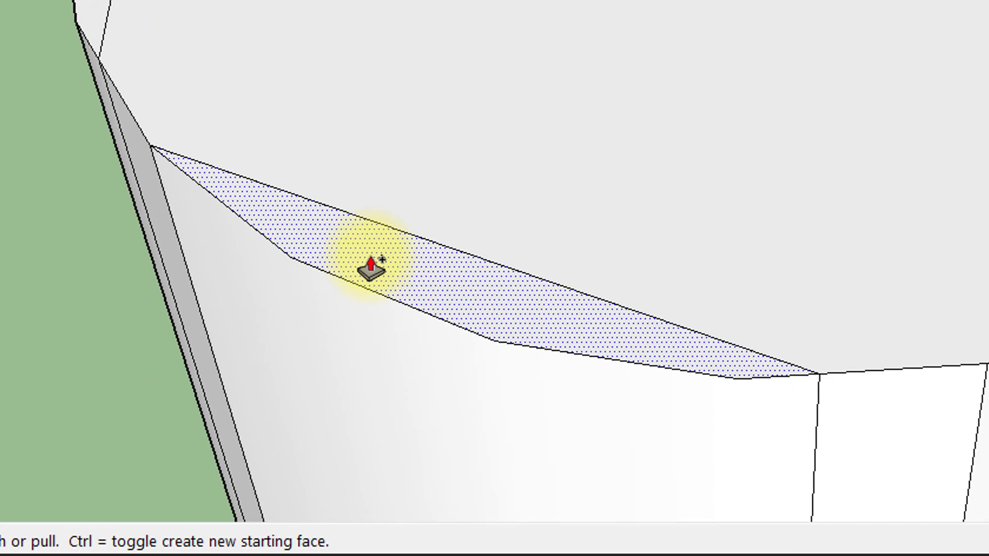
# Raise the front segment of the barrel's top 0.2" from a new starting face, then raise the neighbouring right-hand segment to the first one's top edge.
pyautogui.click(369, 258)
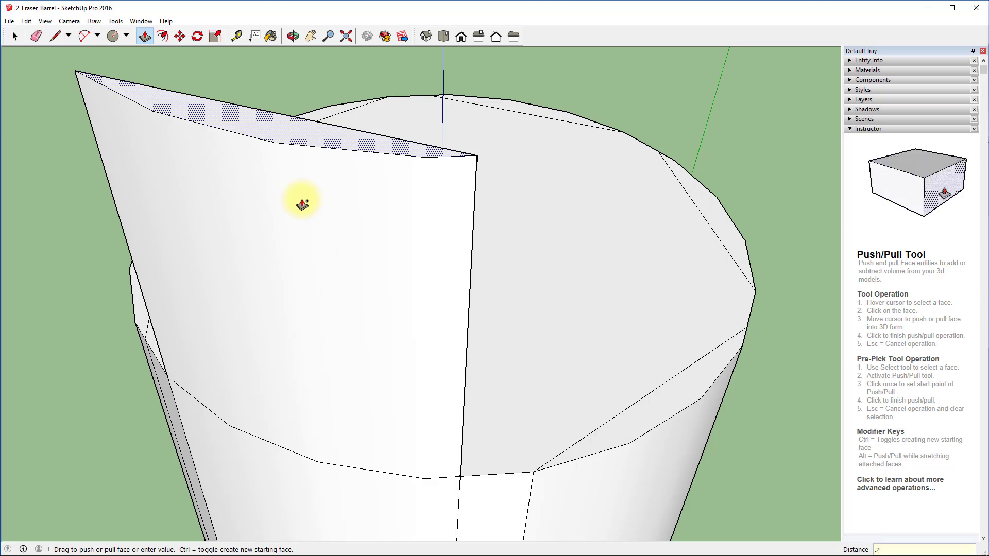
pyautogui.press('Return')
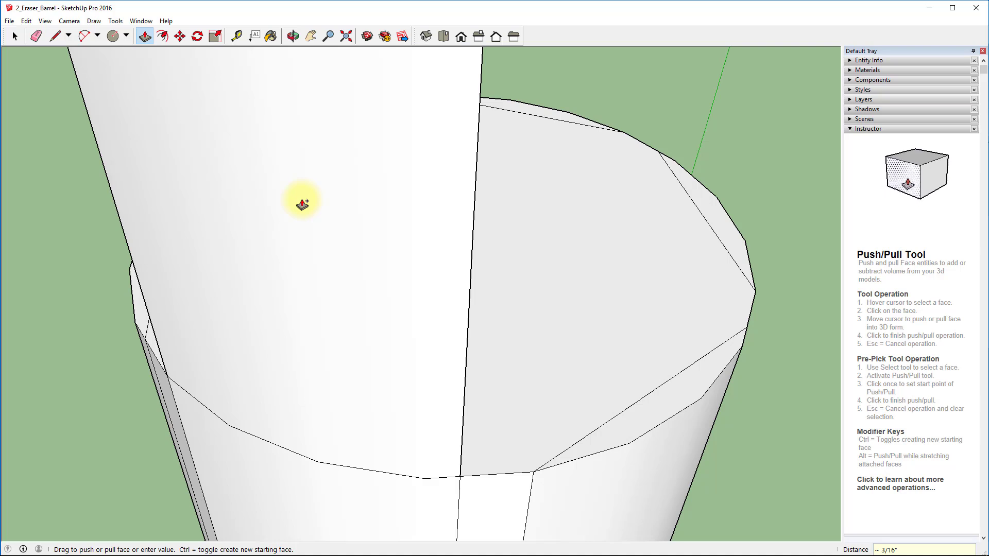
pyautogui.click(633, 425)
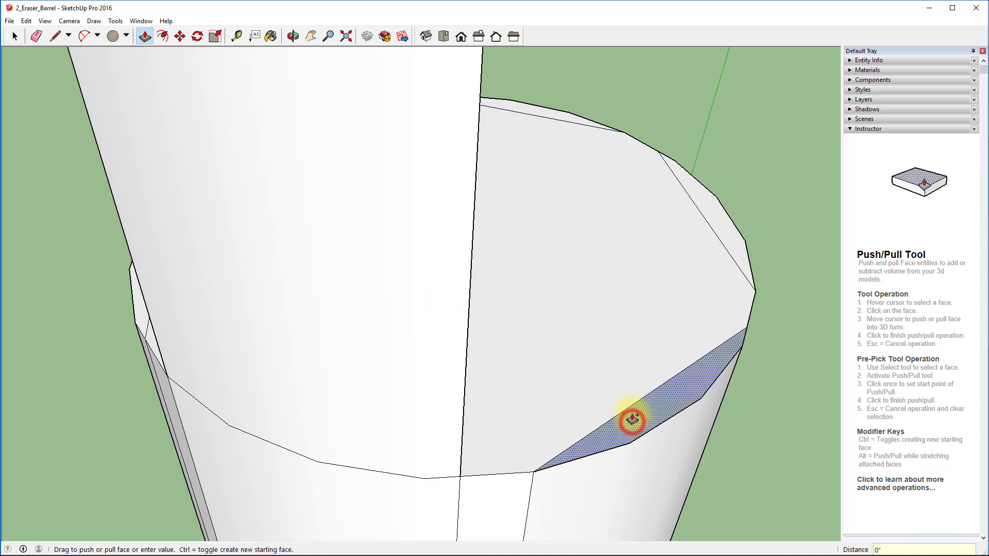
pyautogui.scroll(-4, 634, 412)
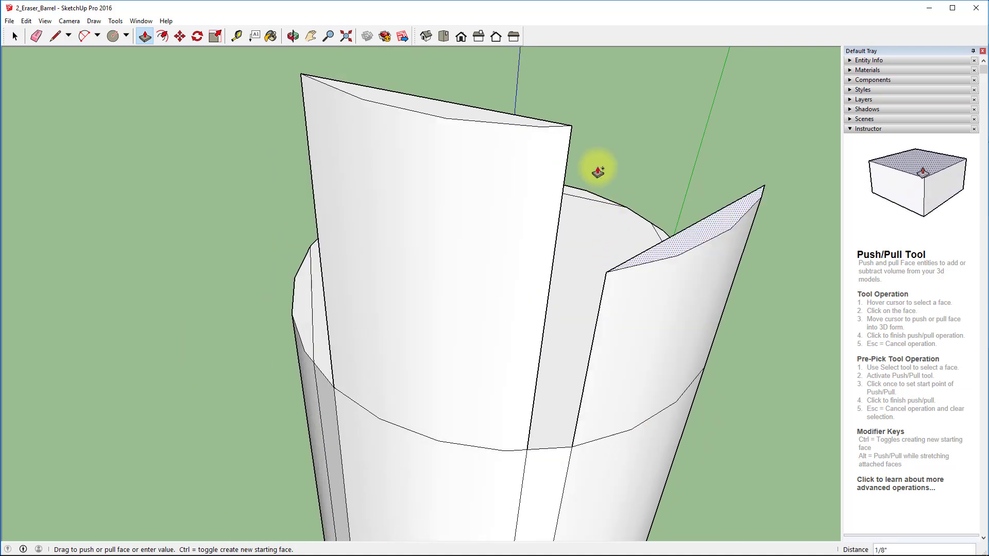
pyautogui.scroll(3, 547, 119)
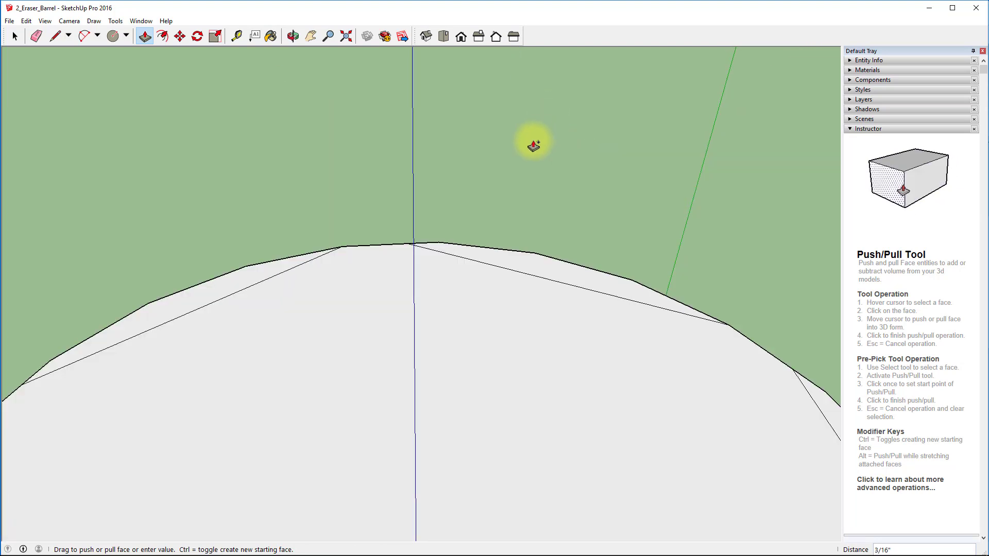
pyautogui.scroll(-3, 533, 148)
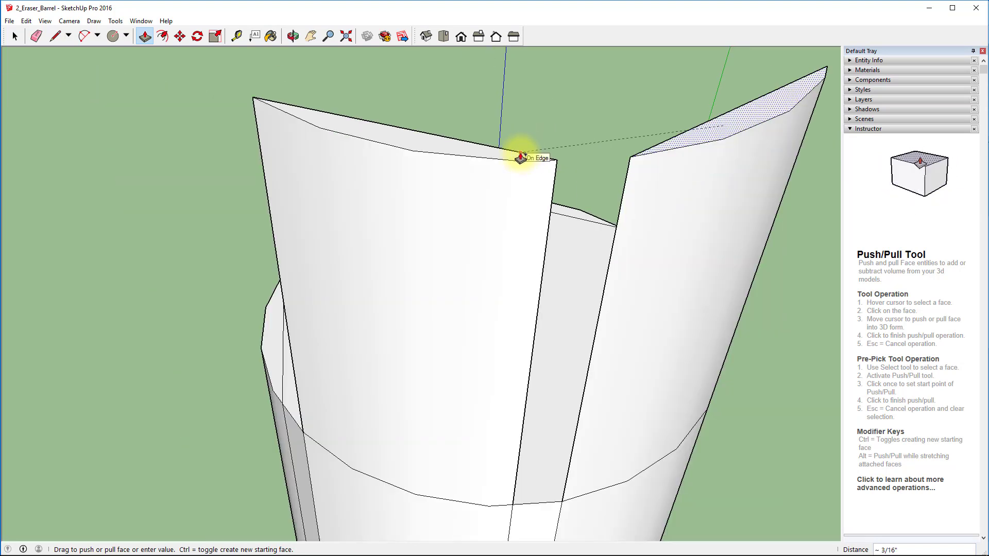
pyautogui.click(520, 157)
# Try repeating the last push/pull on the third segment without creating a new starting face, and undo it.
pyautogui.moveTo(316, 410); pyautogui.dragTo(320, 369, button='middle')
pyautogui.moveTo(322, 329); pyautogui.dragTo(725, 387, button='middle')
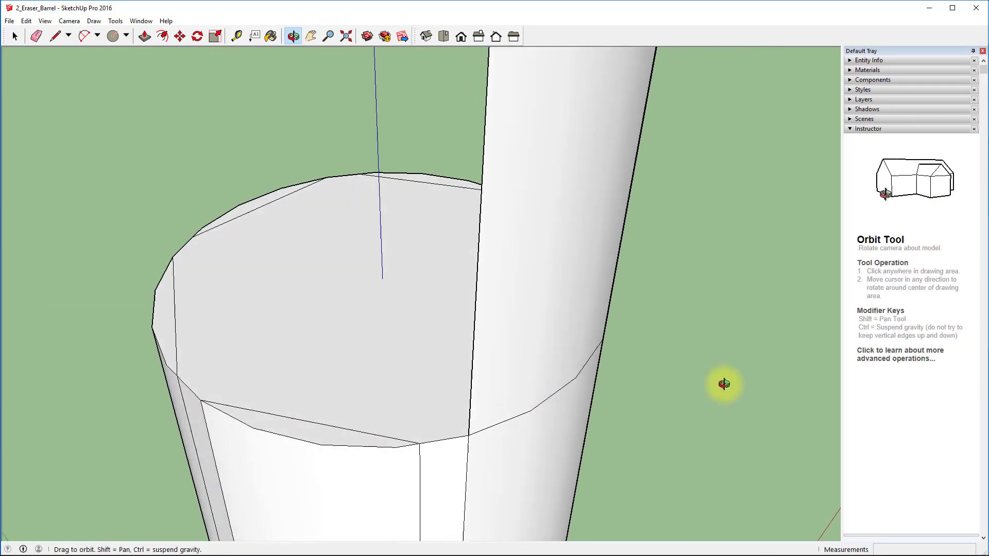
pyautogui.doubleClick(329, 443)
pyautogui.moveTo(101, 385); pyautogui.dragTo(569, 381, button='middle')
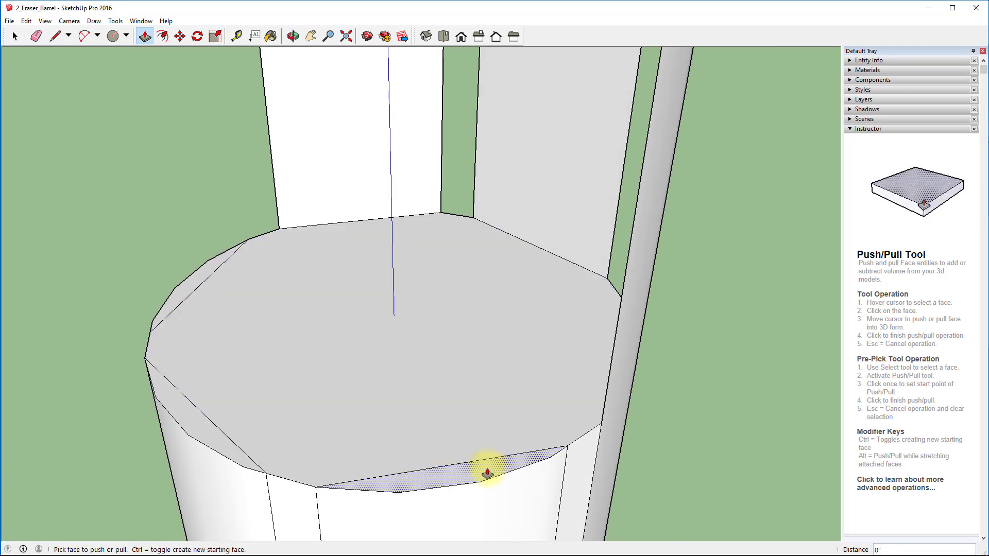
pyautogui.moveTo(592, 426); pyautogui.dragTo(338, 384, button='middle')
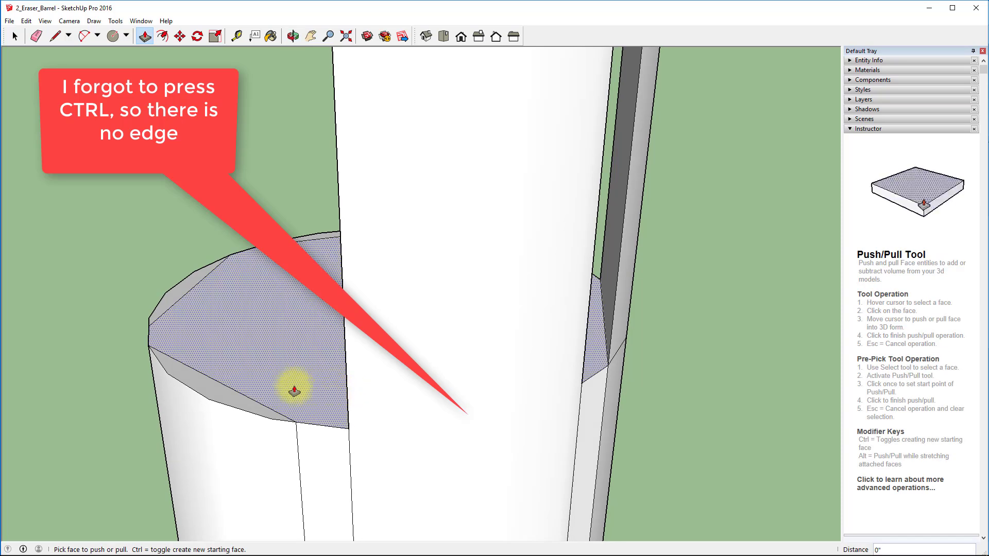
pyautogui.hotkey('ctrl', 'z')
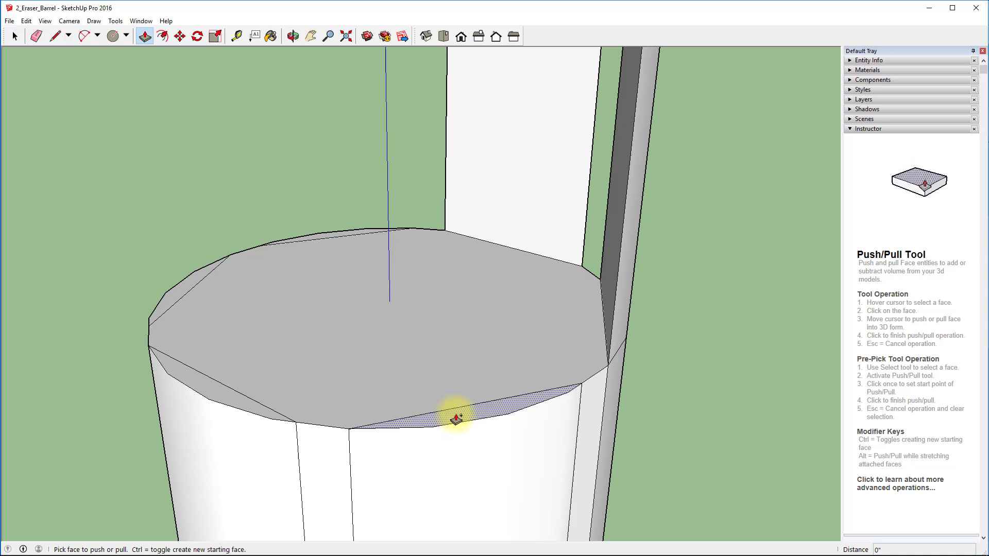
# Repeat the push/pull on the third segment with a new starting face, and raise the adjacent fourth segment 0.2" the same way.
pyautogui.doubleClick(456, 418)
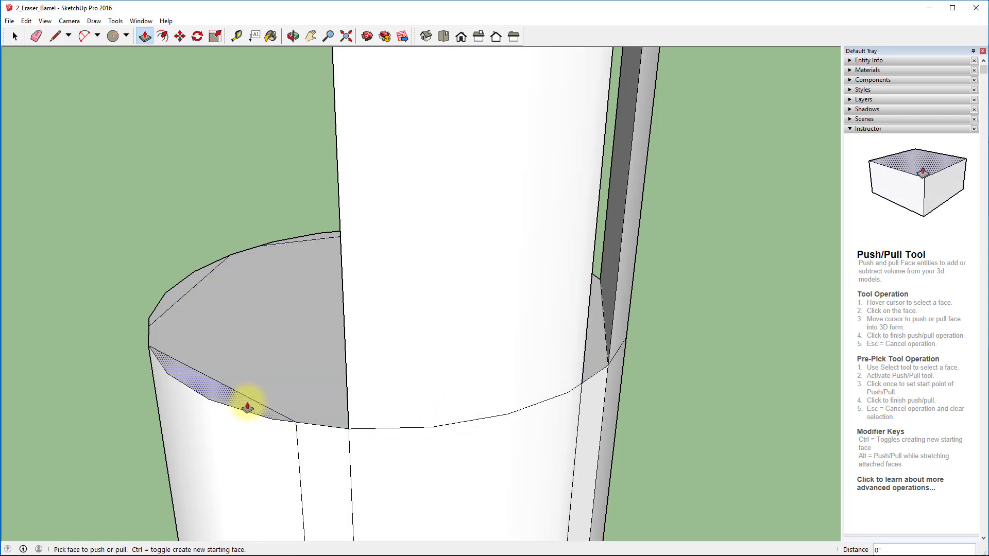
pyautogui.click(233, 401)
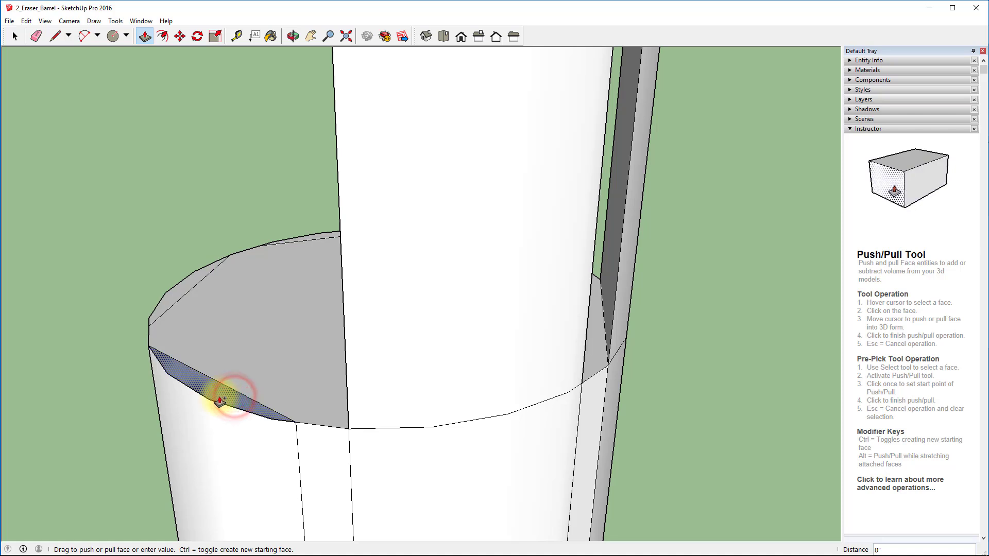
pyautogui.click(222, 398)
pyautogui.click(221, 399)
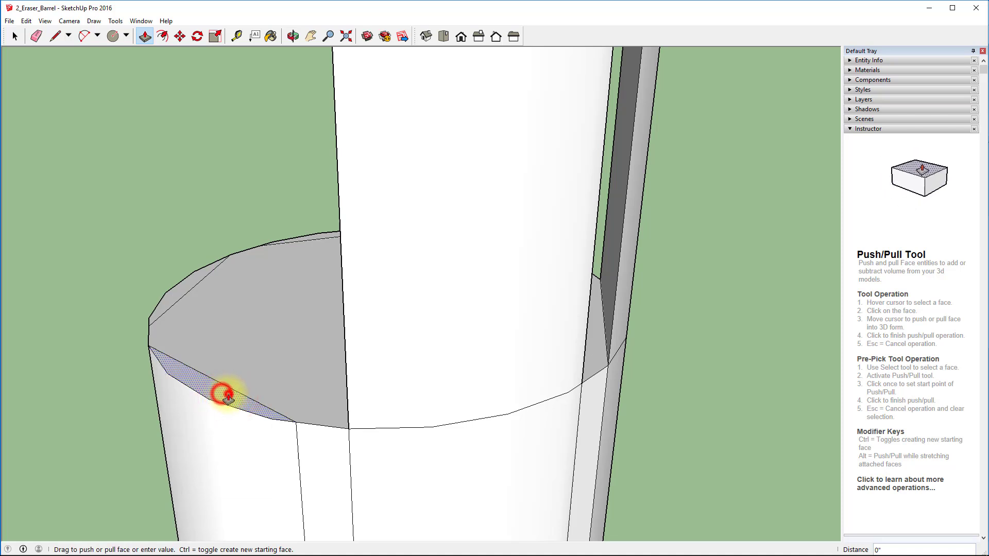
pyautogui.click(218, 396)
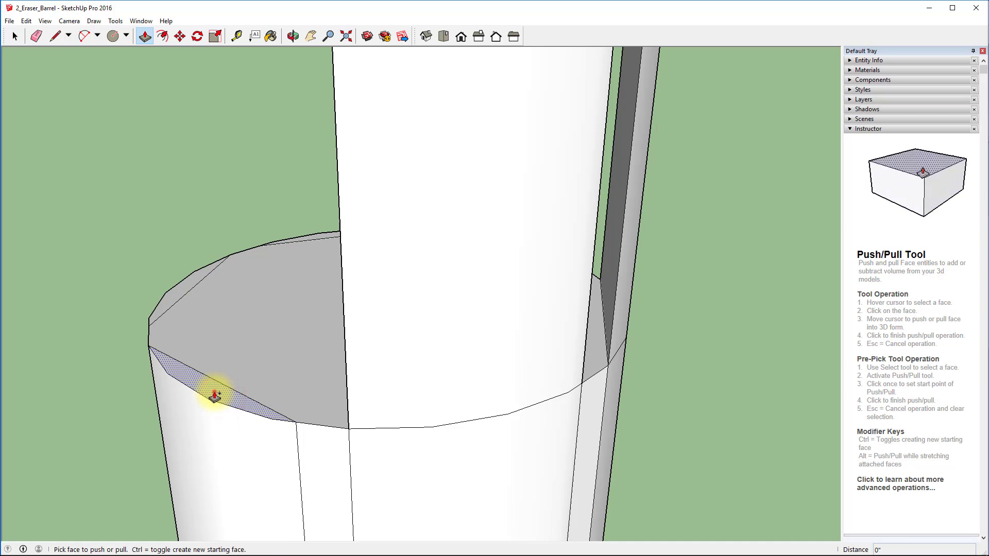
pyautogui.click(214, 395)
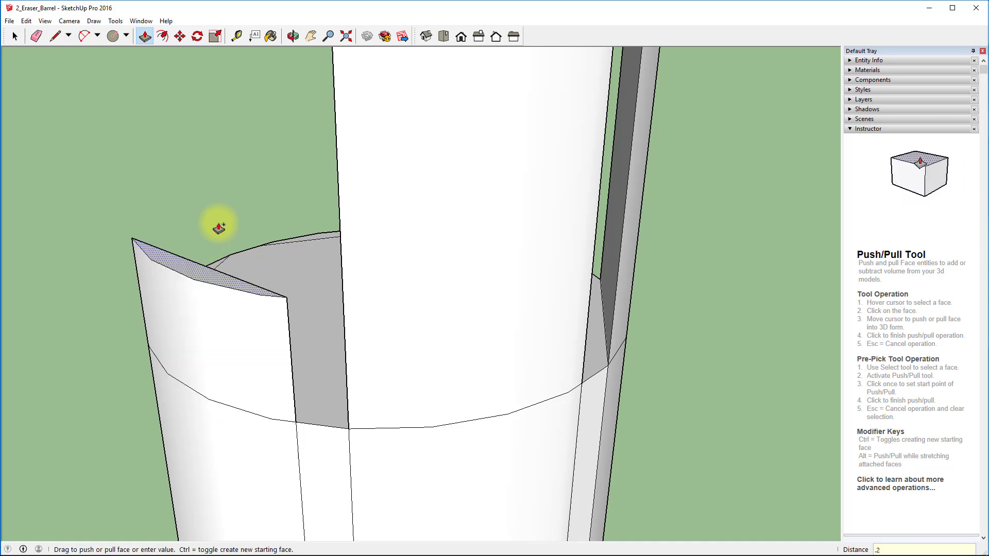
pyautogui.press('Return')
# Raise the two remaining segments of the ring from new starting faces to the height of the other raised segments.
pyautogui.moveTo(126, 357); pyautogui.dragTo(687, 382, button='middle')
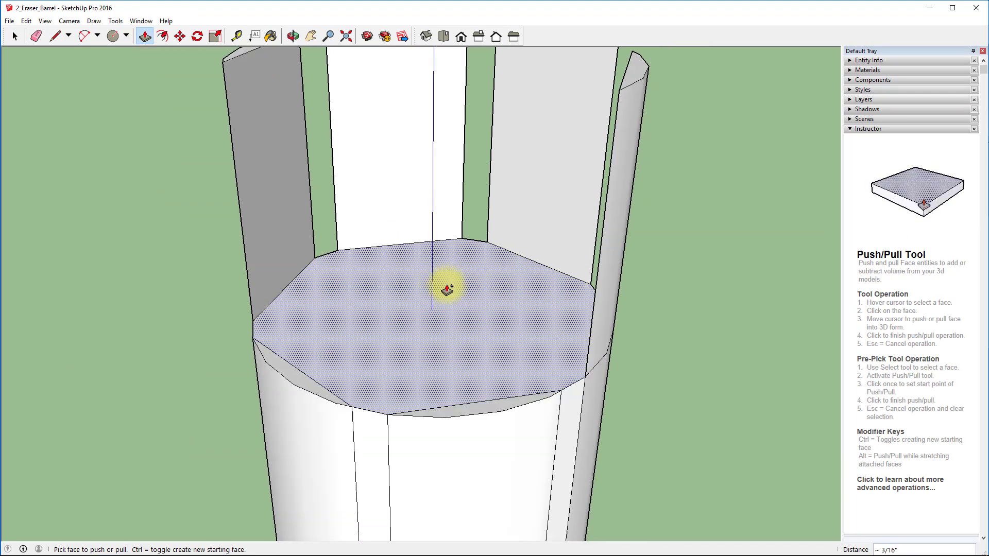
pyautogui.scroll(-2, 447, 290)
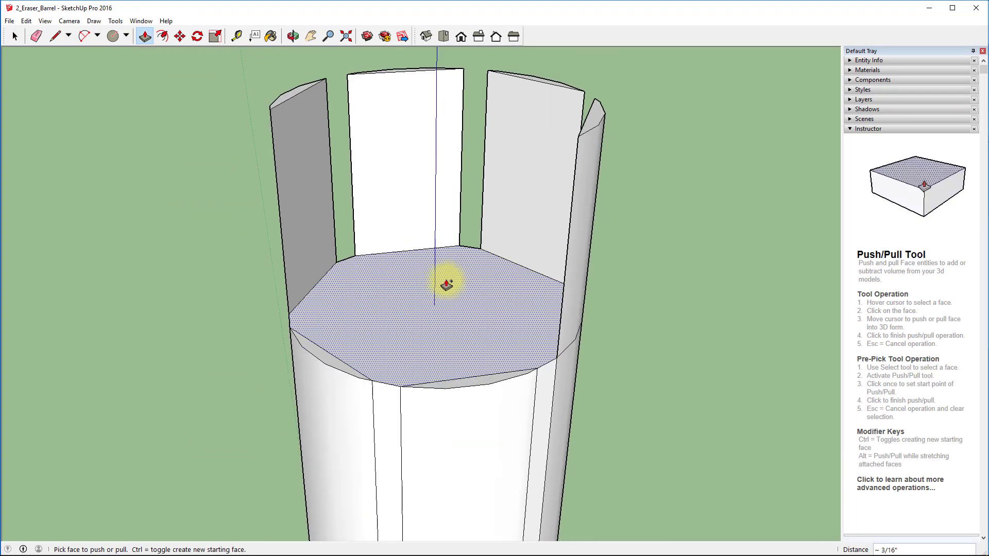
pyautogui.click(466, 385)
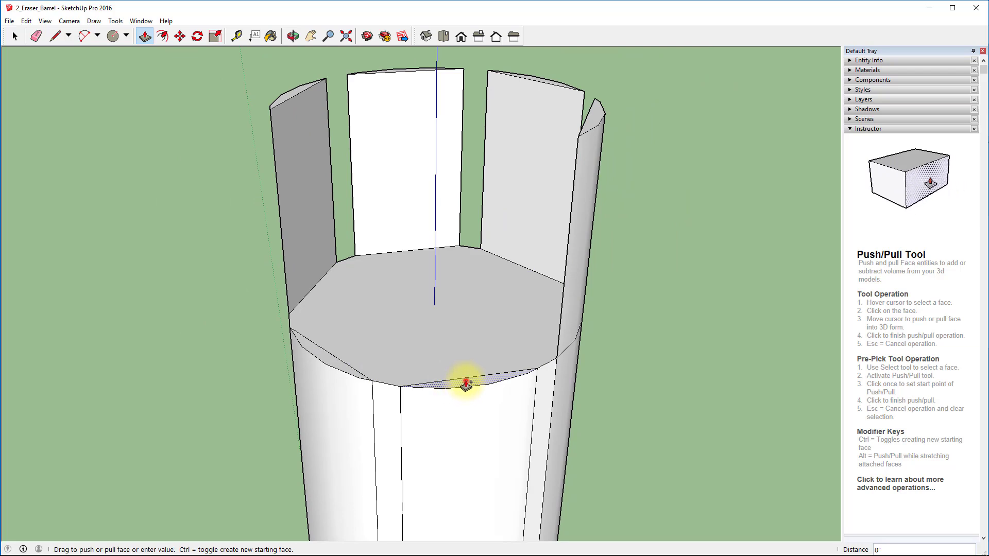
pyautogui.click(597, 116)
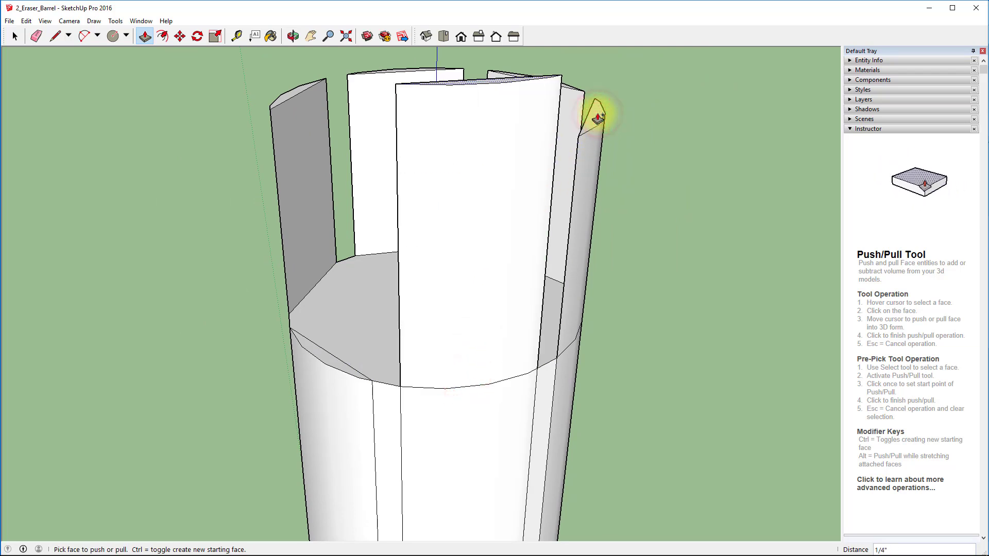
pyautogui.click(455, 173)
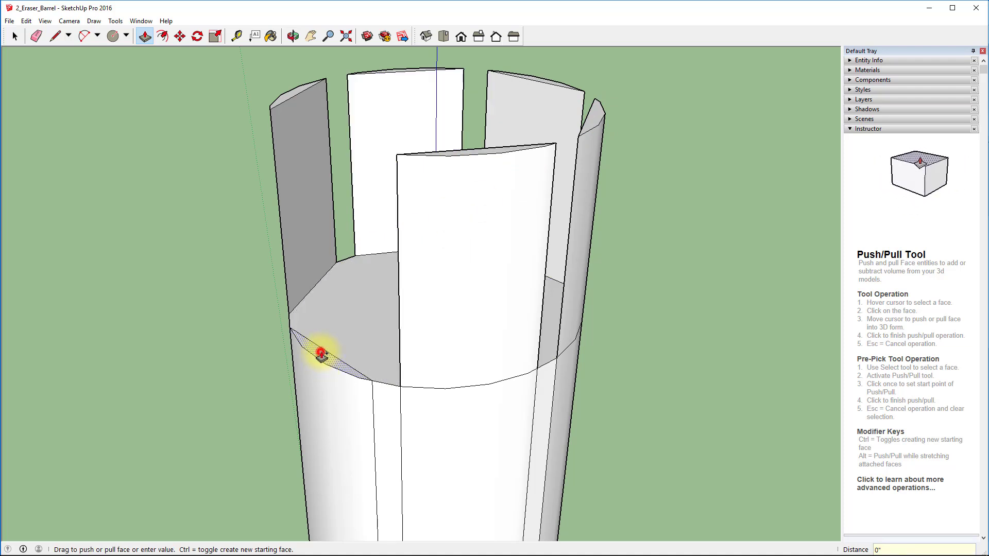
pyautogui.click(440, 159)
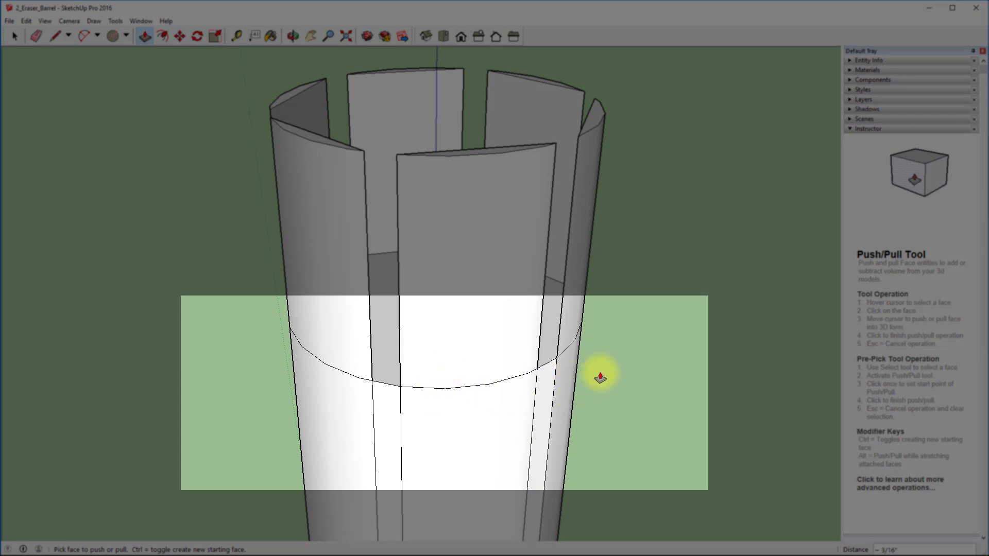
pyautogui.moveTo(634, 358); pyautogui.dragTo(252, 352, button='middle')
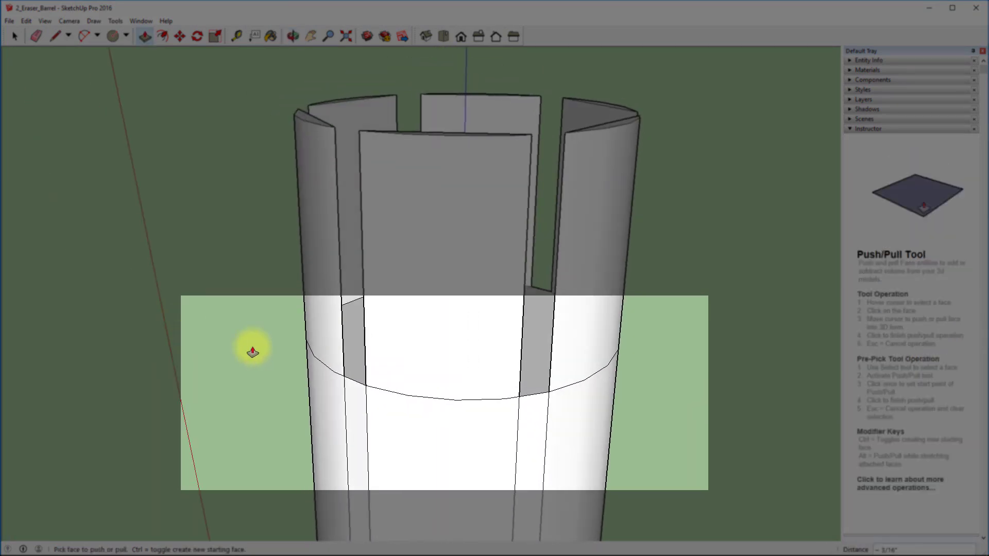
pyautogui.moveTo(640, 393); pyautogui.dragTo(442, 375, button='middle')
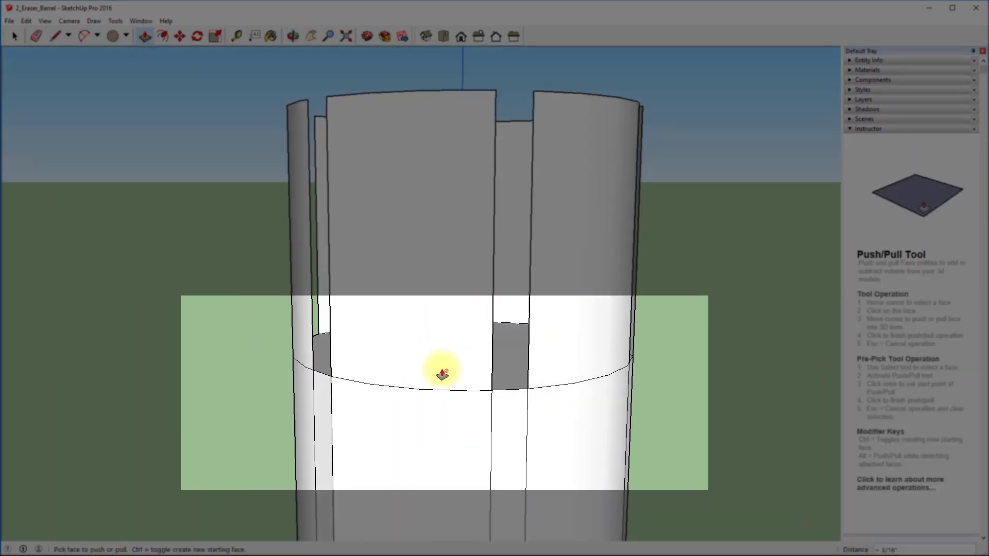
pyautogui.moveTo(691, 375); pyautogui.dragTo(180, 408, button='middle')
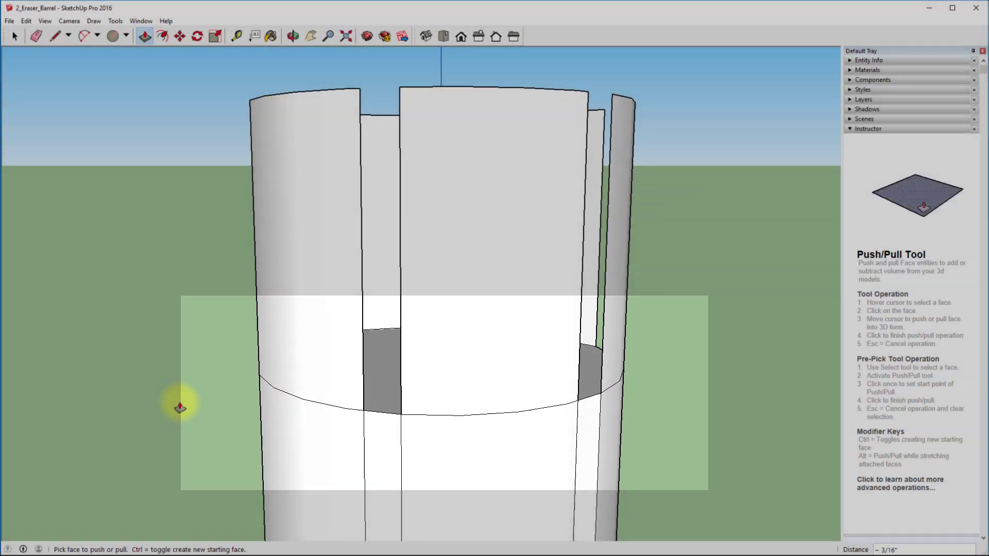
# Draw lines between the top corners of neighbouring raised segments to close the barrel's two front gaps and two side gaps.
pyautogui.moveTo(634, 409); pyautogui.dragTo(661, 458, button='middle')
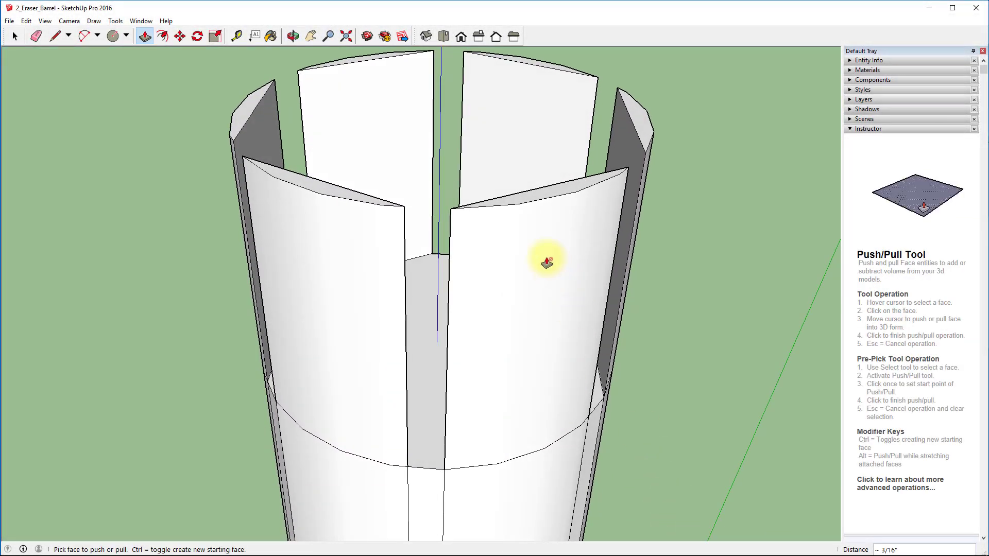
pyautogui.moveTo(547, 263); pyautogui.dragTo(746, 451, button='middle')
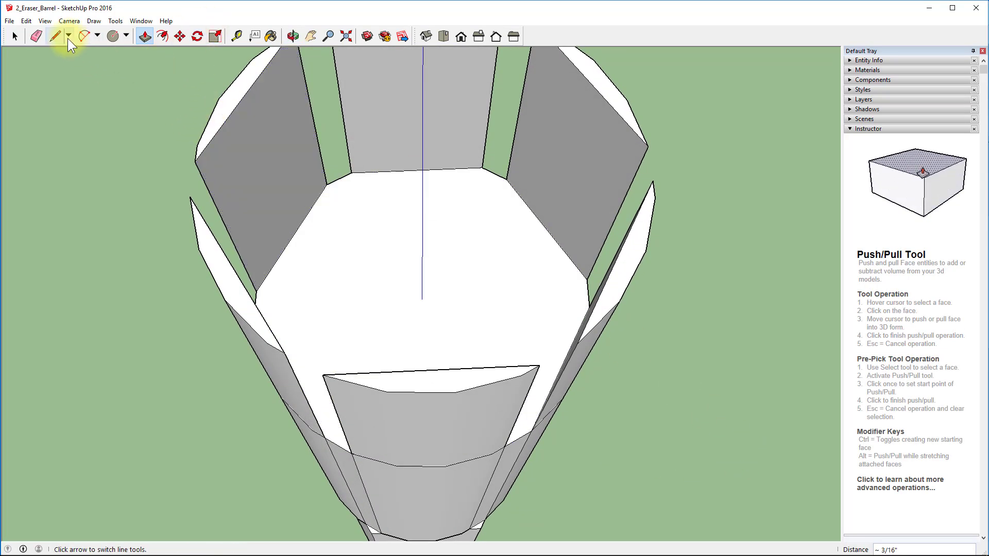
pyautogui.click(55, 35)
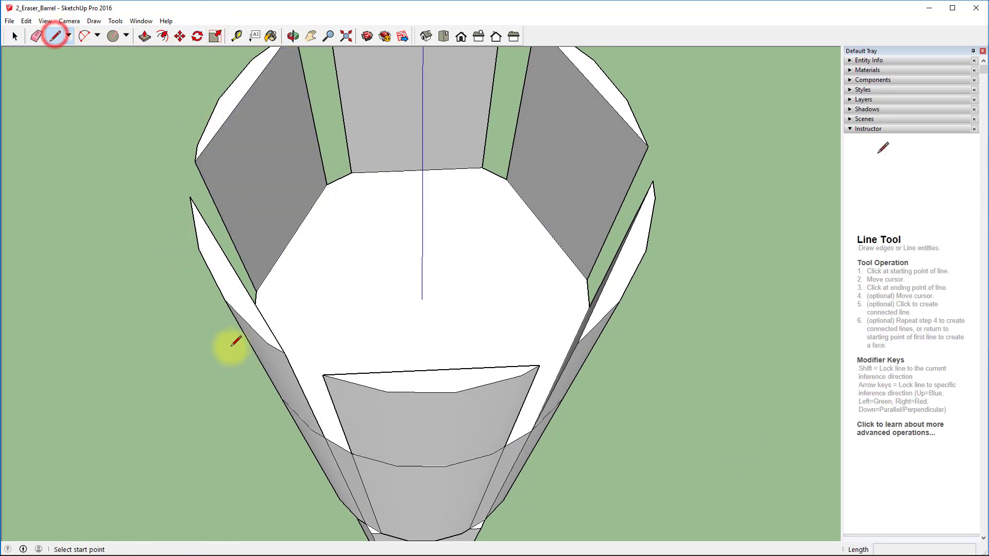
pyautogui.click(284, 354)
pyautogui.click(323, 375)
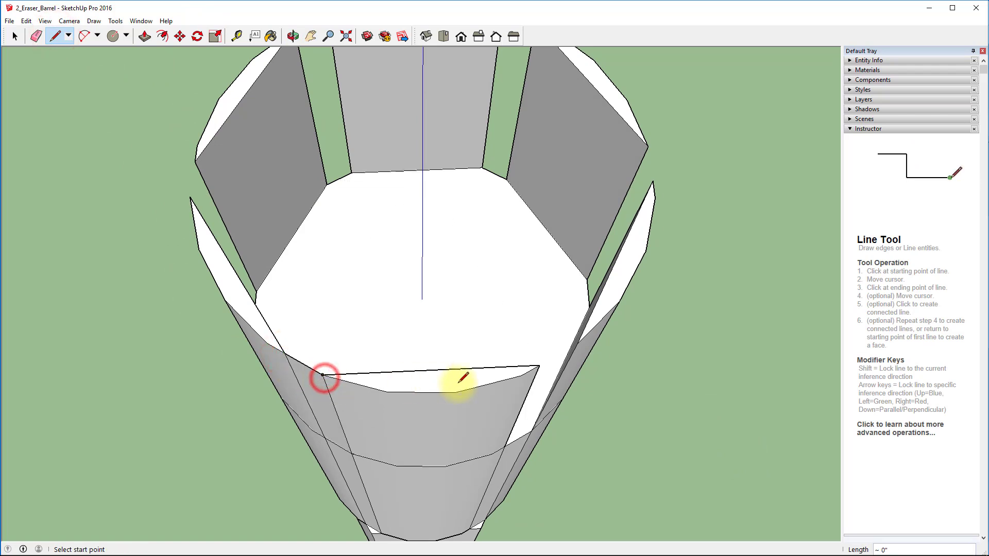
pyautogui.click(539, 367)
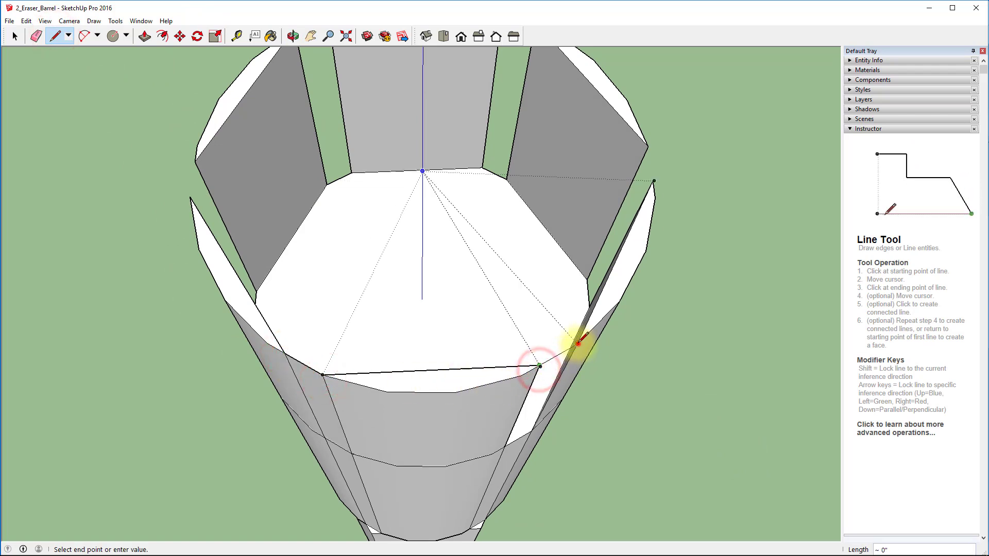
pyautogui.click(577, 344)
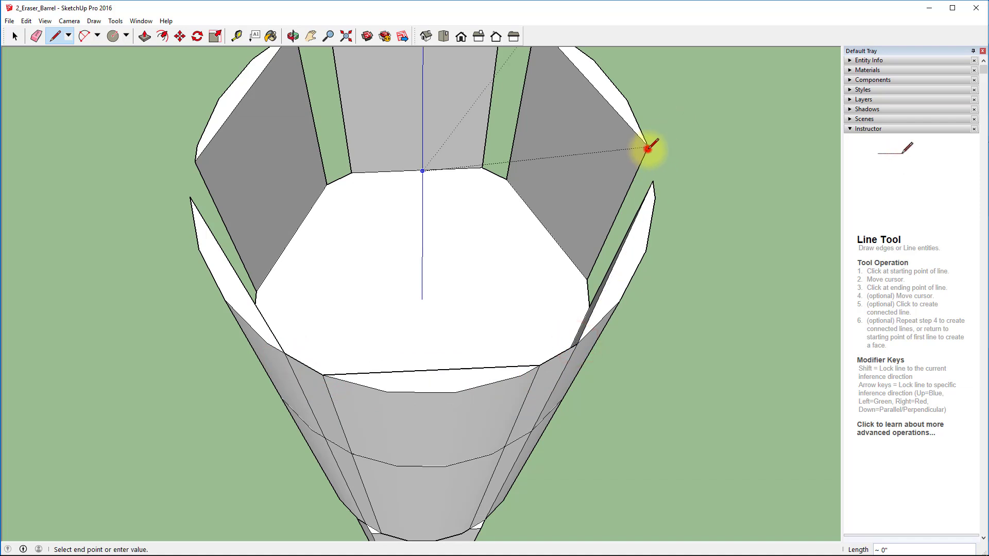
pyautogui.click(651, 183)
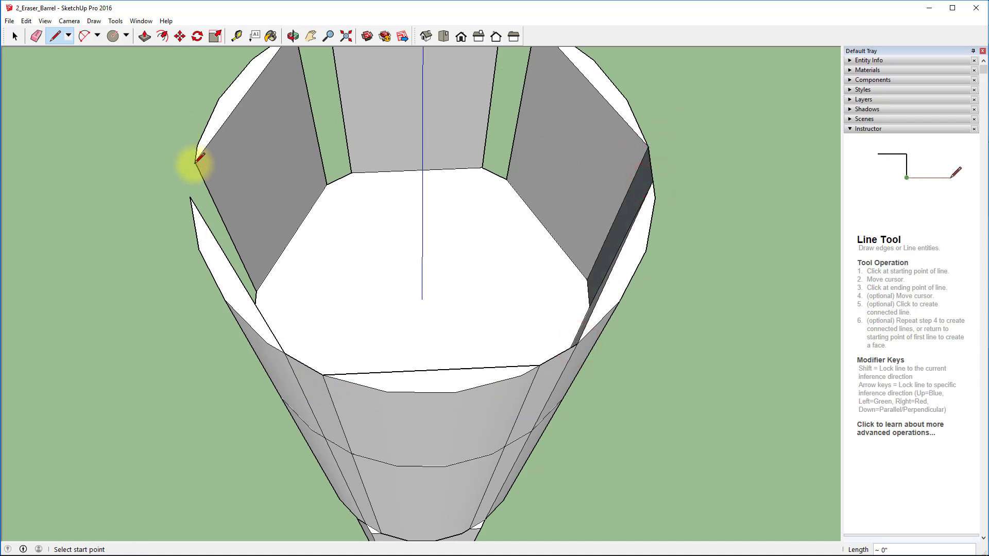
pyautogui.click(190, 198)
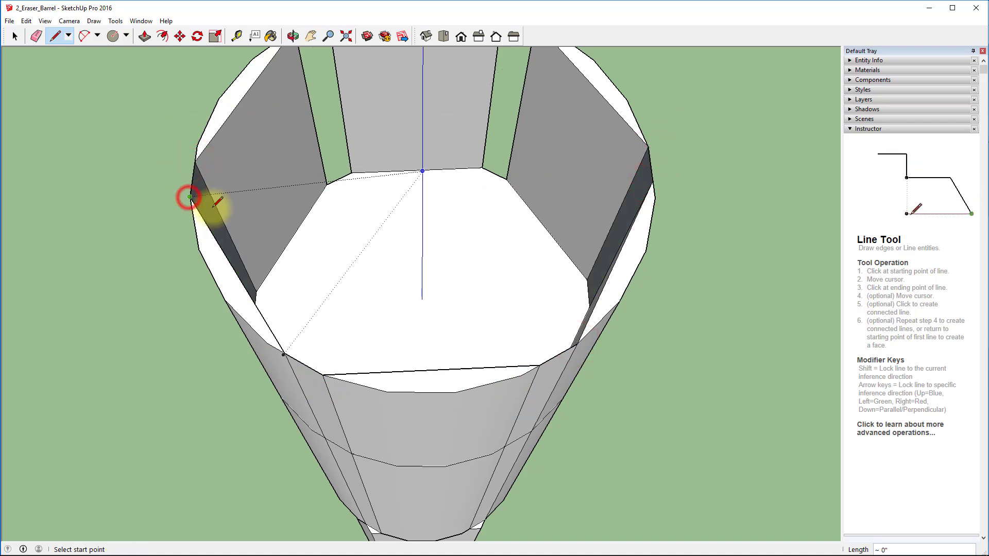
# Close the two remaining gaps at the back of the barrel with lines between the segments' top corners.
pyautogui.moveTo(337, 206); pyautogui.dragTo(306, 355, button='middle')
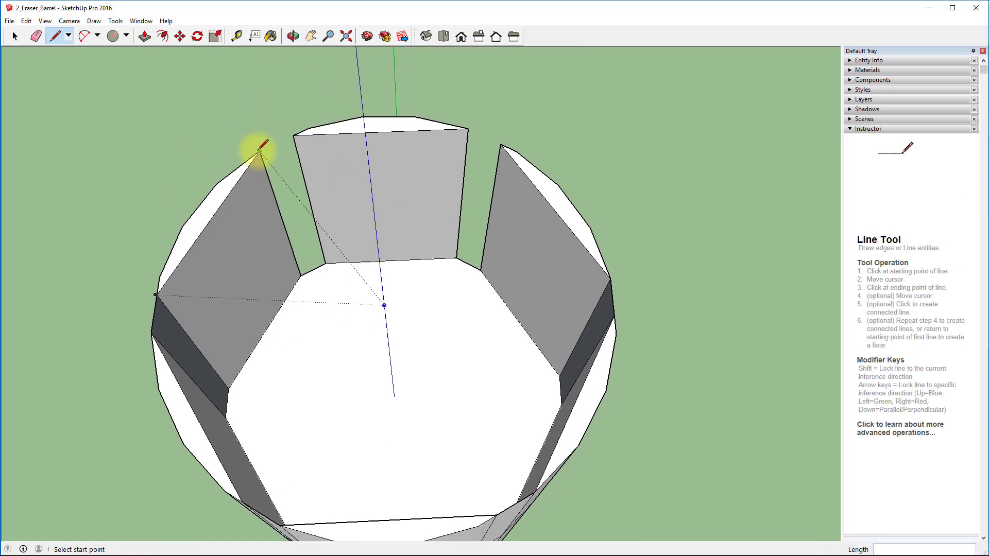
pyautogui.click(293, 136)
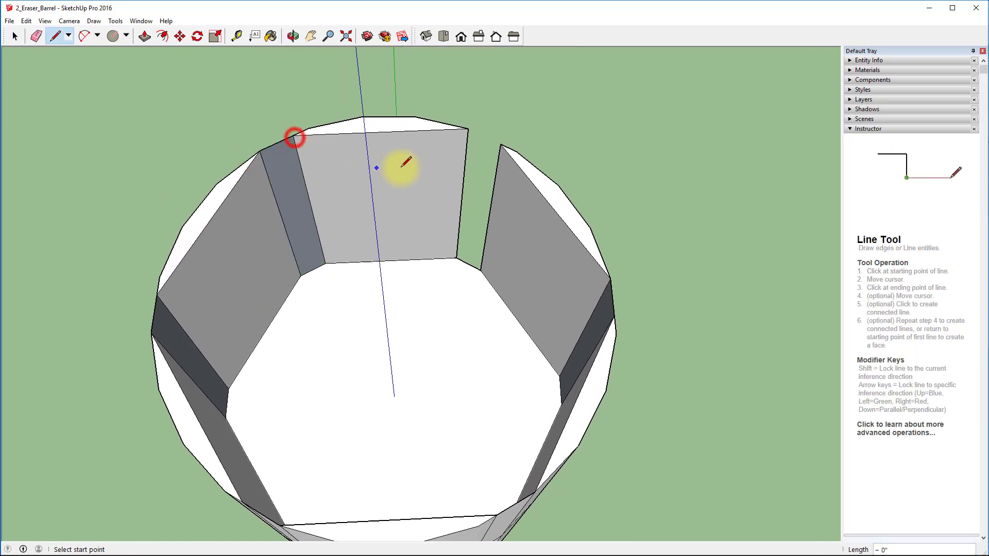
pyautogui.click(500, 146)
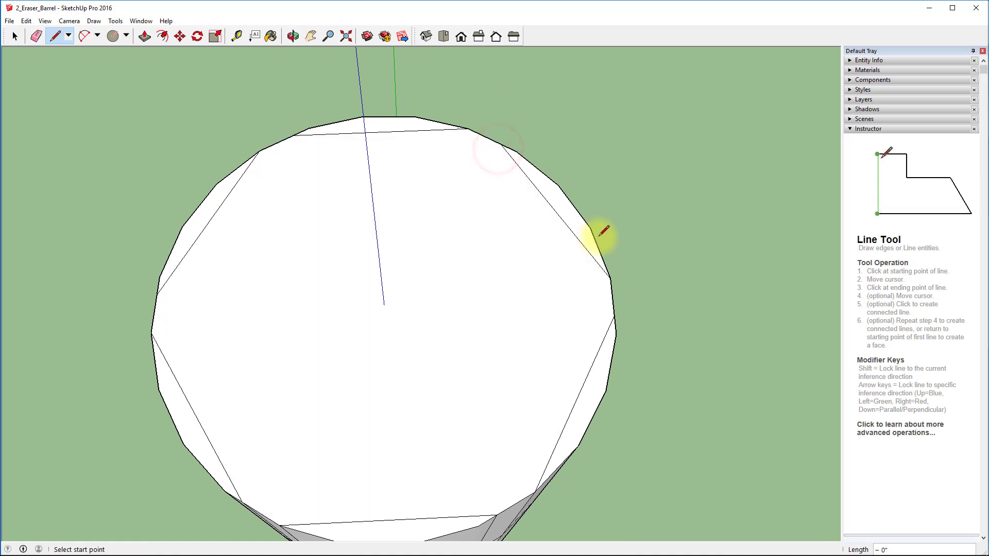
# Erase the six straight segment edges from the barrel's top to leave one continuous circular face.
pyautogui.click(36, 36)
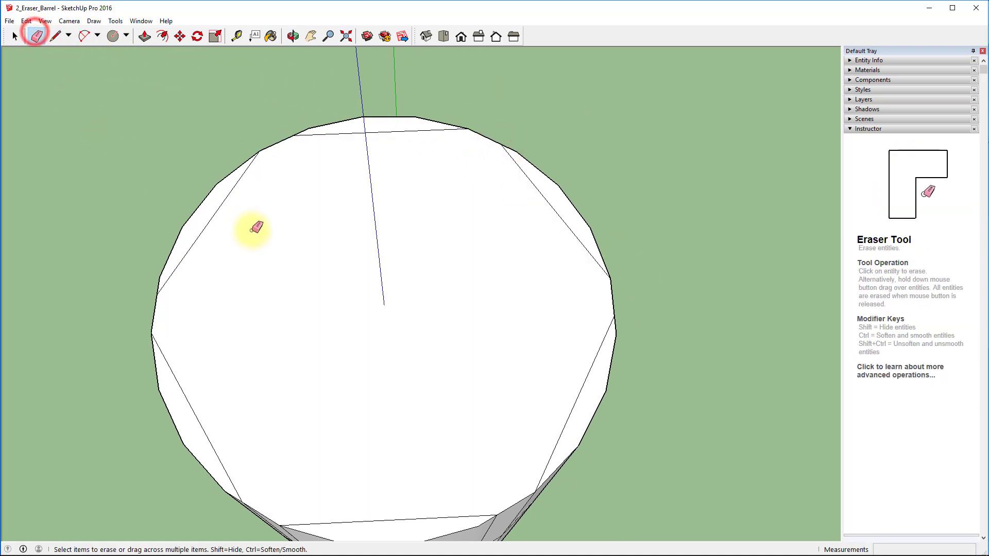
pyautogui.click(223, 208)
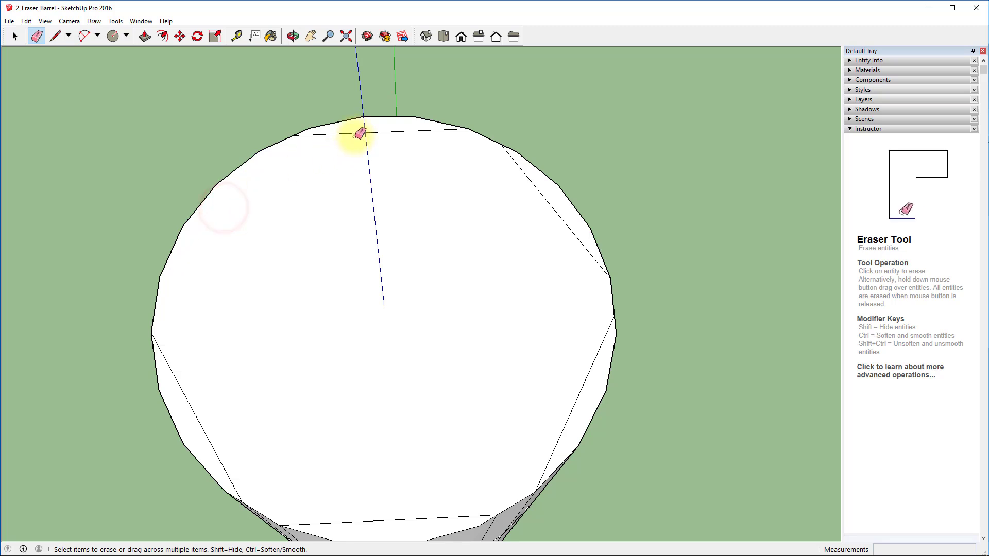
pyautogui.click(358, 137)
pyautogui.click(558, 214)
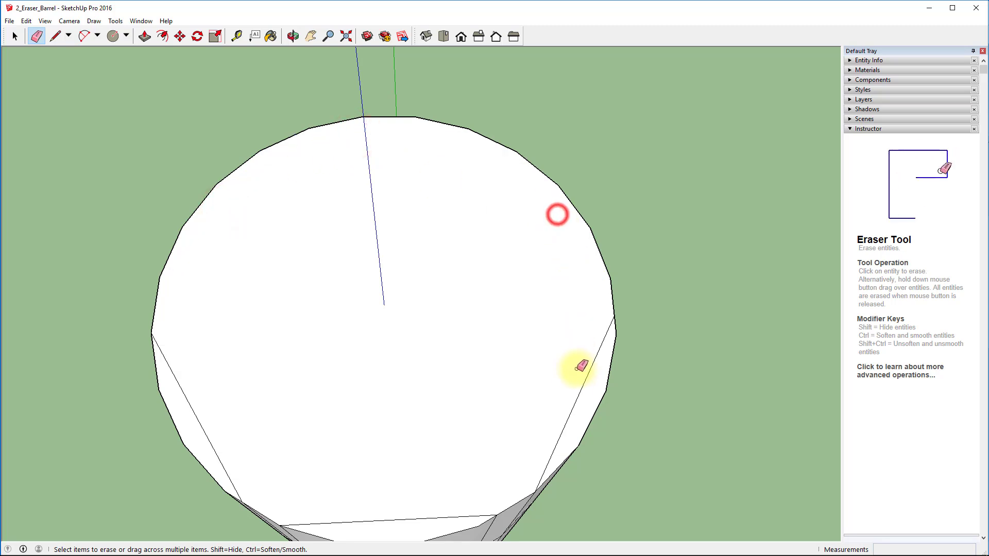
pyautogui.click(575, 405)
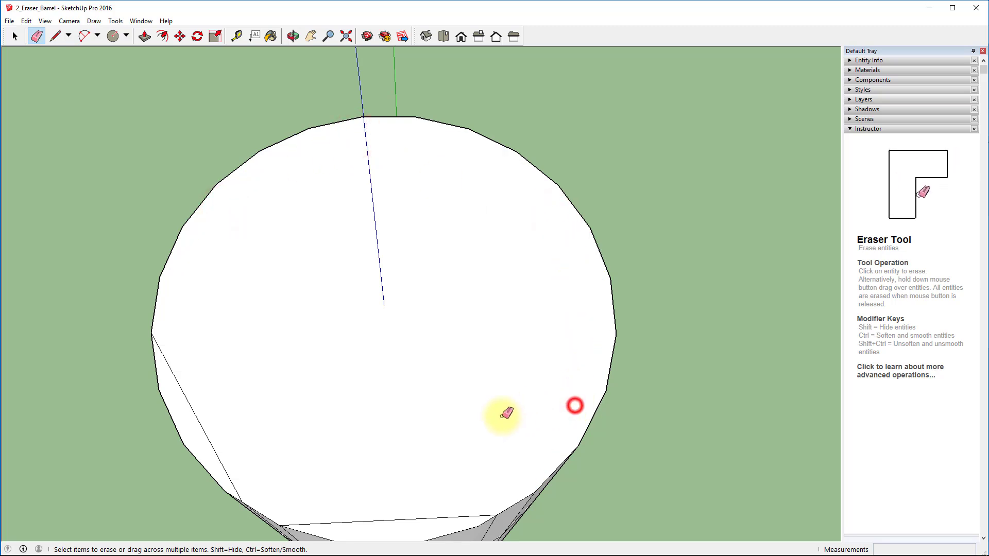
pyautogui.click(344, 525)
pyautogui.click(334, 521)
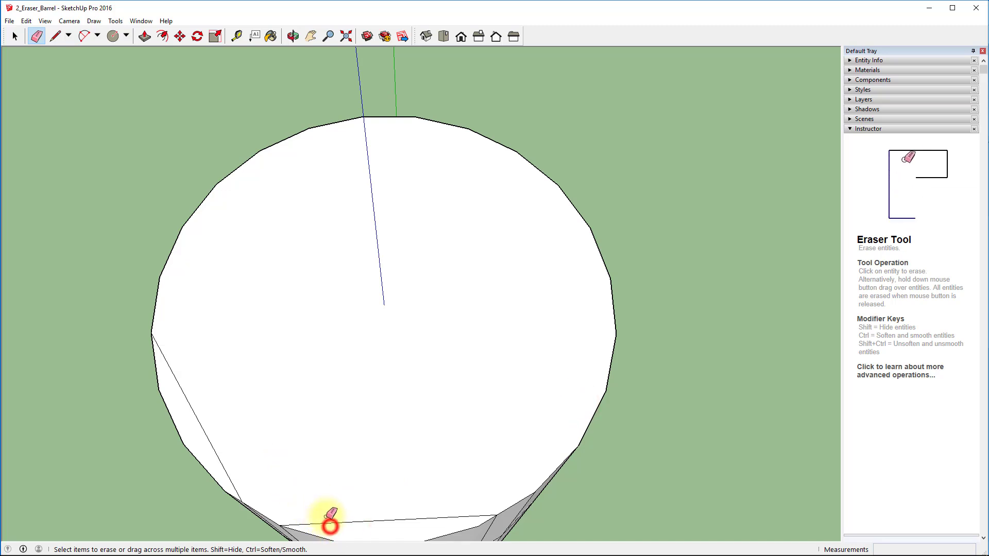
pyautogui.click(213, 447)
pyautogui.moveTo(382, 373); pyautogui.dragTo(593, 157, button='middle')
pyautogui.scroll(-3, 587, 175)
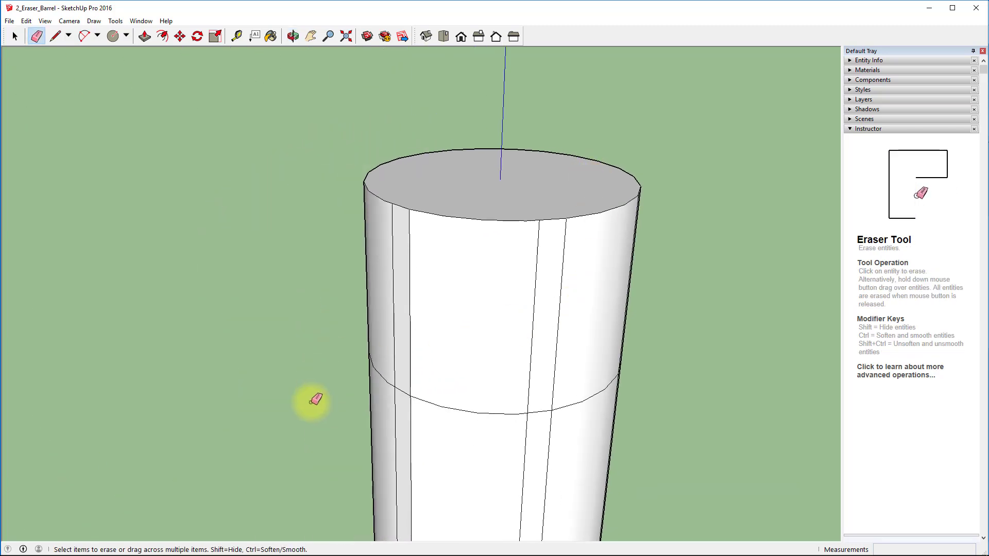
pyautogui.scroll(-1, 340, 375)
pyautogui.moveTo(357, 420)
pyautogui.mouseDown(button='middle')
pyautogui.moveTo(557, 180)
pyautogui.moveTo(389, 159)
pyautogui.moveTo(247, 188)
pyautogui.moveTo(347, 273)
pyautogui.moveTo(416, 243)
pyautogui.mouseUp(button='middle')
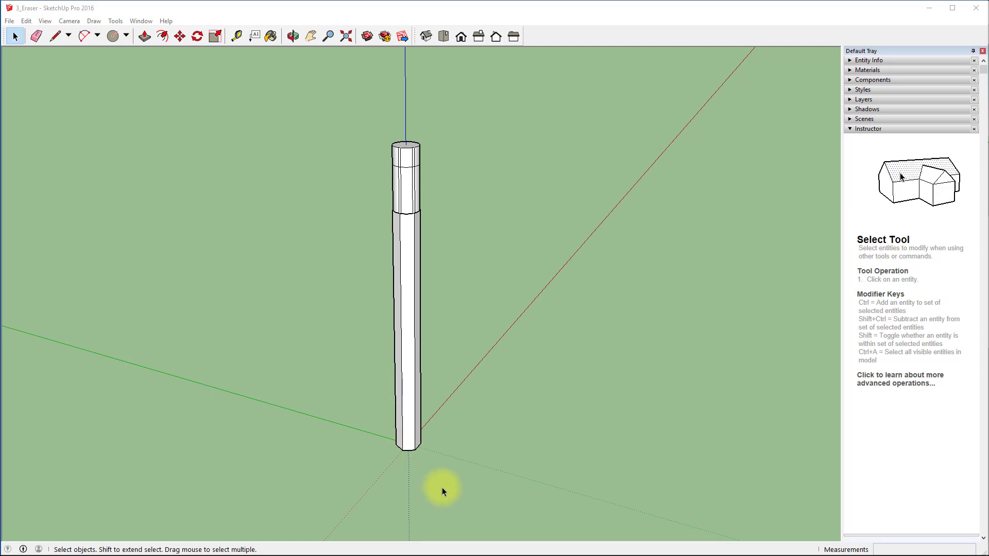
# Try pushing the pencil's bottom face up about 1 3/16" without a new starting face, and undo it.
pyautogui.press('o')
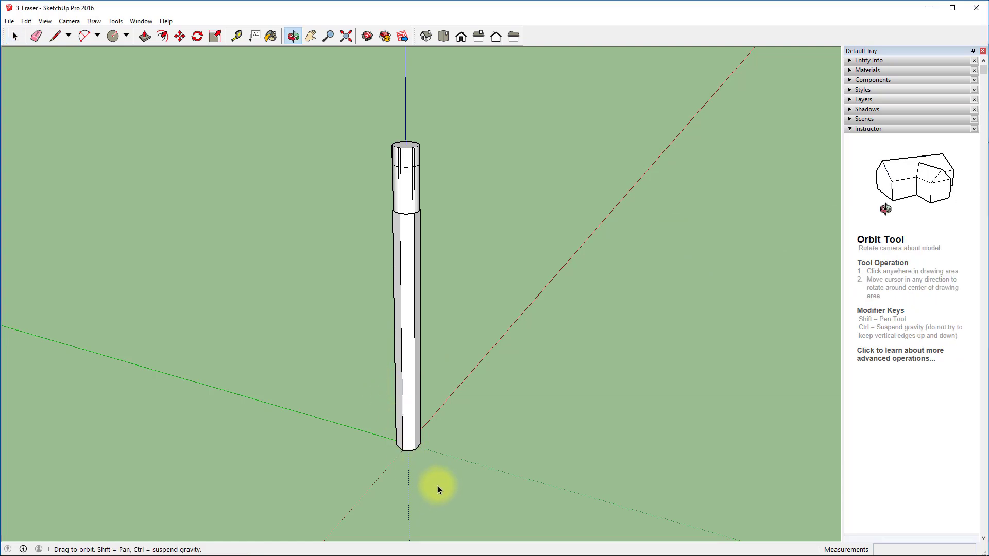
pyautogui.moveTo(439, 488); pyautogui.dragTo(509, 182)
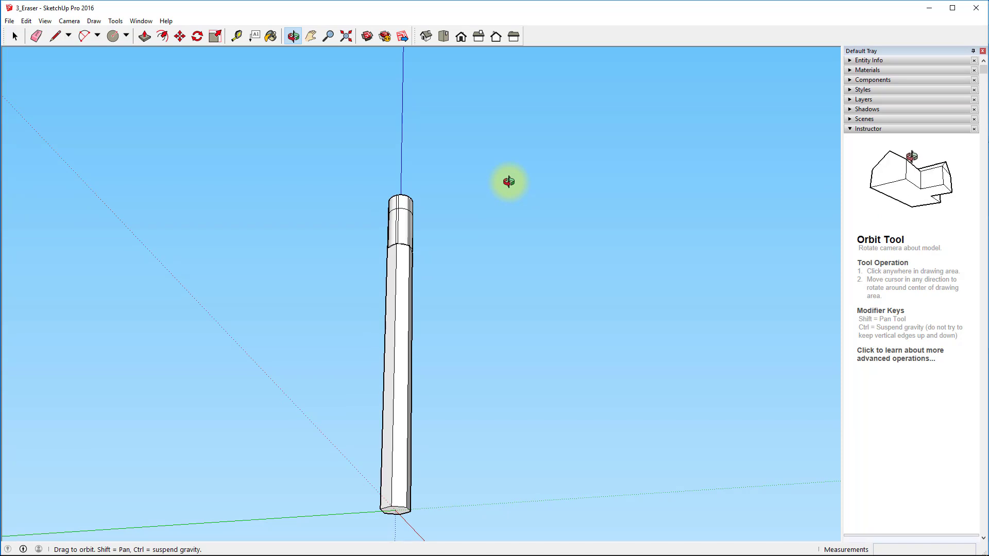
pyautogui.moveTo(509, 182); pyautogui.dragTo(500, 146)
pyautogui.press('space')
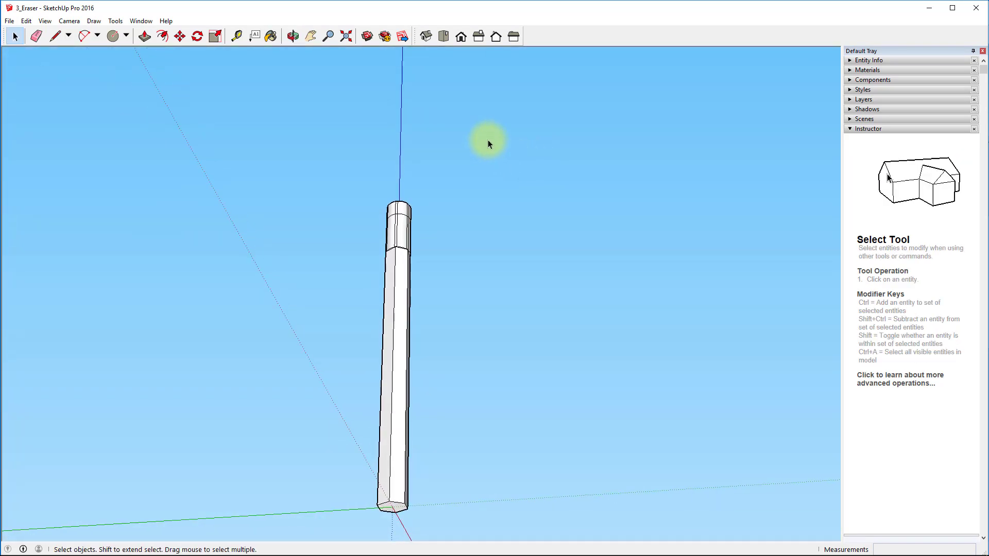
pyautogui.click(143, 34)
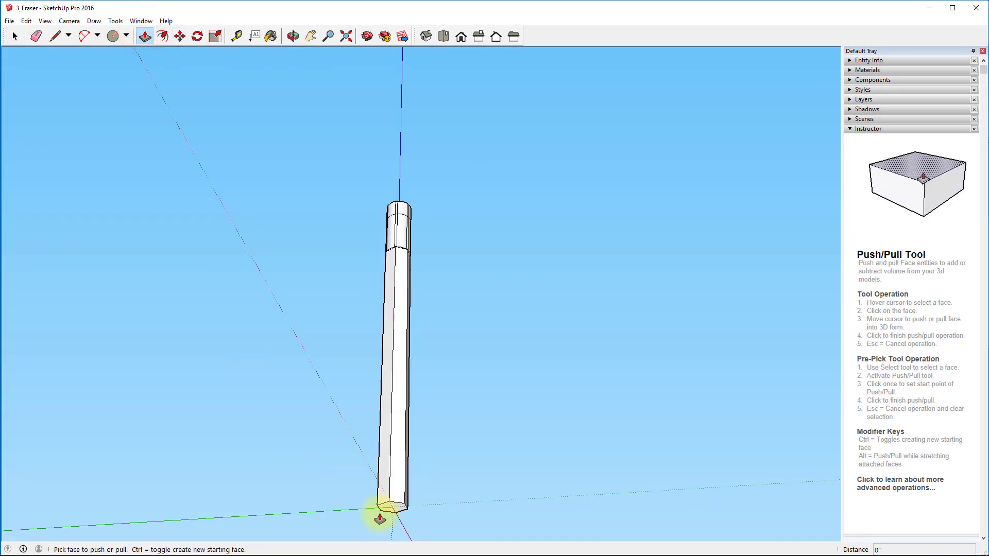
pyautogui.moveTo(395, 511); pyautogui.dragTo(401, 395)
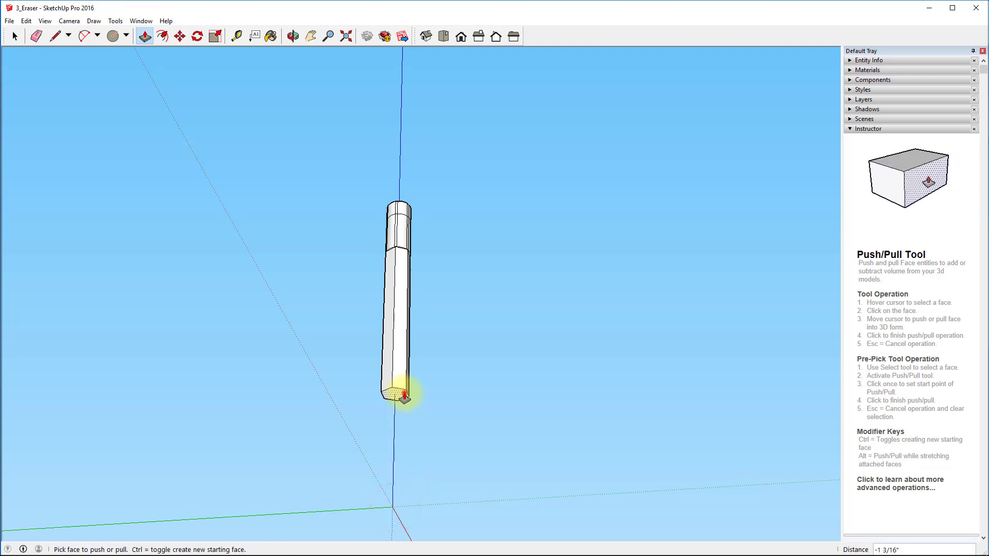
pyautogui.moveTo(554, 360); pyautogui.dragTo(392, 515, button='middle')
pyautogui.moveTo(416, 466); pyautogui.dragTo(370, 524, button='middle')
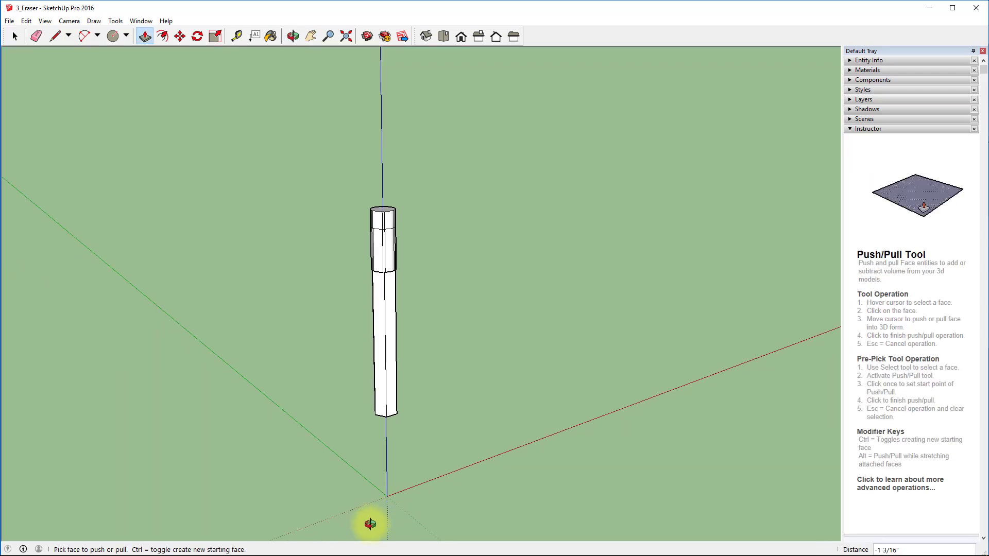
pyautogui.hotkey('ctrl', 'z')
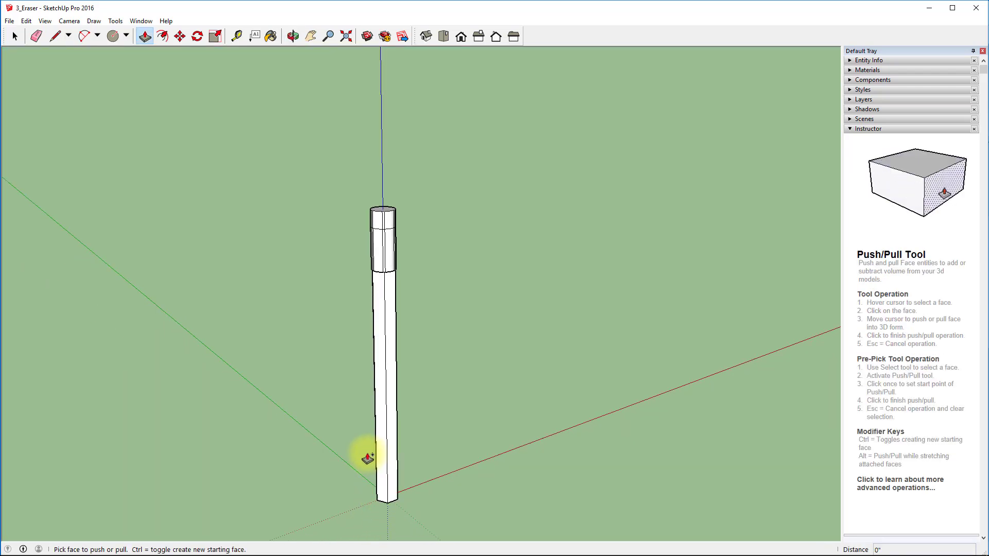
# Select the whole pencil, move it up about 2 5/16" along the blue axis, and clear the selection.
pyautogui.click(14, 36)
pyautogui.moveTo(249, 213); pyautogui.dragTo(502, 524)
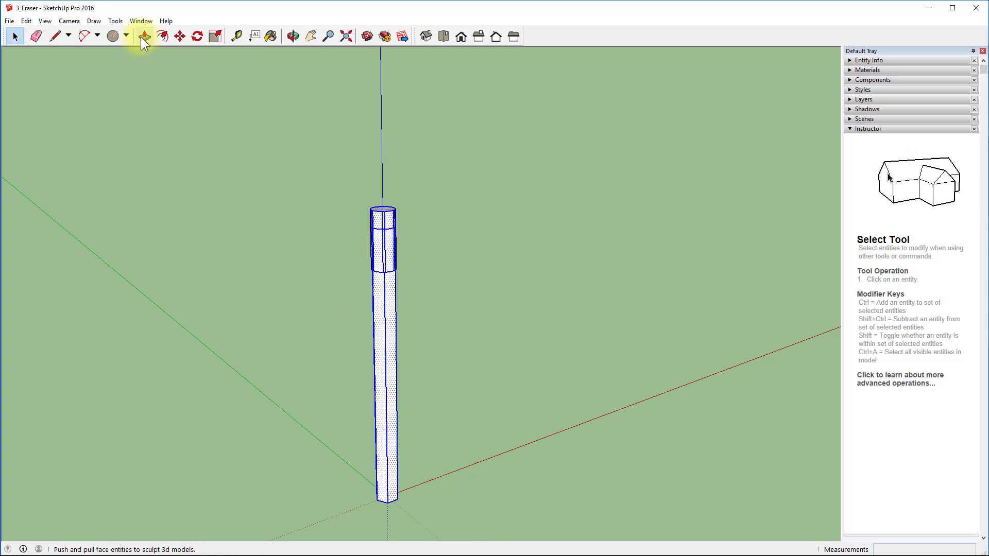
pyautogui.click(180, 37)
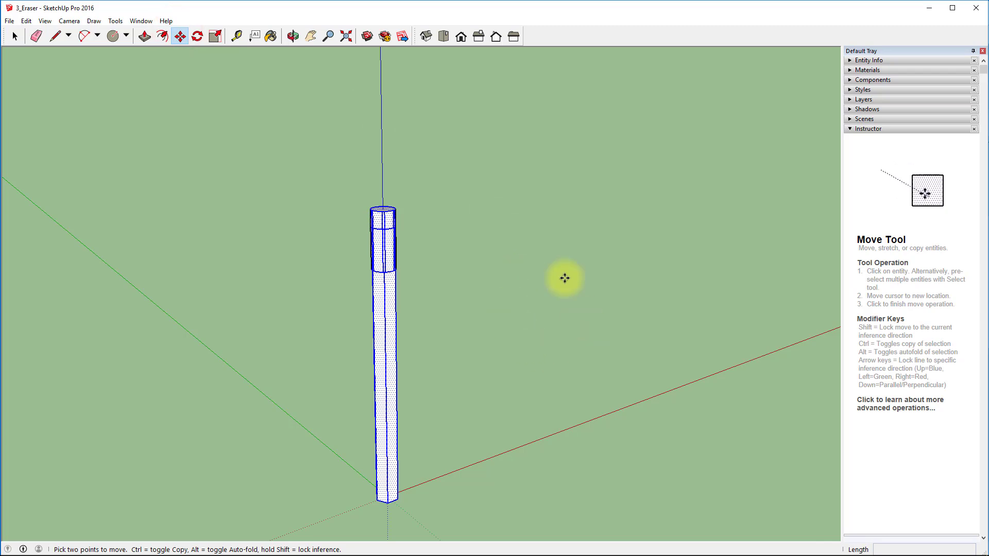
pyautogui.click(514, 360)
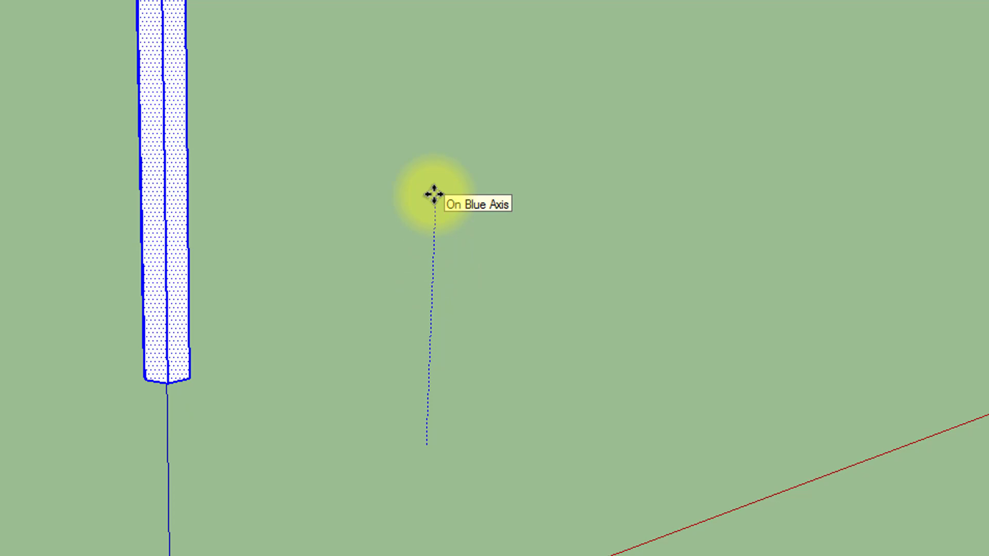
pyautogui.click(434, 194)
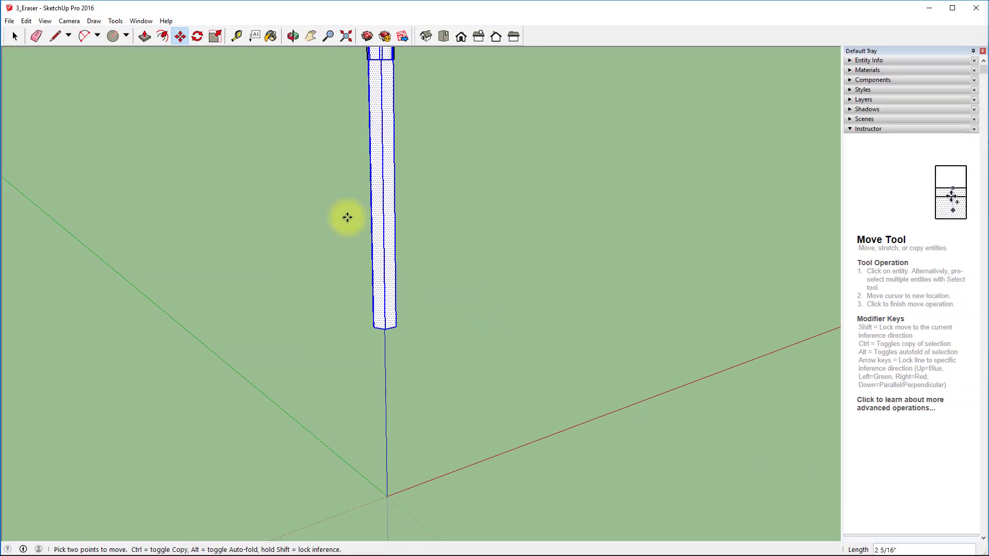
pyautogui.press('space')
pyautogui.click(441, 219)
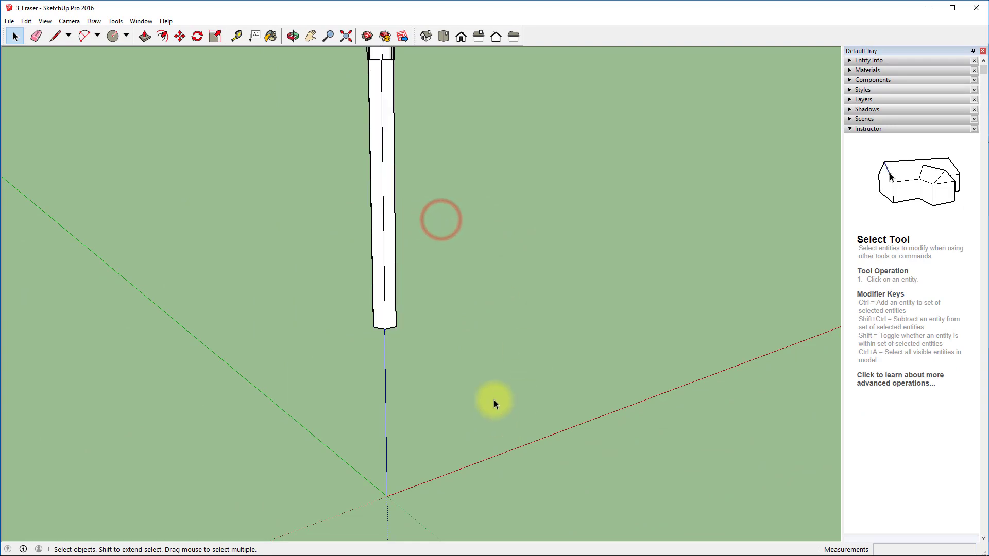
# Pull the pencil's hexagonal bottom face downward from a new starting face to add a section for the tip.
pyautogui.moveTo(494, 400); pyautogui.dragTo(502, 164, button='middle')
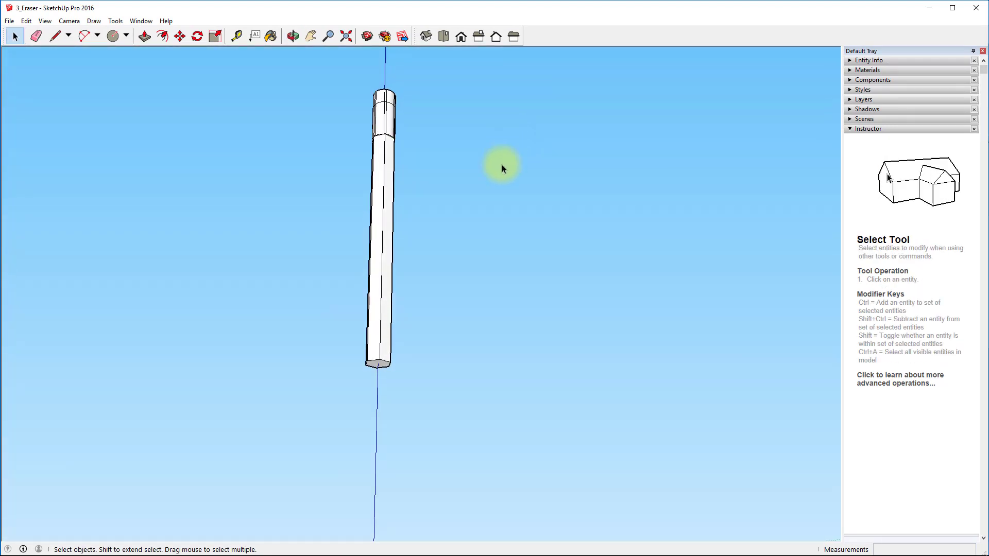
pyautogui.moveTo(341, 410); pyautogui.dragTo(364, 273, button='middle')
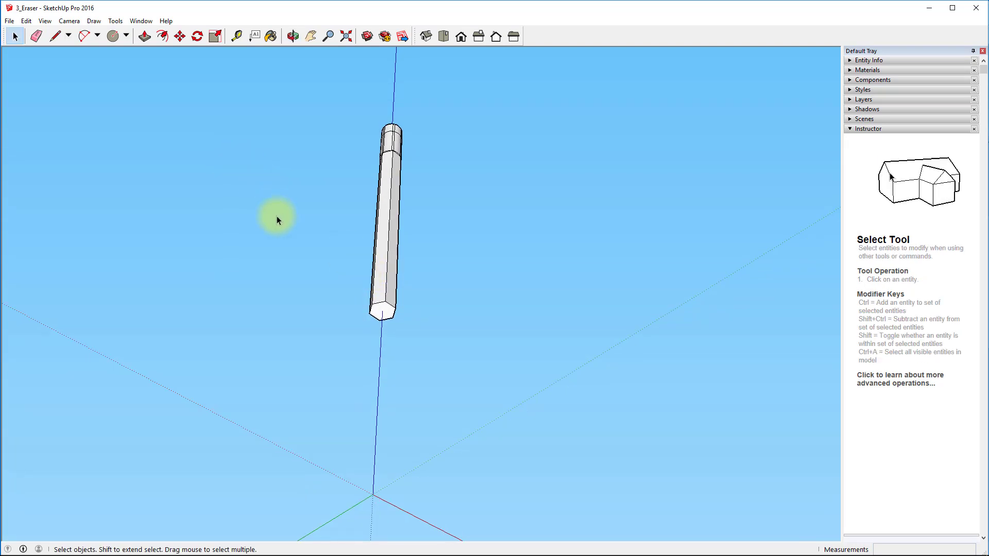
pyautogui.scroll(6, 348, 325)
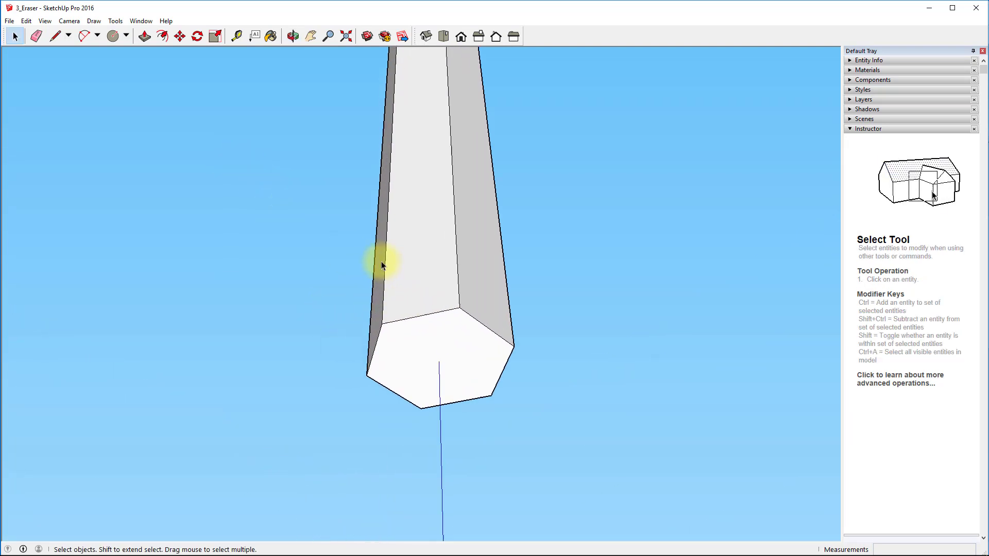
pyautogui.press('p')
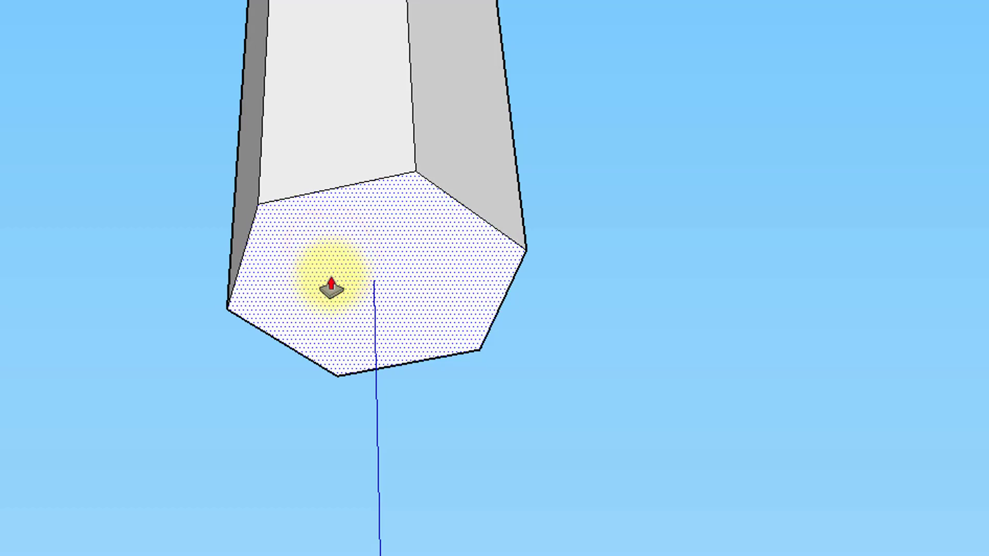
pyautogui.moveTo(330, 281); pyautogui.dragTo(323, 458)
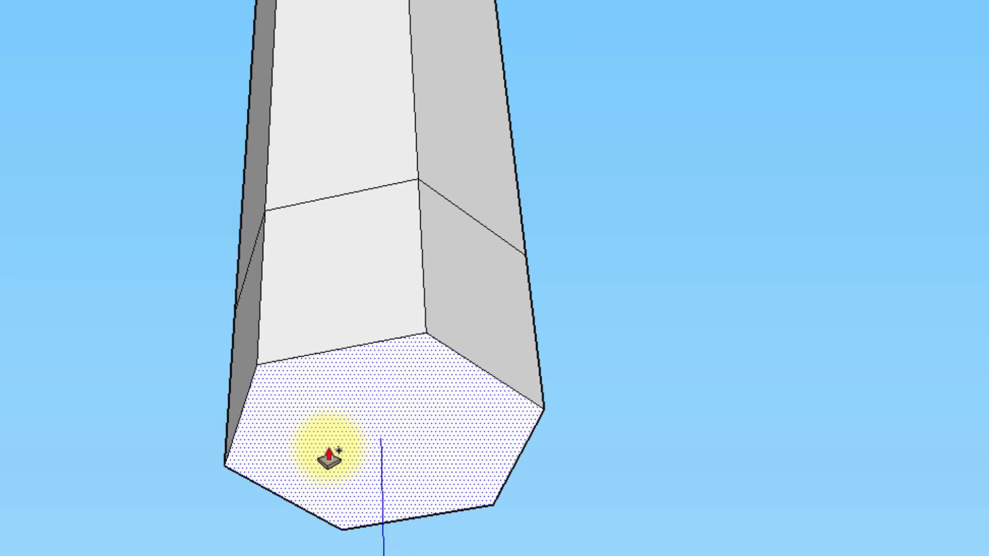
# Set the length of the new section at the pencil's lower end to 1".
pyautogui.write('1')
pyautogui.press('Return')
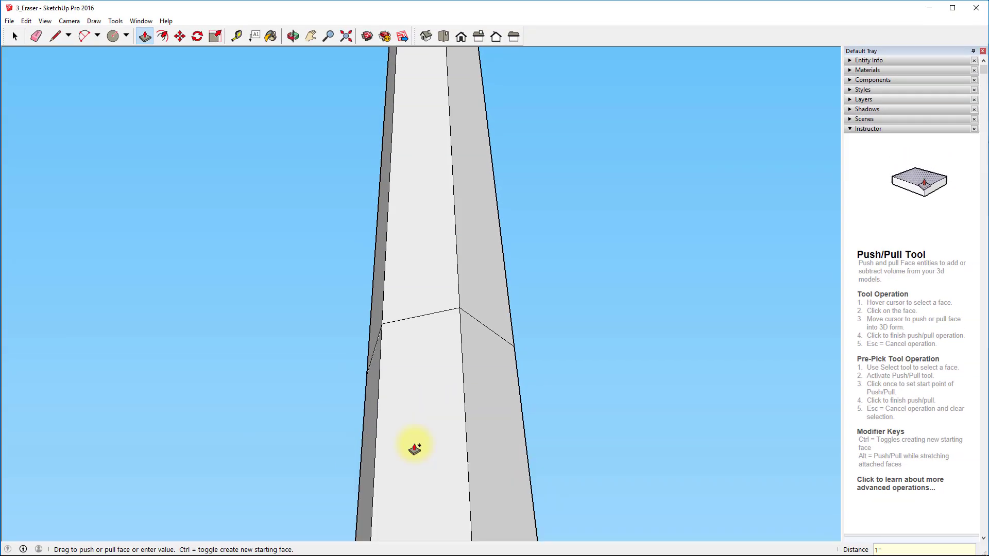
pyautogui.scroll(-3, 422, 417)
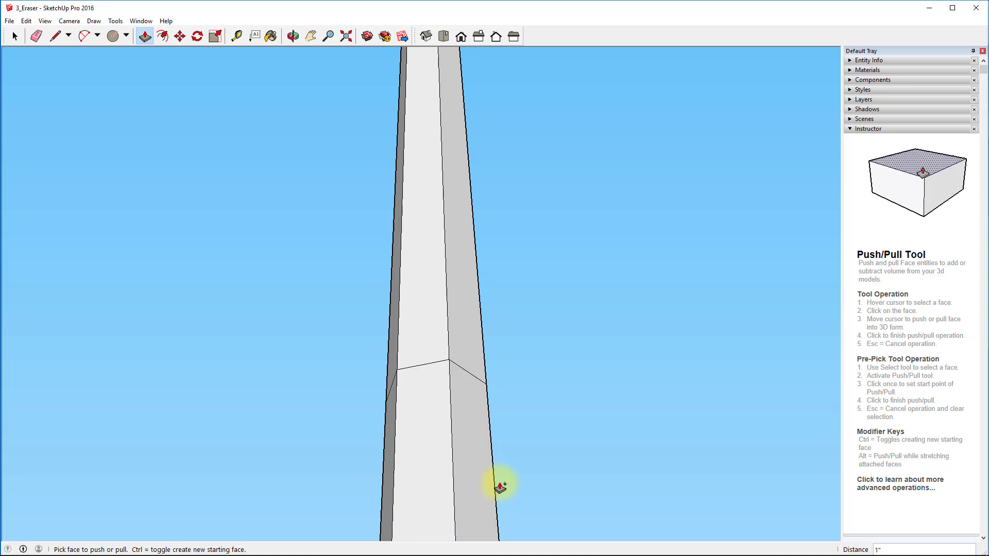
pyautogui.moveTo(504, 517)
pyautogui.mouseDown(button='middle')
pyautogui.moveTo(488, 371)
pyautogui.moveTo(522, 193)
pyautogui.moveTo(521, 211)
pyautogui.mouseUp(button='middle')
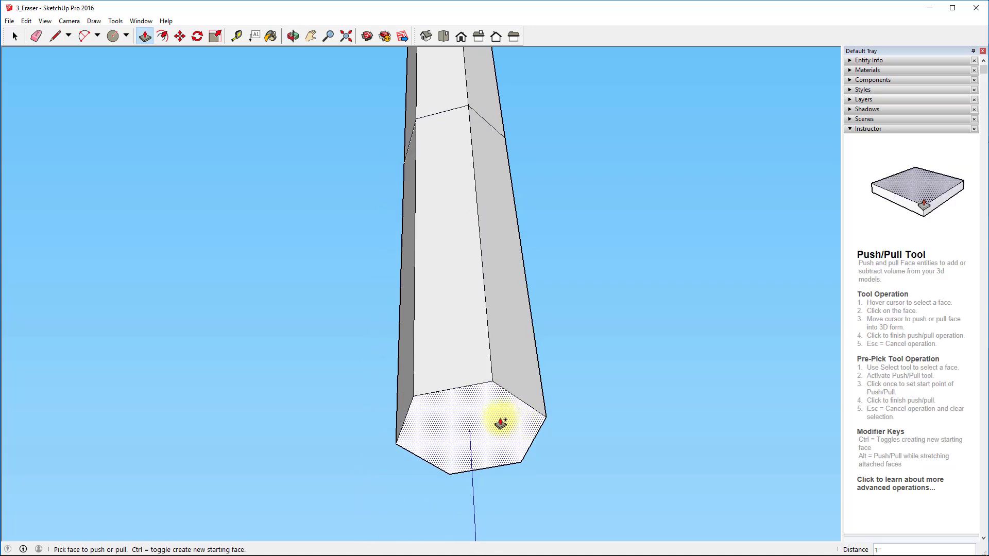
# Try scaling the pencil's bottom face down from one corner toward the opposite corner, and undo it.
pyautogui.moveTo(501, 423)
pyautogui.mouseDown(button='middle')
pyautogui.moveTo(481, 400)
pyautogui.moveTo(495, 254)
pyautogui.moveTo(599, 245)
pyautogui.mouseUp(button='middle')
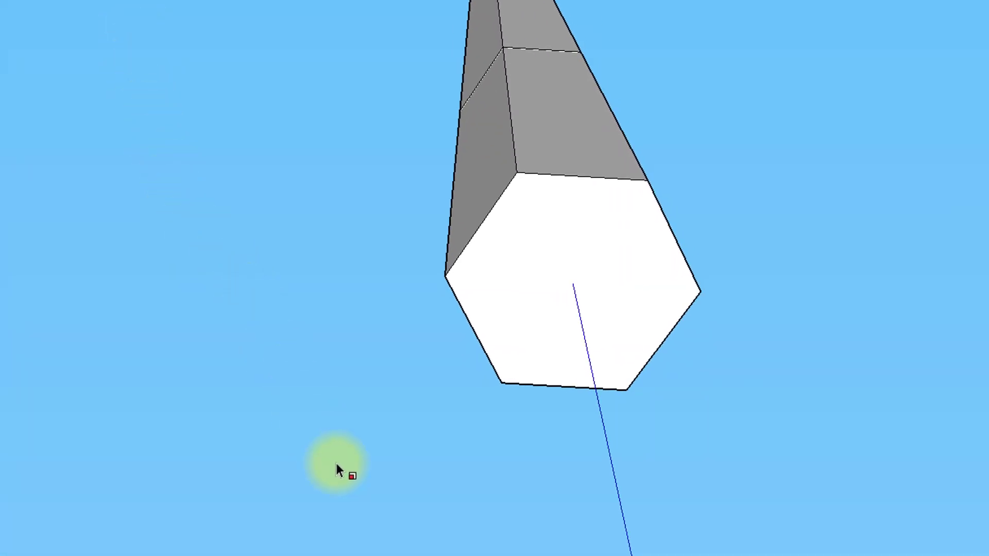
pyautogui.click(518, 286)
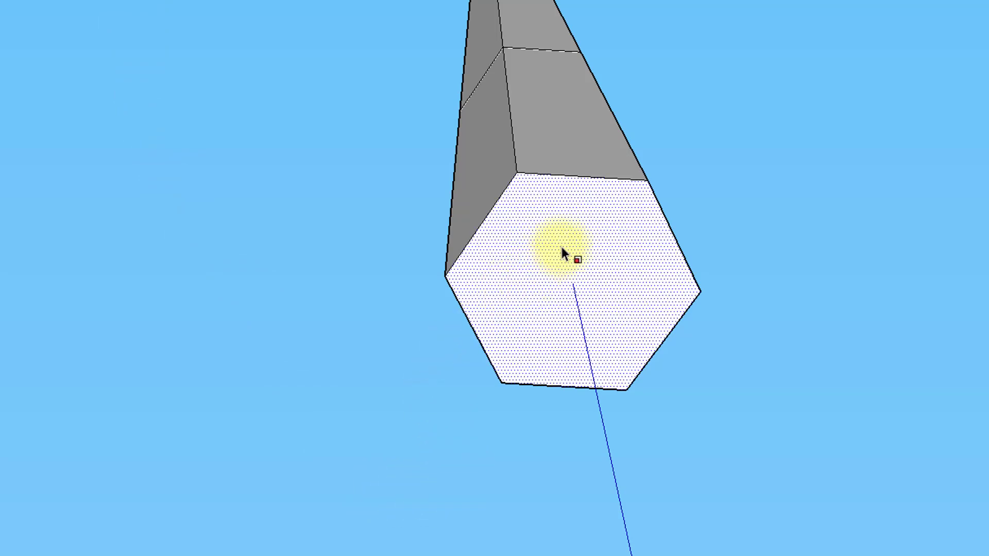
pyautogui.press('s')
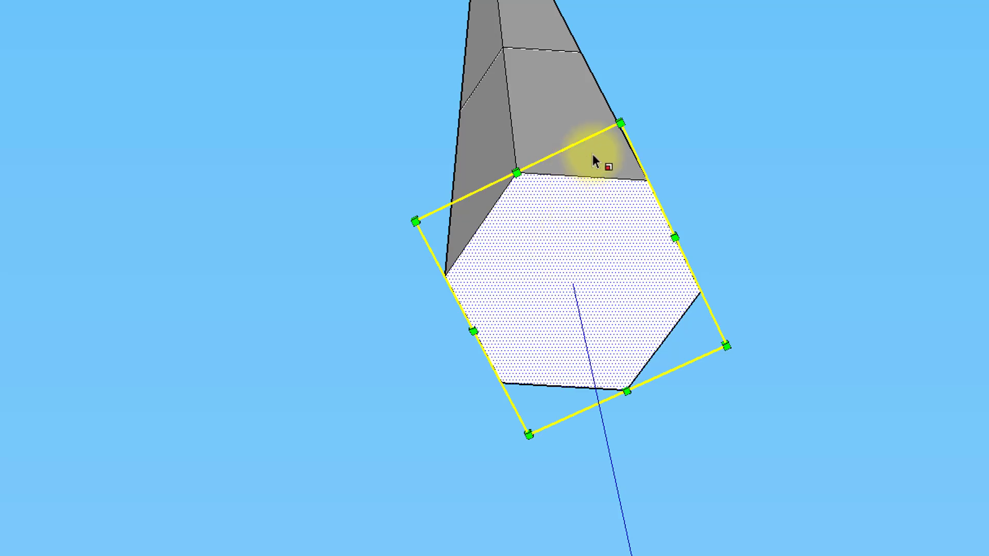
pyautogui.moveTo(620, 123); pyautogui.dragTo(717, 451)
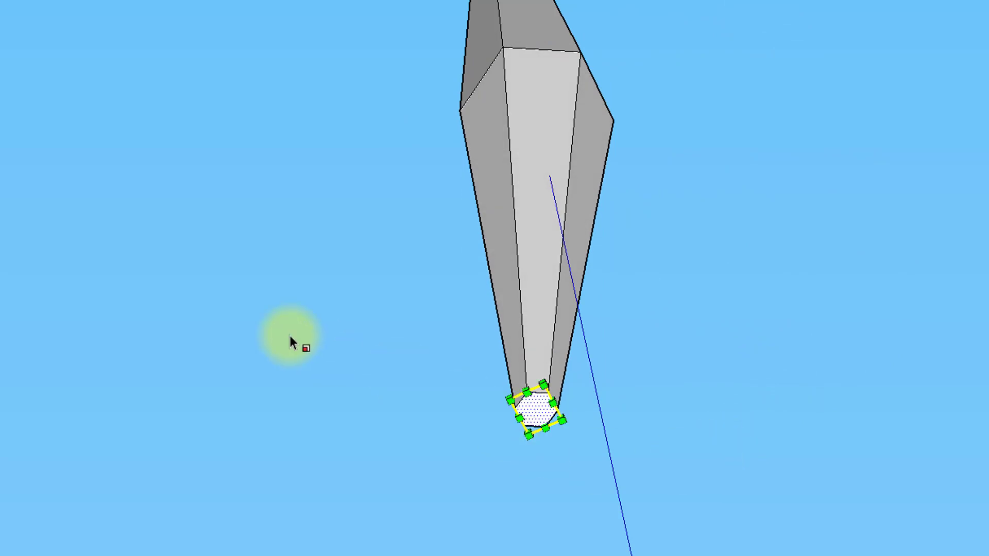
pyautogui.moveTo(246, 373)
pyautogui.mouseDown(button='middle')
pyautogui.moveTo(400, 232)
pyautogui.moveTo(530, 287)
pyautogui.moveTo(768, 450)
pyautogui.moveTo(689, 433)
pyautogui.moveTo(450, 265)
pyautogui.moveTo(318, 290)
pyautogui.moveTo(325, 424)
pyautogui.moveTo(364, 393)
pyautogui.moveTo(527, 409)
pyautogui.moveTo(802, 457)
pyautogui.moveTo(480, 301)
pyautogui.moveTo(424, 349)
pyautogui.moveTo(423, 378)
pyautogui.mouseUp(button='middle')
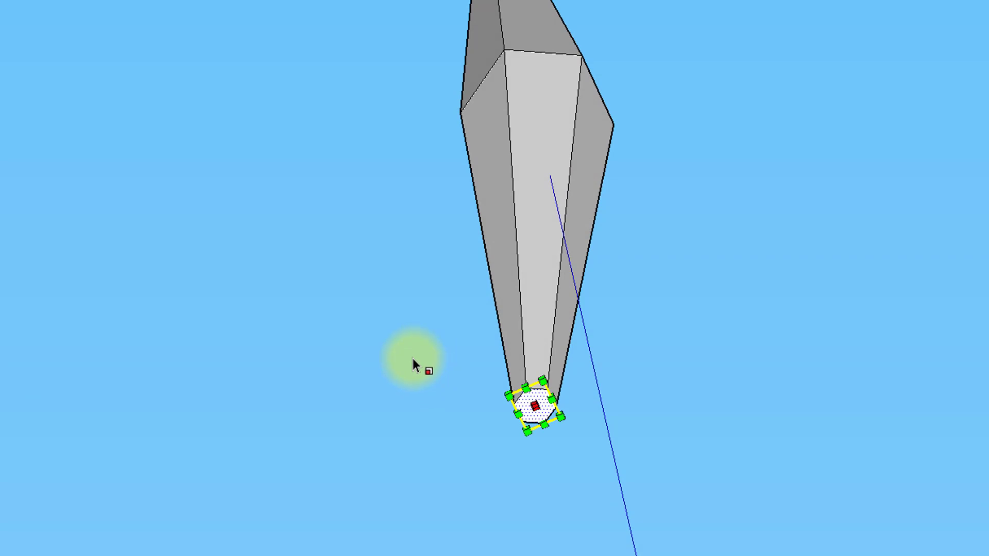
pyautogui.hotkey('ctrl', 'z')
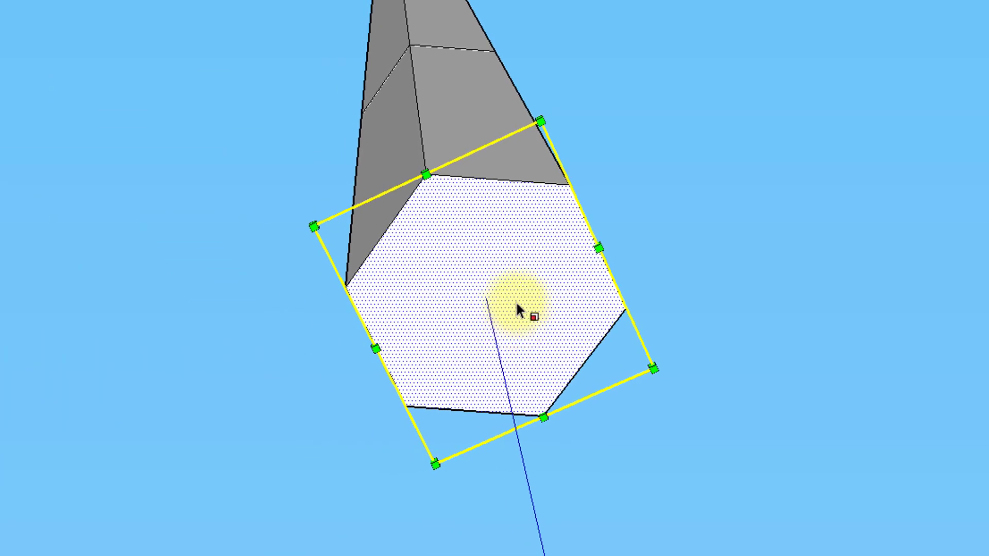
# Scale the selected bottom face uniformly about its center by a factor of .01 to form the pencil's point.
pyautogui.press('ctrl')
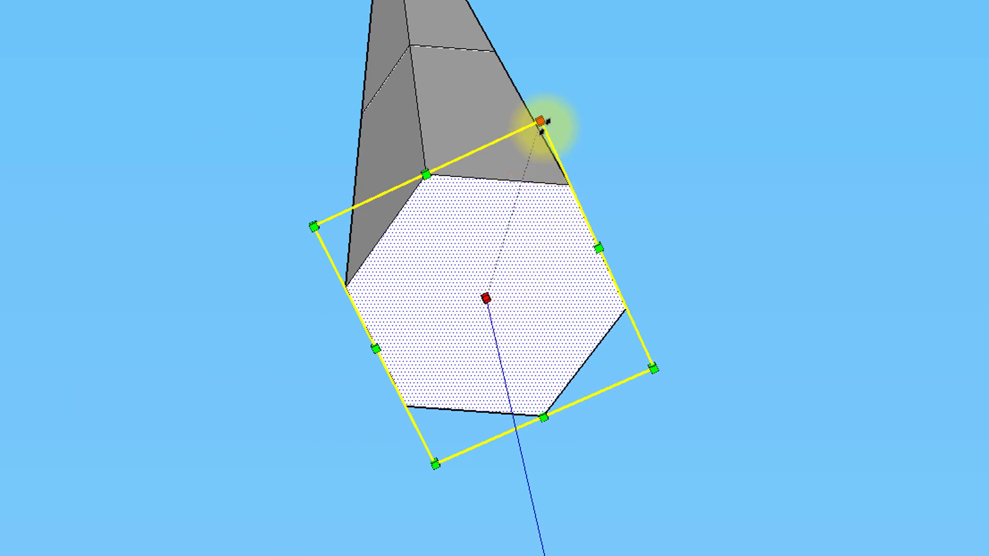
pyautogui.moveTo(540, 122); pyautogui.dragTo(505, 288)
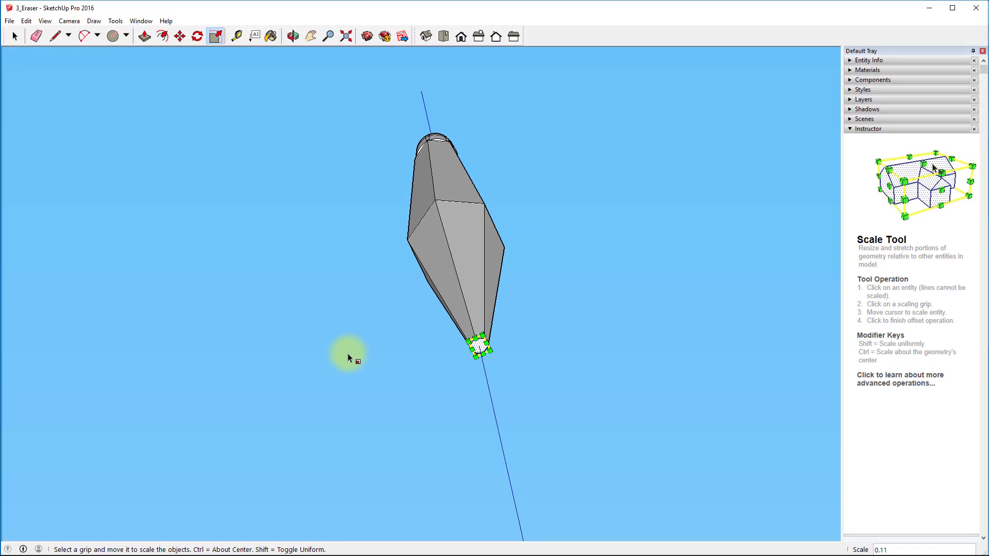
pyautogui.moveTo(333, 332)
pyautogui.mouseDown(button='middle')
pyautogui.moveTo(374, 294)
pyautogui.moveTo(347, 286)
pyautogui.moveTo(333, 318)
pyautogui.moveTo(258, 344)
pyautogui.moveTo(276, 356)
pyautogui.moveTo(338, 335)
pyautogui.moveTo(340, 351)
pyautogui.mouseUp(button='middle')
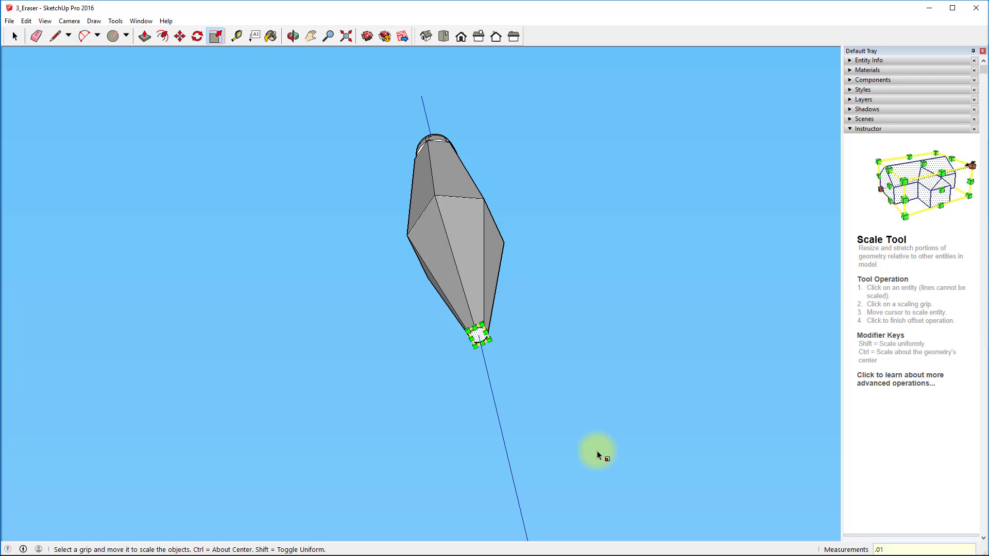
pyautogui.press('Return')
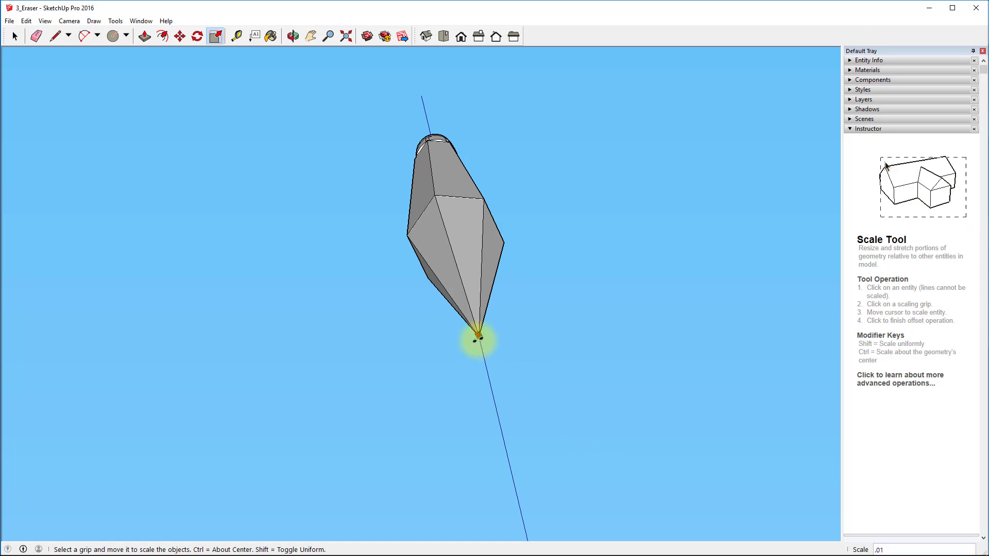
pyautogui.scroll(3, 481, 339)
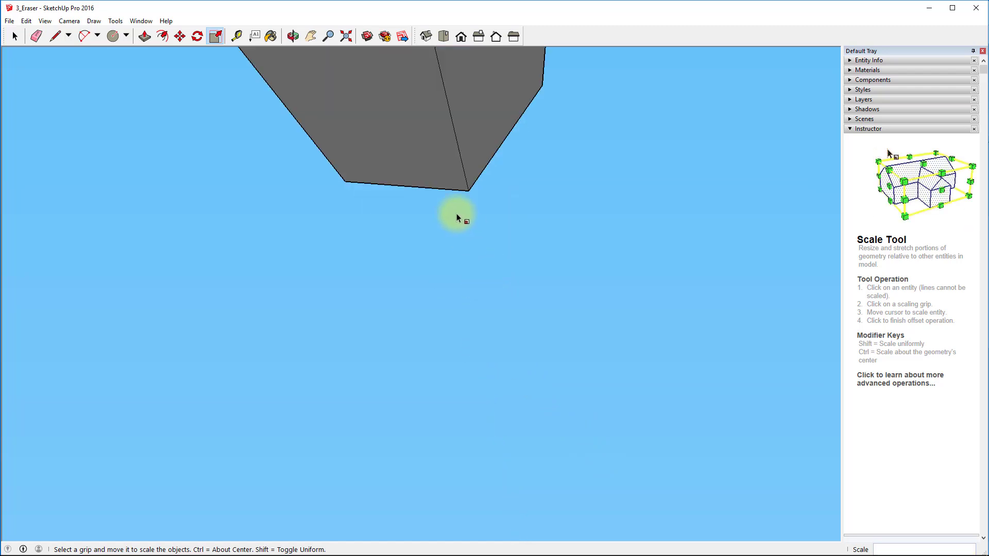
pyautogui.scroll(-2, 444, 223)
pyautogui.moveTo(435, 162); pyautogui.dragTo(458, 243, button='middle')
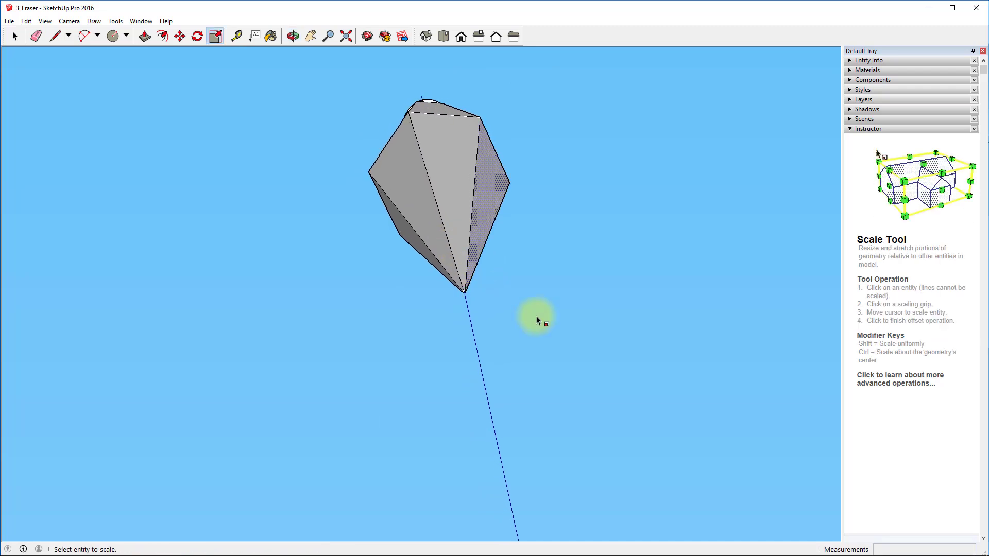
# Place a horizontal guide line across the front of the tapered tip, offset downward from the tip's upper edge.
pyautogui.moveTo(549, 234)
pyautogui.mouseDown(button='middle')
pyautogui.moveTo(535, 317)
pyautogui.moveTo(570, 289)
pyautogui.moveTo(635, 289)
pyautogui.moveTo(657, 256)
pyautogui.moveTo(469, 268)
pyautogui.moveTo(416, 239)
pyautogui.mouseUp(button='middle')
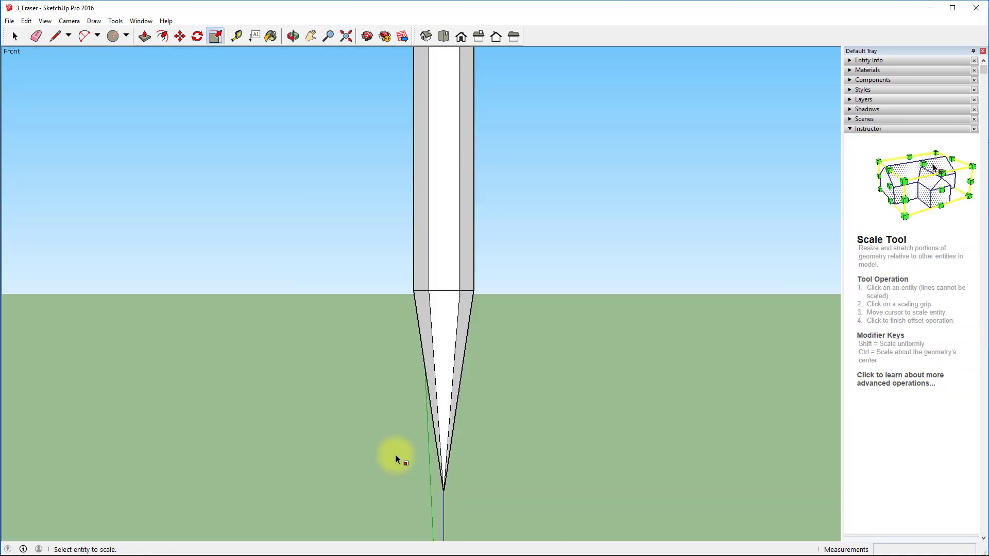
pyautogui.scroll(6, 444, 502)
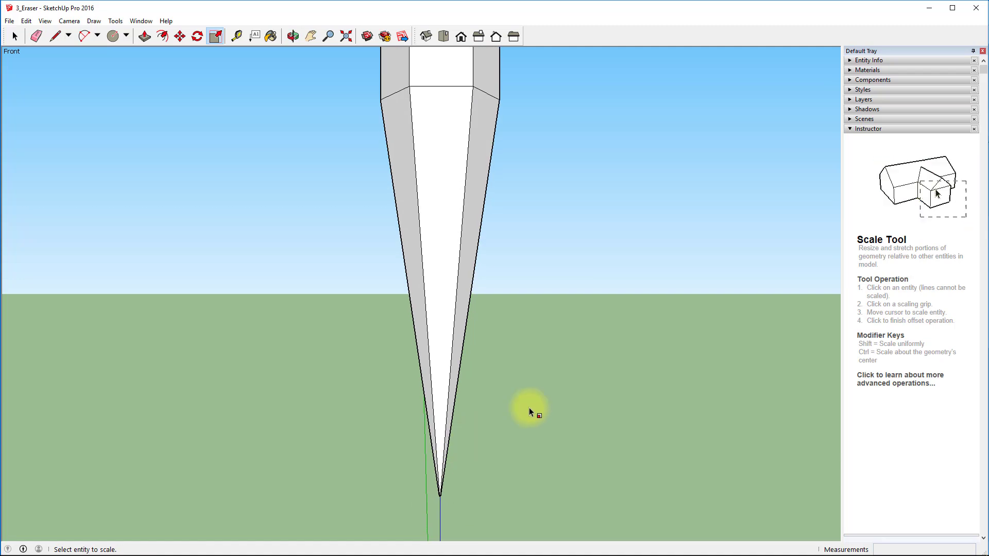
pyautogui.click(56, 38)
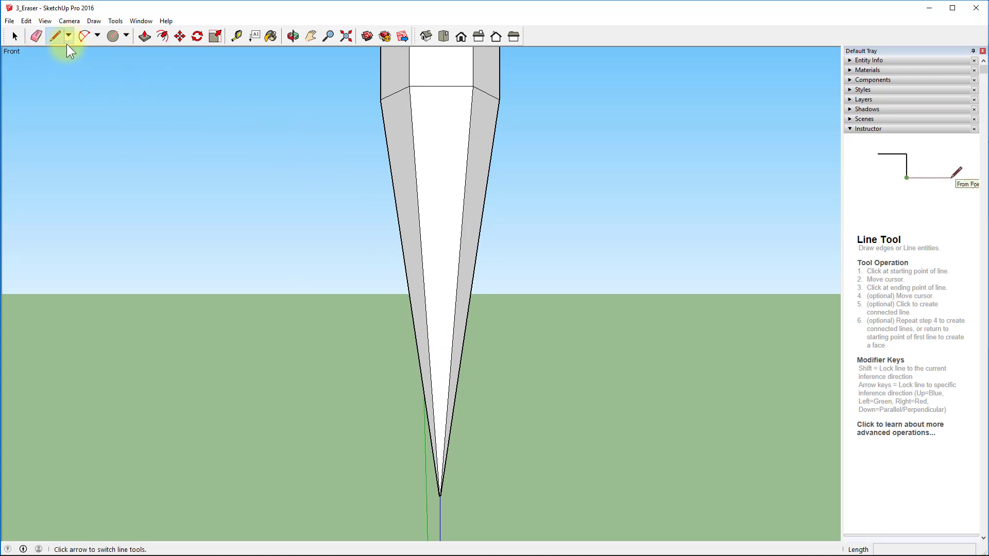
pyautogui.click(236, 36)
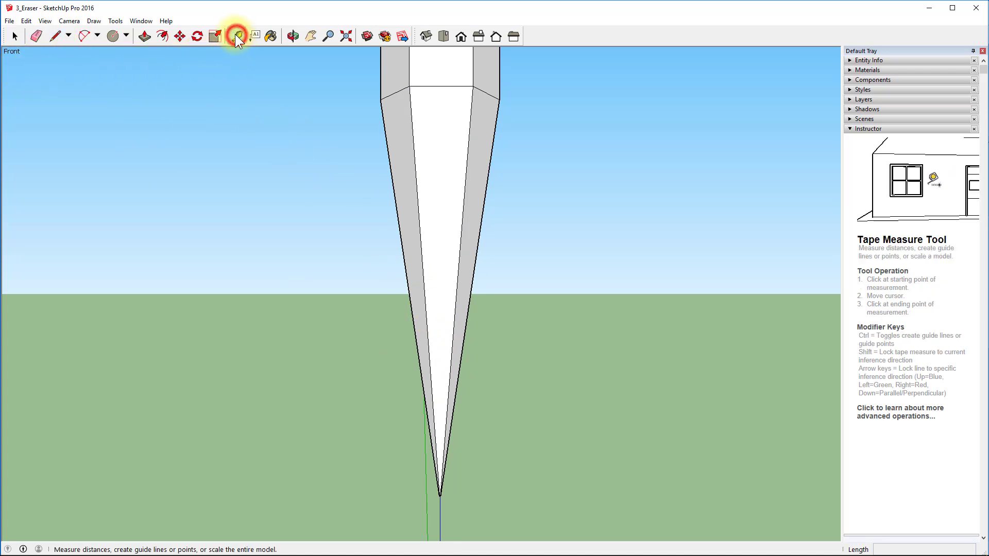
pyautogui.click(425, 86)
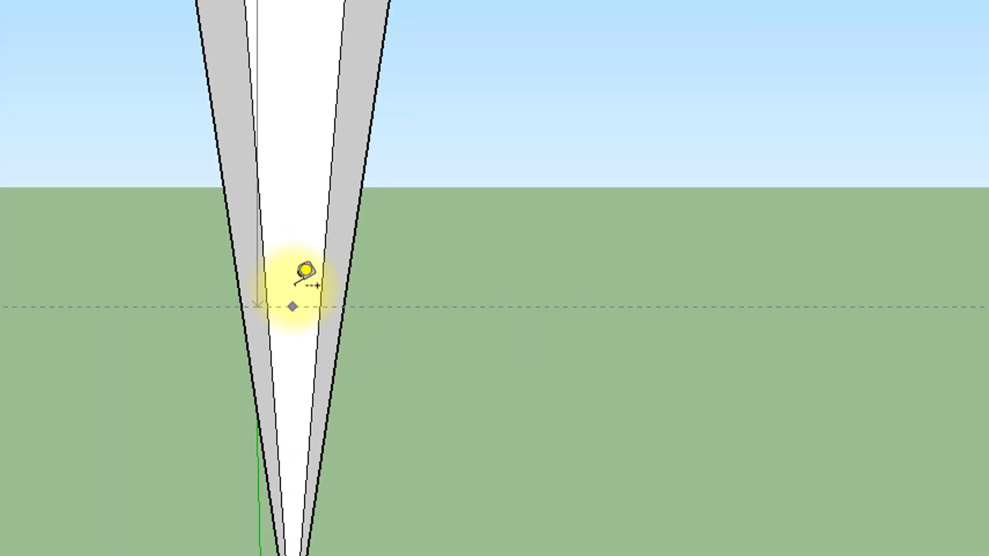
pyautogui.click(321, 286)
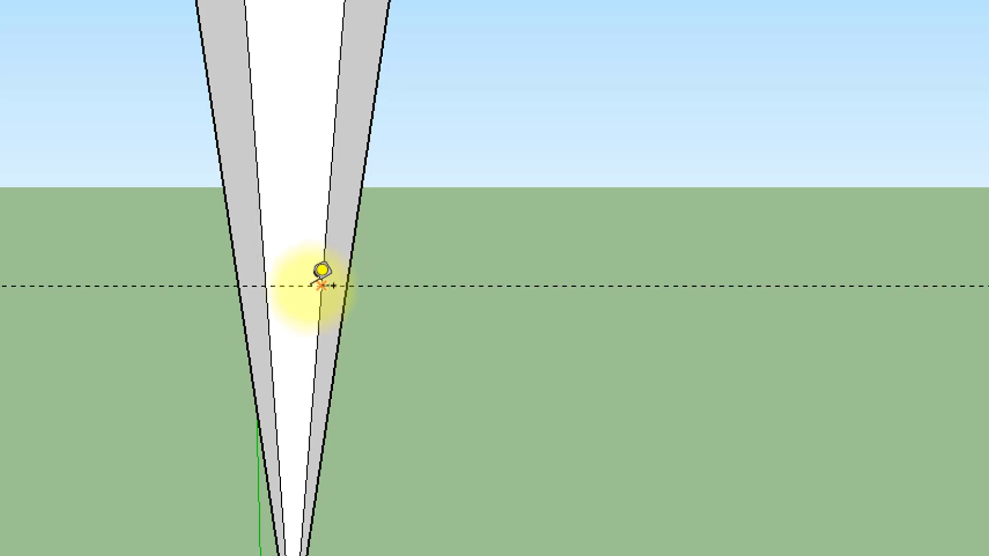
# Draw a line along the guide across the front face of the tip, from one sloping edge to the other.
pyautogui.moveTo(321, 286); pyautogui.dragTo(371, 532, button='middle')
pyautogui.click(34, 166)
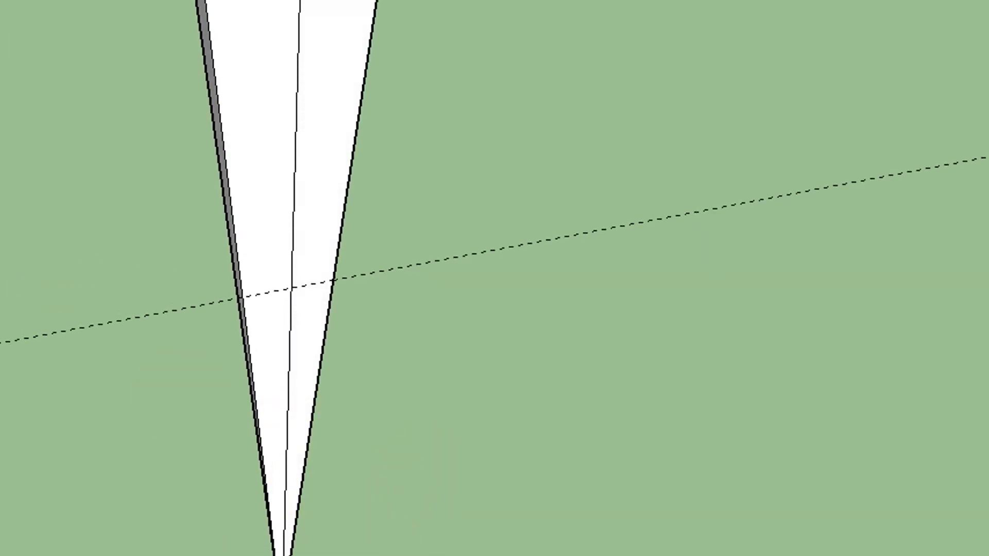
pyautogui.press('l')
pyautogui.scroll(3, 369, 294)
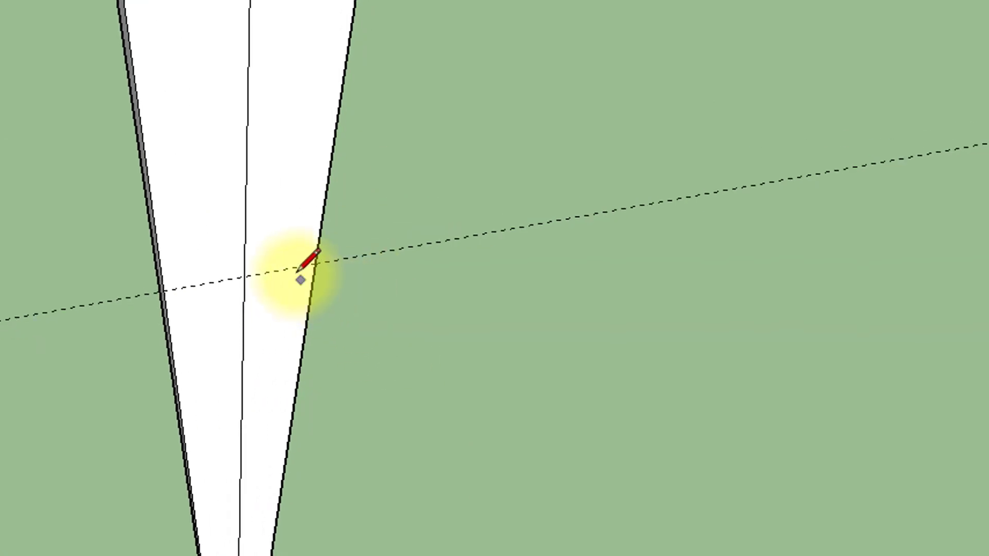
pyautogui.click(246, 277)
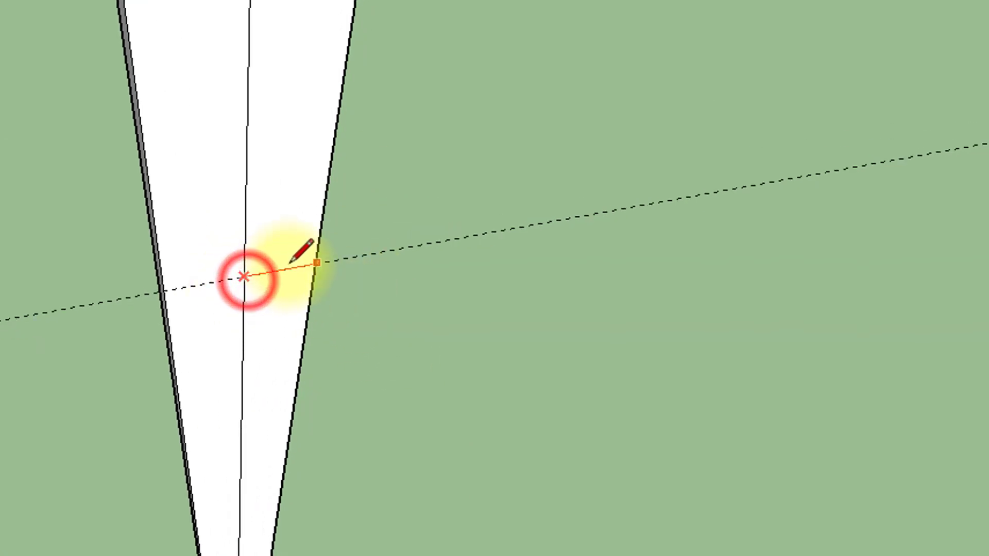
pyautogui.click(316, 265)
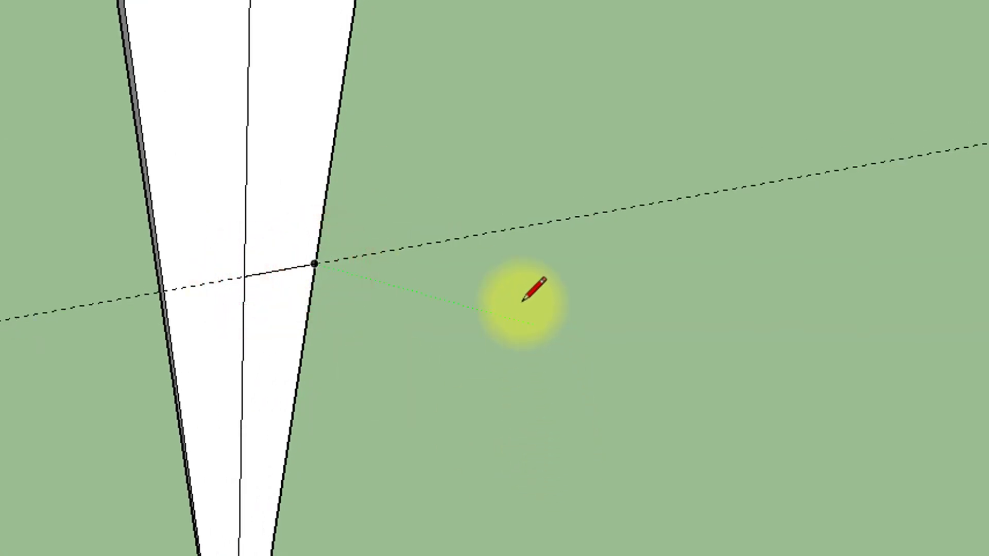
# Select the parts of the front tip face below and above the new line in turn to check the split.
pyautogui.press('space')
pyautogui.click(287, 346)
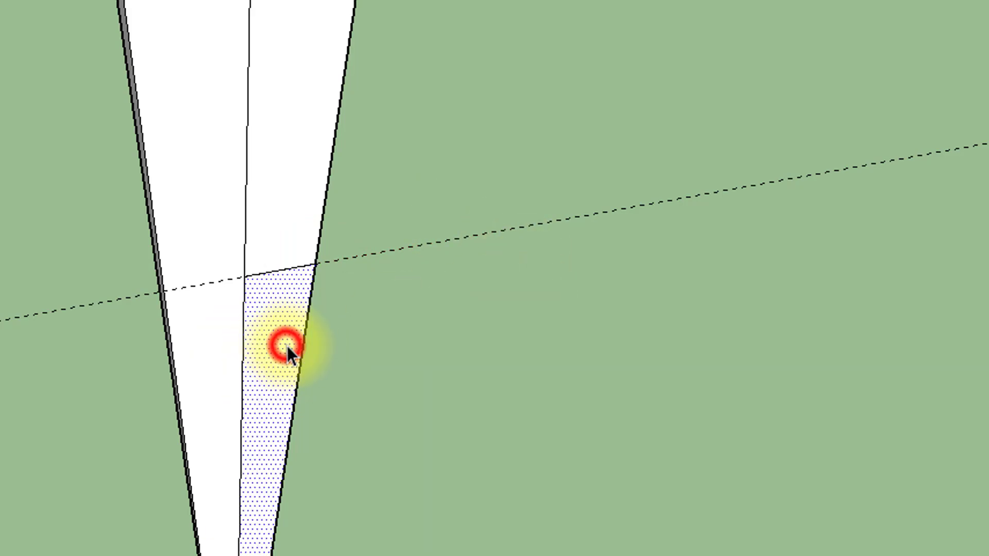
pyautogui.click(289, 78)
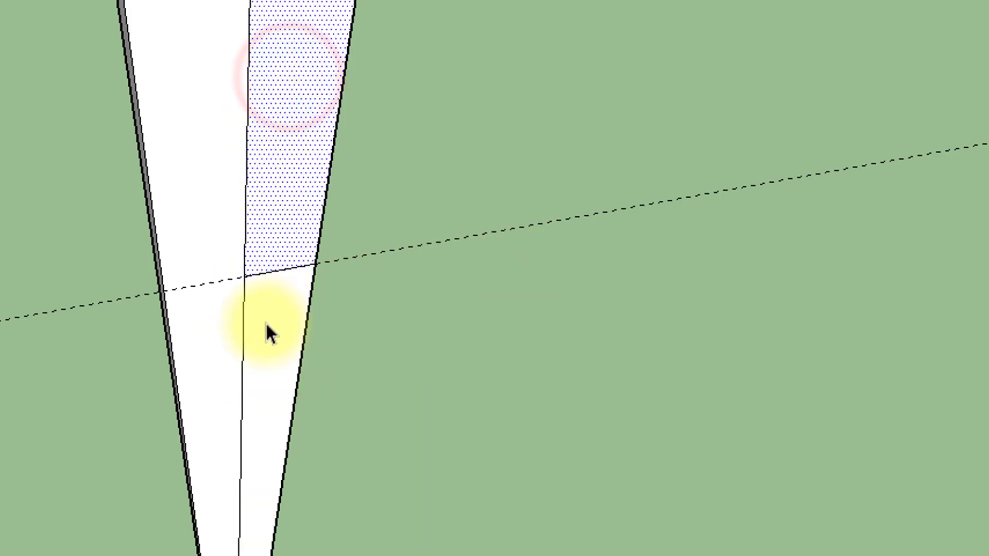
pyautogui.click(280, 324)
# Continue the dividing line around the tapered tip by drawing edge-to-edge lines across the next three faces, each starting at the previous line's end.
pyautogui.moveTo(10, 352)
pyautogui.mouseDown(button='middle')
pyautogui.moveTo(363, 452)
pyautogui.moveTo(353, 453)
pyautogui.mouseUp(button='middle')
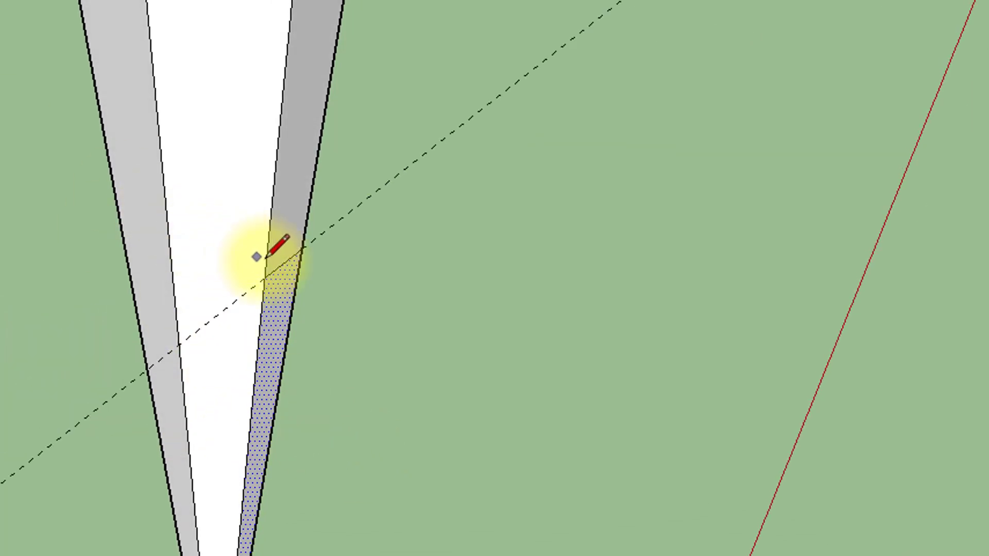
pyautogui.click(266, 277)
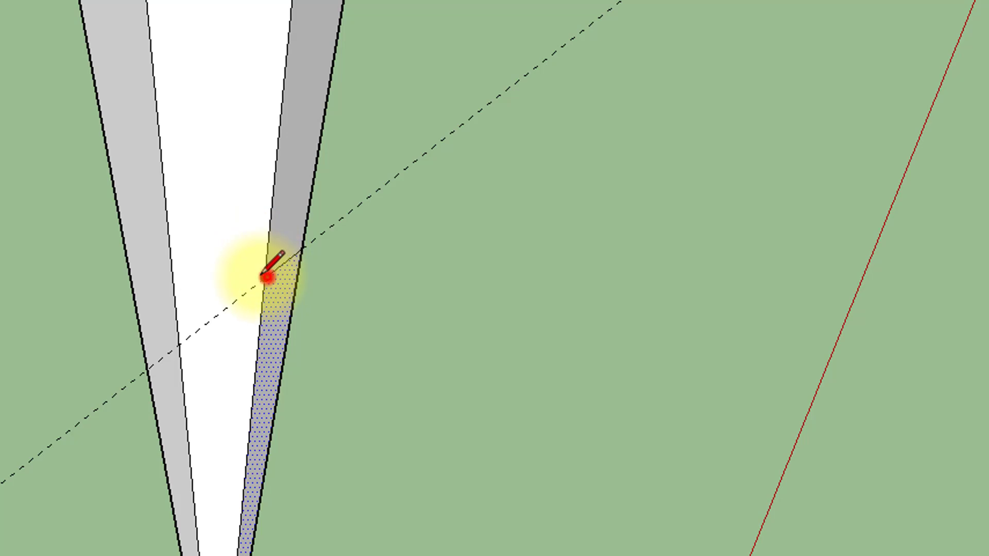
pyautogui.click(173, 286)
pyautogui.moveTo(5, 327)
pyautogui.mouseDown(button='middle')
pyautogui.moveTo(79, 358)
pyautogui.moveTo(519, 364)
pyautogui.mouseUp(button='middle')
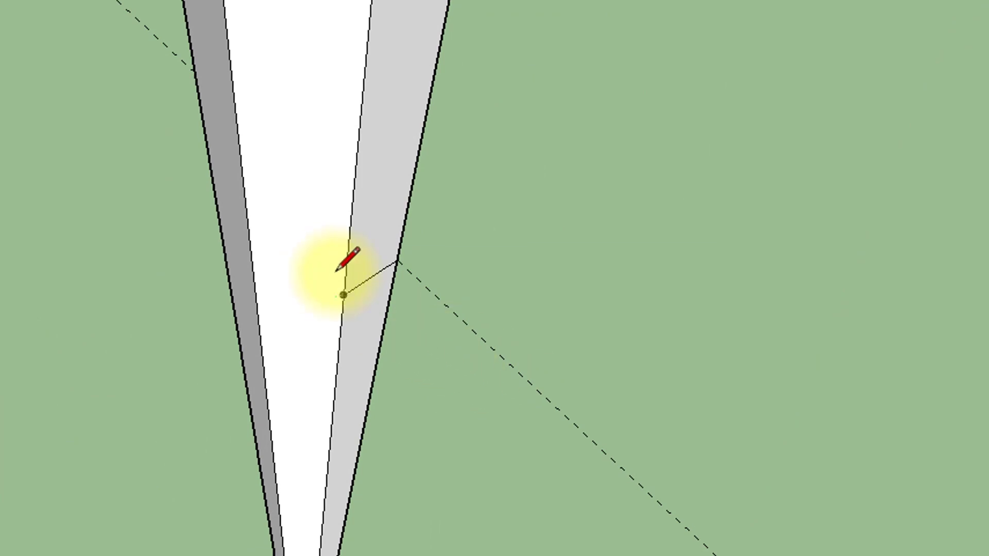
pyautogui.click(344, 294)
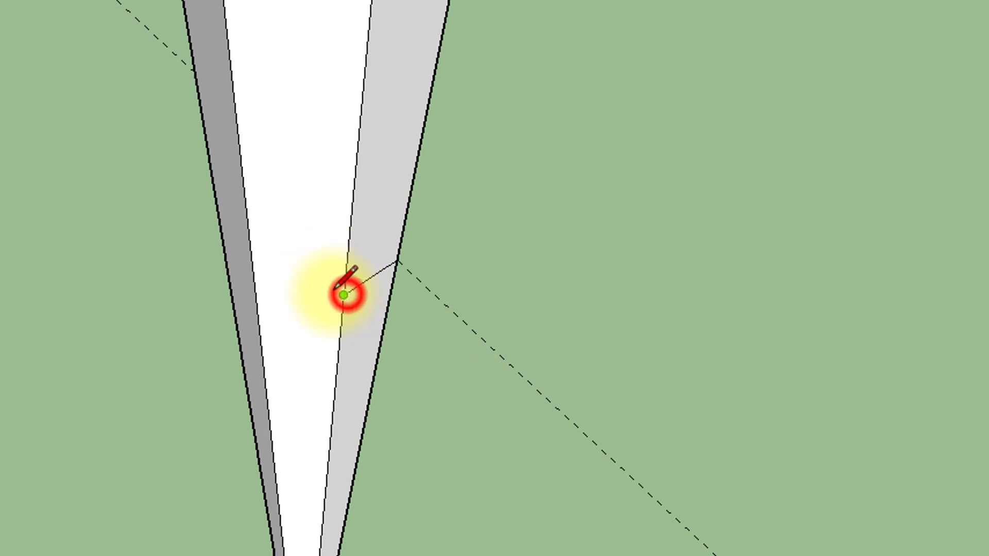
pyautogui.click(257, 294)
pyautogui.moveTo(115, 336)
pyautogui.mouseDown(button='middle')
pyautogui.moveTo(181, 380)
pyautogui.moveTo(740, 504)
pyautogui.mouseUp(button='middle')
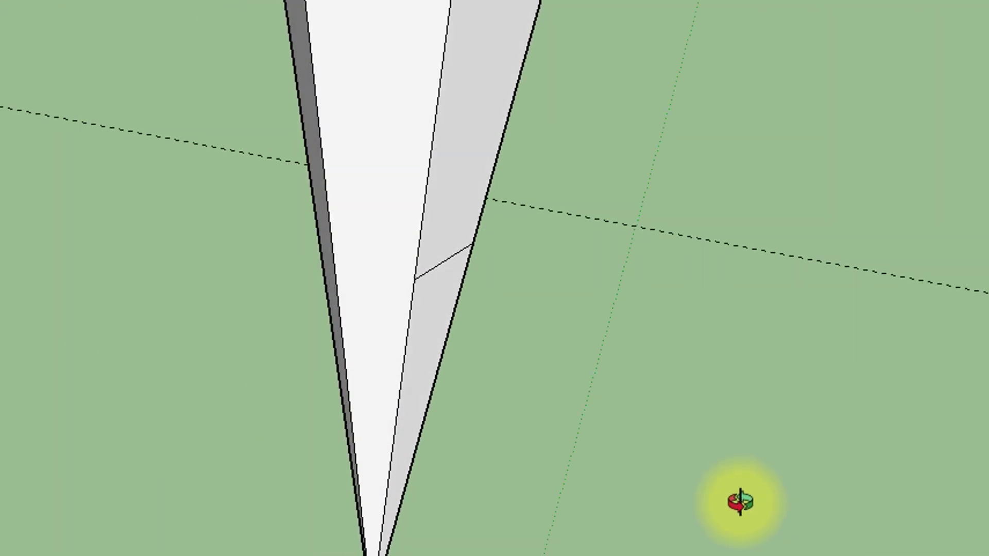
pyautogui.click(413, 280)
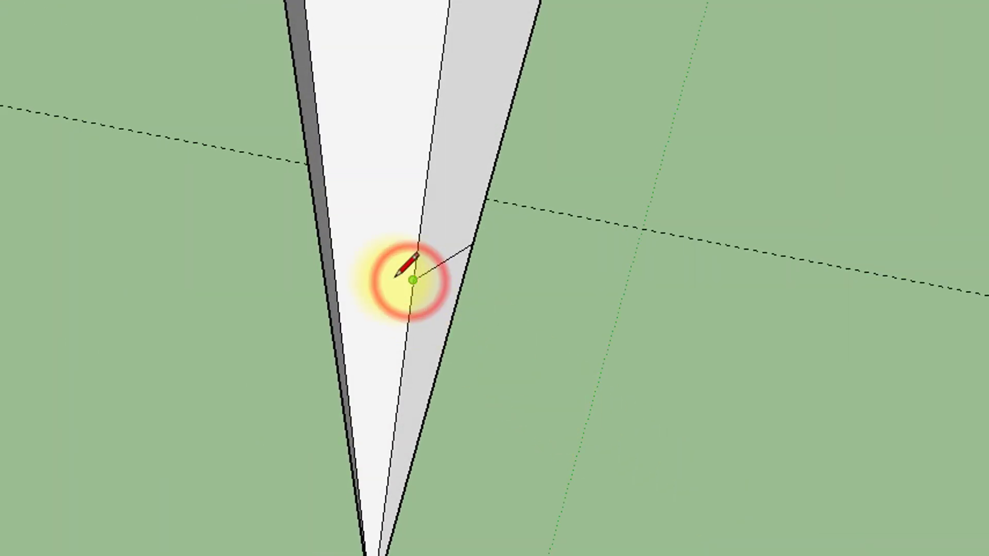
pyautogui.click(332, 269)
# Draw lines across the last two undivided tip faces, ending at the first dividing line to close the loop around the tip.
pyautogui.moveTo(276, 294)
pyautogui.mouseDown(button='middle')
pyautogui.moveTo(505, 391)
pyautogui.moveTo(874, 444)
pyautogui.moveTo(895, 438)
pyautogui.mouseUp(button='middle')
pyautogui.click(464, 201)
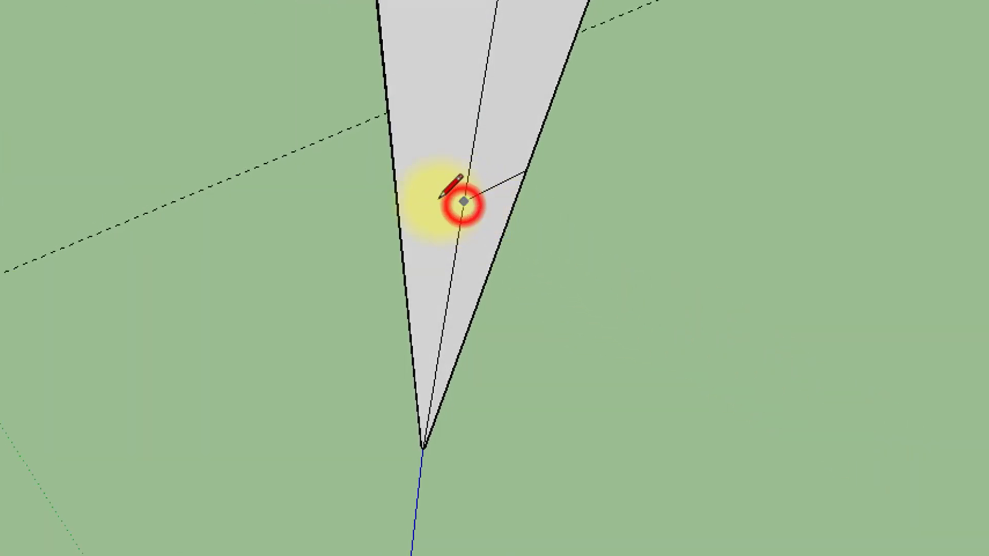
pyautogui.click(399, 191)
pyautogui.moveTo(276, 177); pyautogui.dragTo(988, 242, button='middle')
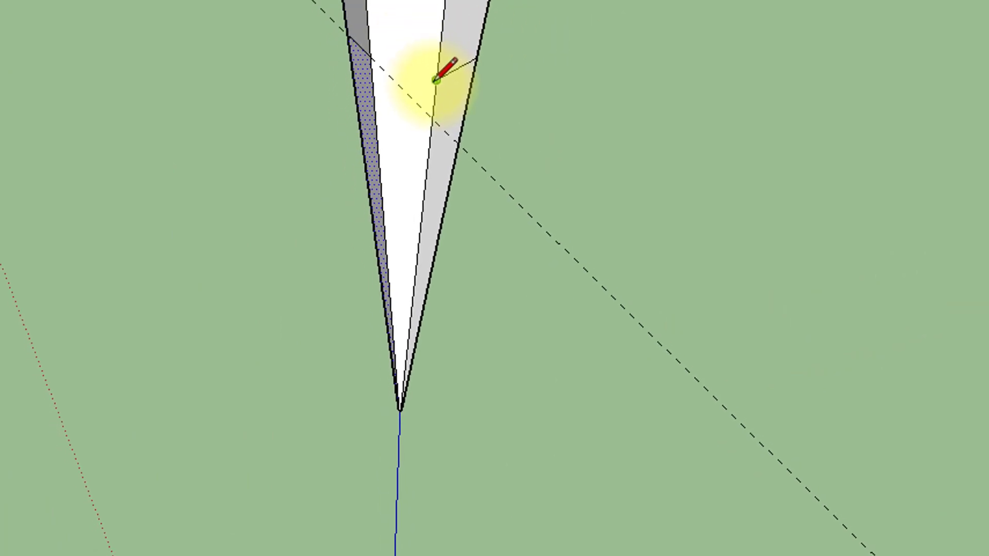
pyautogui.click(405, 24)
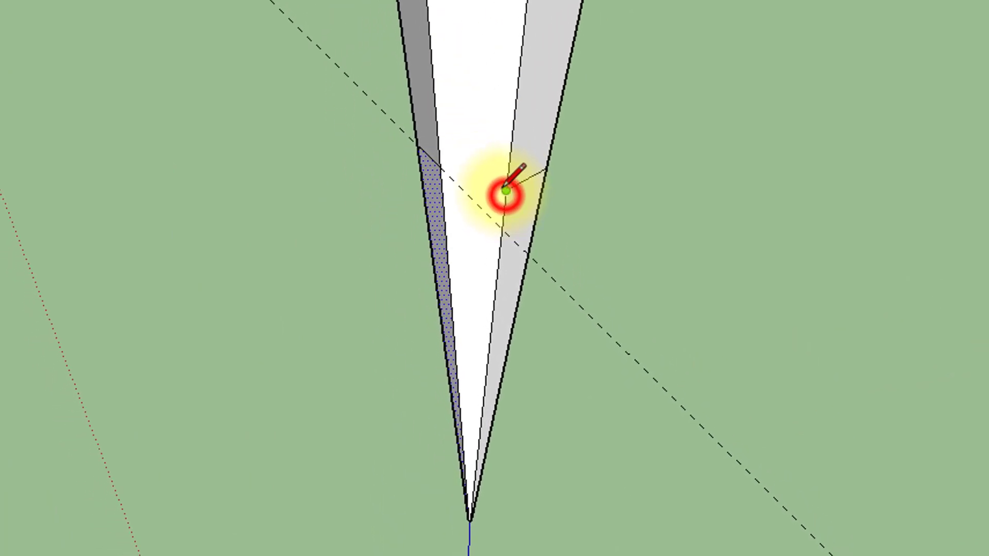
pyautogui.click(442, 170)
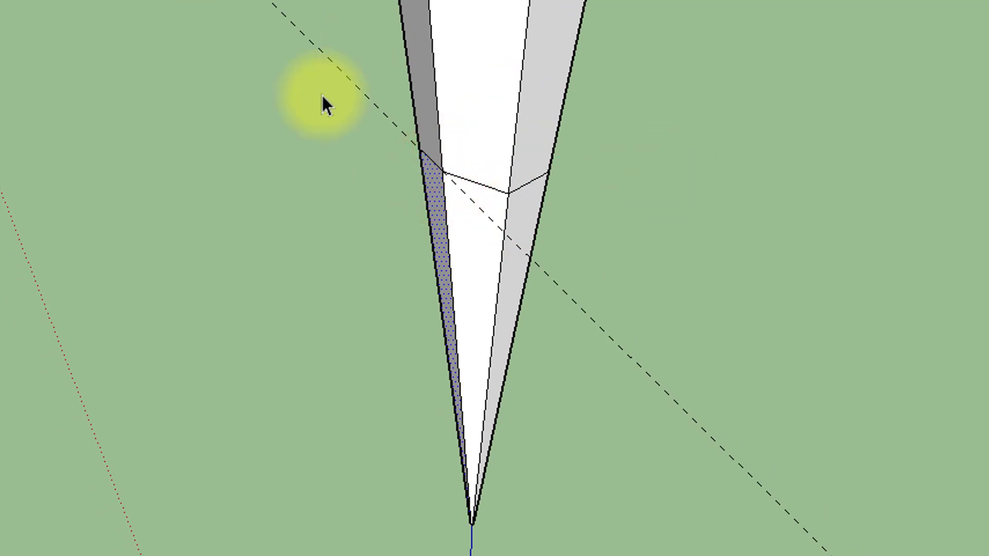
# Select the tip faces above and below the dividing lines around the pencil in turn to check that each is split.
pyautogui.click(482, 106)
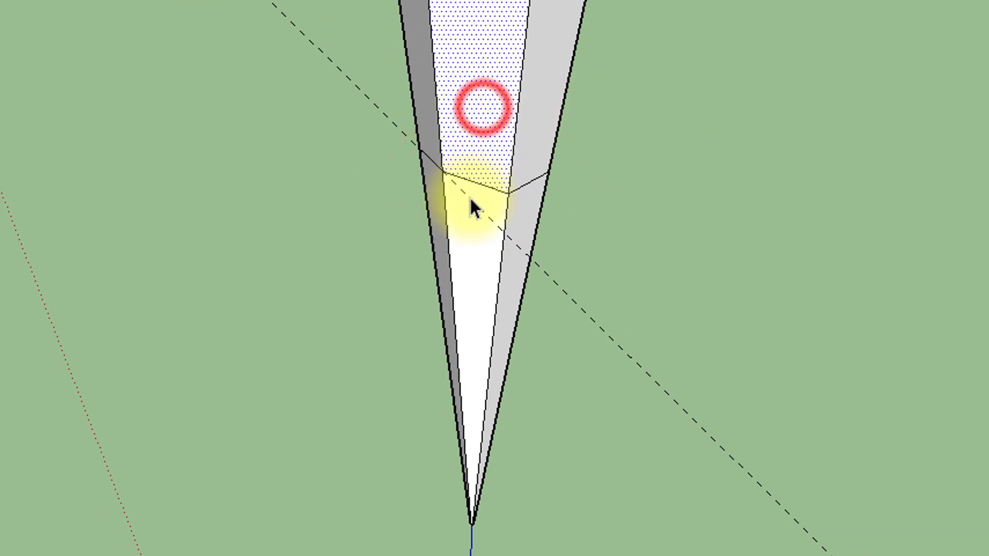
pyautogui.click(469, 243)
pyautogui.click(523, 217)
pyautogui.click(532, 104)
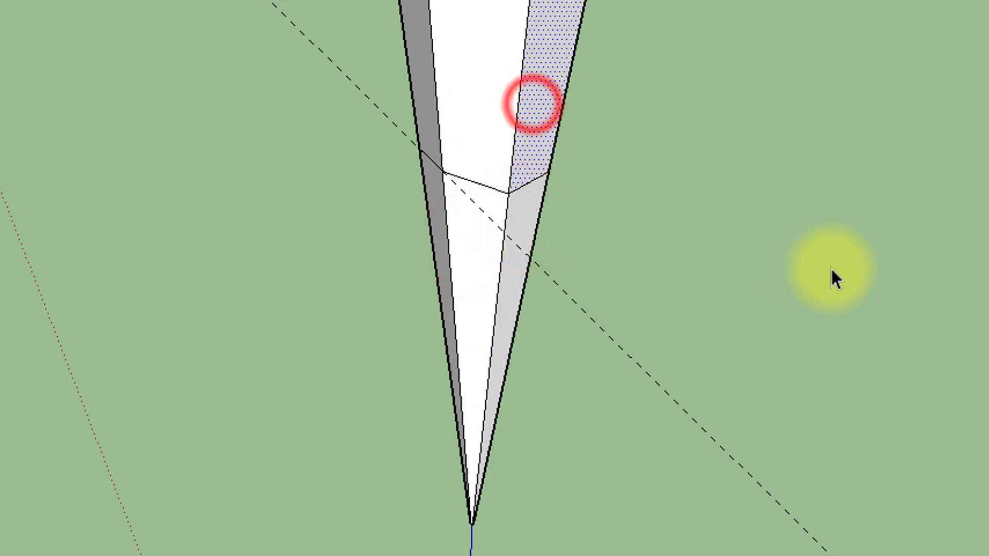
pyautogui.moveTo(766, 259); pyautogui.dragTo(10, 165, button='middle')
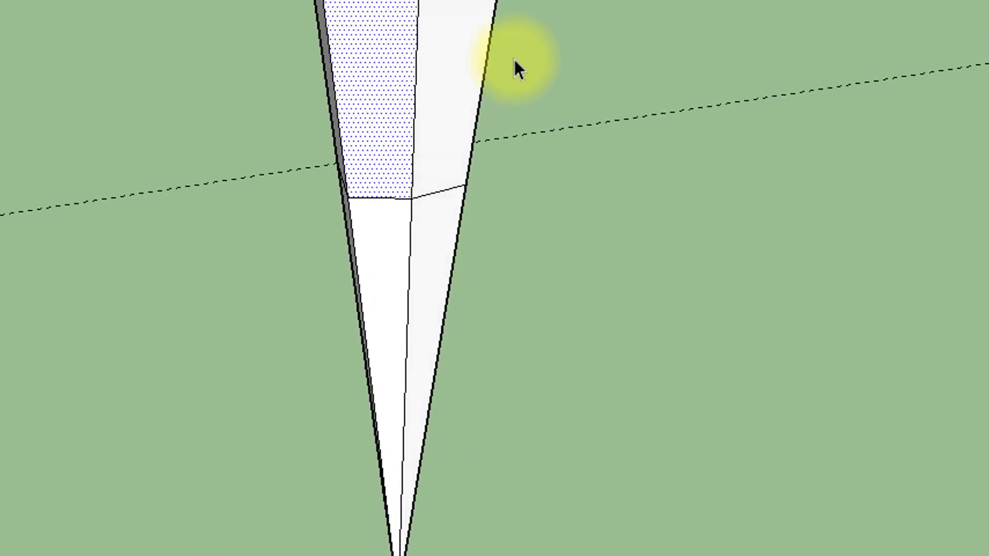
pyautogui.click(458, 58)
pyautogui.click(436, 221)
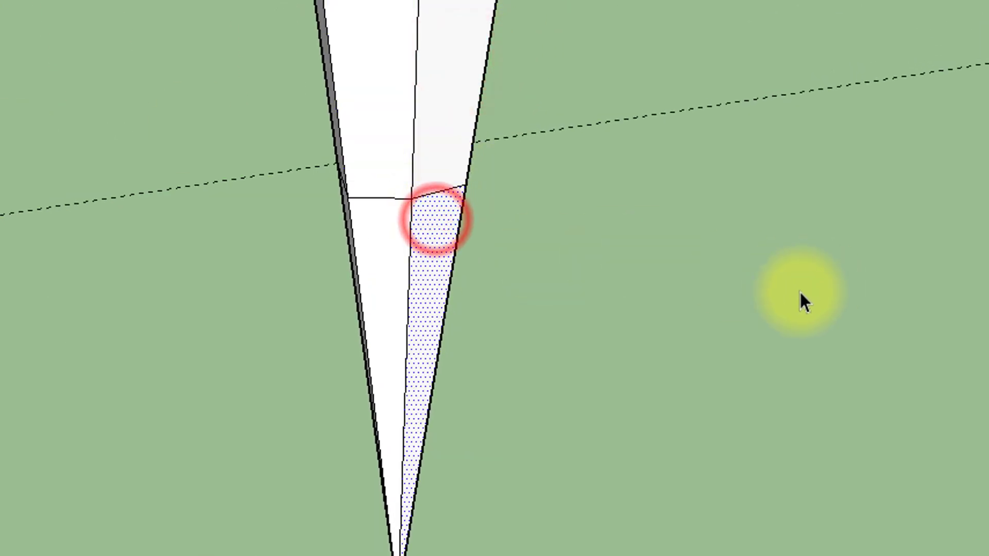
pyautogui.moveTo(801, 298); pyautogui.dragTo(412, 64, button='middle')
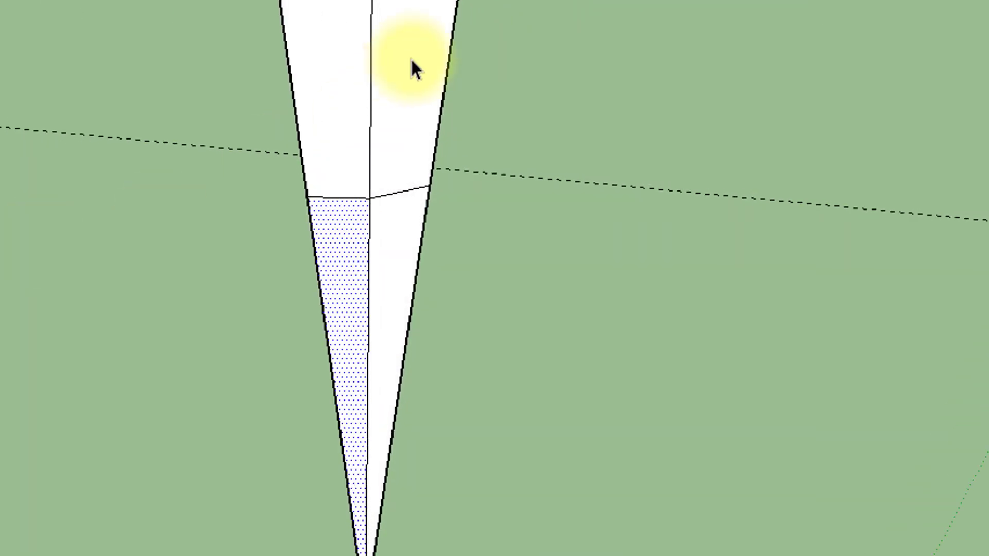
pyautogui.click(412, 23)
pyautogui.click(384, 233)
pyautogui.moveTo(530, 316); pyautogui.dragTo(164, 50, button='middle')
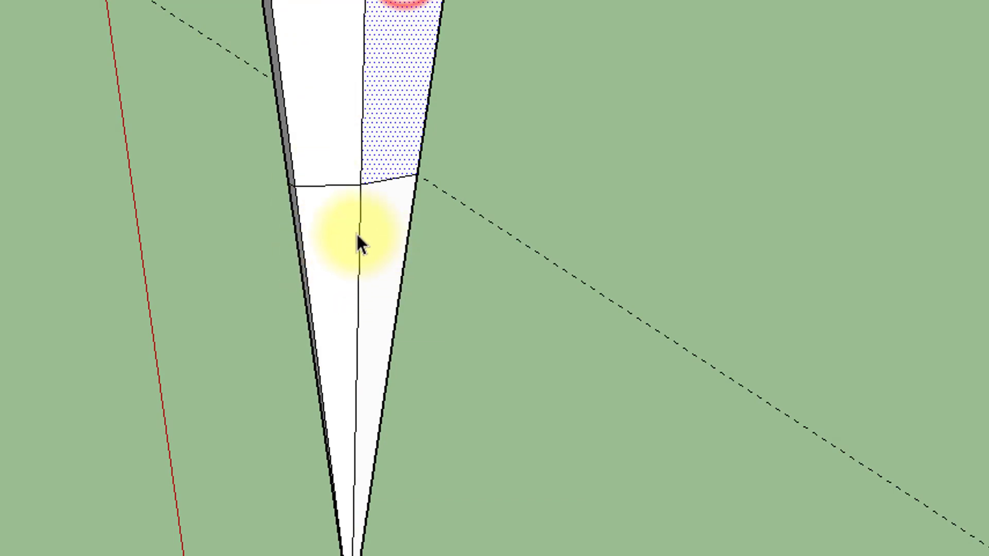
pyautogui.moveTo(662, 335); pyautogui.dragTo(375, 8, button='middle')
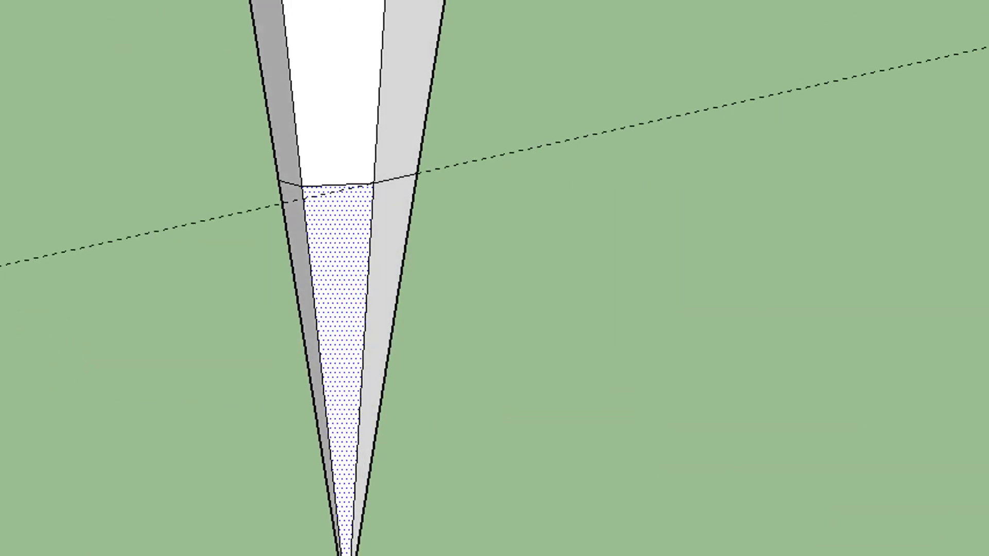
pyautogui.click(416, 5)
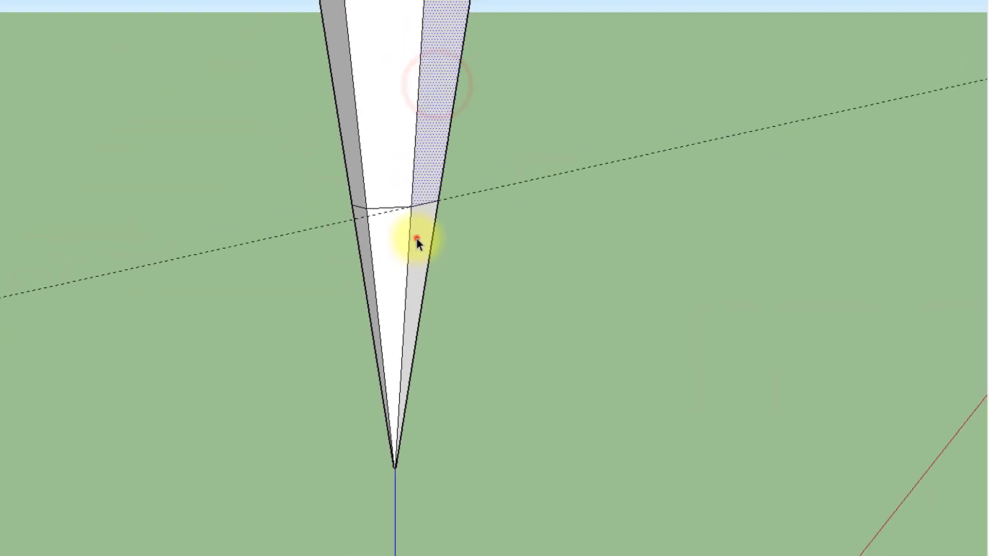
pyautogui.click(385, 237)
pyautogui.moveTo(223, 232); pyautogui.dragTo(223, 232, button='middle')
pyautogui.moveTo(369, 238); pyautogui.dragTo(194, 248, button='middle')
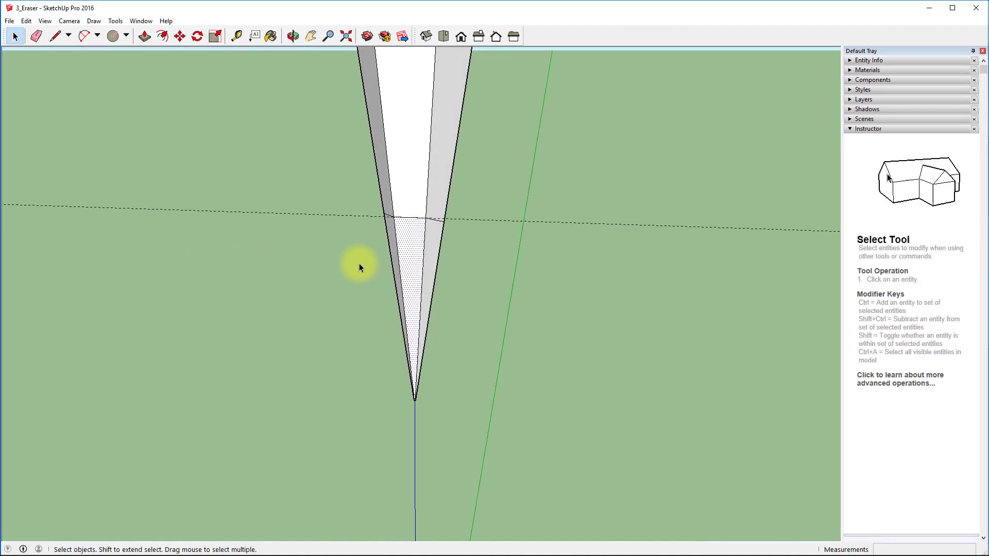
pyautogui.click(443, 167)
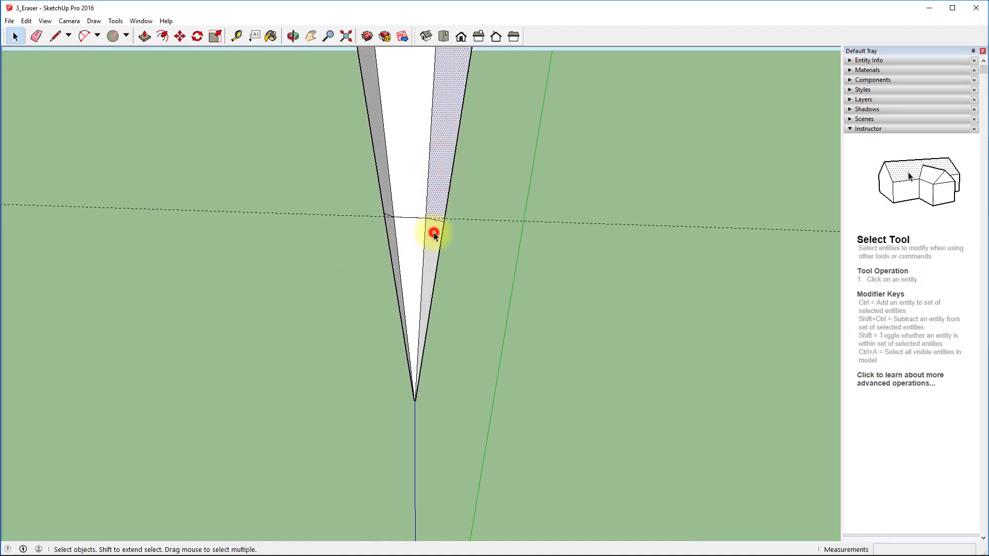
pyautogui.moveTo(578, 282); pyautogui.dragTo(268, 268, button='middle')
pyautogui.moveTo(596, 314); pyautogui.dragTo(347, 287, button='middle')
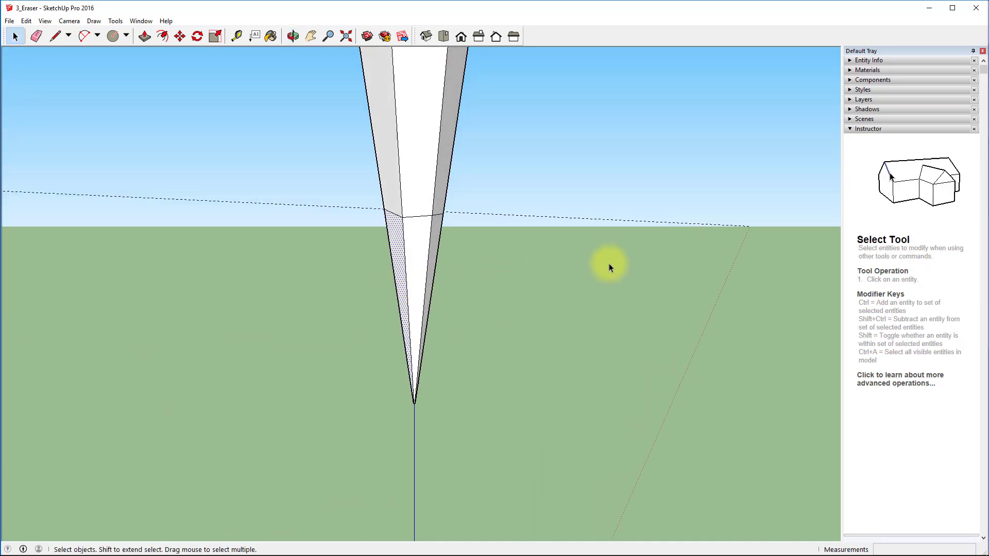
pyautogui.moveTo(664, 265); pyautogui.dragTo(475, 235, button='middle')
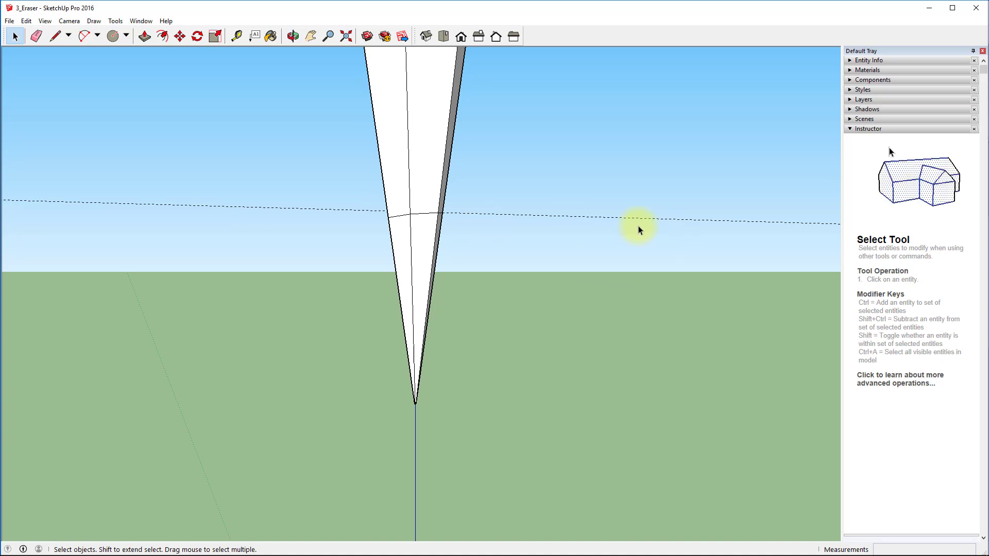
pyautogui.moveTo(534, 183); pyautogui.dragTo(696, 309)
pyautogui.press('space')
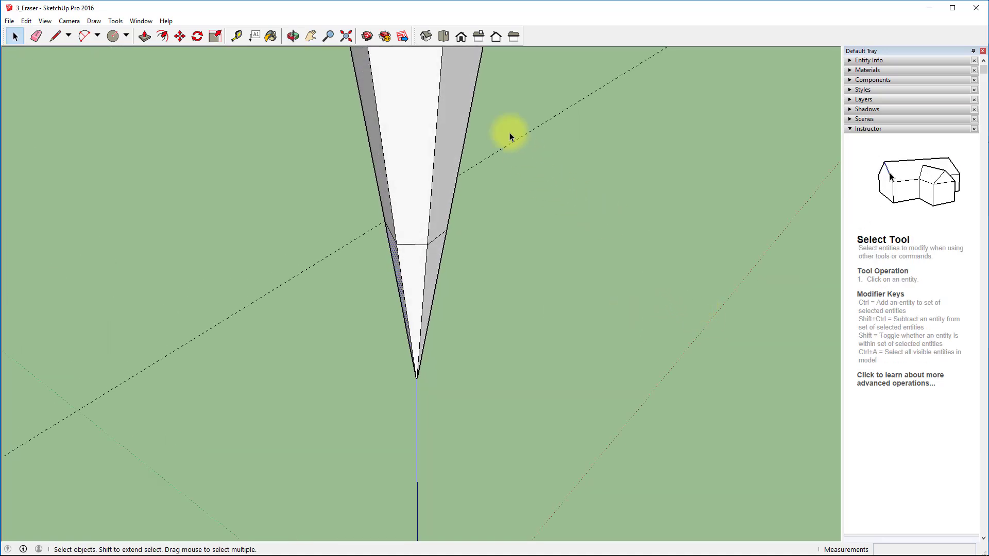
pyautogui.scroll(-4, 499, 98)
pyautogui.scroll(-1, 503, 99)
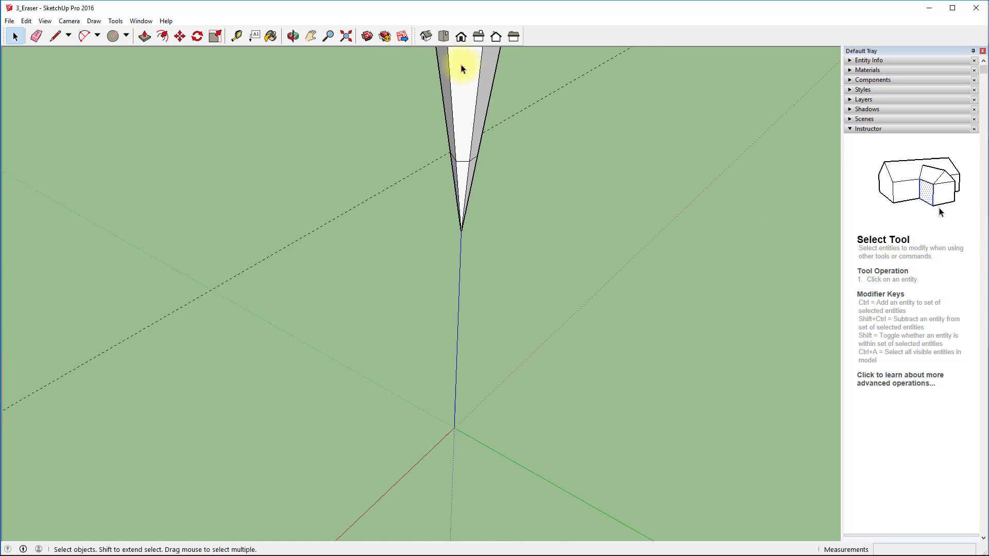
pyautogui.click(347, 36)
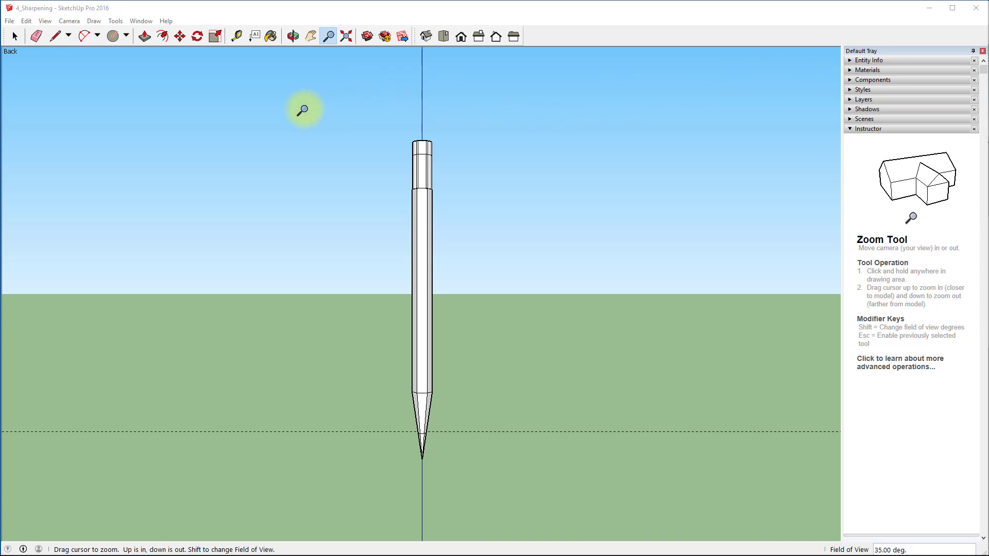
# Select the whole pencil and rotate it 90 degrees counterclockwise in the back view about a point on its body, from horizontal, then deselect it.
pyautogui.click(14, 37)
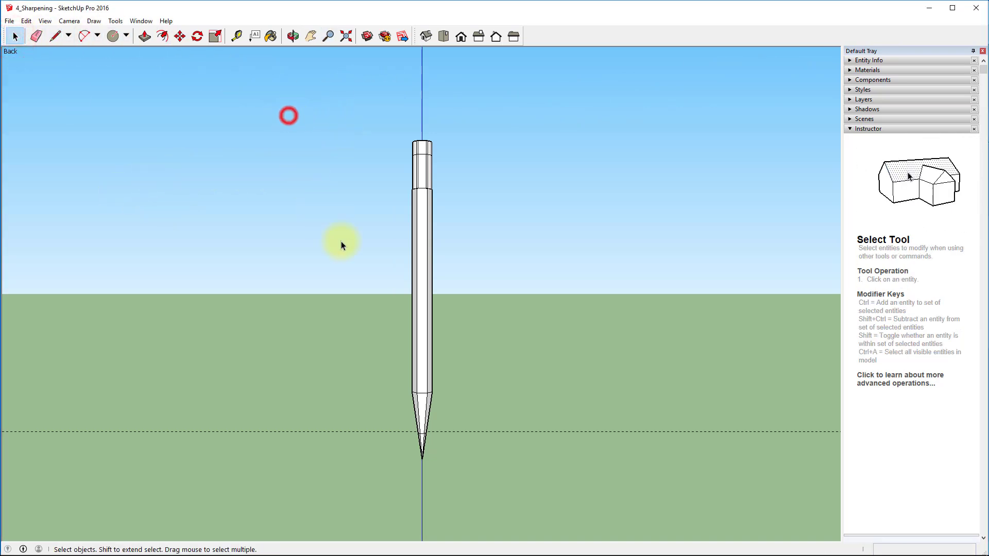
pyautogui.moveTo(325, 107)
pyautogui.mouseDown()
pyautogui.moveTo(490, 459)
pyautogui.moveTo(548, 505)
pyautogui.mouseUp()
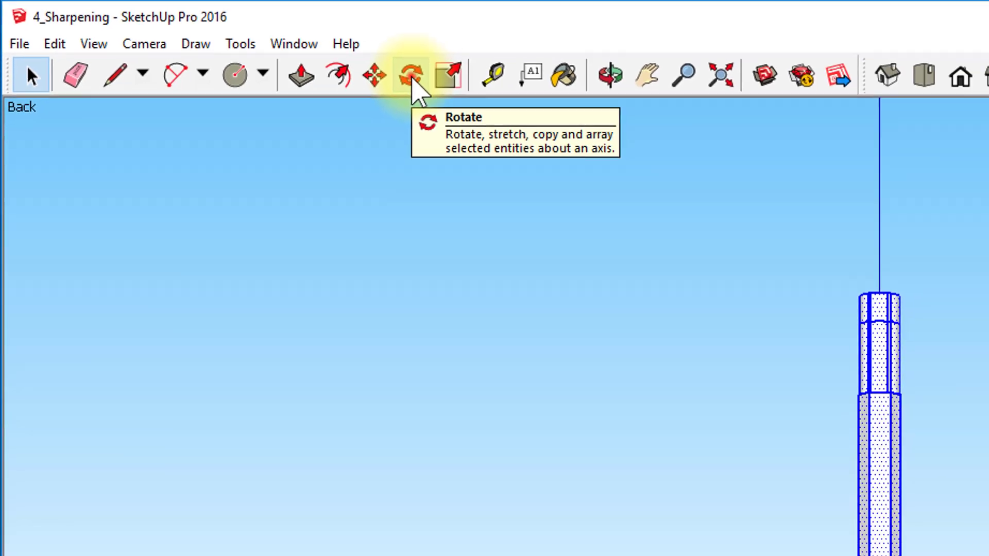
pyautogui.click(512, 96)
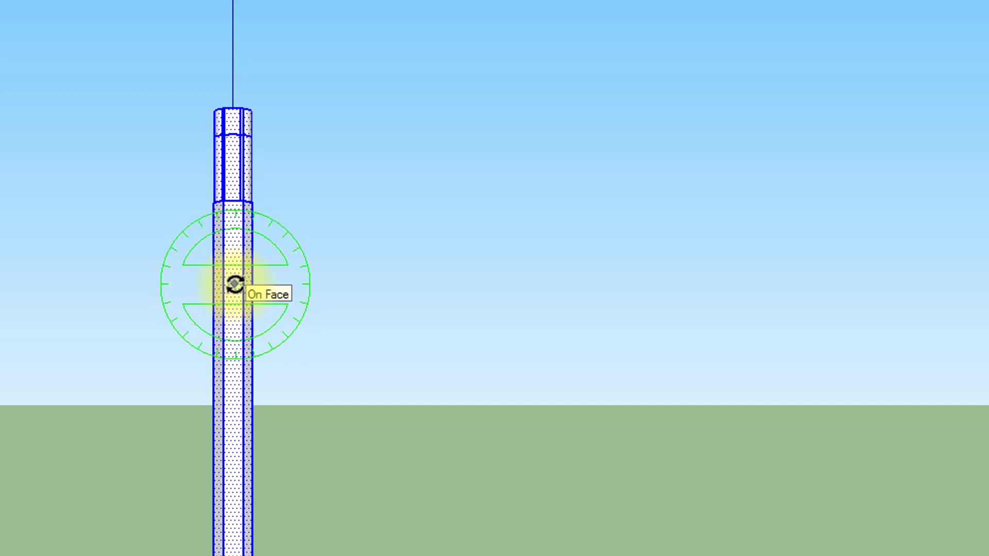
pyautogui.click(235, 285)
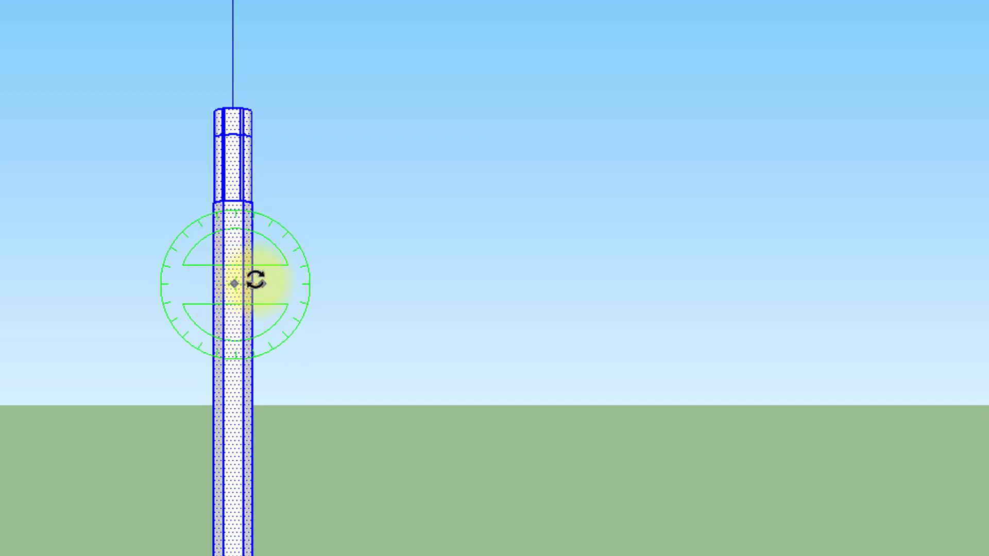
pyautogui.scroll(3, 256, 281)
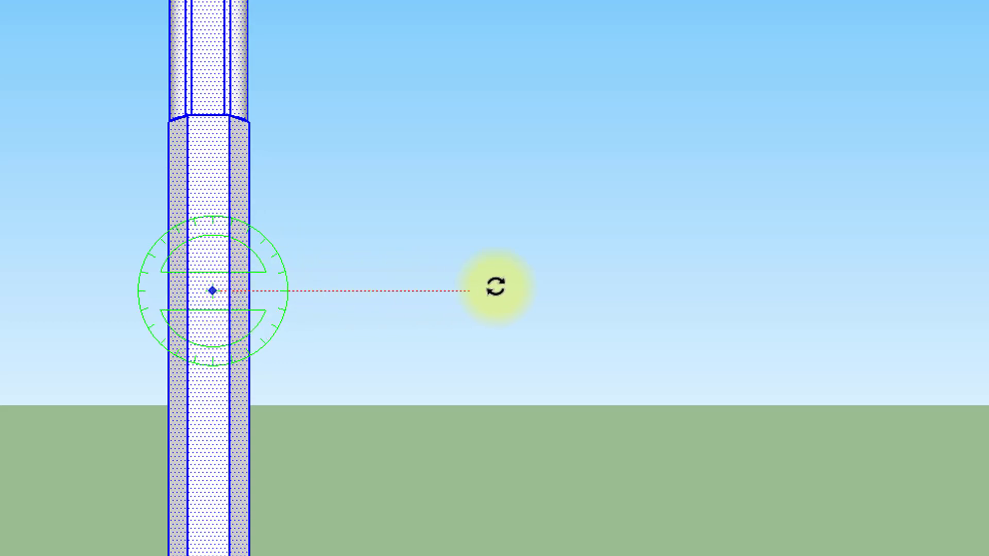
pyautogui.click(720, 289)
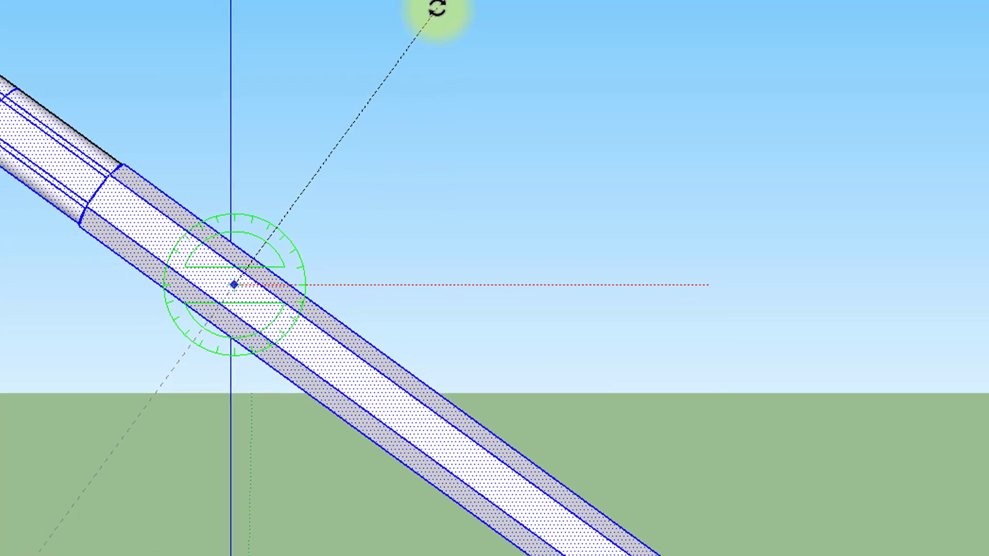
pyautogui.write('90')
pyautogui.press('Return')
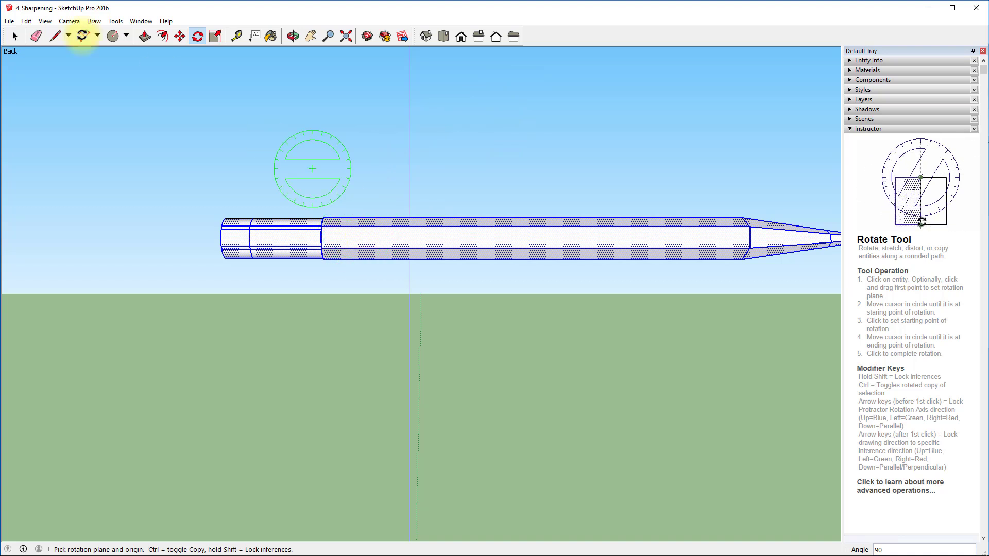
pyautogui.click(15, 36)
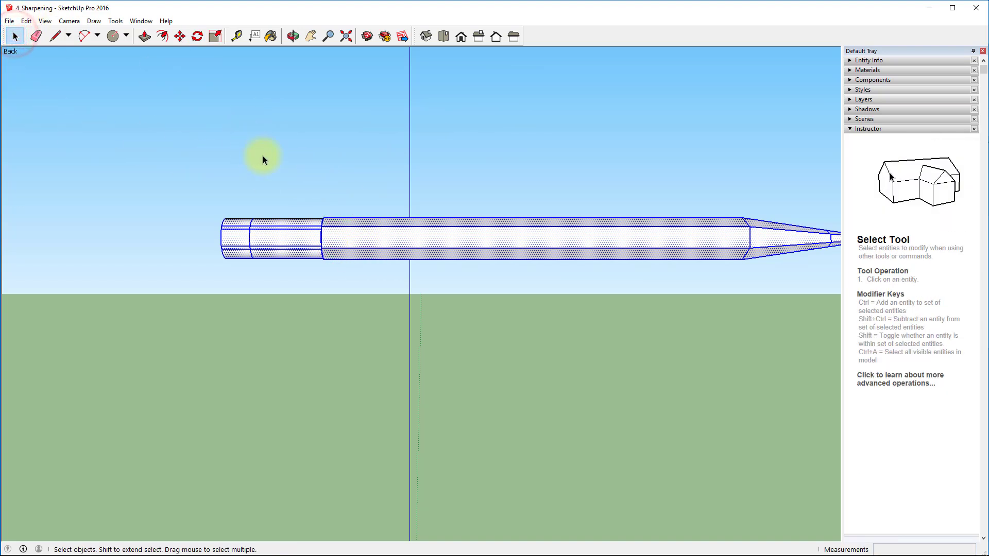
pyautogui.click(320, 125)
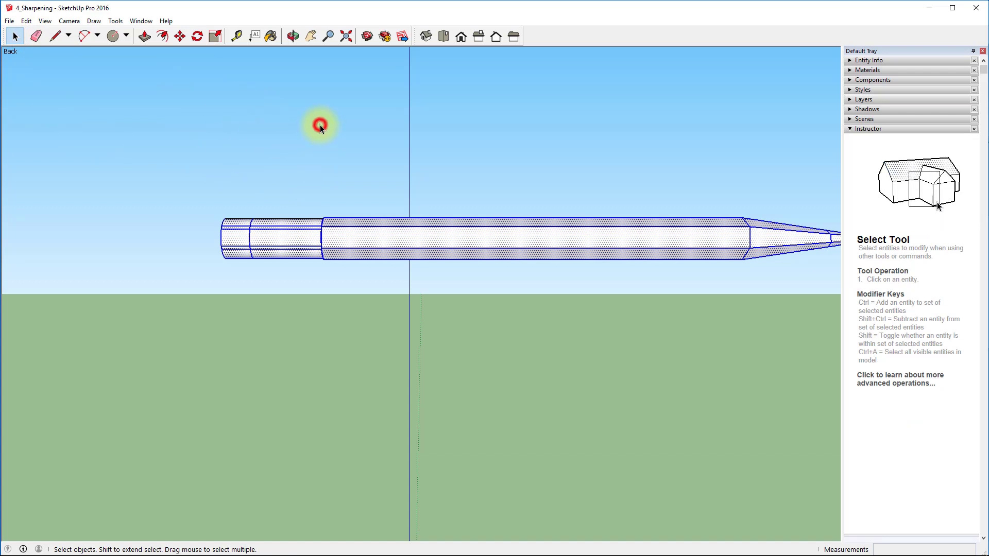
pyautogui.scroll(1, 462, 242)
pyautogui.scroll(3, 460, 240)
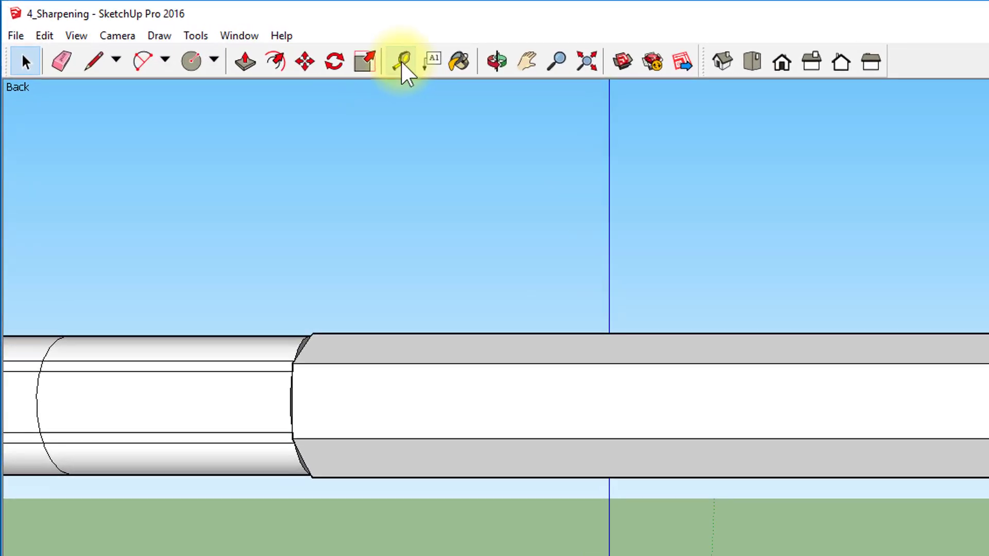
# Measure the width of the pencil's front face between its two long edges with the Tape Measure.
pyautogui.click(236, 36)
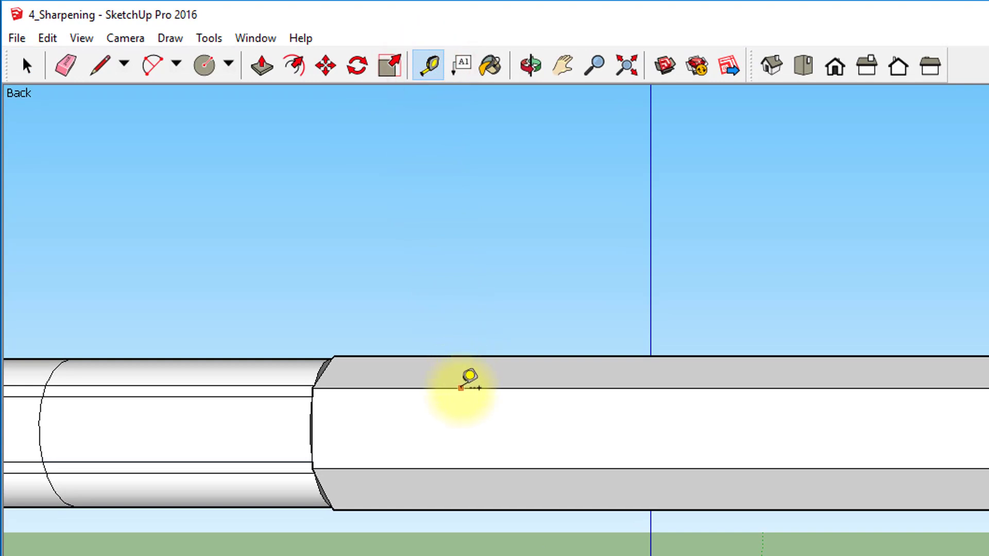
pyautogui.click(460, 388)
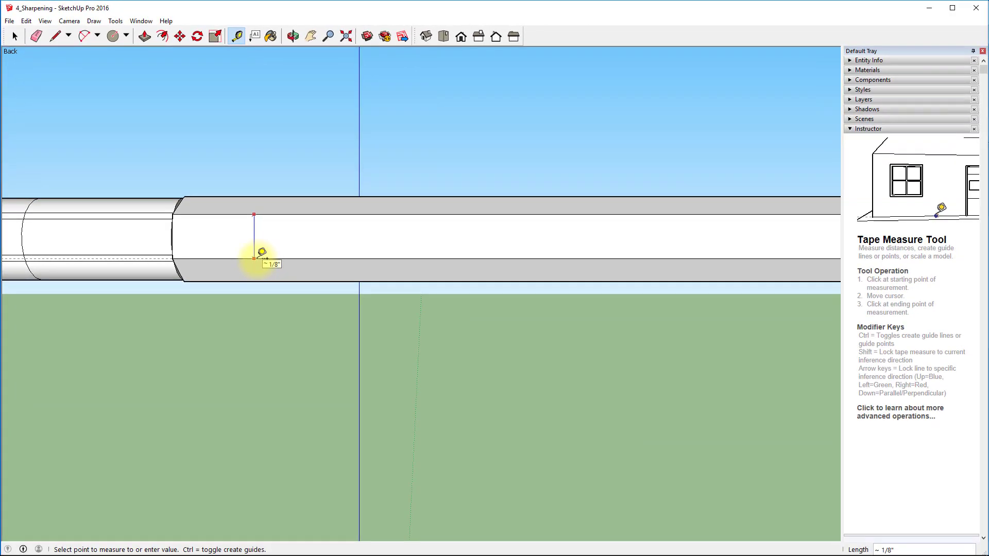
pyautogui.press('Escape')
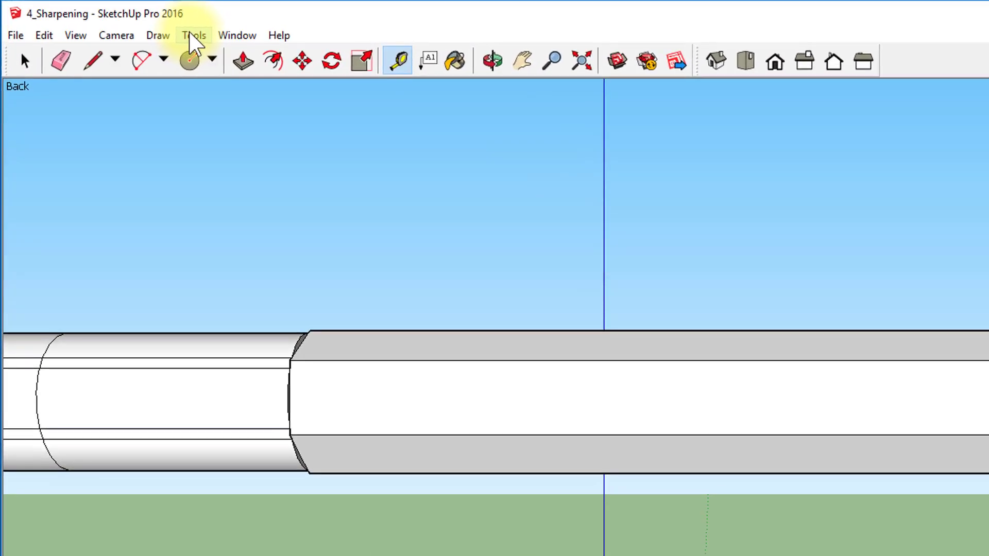
# Start a 3D text reading "Mr. W Pencil Company" and set its extrusion depth to .25.
pyautogui.click(194, 36)
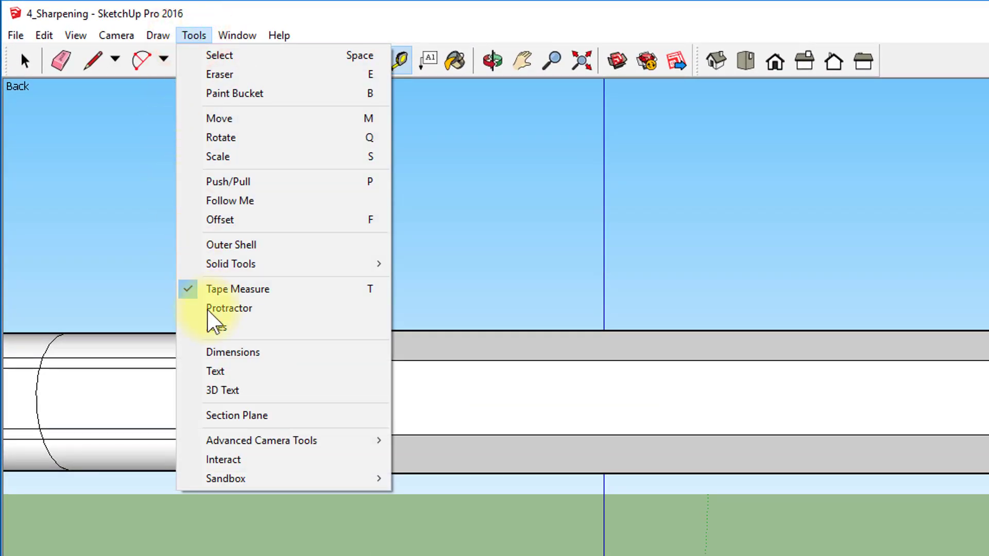
pyautogui.click(230, 391)
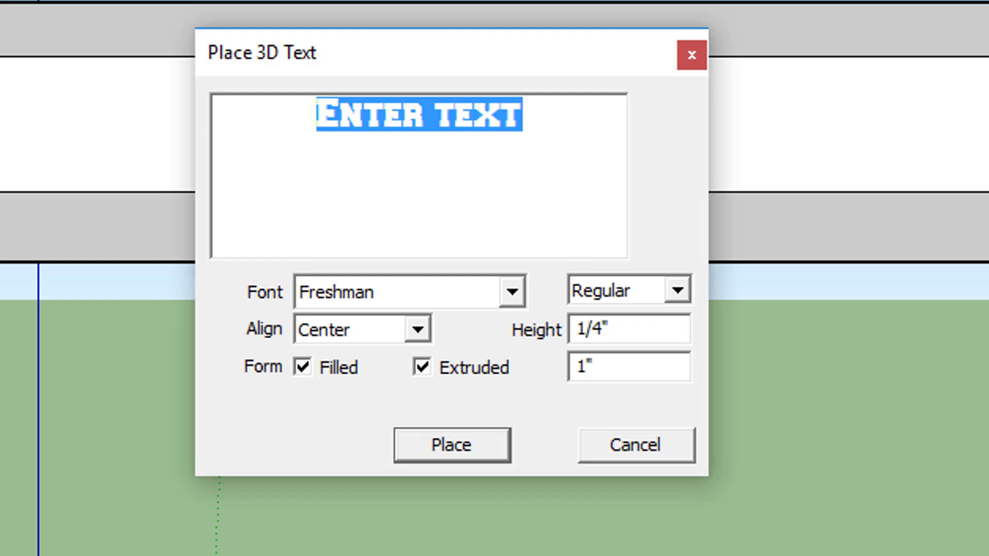
pyautogui.write('Mr')
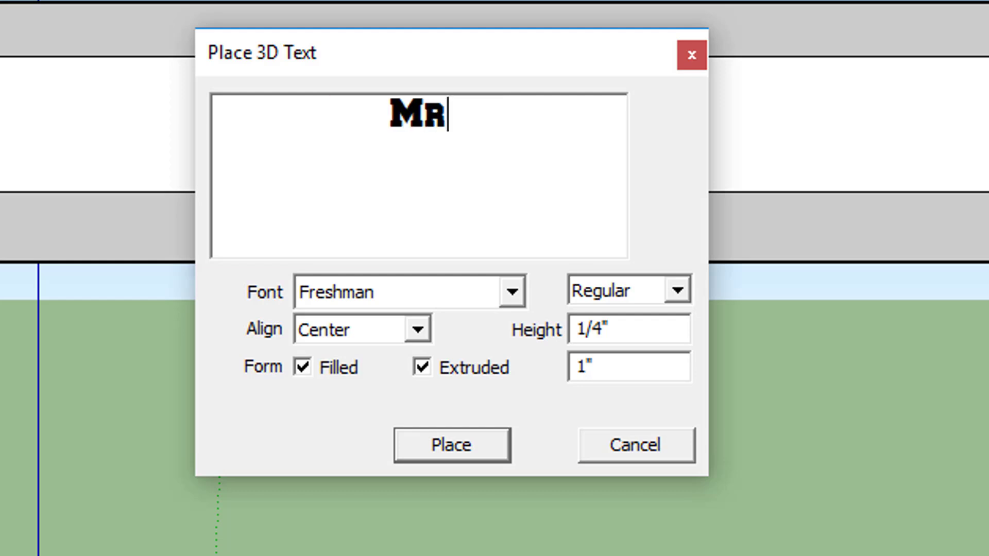
pyautogui.write('. W')
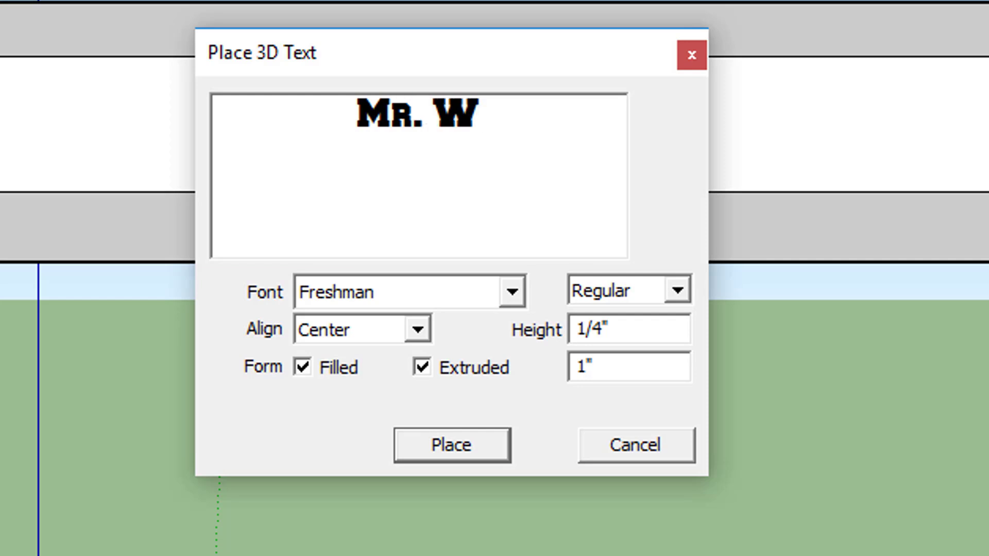
pyautogui.write(' P')
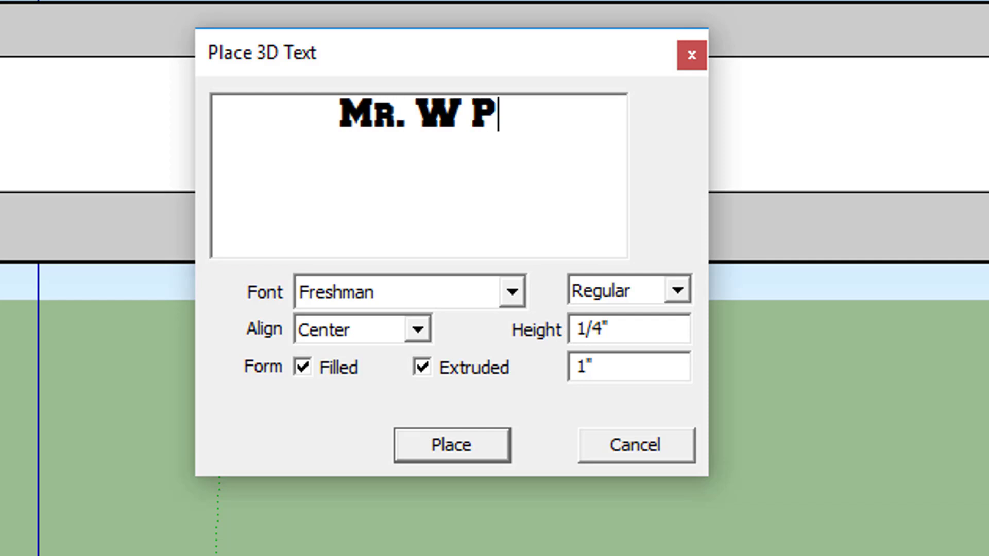
pyautogui.write('encil ')
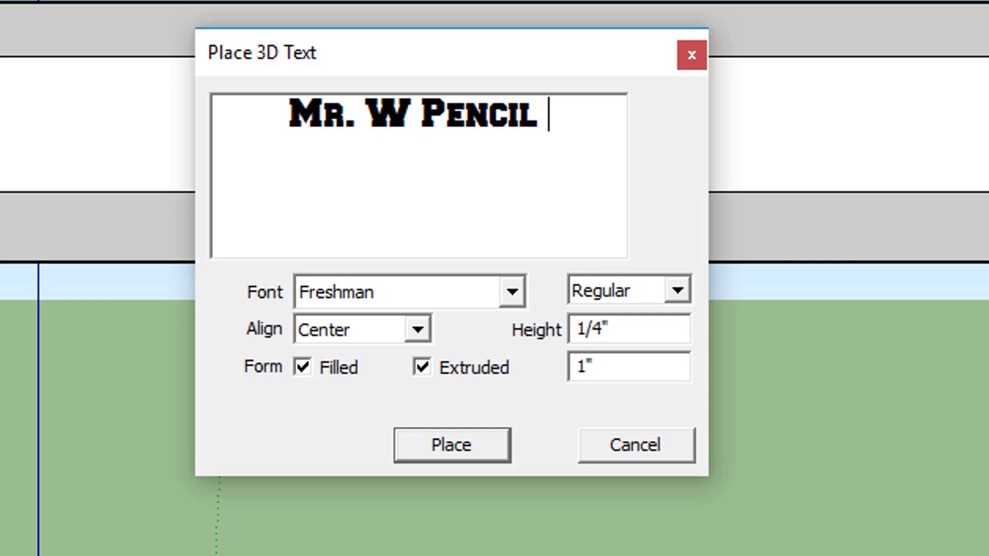
pyautogui.write('Company')
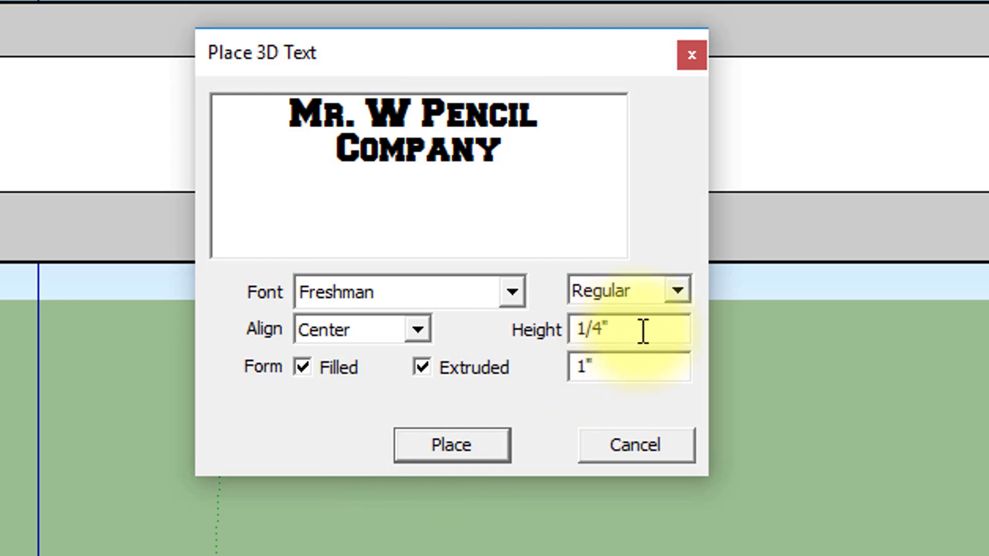
pyautogui.doubleClick(592, 367)
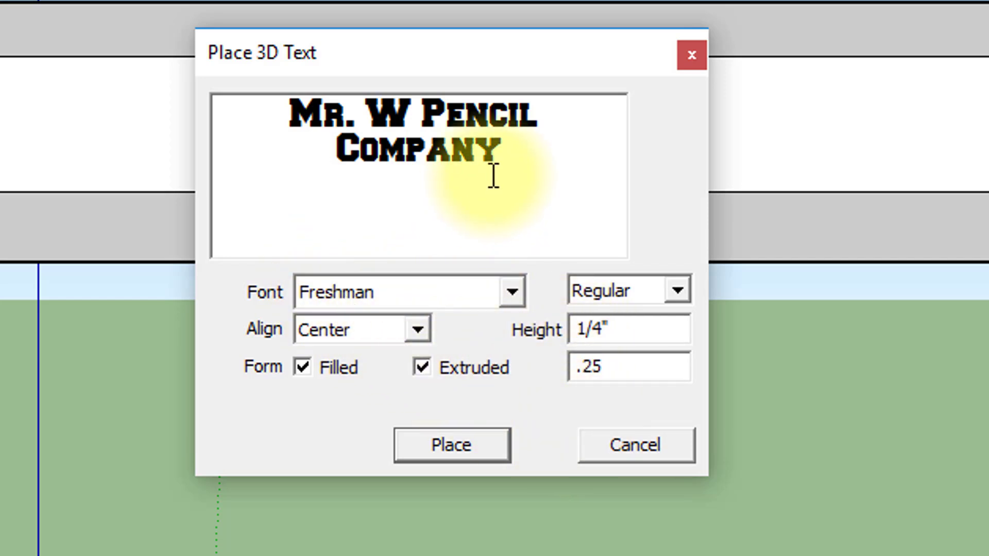
# Change the 3D text's font to Garamond and place the text on the pencil's front face.
pyautogui.moveTo(508, 154); pyautogui.dragTo(278, 72)
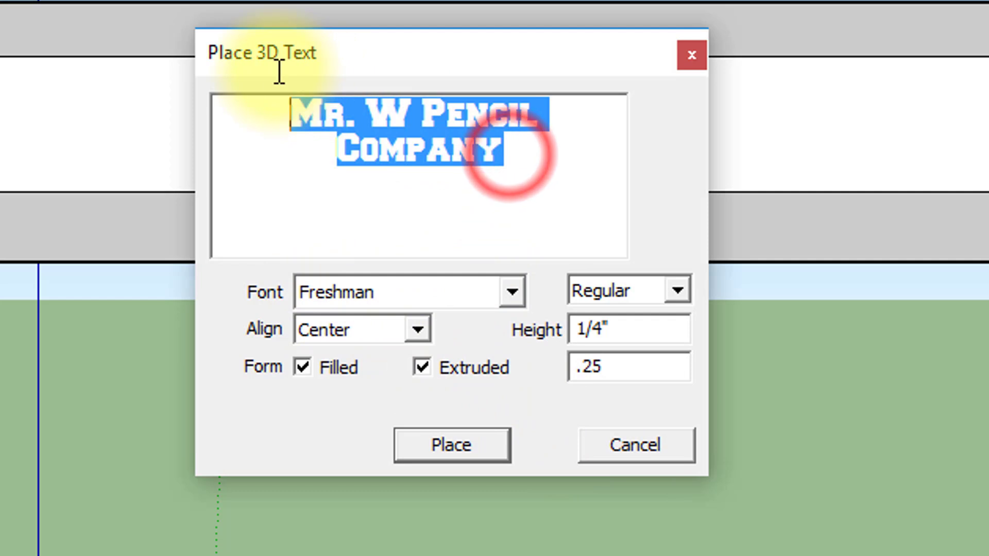
pyautogui.click(511, 292)
pyautogui.click(388, 444)
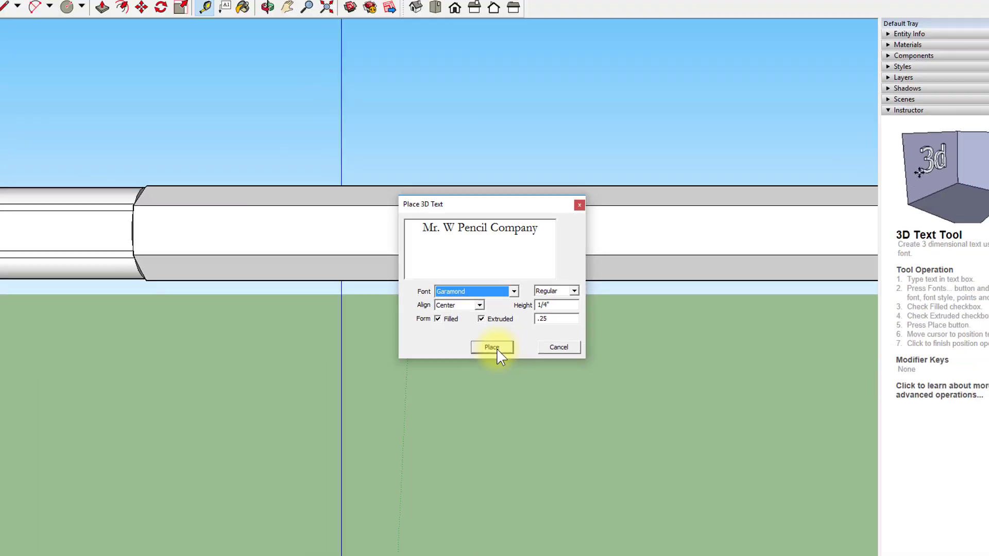
pyautogui.click(467, 451)
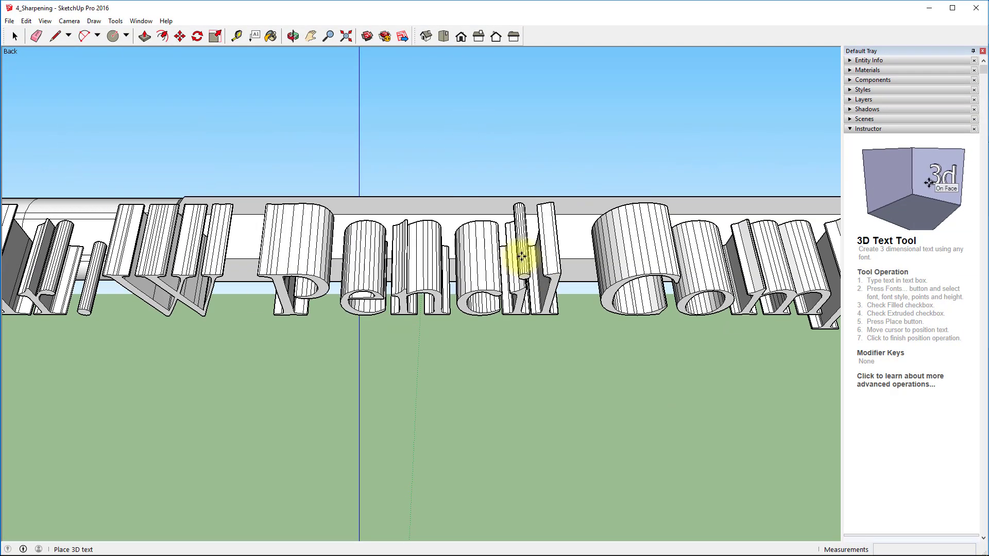
pyautogui.scroll(-2, 539, 259)
pyautogui.scroll(-4, 538, 257)
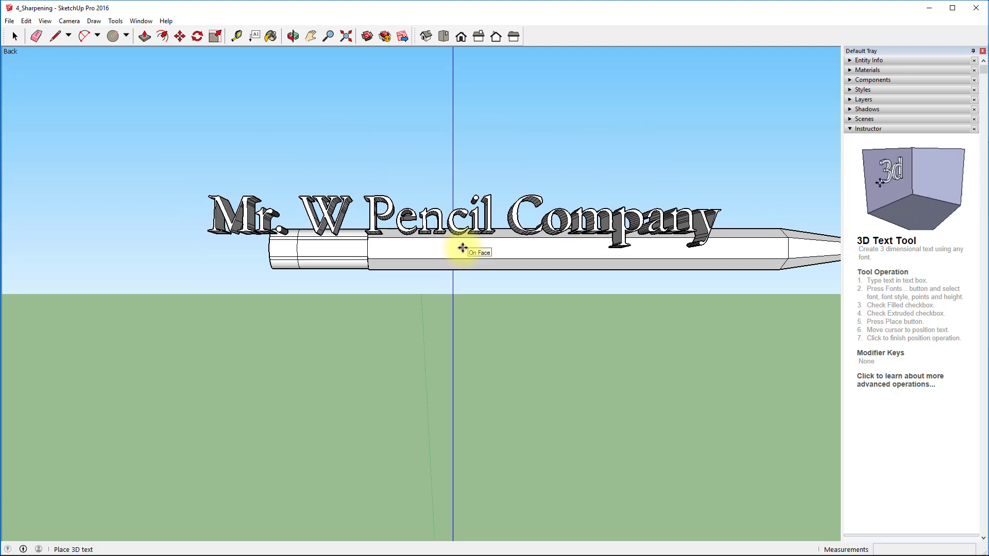
pyautogui.click(462, 249)
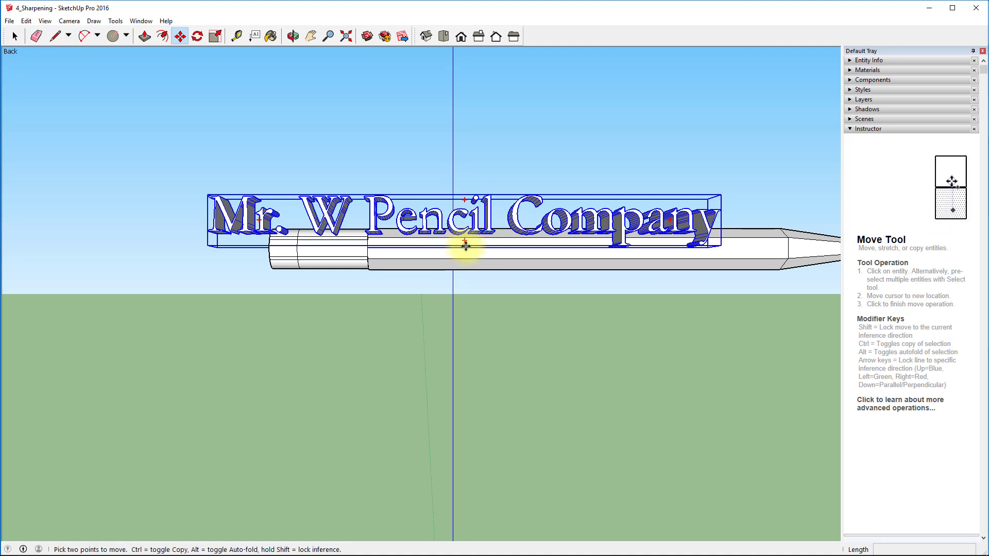
# Scale the 3D text down uniformly from its corner so the lettering fits within the pencil's front face.
pyautogui.click(214, 36)
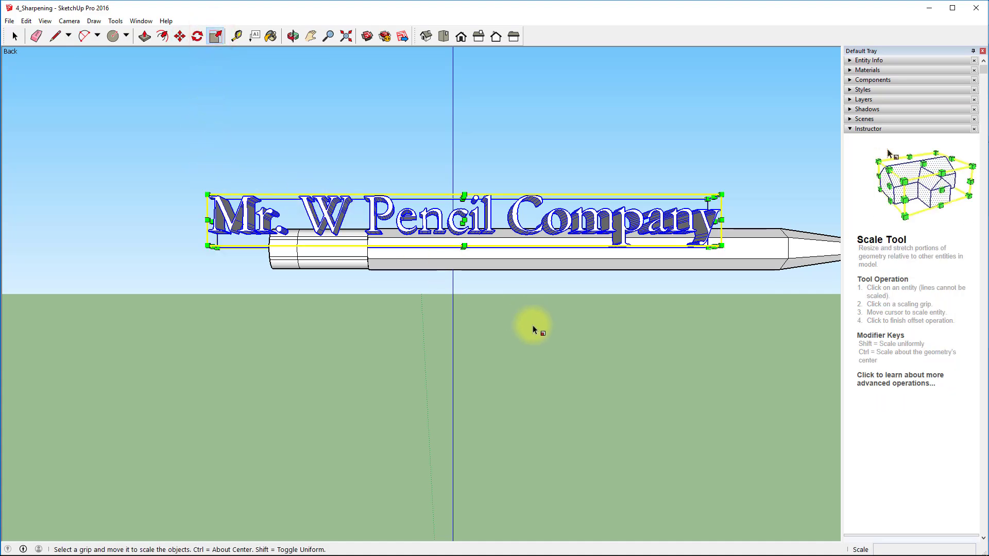
pyautogui.moveTo(534, 329); pyautogui.dragTo(419, 431, button='middle')
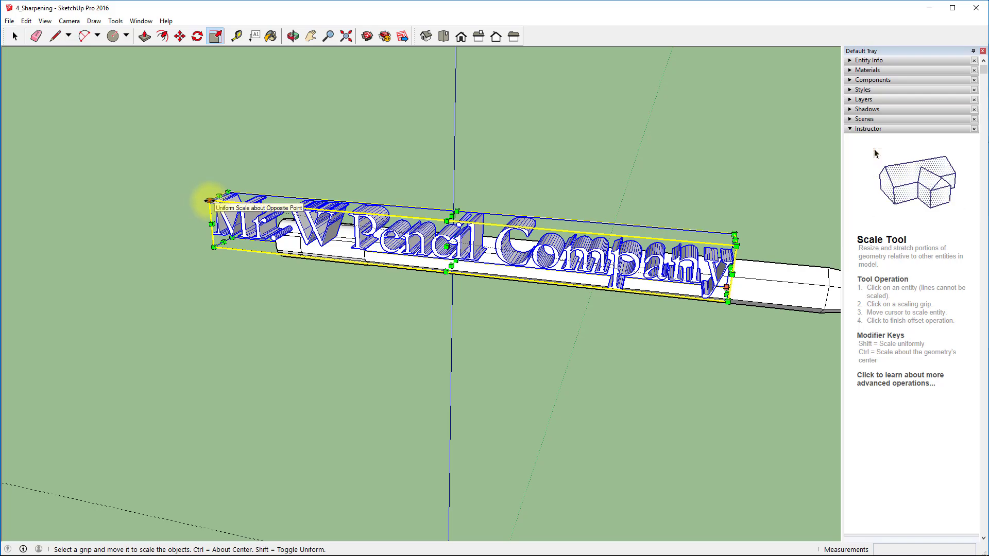
pyautogui.click(208, 201)
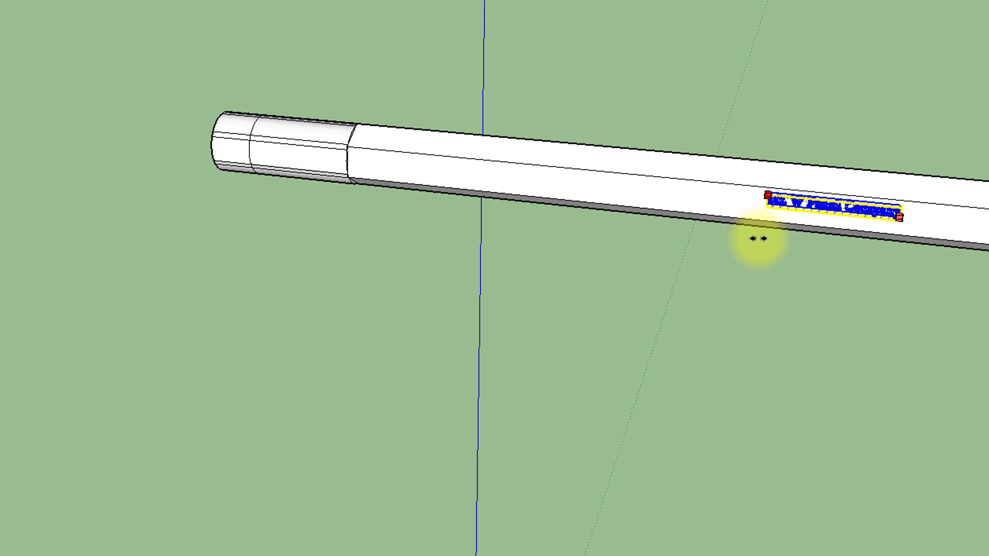
pyautogui.press('s')
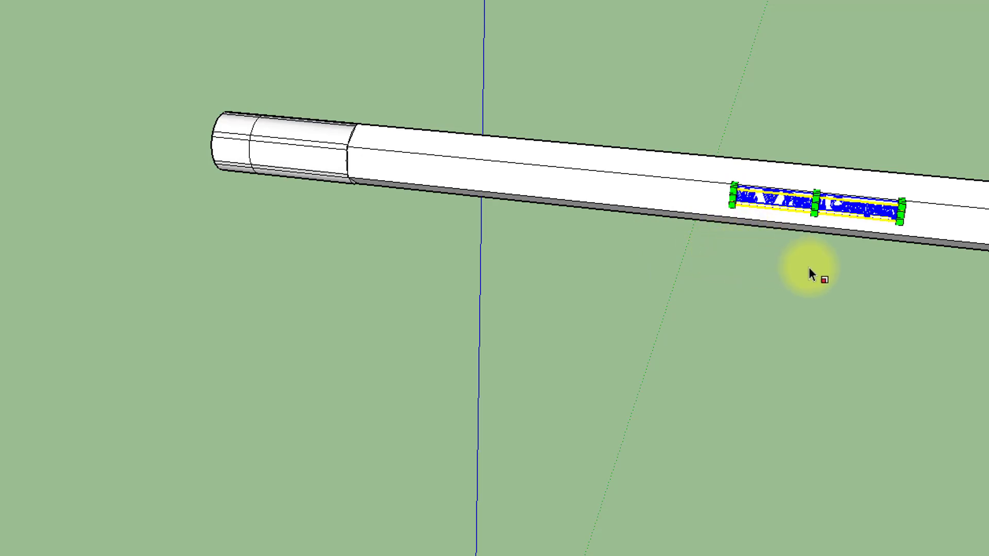
pyautogui.moveTo(818, 276); pyautogui.dragTo(916, 178, button='middle')
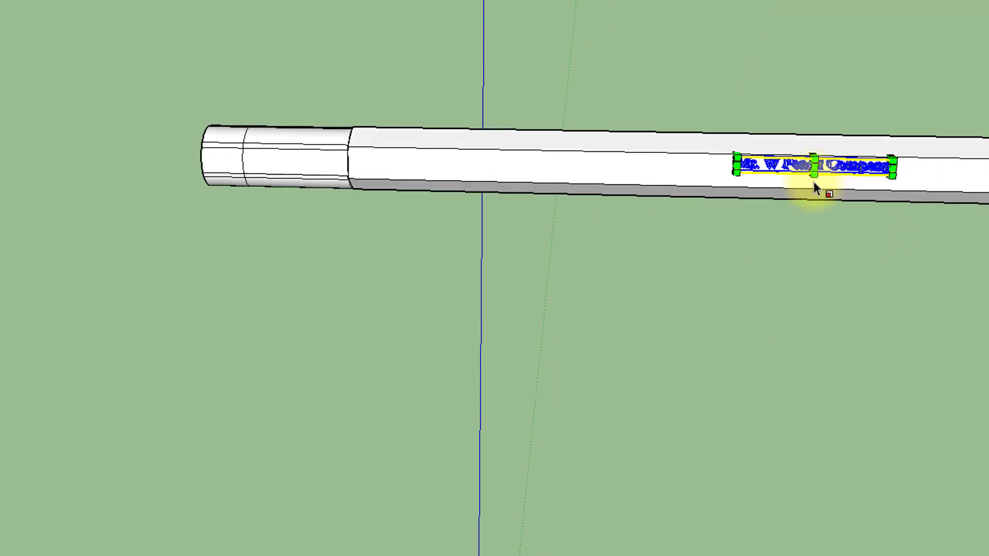
# Move the text along the red axis toward the eraser end, close to the start of the hexagonal body.
pyautogui.press('space')
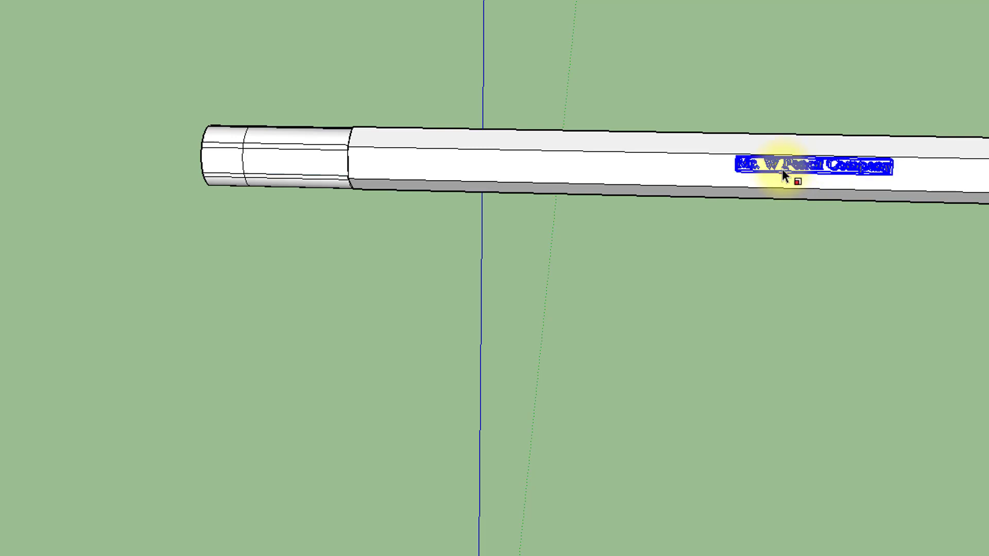
pyautogui.click(783, 90)
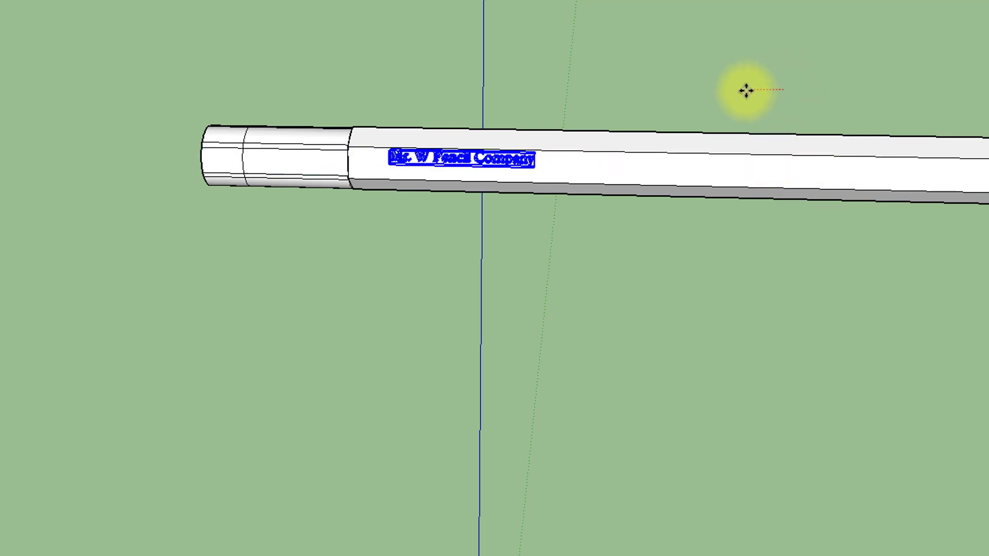
pyautogui.click(746, 91)
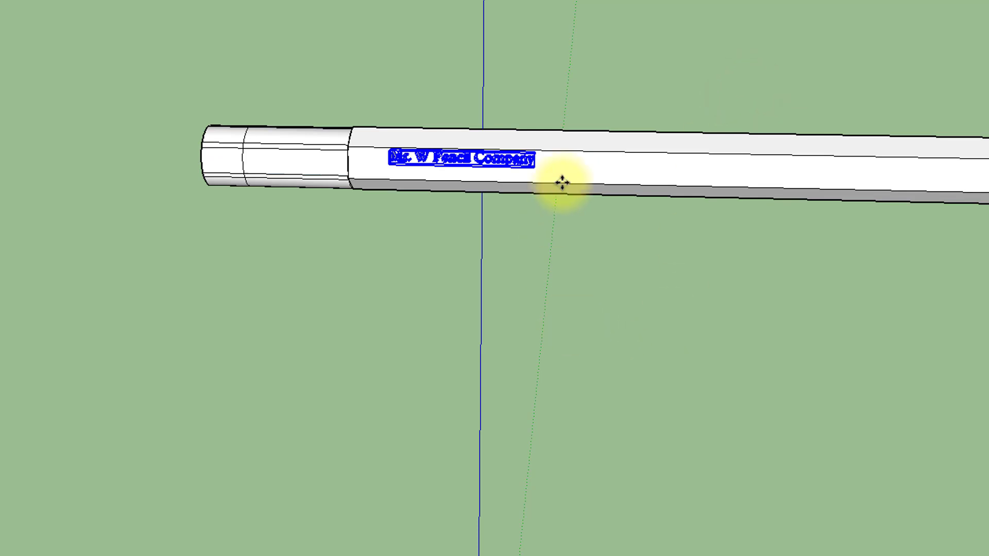
# Try to thin the lettering by scaling its depth toward the pencil face, and undo the scaling.
pyautogui.moveTo(576, 128)
pyautogui.mouseDown(button='middle')
pyautogui.moveTo(548, 215)
pyautogui.moveTo(451, 355)
pyautogui.moveTo(431, 424)
pyautogui.moveTo(515, 296)
pyautogui.mouseUp(button='middle')
pyautogui.scroll(5, 446, 214)
pyautogui.scroll(4, 420, 79)
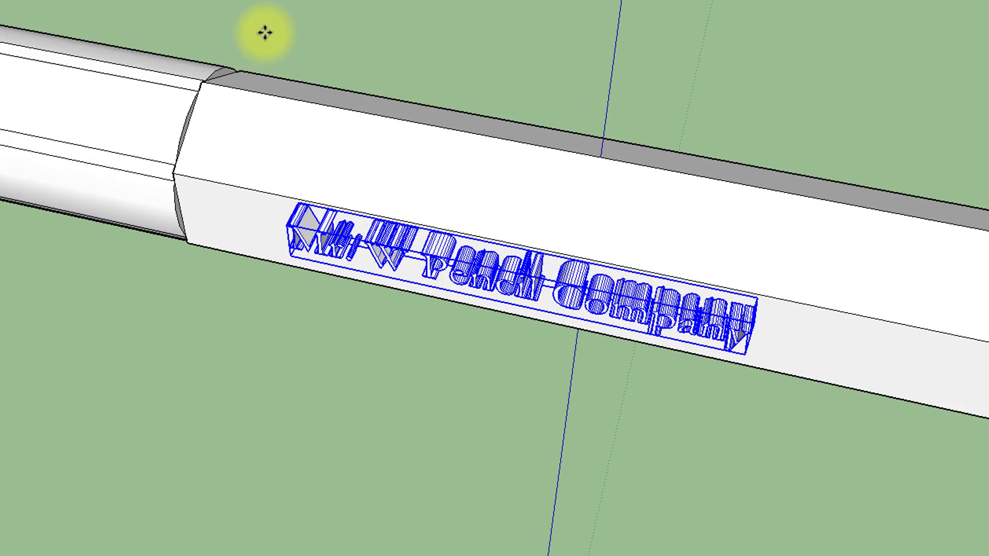
pyautogui.press('s')
pyautogui.scroll(1, 496, 320)
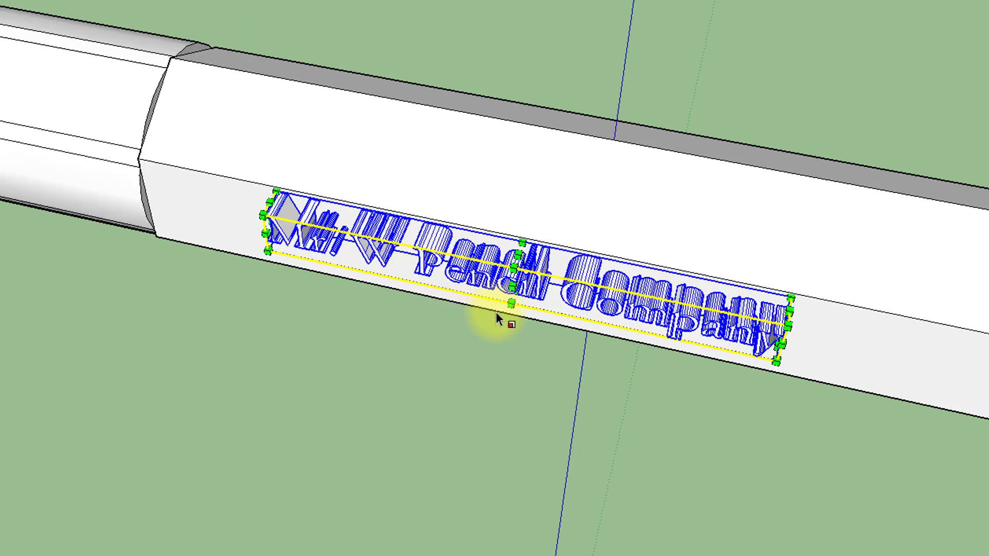
pyautogui.scroll(2, 498, 319)
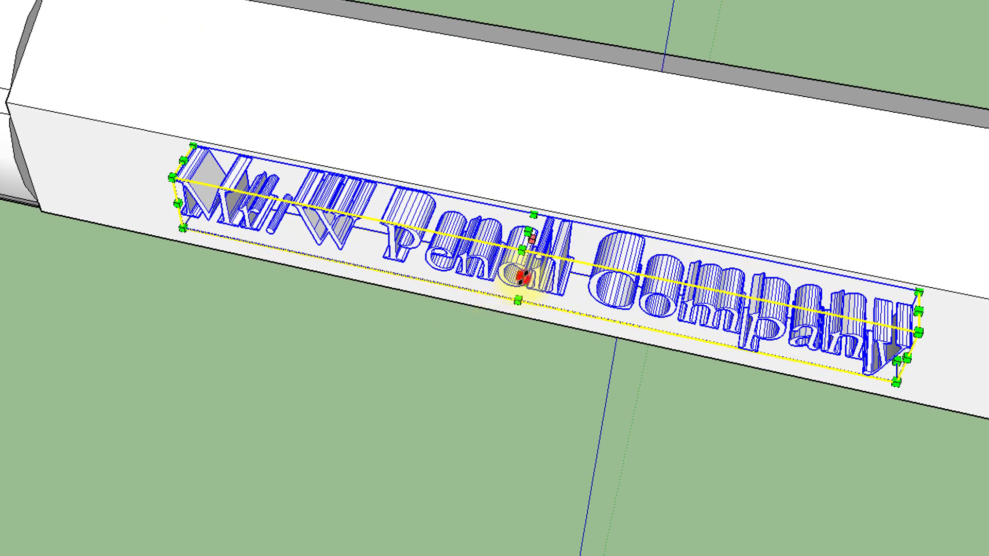
pyautogui.click(523, 277)
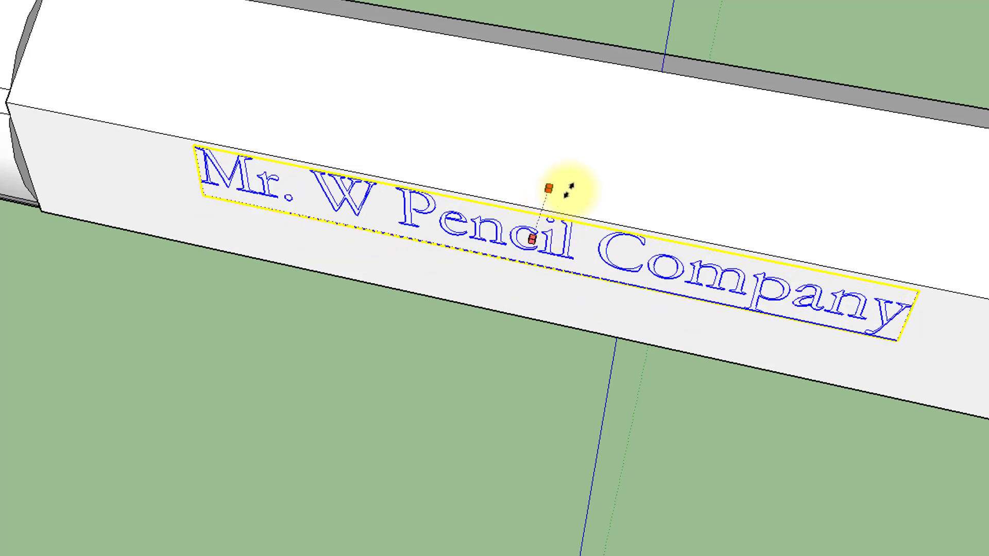
pyautogui.click(525, 263)
pyautogui.click(531, 239)
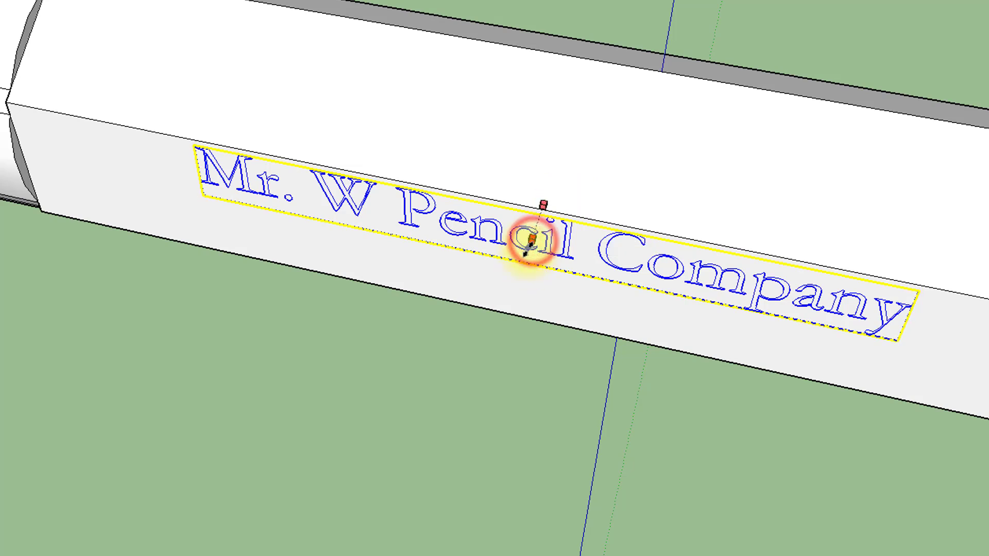
pyautogui.click(531, 240)
pyautogui.click(532, 239)
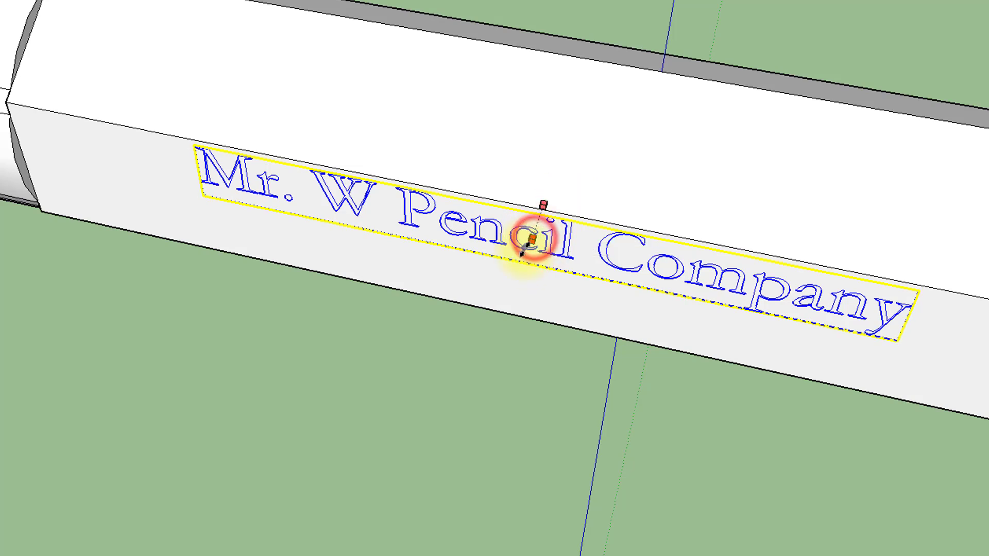
pyautogui.click(526, 261)
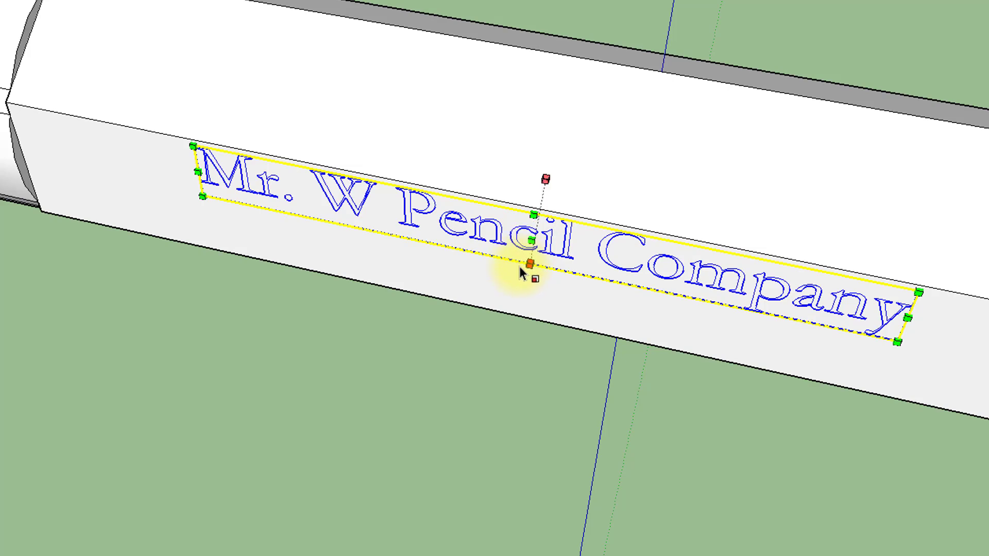
pyautogui.hotkey('ctrl', 'z')
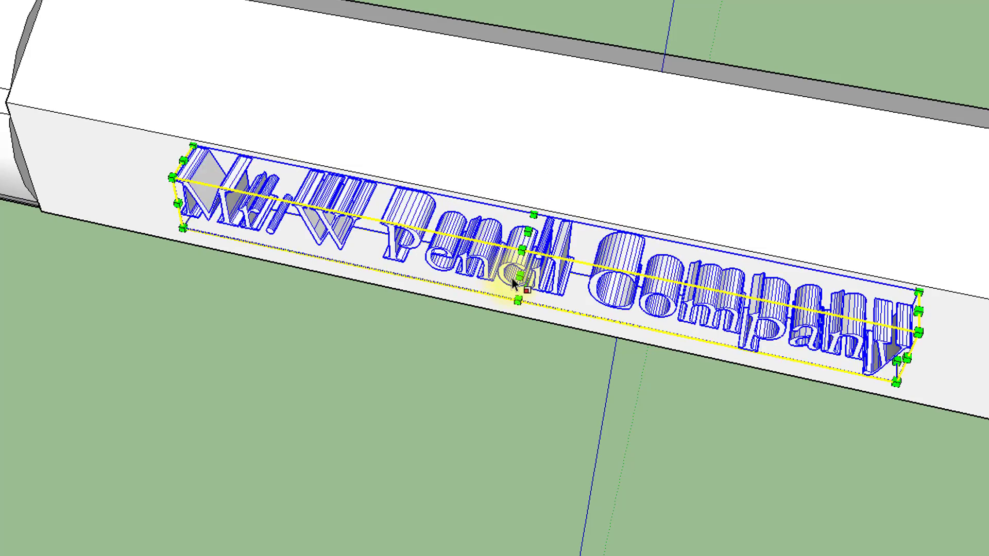
# Scale the text's depth along its blue axis so the letters stand only slightly raised from the pencil face.
pyautogui.click(519, 278)
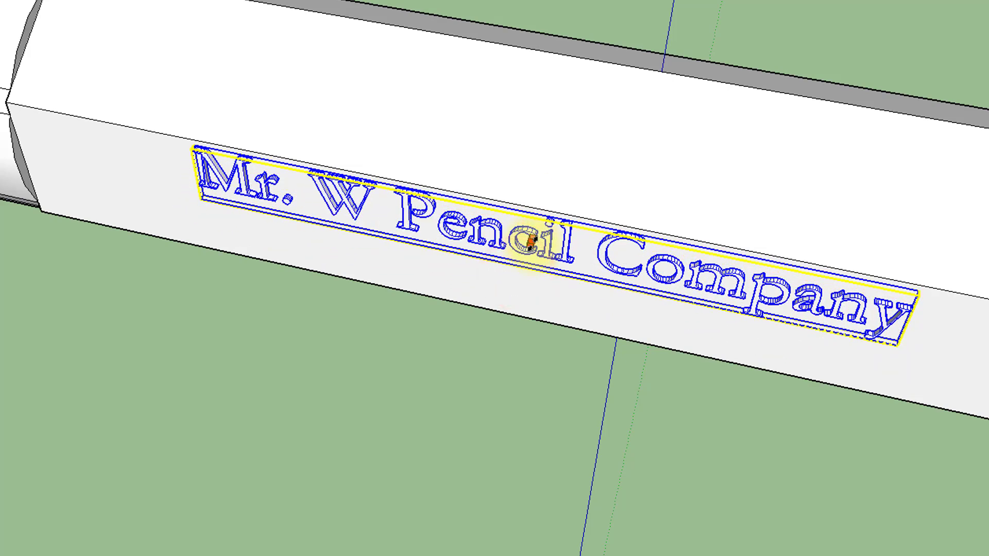
pyautogui.click(528, 256)
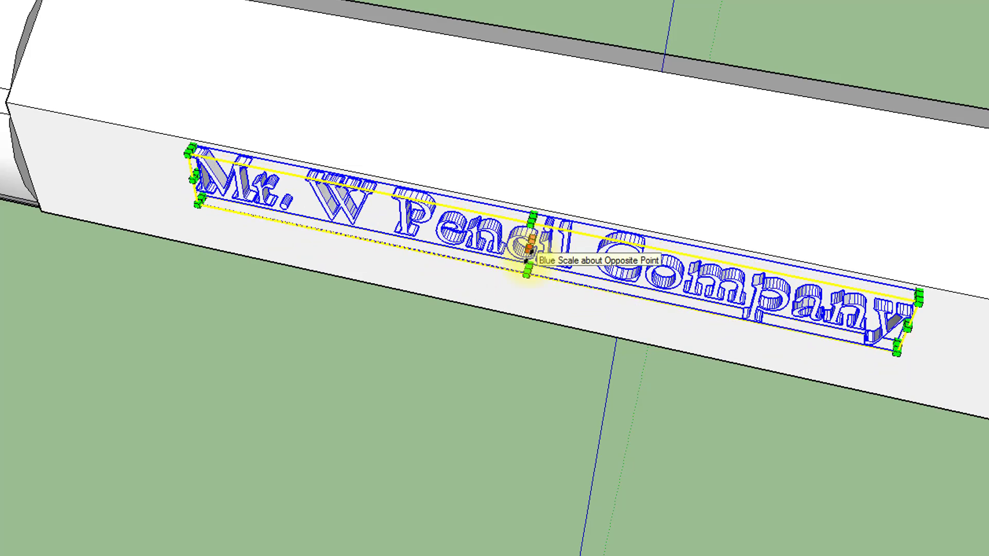
pyautogui.moveTo(530, 249); pyautogui.dragTo(535, 235)
pyautogui.scroll(5, 527, 254)
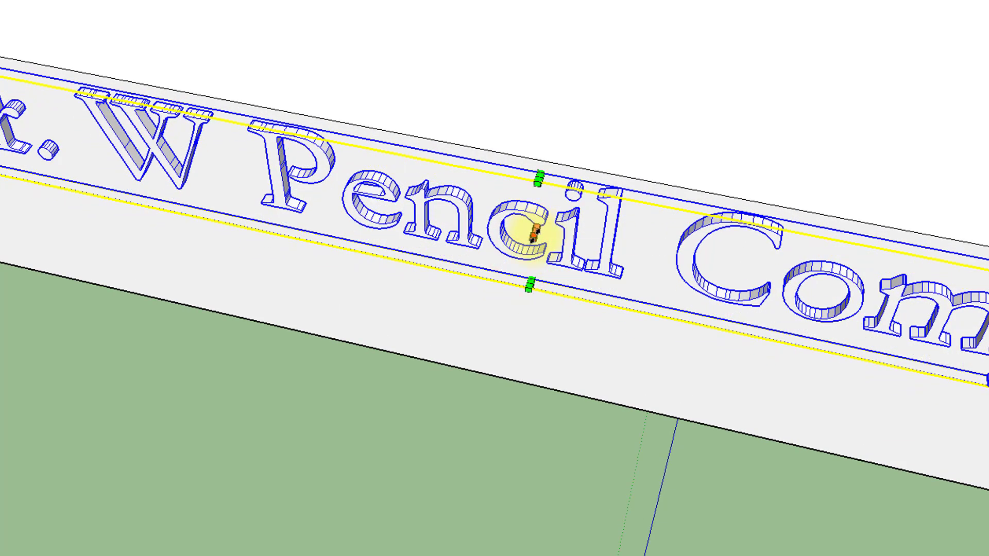
# Try to scale the lettering's depth down flush with the pencil face, and undo the scaling.
pyautogui.scroll(3, 534, 234)
pyautogui.moveTo(530, 237); pyautogui.dragTo(547, 218)
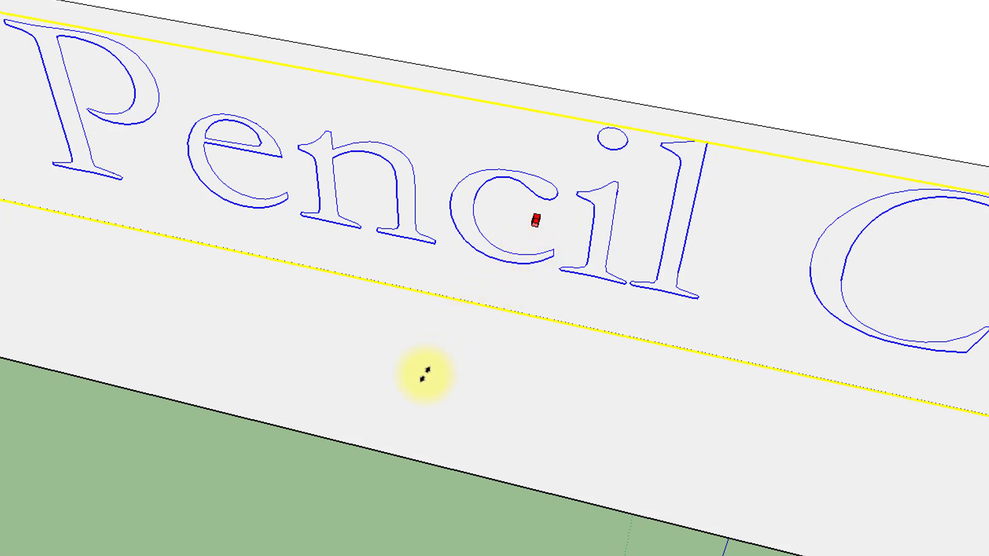
pyautogui.hotkey('ctrl', 'z')
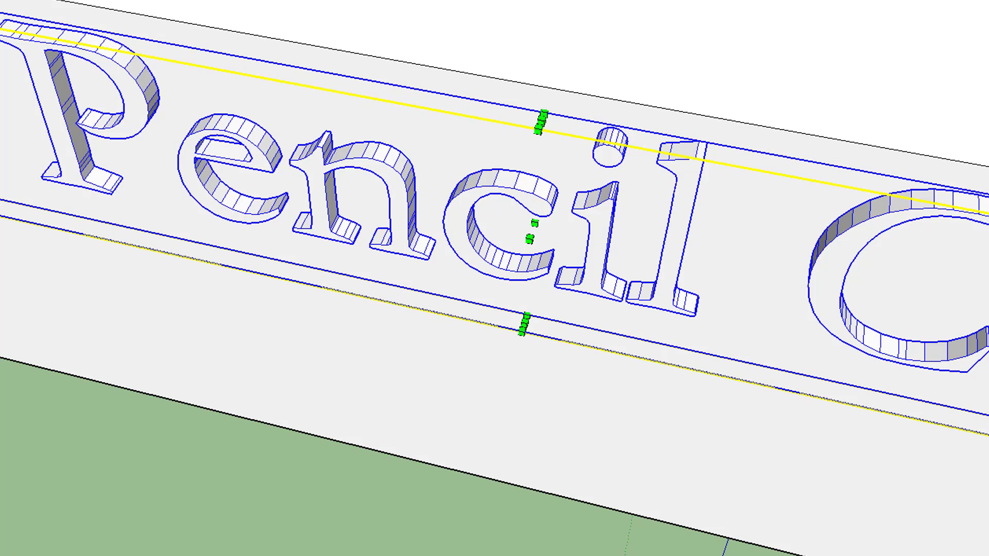
# Scale the lettering's depth toward the pencil face until only a very thin raised layer is left.
pyautogui.click(528, 237)
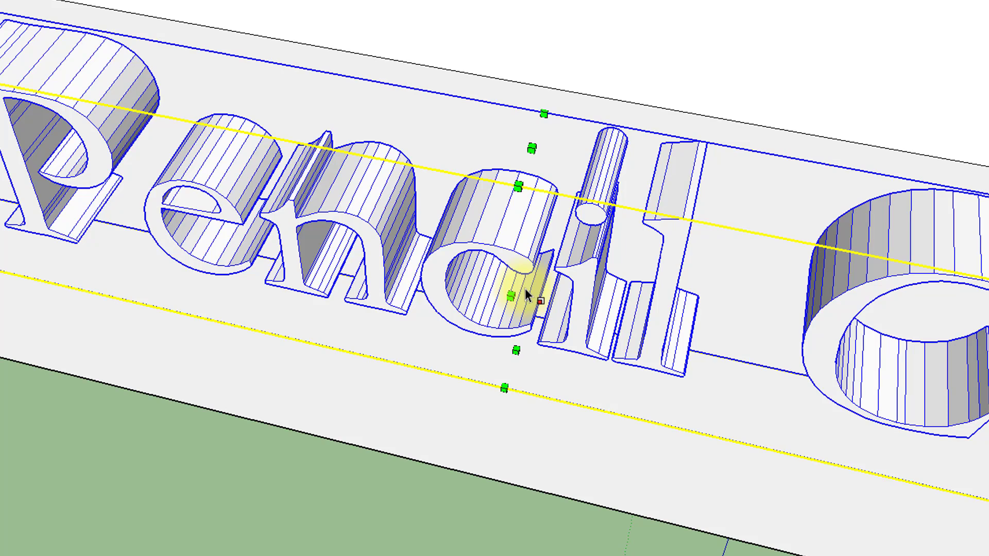
pyautogui.press('Escape')
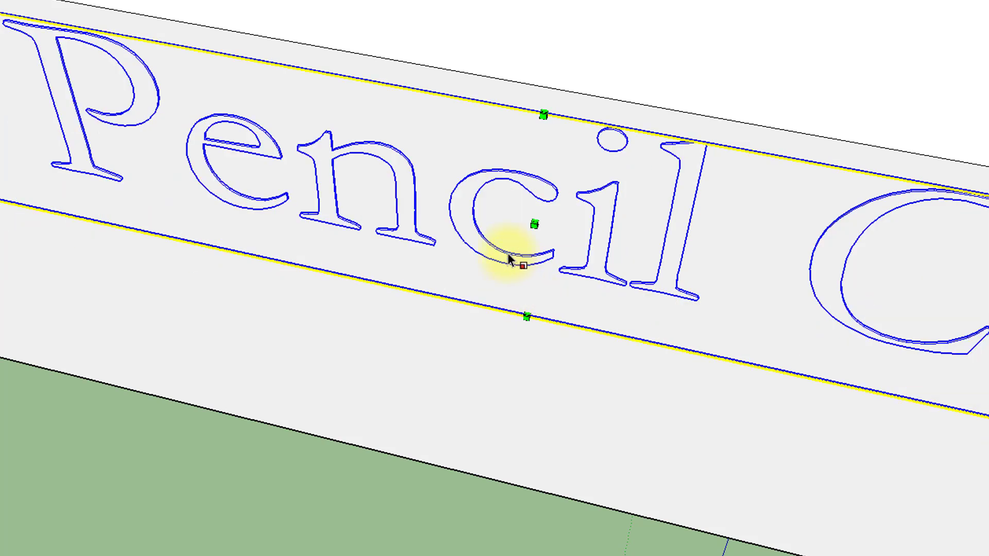
pyautogui.scroll(-2, 426, 97)
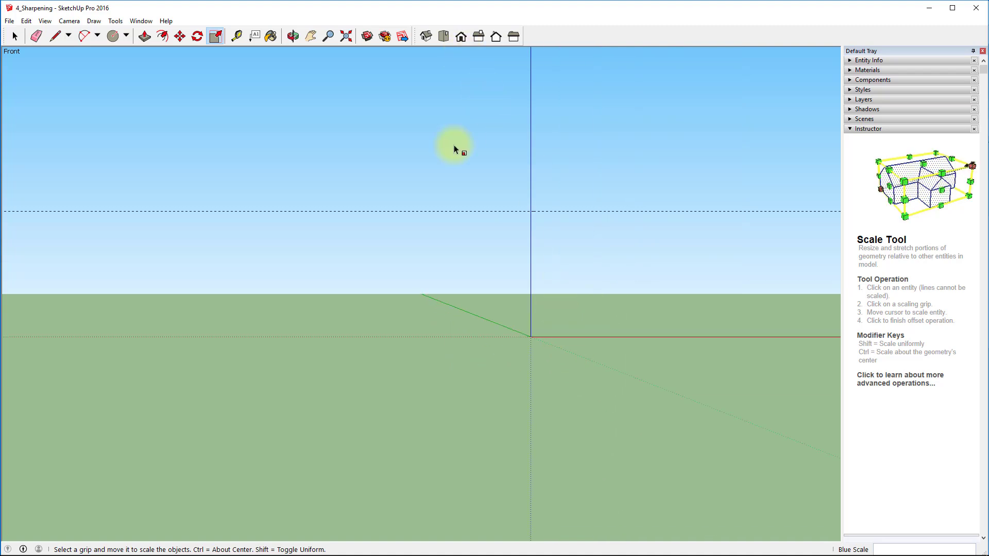
# From the back view, move the lettering down to mid-height of the pencil face and slightly toward the eraser end, and deselect it.
pyautogui.click(343, 38)
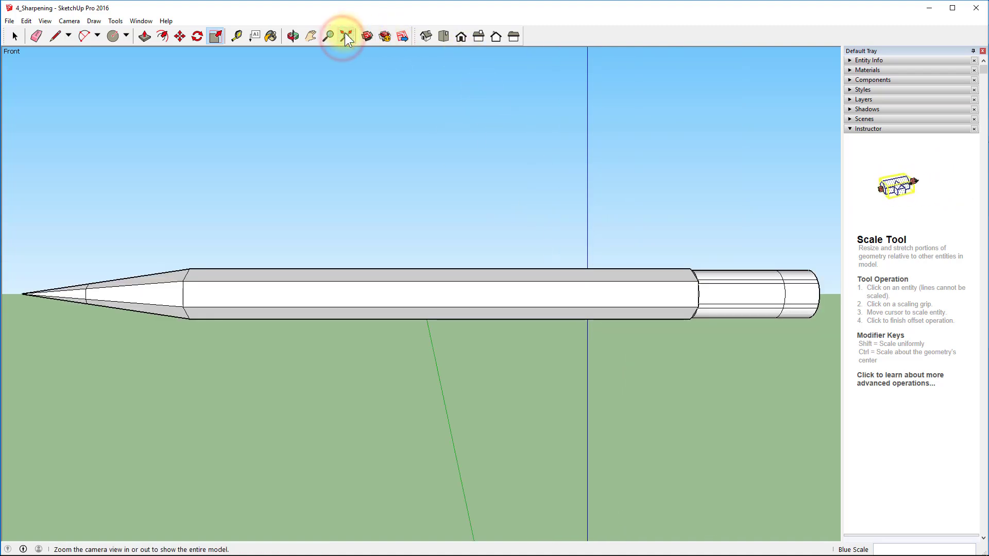
pyautogui.click(476, 38)
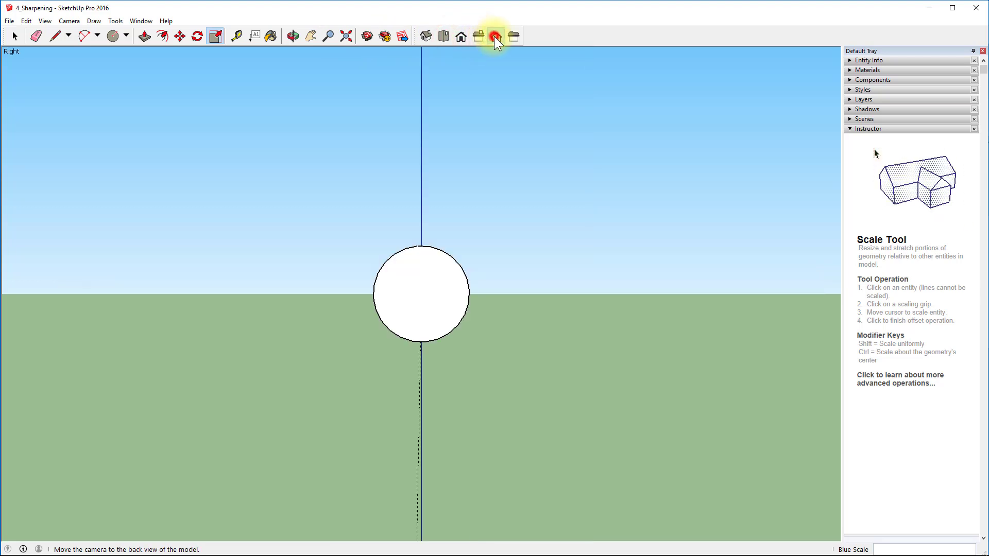
pyautogui.click(494, 36)
pyautogui.scroll(6, 206, 288)
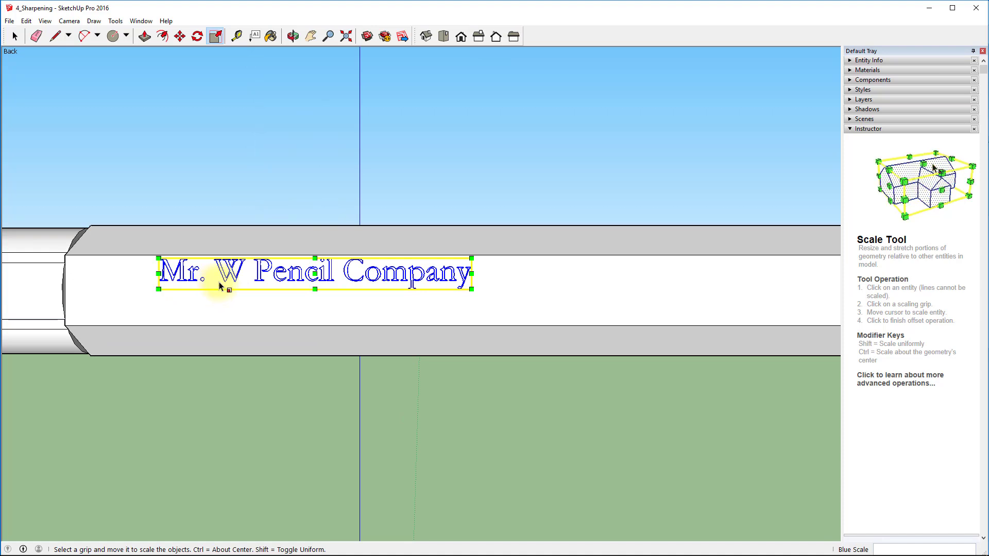
pyautogui.press('m')
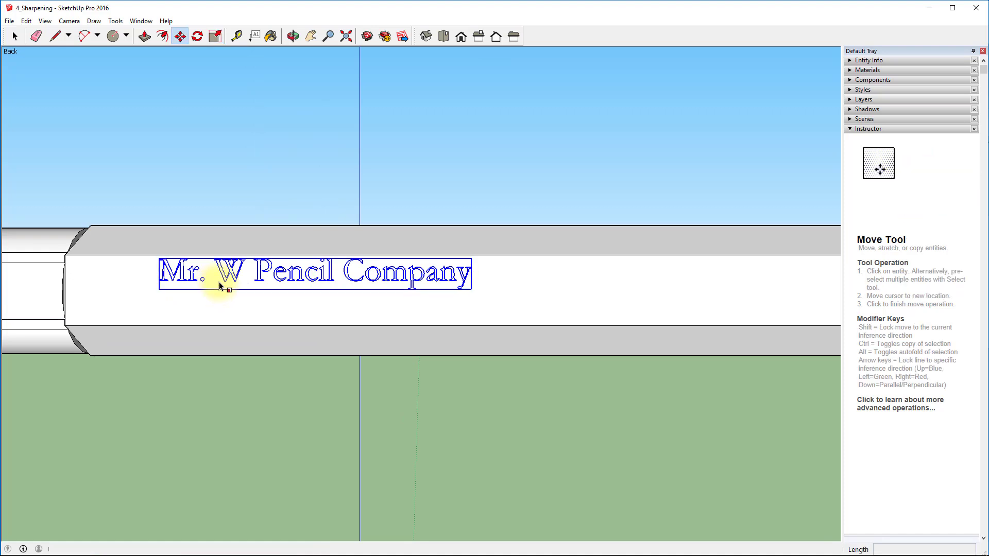
pyautogui.click(248, 273)
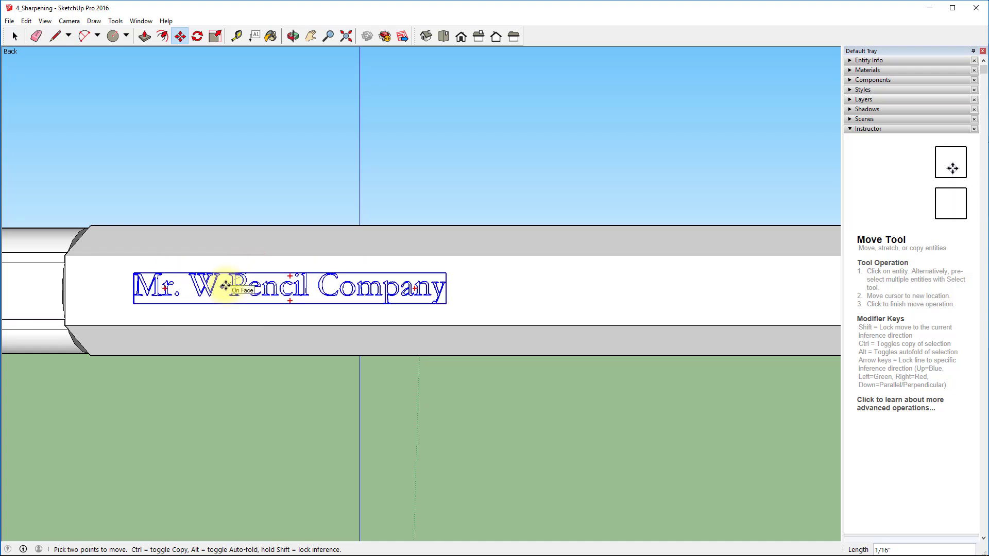
pyautogui.click(226, 286)
pyautogui.moveTo(482, 346); pyautogui.dragTo(274, 464, button='middle')
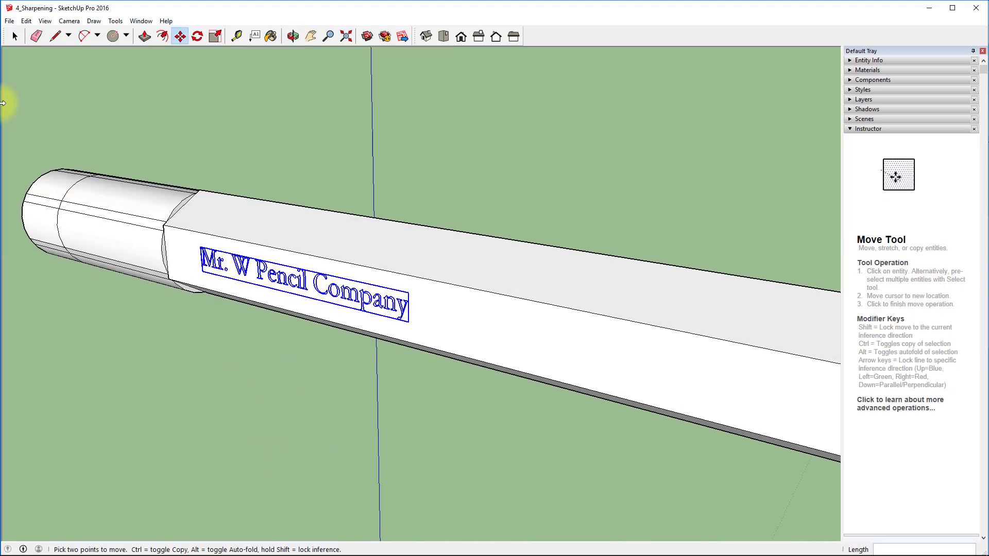
pyautogui.click(14, 36)
pyautogui.click(227, 137)
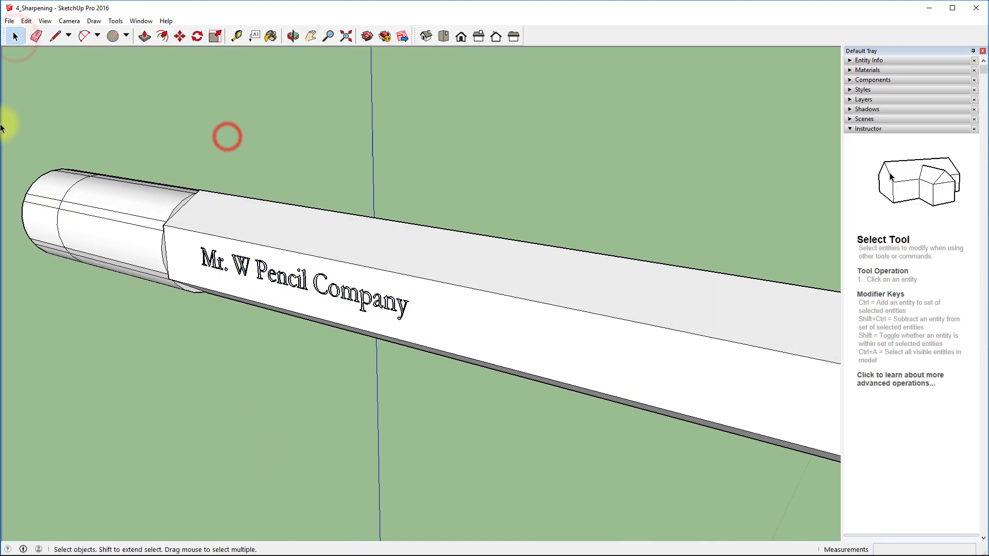
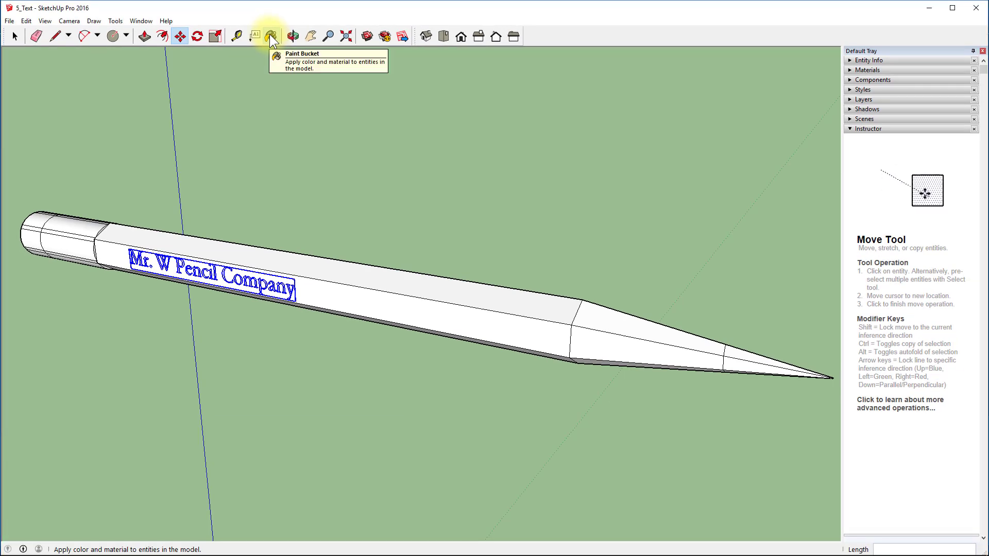
# Start the Paint Bucket and enlarge the material collection thumbnails to Large, then to Extra Large, so the collection names are readable.
pyautogui.click(272, 37)
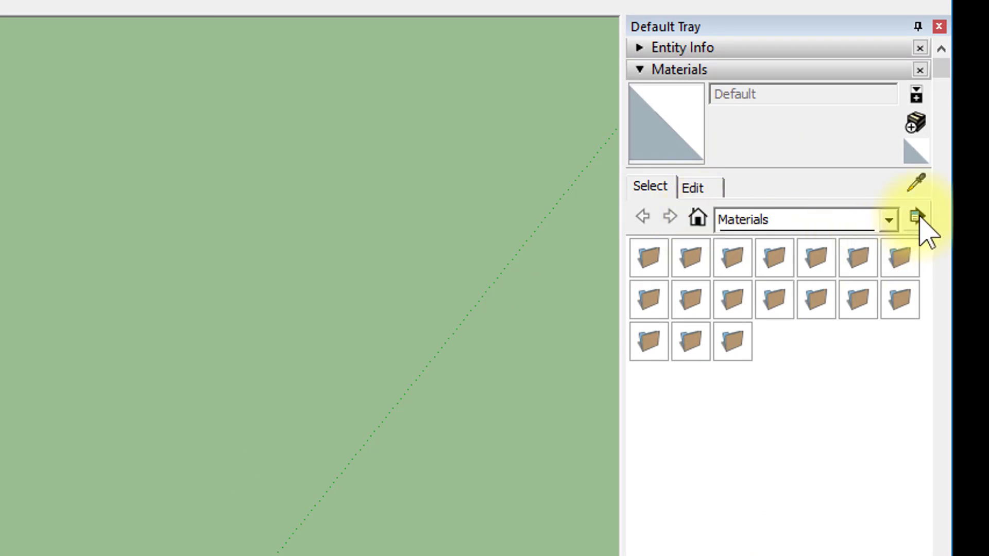
pyautogui.click(919, 216)
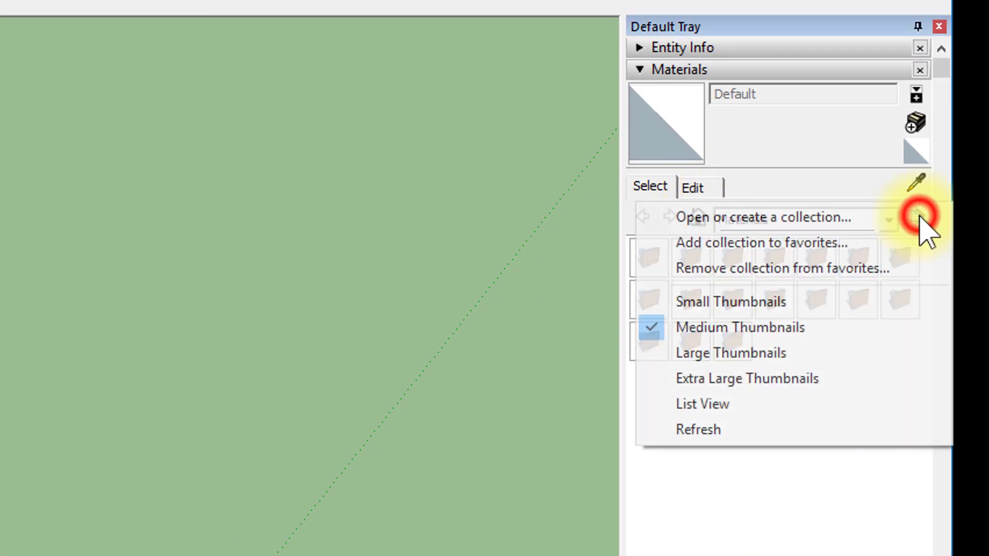
pyautogui.click(769, 355)
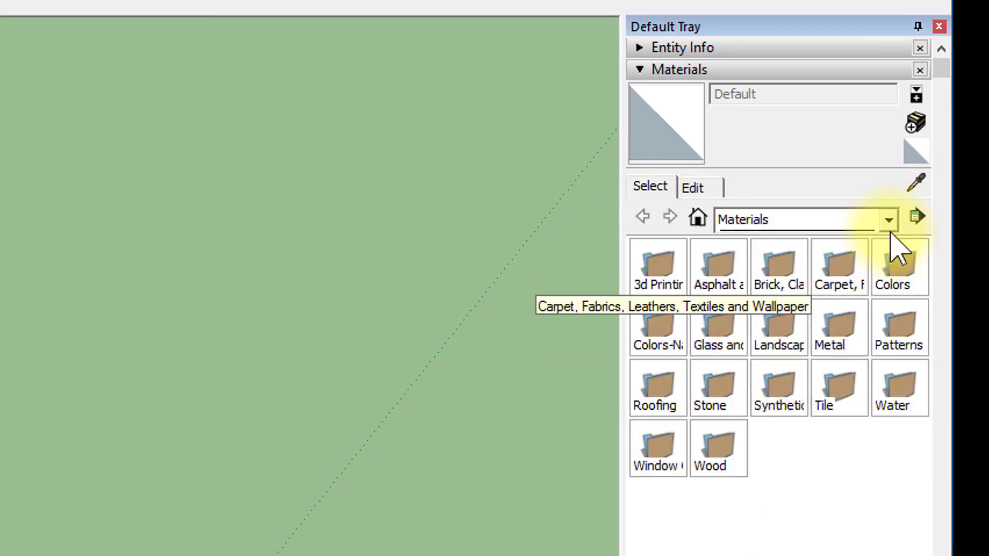
pyautogui.click(916, 218)
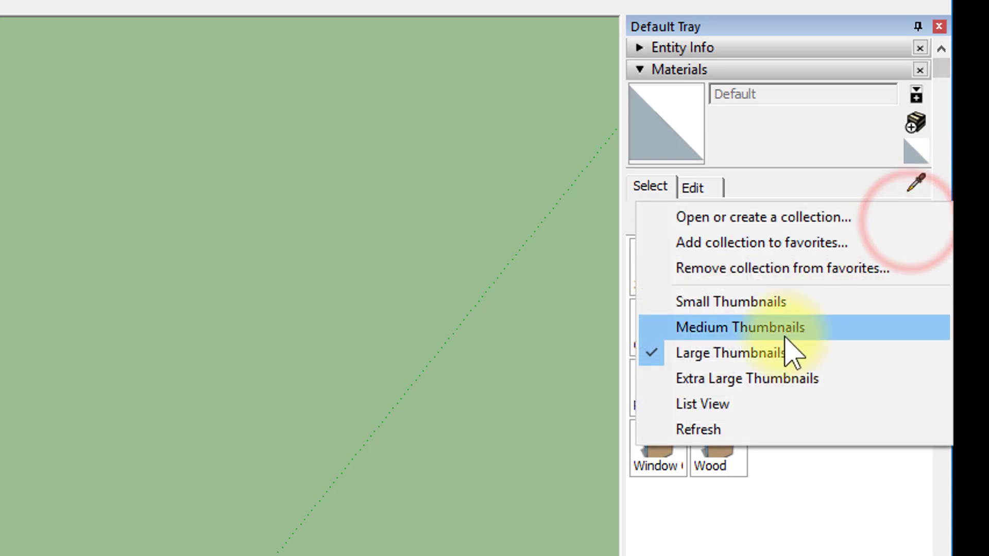
pyautogui.click(765, 383)
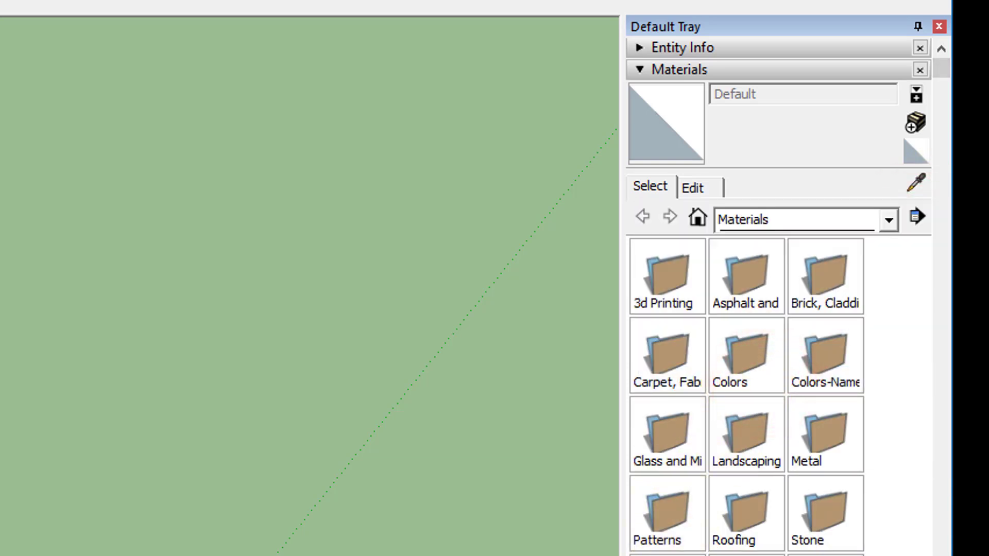
# Open the Colors material collection and set its swatches to Medium Thumbnails.
pyautogui.doubleClick(750, 356)
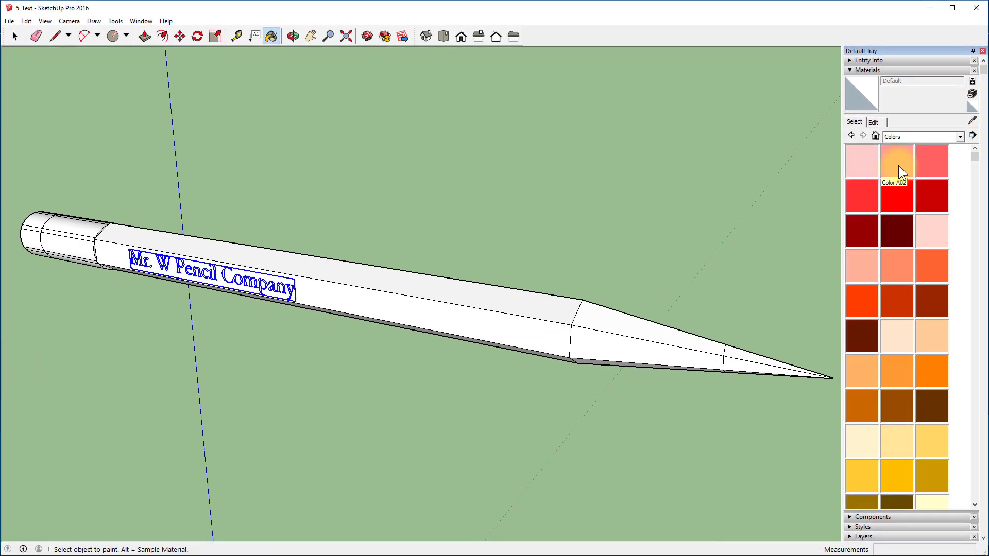
pyautogui.click(973, 135)
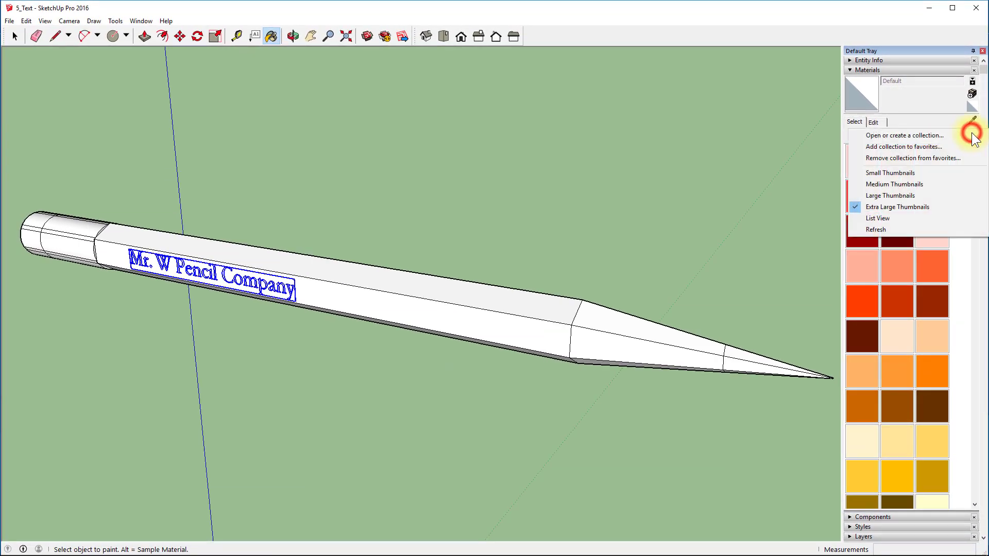
pyautogui.click(908, 184)
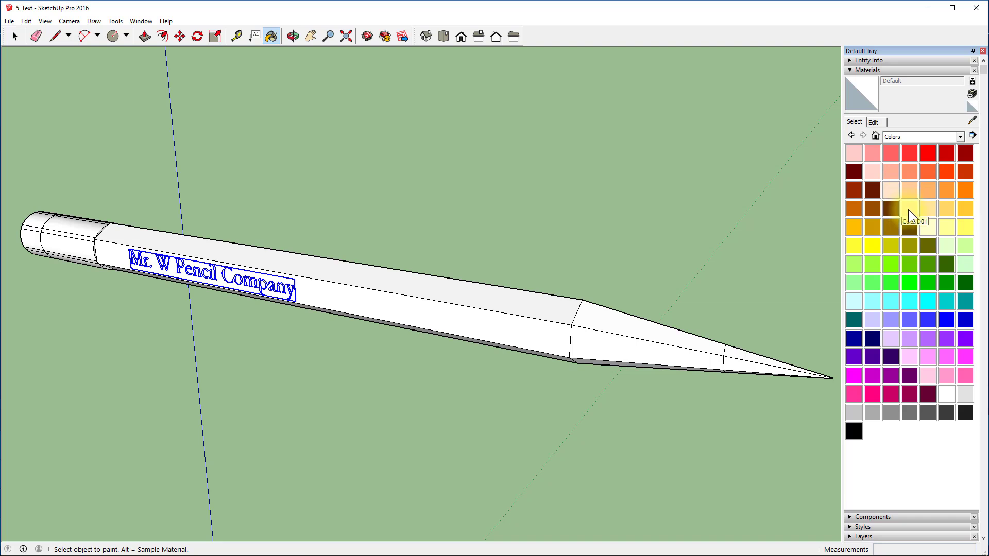
# Paint the long faces all around the pencil's hexagonal body with yellow Color E04.
pyautogui.click(854, 243)
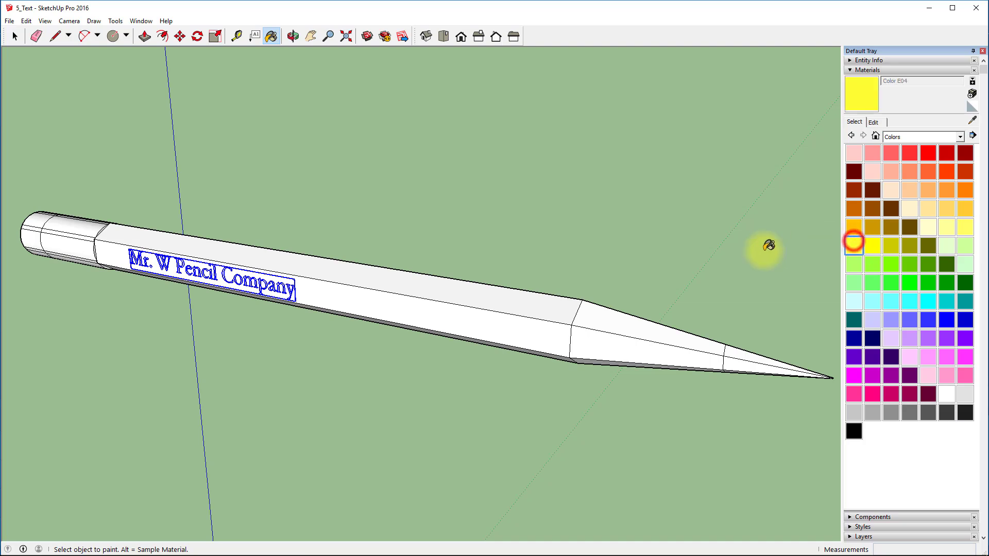
pyautogui.click(457, 318)
pyautogui.moveTo(448, 369); pyautogui.dragTo(467, 236, button='middle')
pyautogui.click(469, 251)
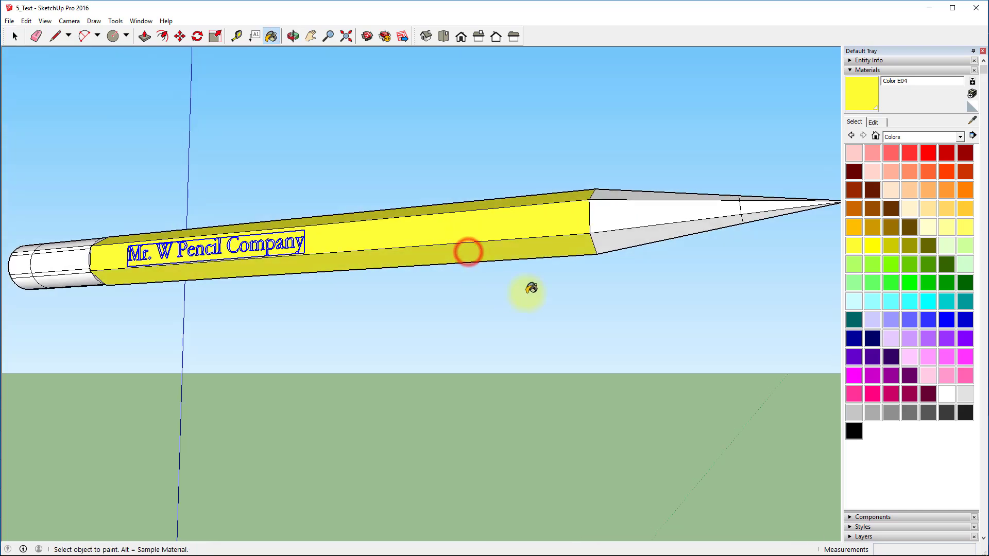
pyautogui.moveTo(619, 282)
pyautogui.mouseDown(button='middle')
pyautogui.moveTo(400, 250)
pyautogui.moveTo(137, 264)
pyautogui.moveTo(62, 285)
pyautogui.mouseUp(button='middle')
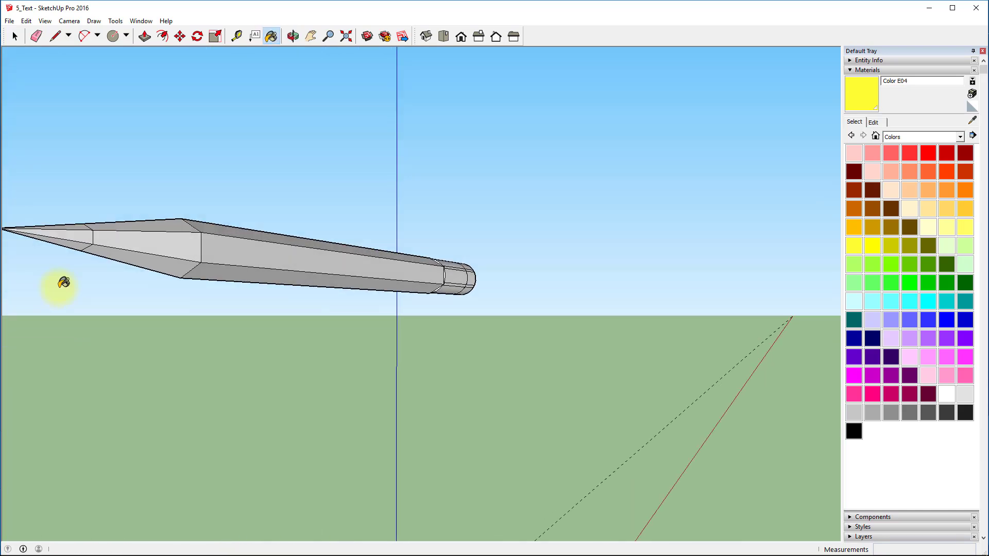
pyautogui.click(264, 235)
pyautogui.click(264, 256)
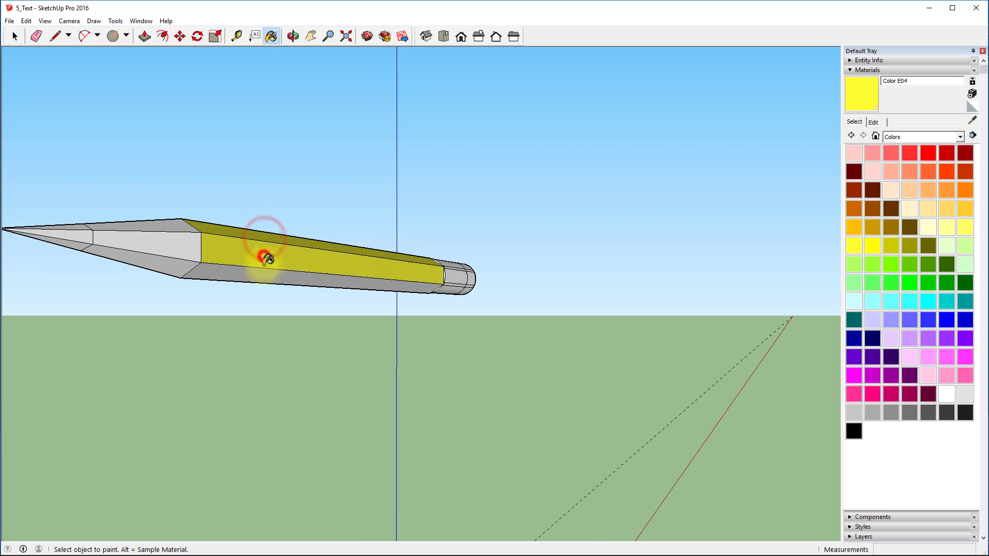
pyautogui.click(269, 275)
# Deselect the "Mr. W Pencil Company" lettering and paint it with black Color M09.
pyautogui.moveTo(226, 320)
pyautogui.mouseDown(button='middle')
pyautogui.moveTo(578, 353)
pyautogui.moveTo(585, 453)
pyautogui.moveTo(614, 406)
pyautogui.moveTo(640, 400)
pyautogui.mouseUp(button='middle')
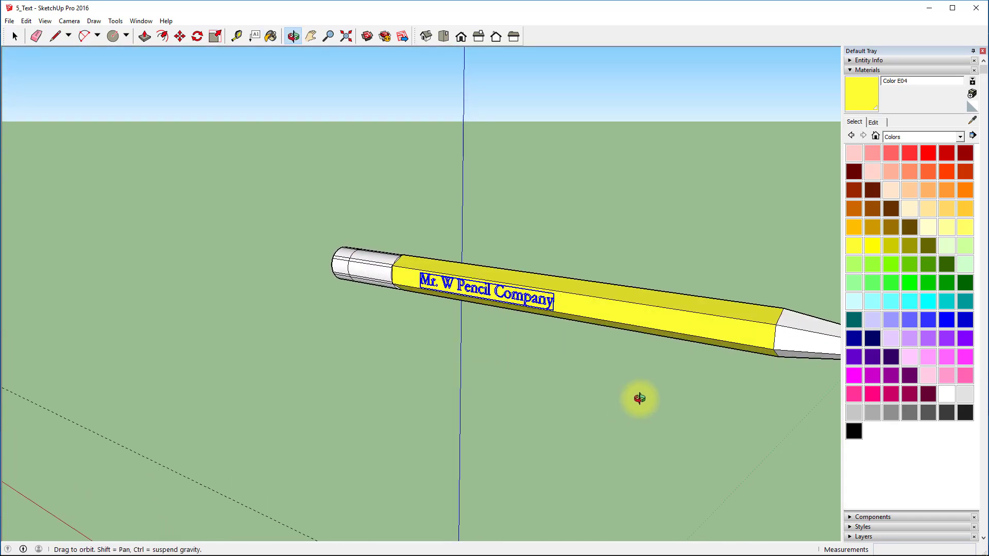
pyautogui.click(15, 38)
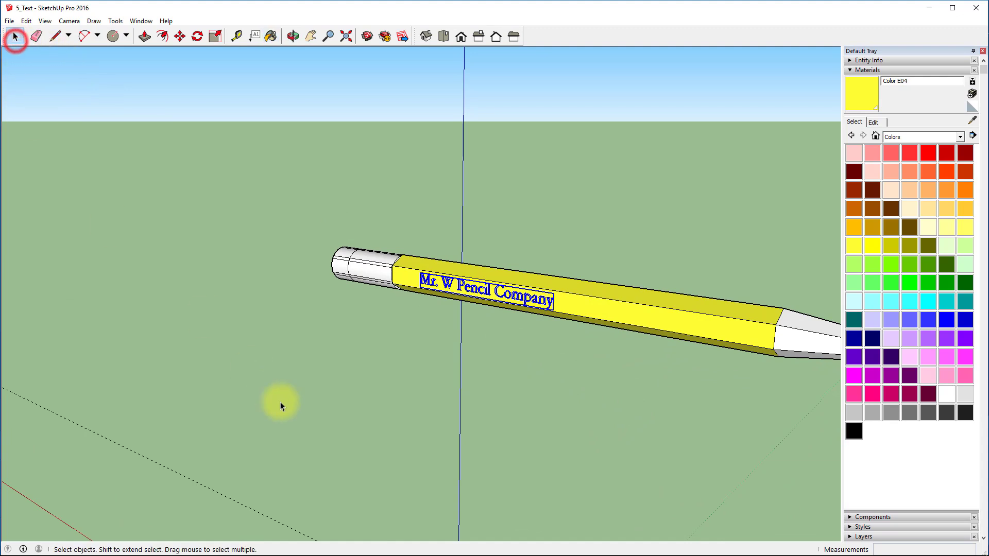
pyautogui.click(378, 370)
pyautogui.scroll(3, 521, 277)
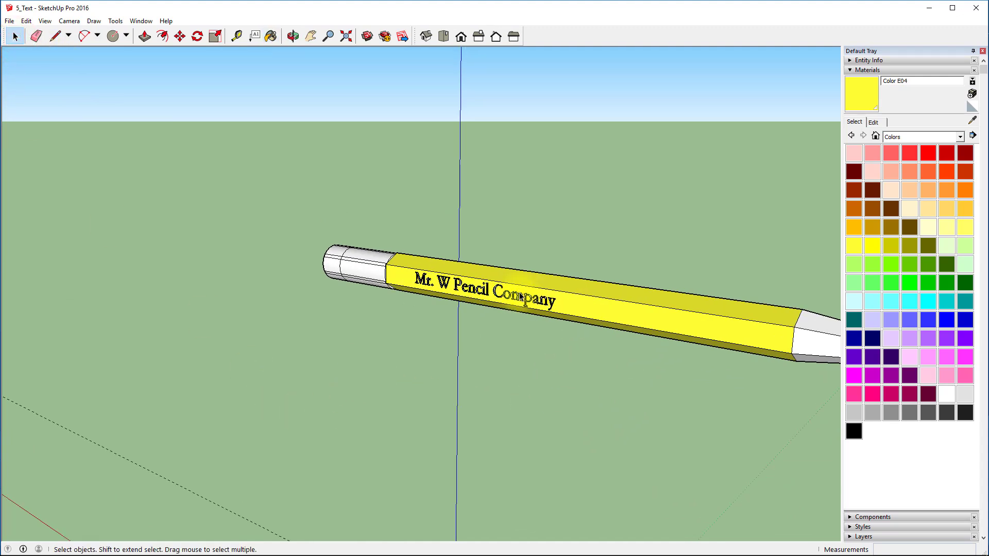
pyautogui.scroll(3, 571, 245)
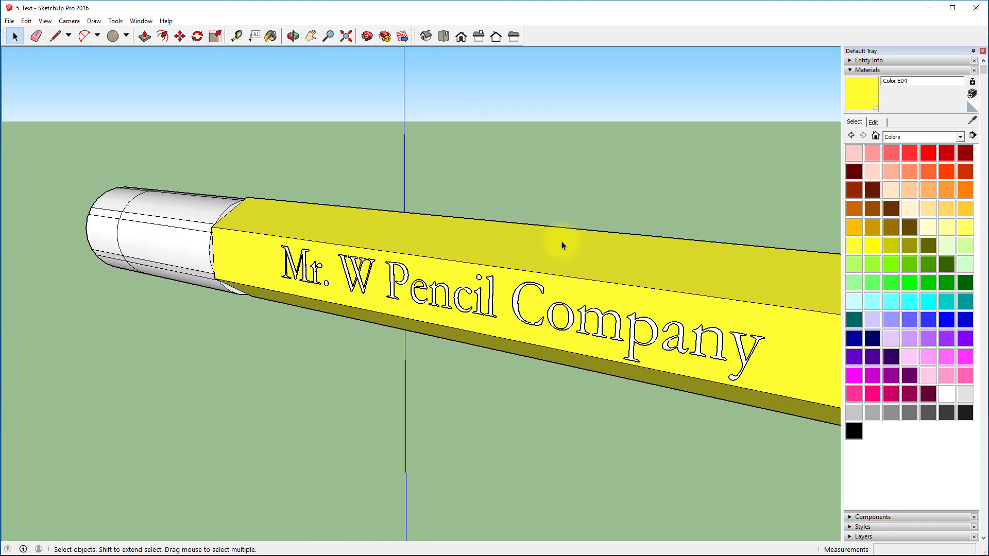
pyautogui.scroll(1, 535, 250)
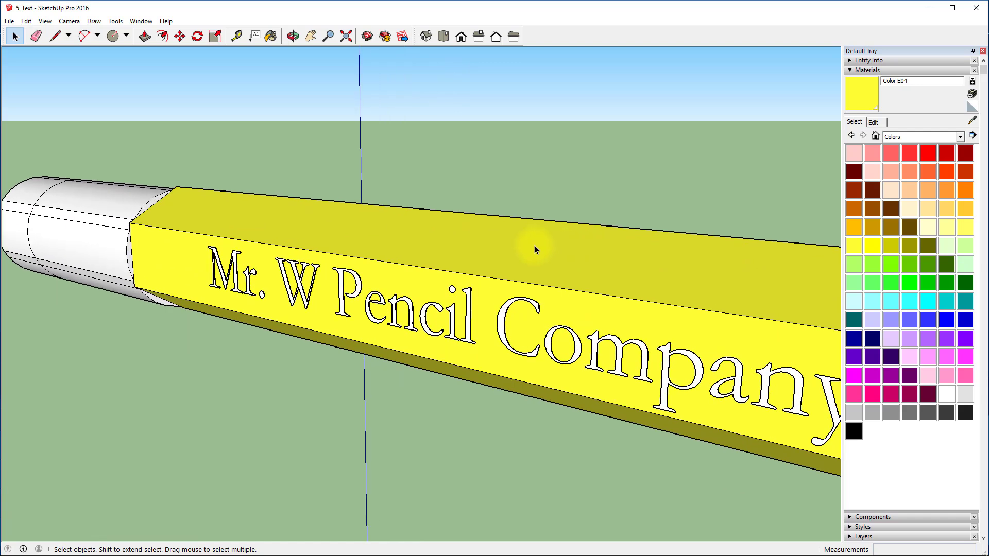
pyautogui.click(854, 430)
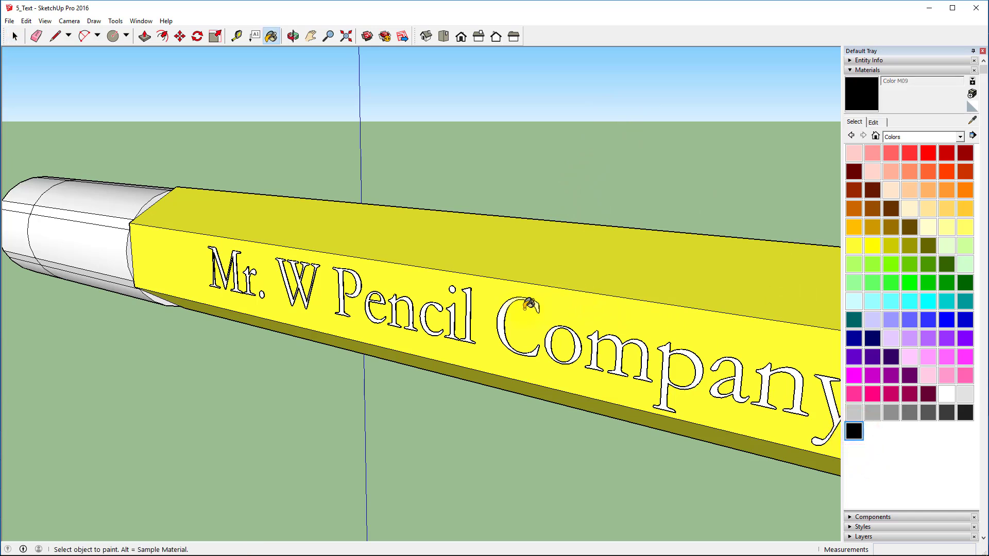
pyautogui.scroll(3, 509, 307)
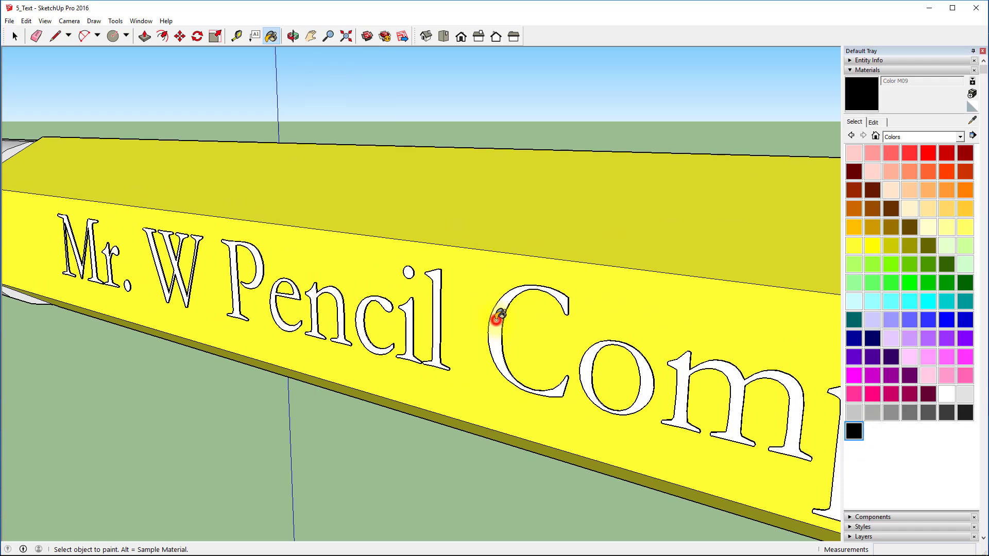
pyautogui.click(496, 318)
pyautogui.scroll(-5, 501, 314)
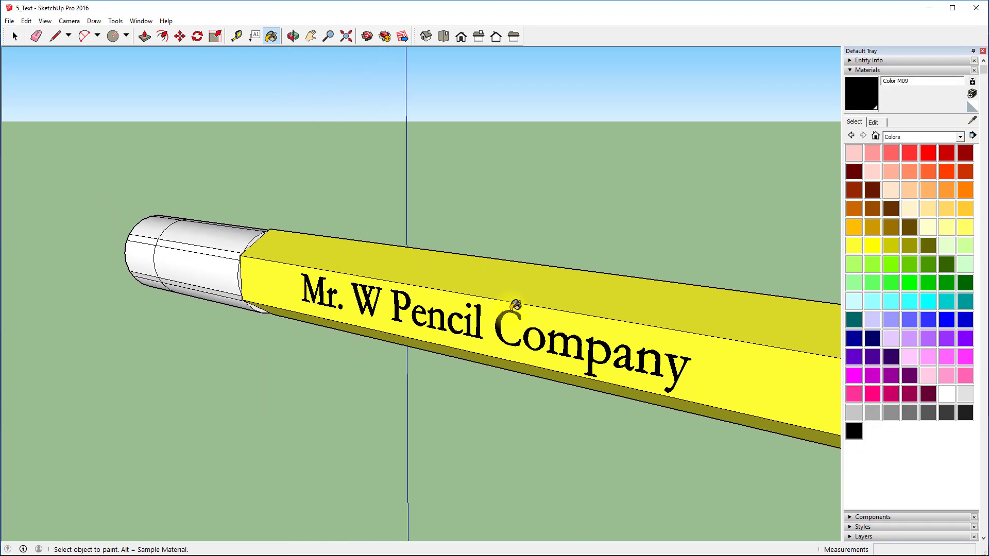
# Open the Metal material collection and choose Metal Steel Textured White as the paint material.
pyautogui.moveTo(621, 425)
pyautogui.mouseDown(button='middle')
pyautogui.moveTo(473, 424)
pyautogui.moveTo(658, 420)
pyautogui.moveTo(707, 433)
pyautogui.moveTo(450, 360)
pyautogui.moveTo(623, 429)
pyautogui.moveTo(864, 464)
pyautogui.mouseUp(button='middle')
pyautogui.press('shift')
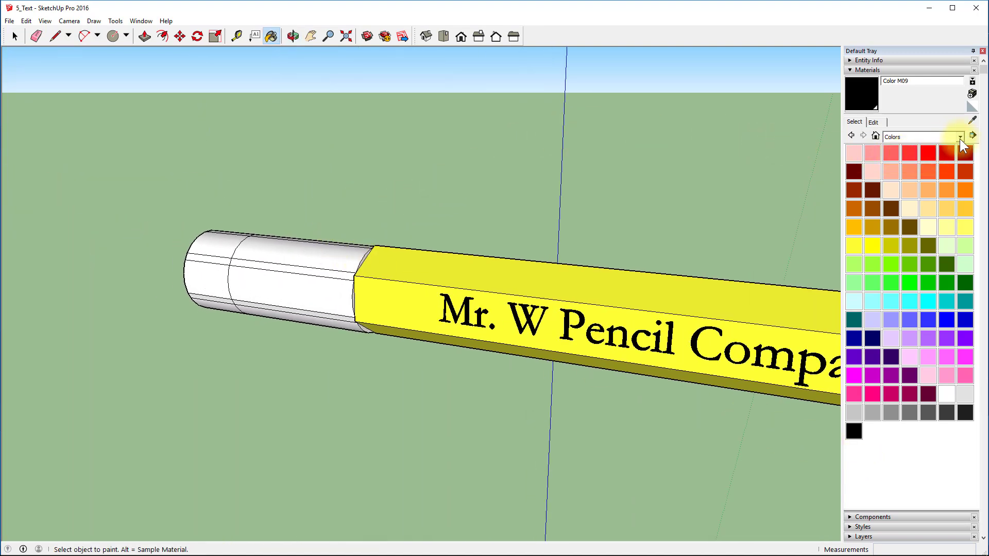
pyautogui.click(960, 138)
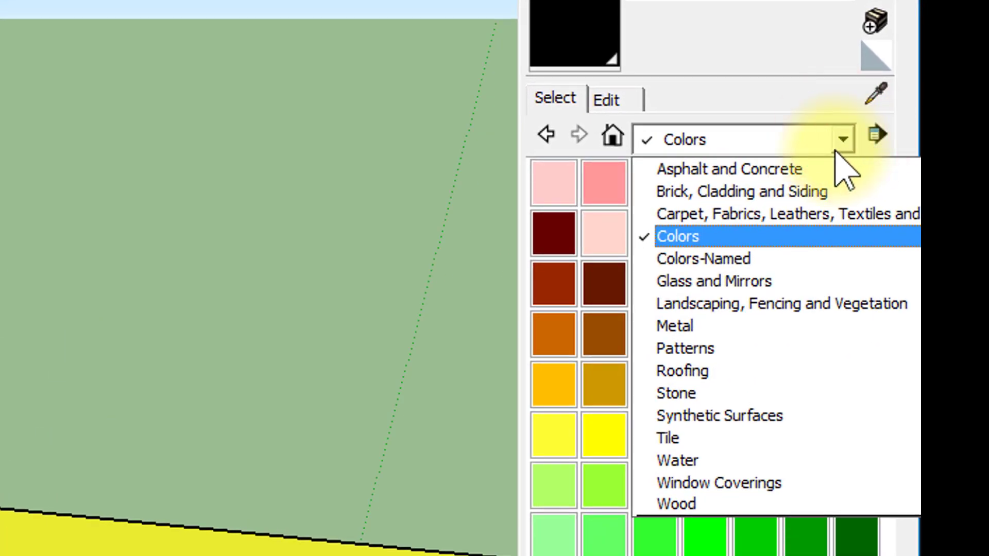
pyautogui.click(698, 327)
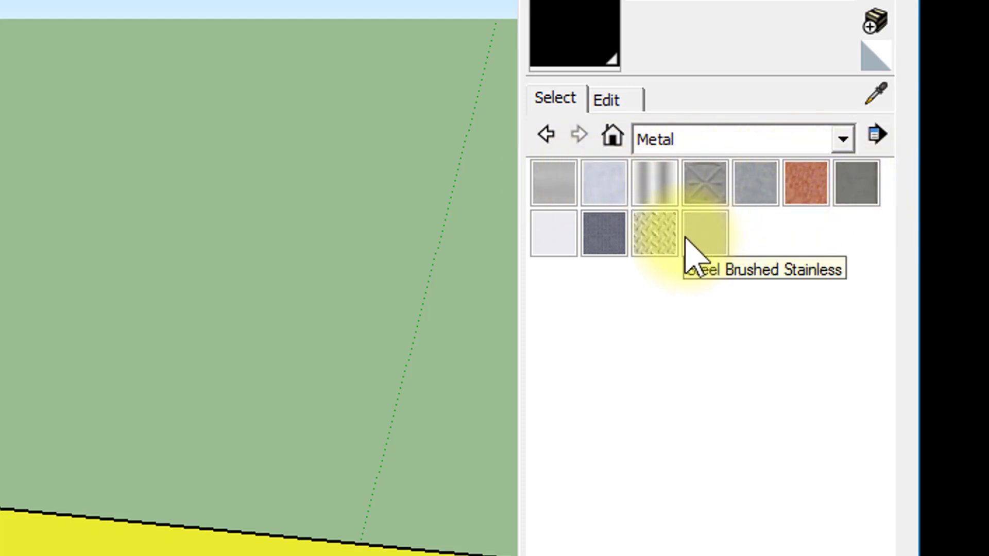
pyautogui.click(655, 247)
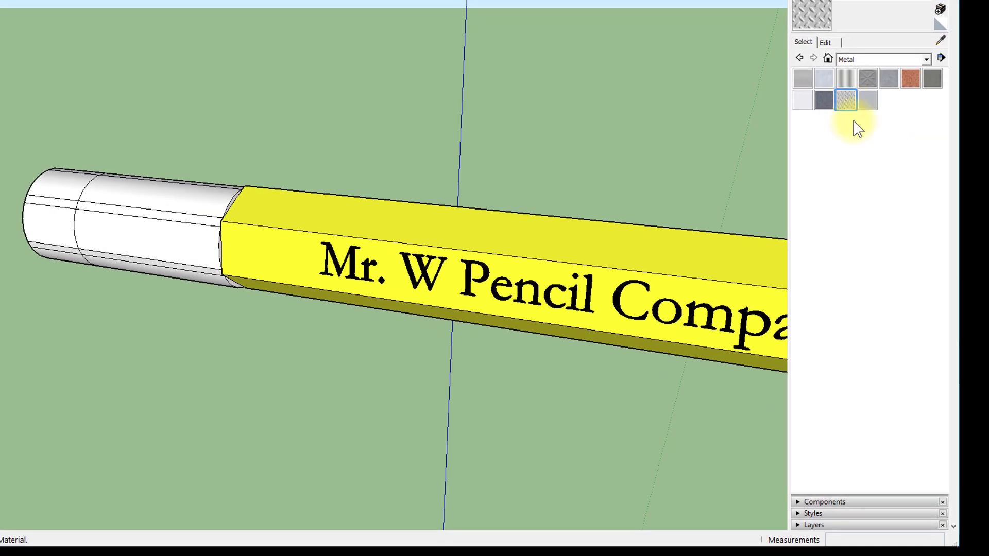
# Paint the ferrule faces on the lettering side and underside, between the yellow body and the eraser, with Metal Steel Textured White.
pyautogui.click(166, 245)
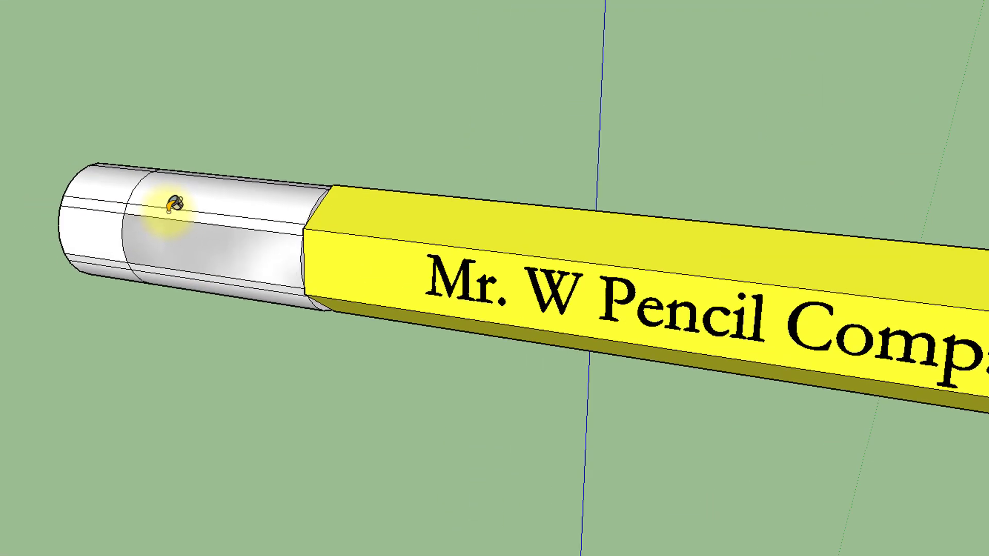
pyautogui.click(116, 204)
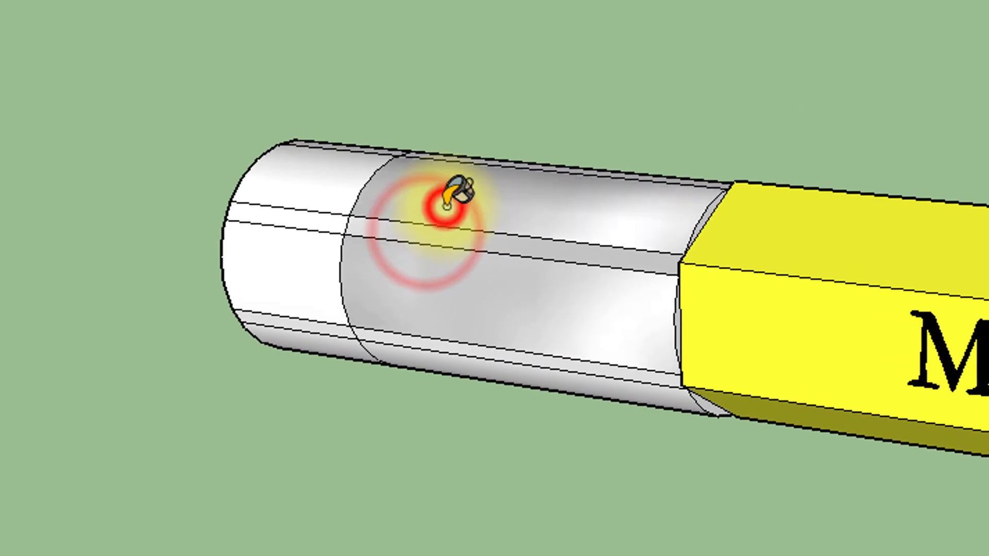
pyautogui.click(490, 350)
pyautogui.click(495, 367)
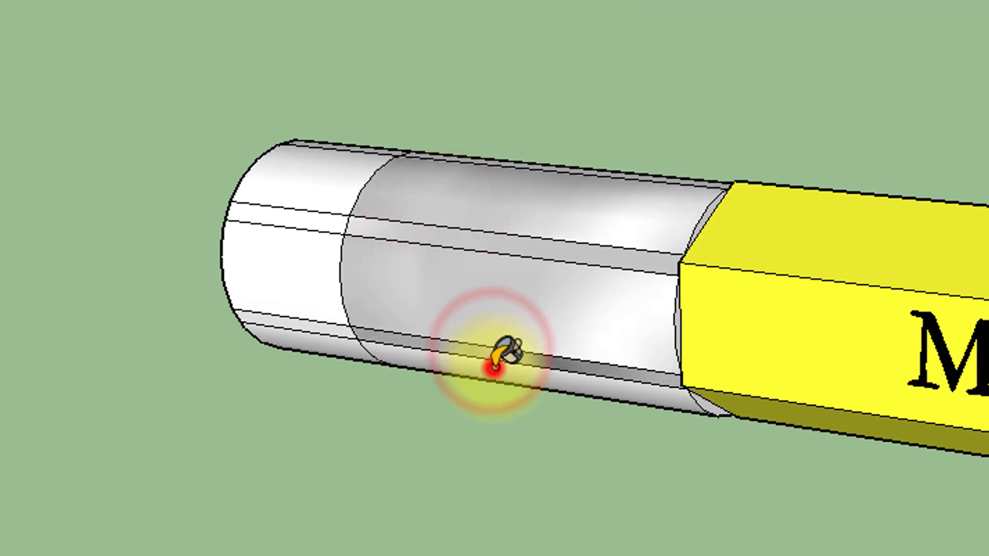
pyautogui.moveTo(484, 415)
pyautogui.mouseDown(button='middle')
pyautogui.moveTo(490, 283)
pyautogui.moveTo(628, 317)
pyautogui.mouseUp(button='middle')
pyautogui.moveTo(625, 376)
pyautogui.mouseDown(button='middle')
pyautogui.moveTo(514, 122)
pyautogui.moveTo(693, 329)
pyautogui.mouseUp(button='middle')
pyautogui.click(671, 311)
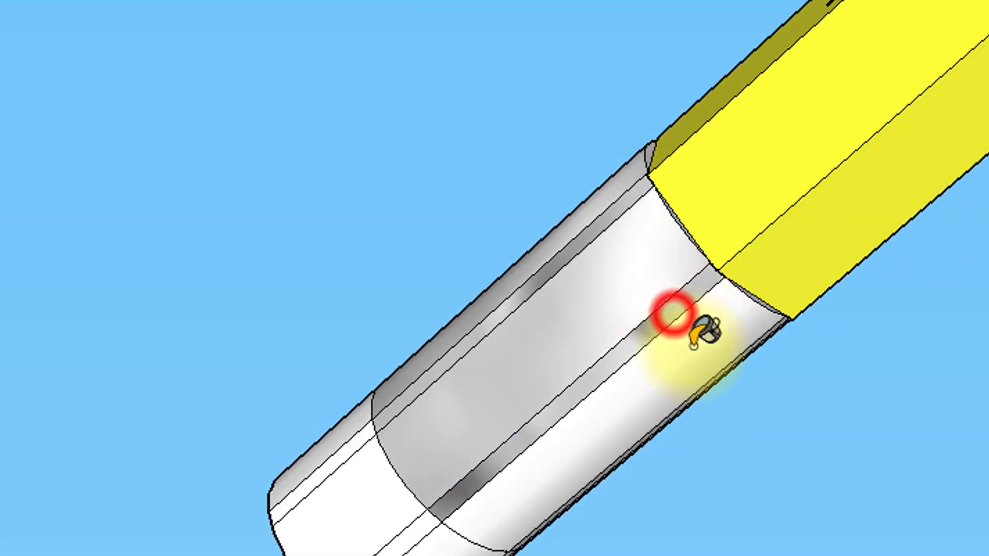
pyautogui.click(695, 347)
# Paint the remaining ferrule faces around the back of the pencil with the same textured white steel.
pyautogui.moveTo(740, 459)
pyautogui.mouseDown(button='middle')
pyautogui.moveTo(125, 242)
pyautogui.moveTo(983, 397)
pyautogui.moveTo(618, 199)
pyautogui.moveTo(386, 463)
pyautogui.moveTo(965, 469)
pyautogui.mouseUp(button='middle')
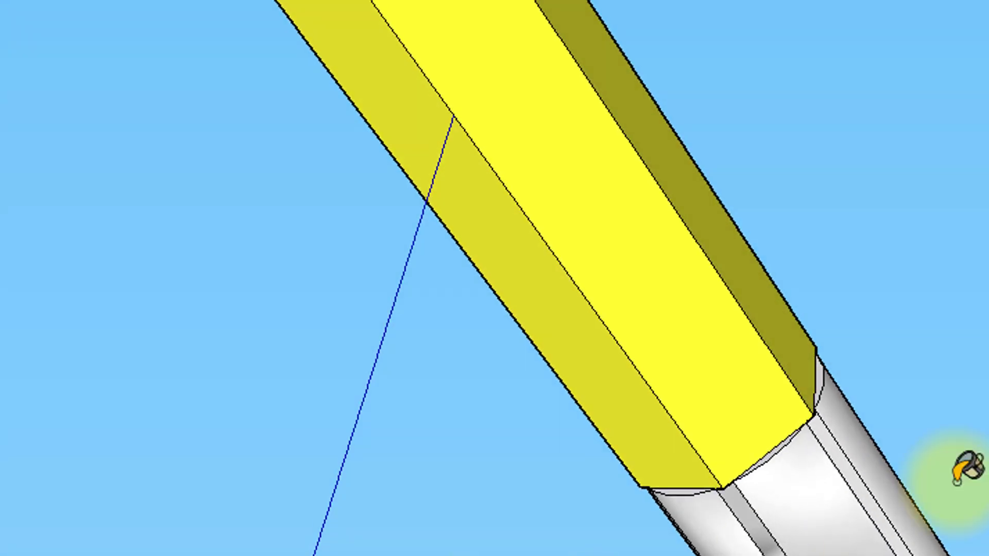
pyautogui.moveTo(853, 253); pyautogui.dragTo(515, 555, button='middle')
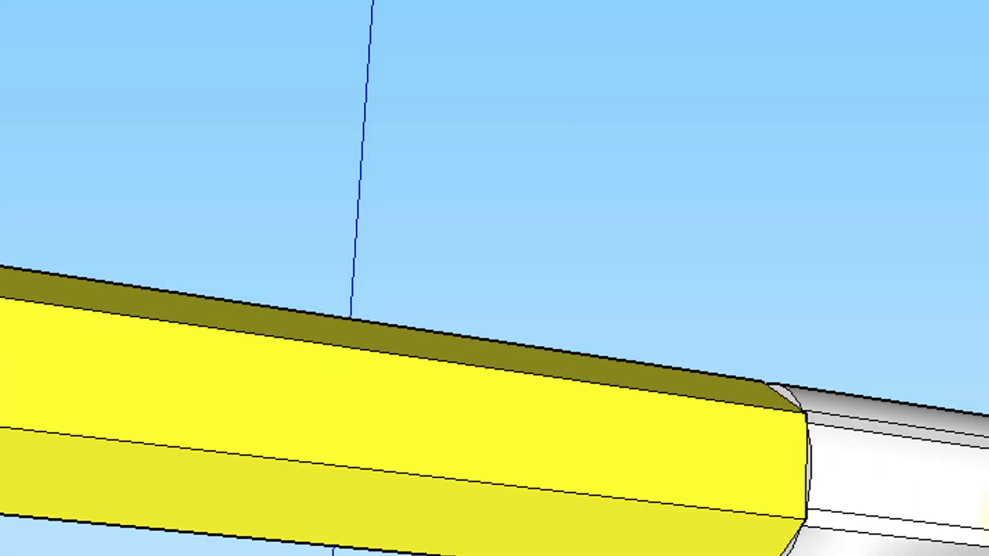
pyautogui.click(988, 539)
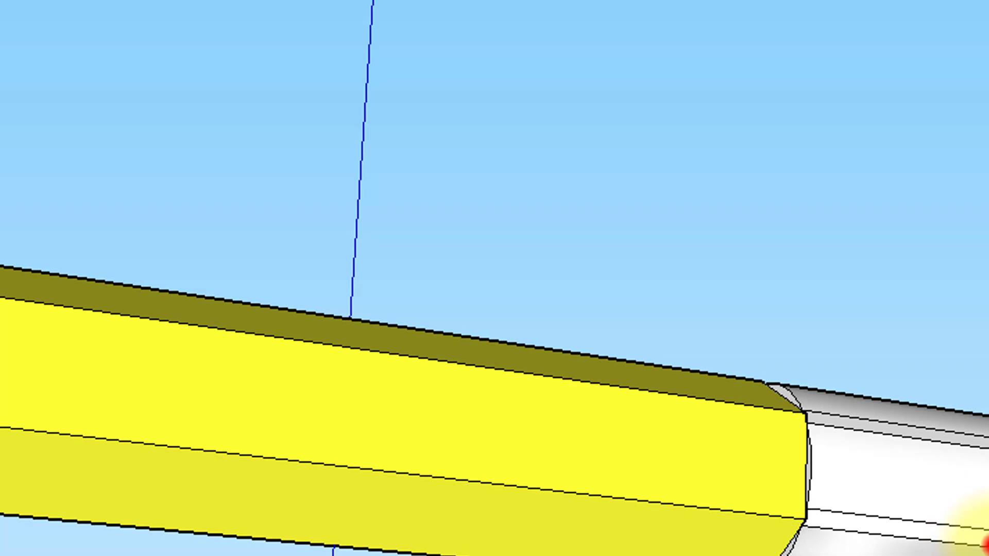
pyautogui.click(981, 509)
pyautogui.moveTo(883, 541); pyautogui.dragTo(889, 555, button='middle')
pyautogui.click(882, 429)
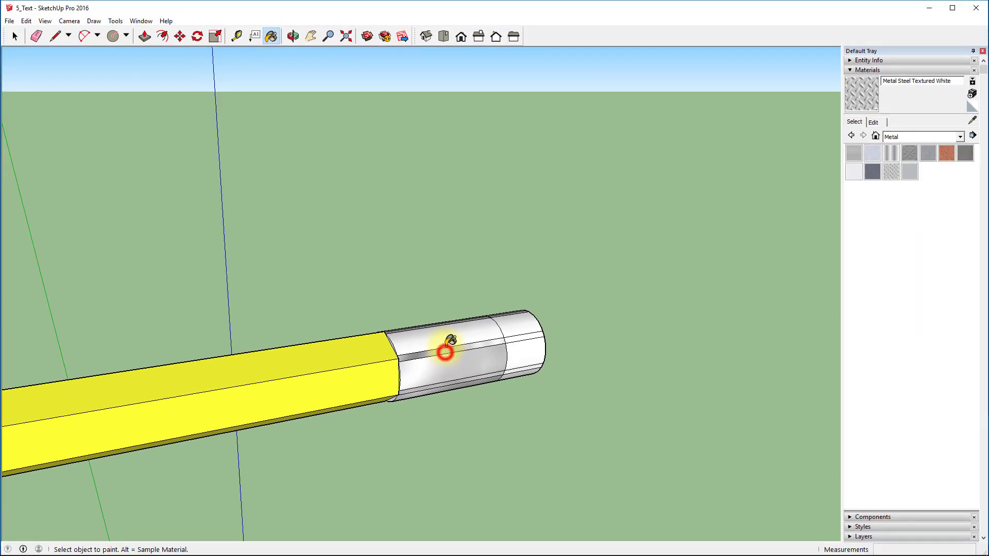
pyautogui.moveTo(413, 279)
pyautogui.mouseDown(button='middle')
pyautogui.moveTo(442, 426)
pyautogui.moveTo(440, 349)
pyautogui.mouseUp(button='middle')
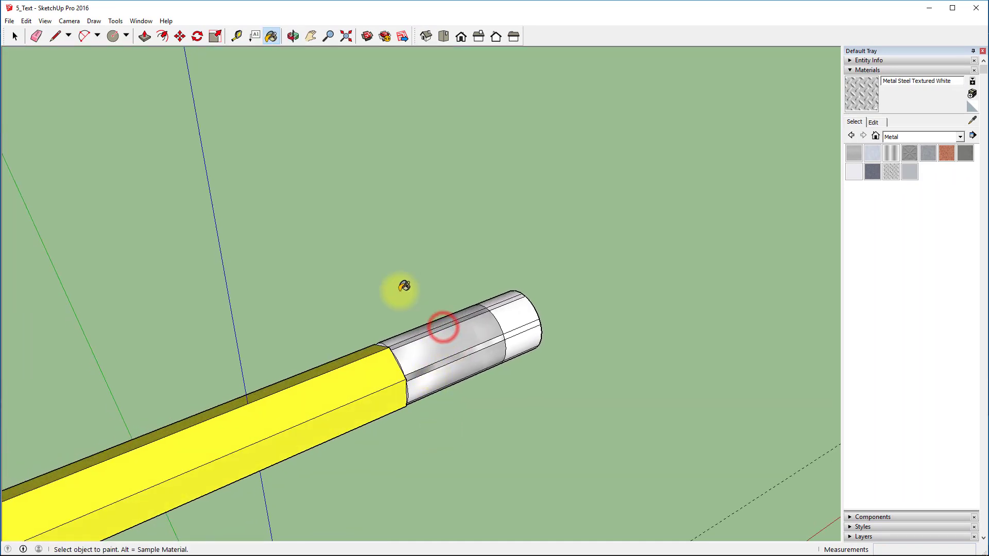
pyautogui.moveTo(404, 289)
pyautogui.mouseDown(button='middle')
pyautogui.moveTo(471, 462)
pyautogui.moveTo(568, 520)
pyautogui.moveTo(462, 419)
pyautogui.moveTo(353, 360)
pyautogui.moveTo(203, 375)
pyautogui.mouseUp(button='middle')
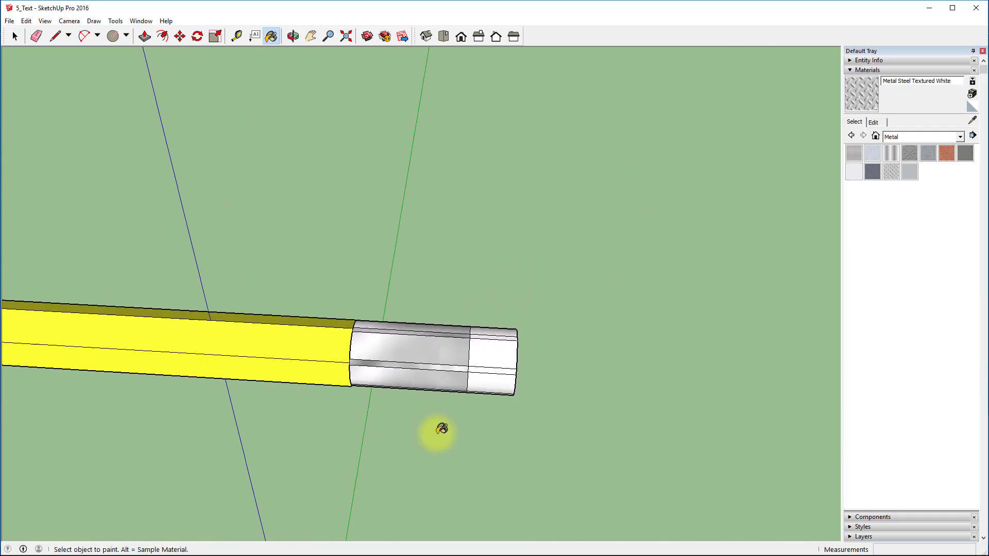
pyautogui.moveTo(413, 412); pyautogui.dragTo(195, 318, button='middle')
pyautogui.press('b')
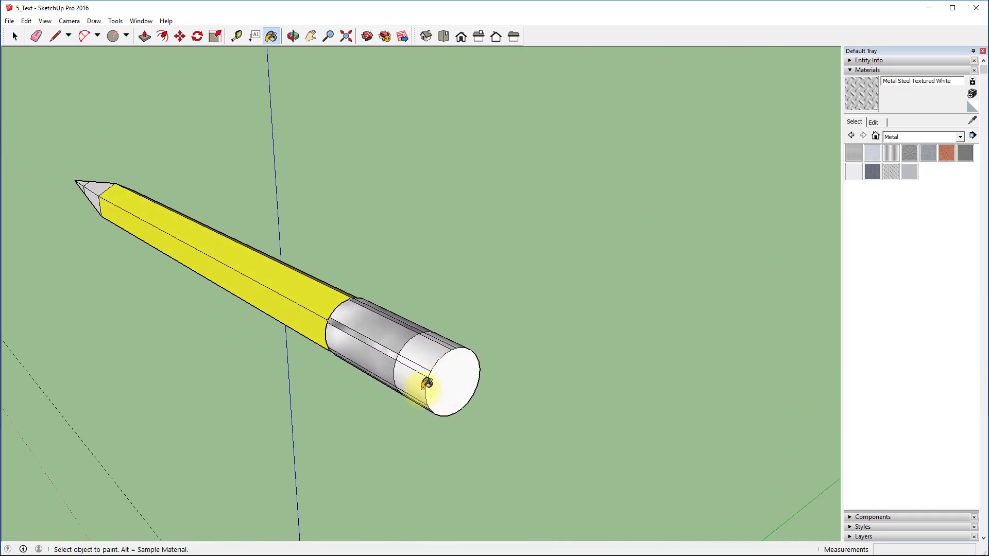
# Erase one lengthwise edge from each of two narrow ferrule strips, and undo the erasure that removes ferrule faces.
pyautogui.scroll(4, 464, 334)
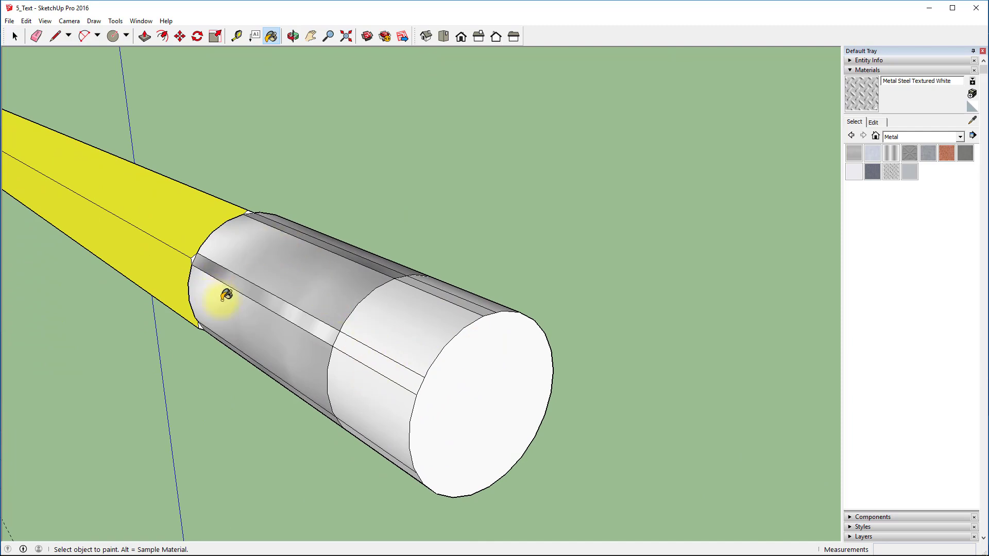
pyautogui.click(36, 36)
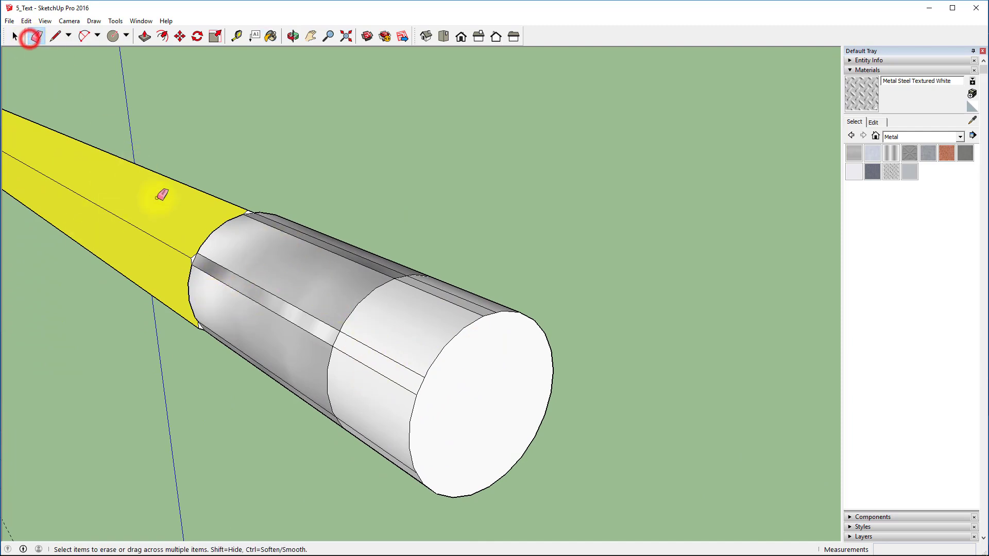
pyautogui.click(258, 285)
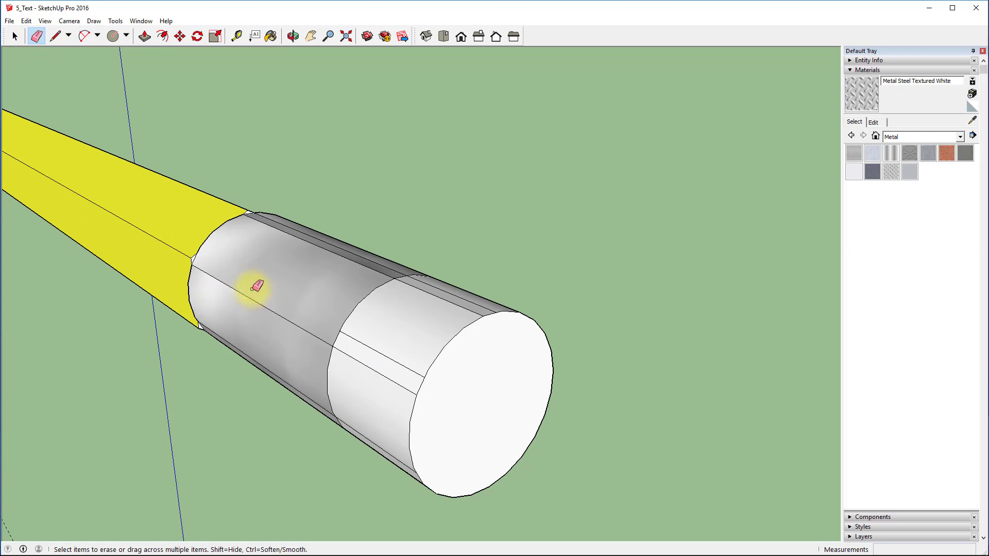
pyautogui.click(251, 298)
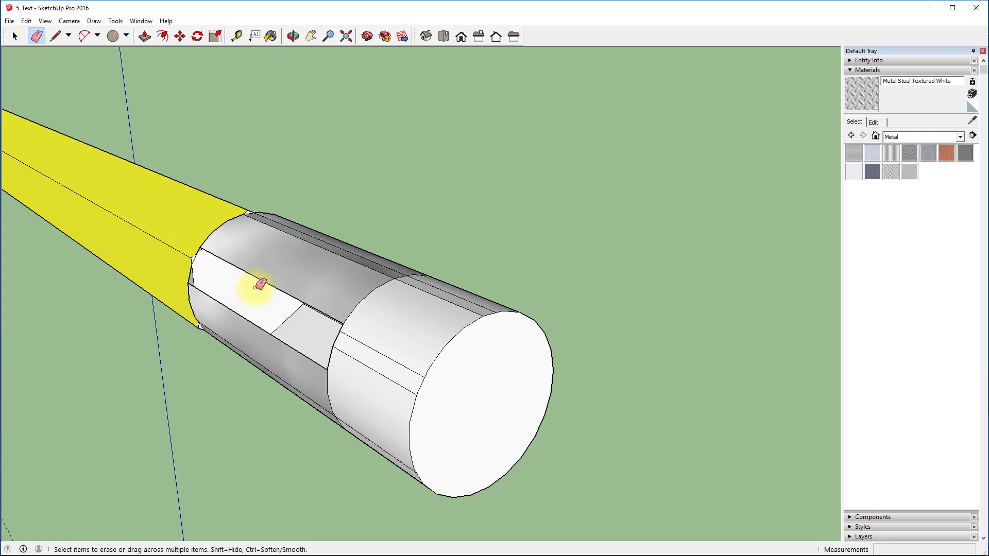
pyautogui.click(259, 285)
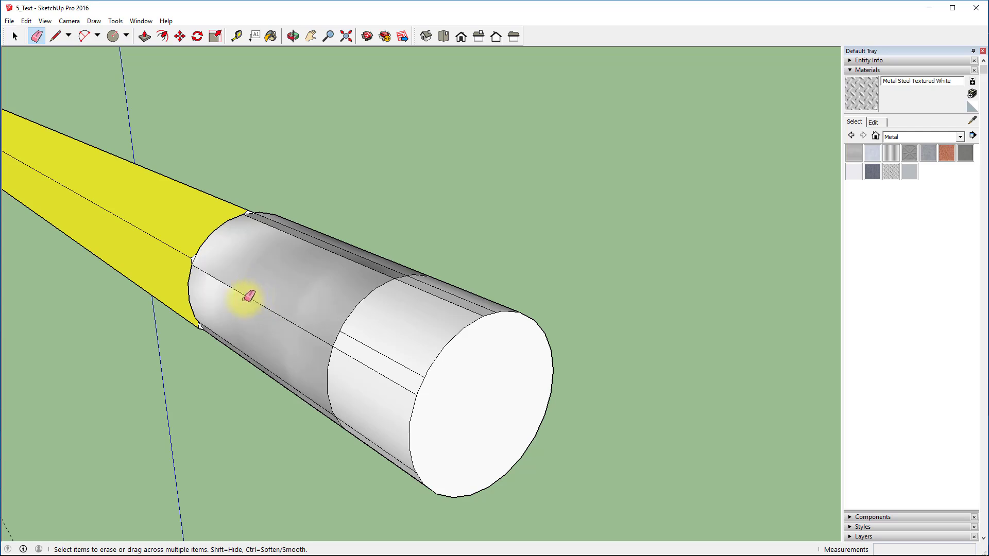
pyautogui.moveTo(273, 261); pyautogui.dragTo(221, 361, button='middle')
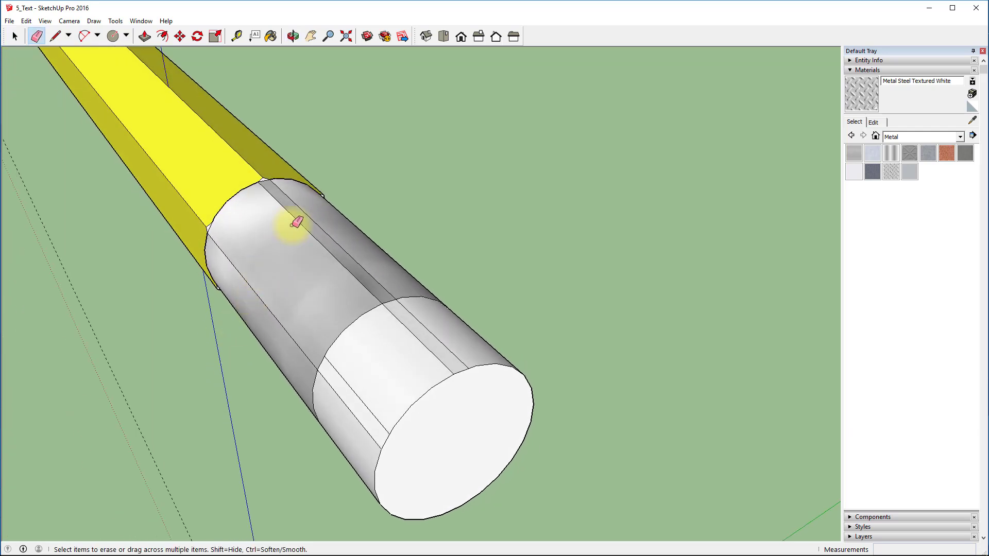
pyautogui.click(306, 211)
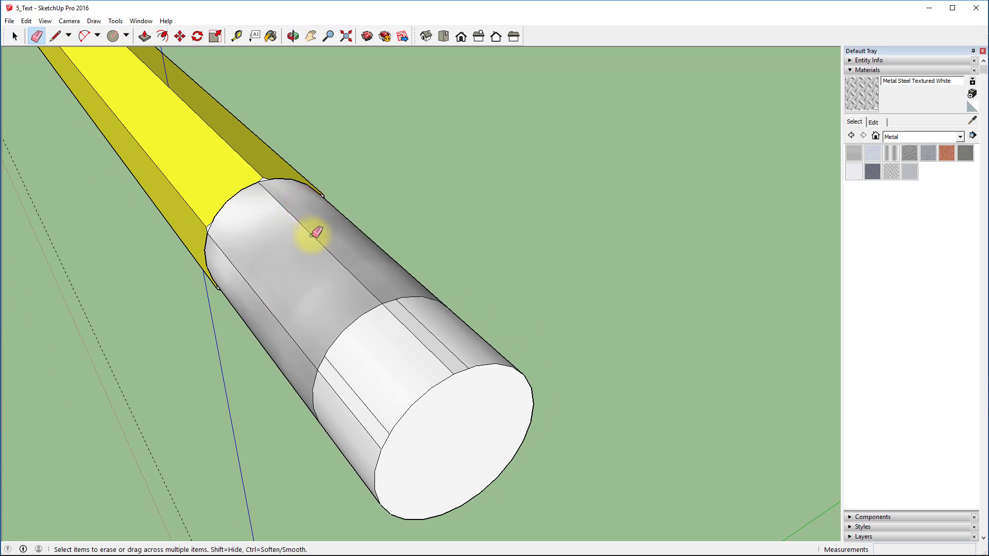
pyautogui.click(312, 235)
pyautogui.click(317, 223)
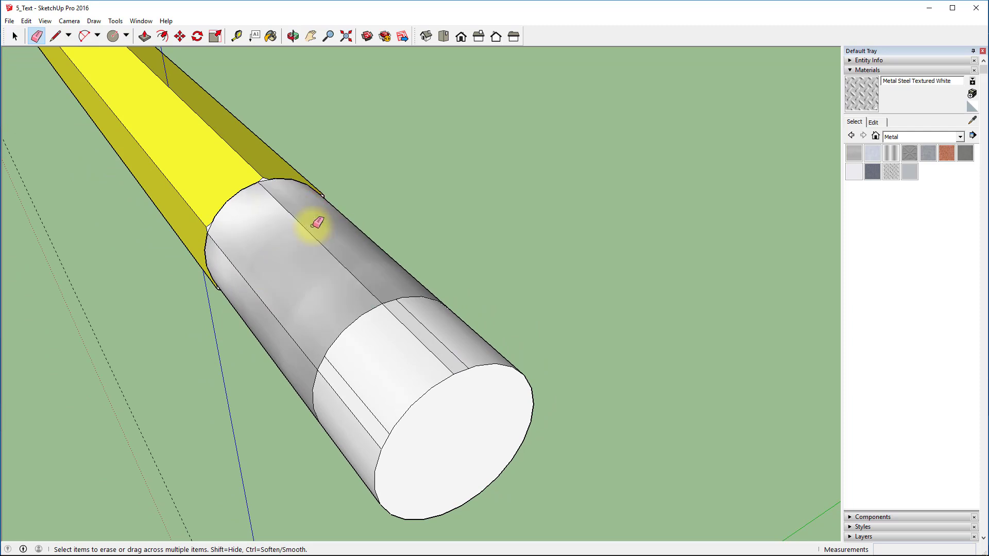
# Check the Colors collection, switch to the Colors-Named collection, and browse its swatches for an eraser pink.
pyautogui.moveTo(340, 211); pyautogui.dragTo(150, 283, button='middle')
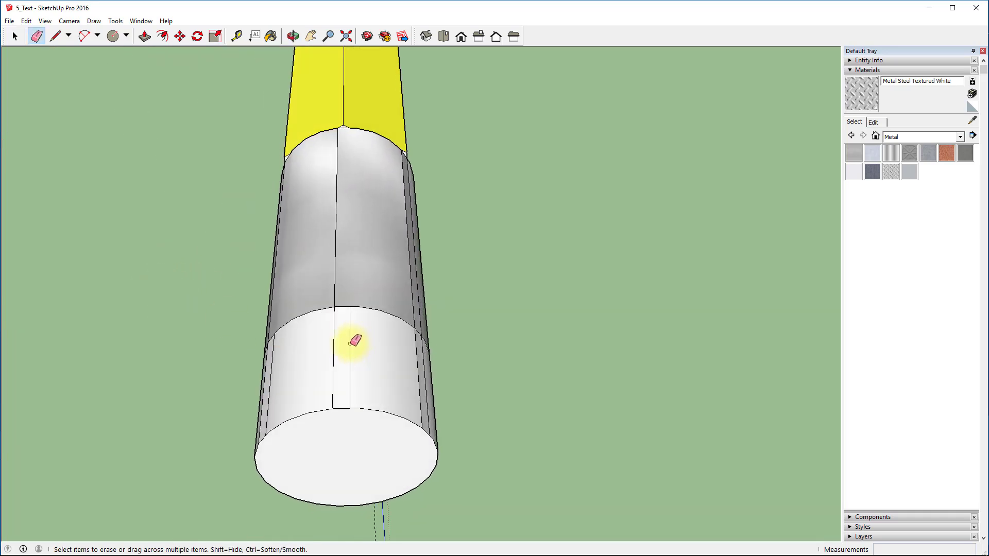
pyautogui.moveTo(437, 369)
pyautogui.mouseDown(button='middle')
pyautogui.moveTo(324, 309)
pyautogui.moveTo(241, 222)
pyautogui.moveTo(294, 252)
pyautogui.mouseUp(button='middle')
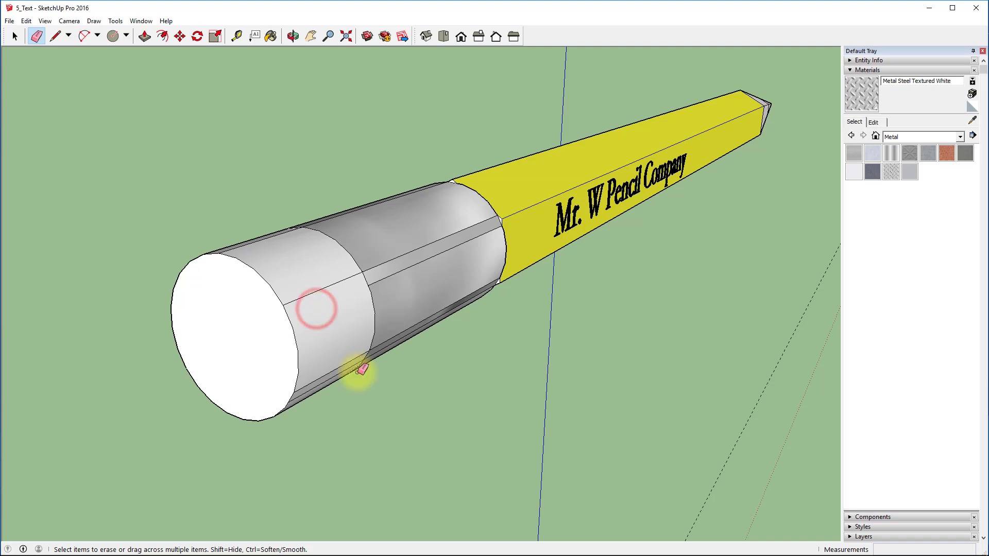
pyautogui.moveTo(358, 369); pyautogui.dragTo(335, 261, button='middle')
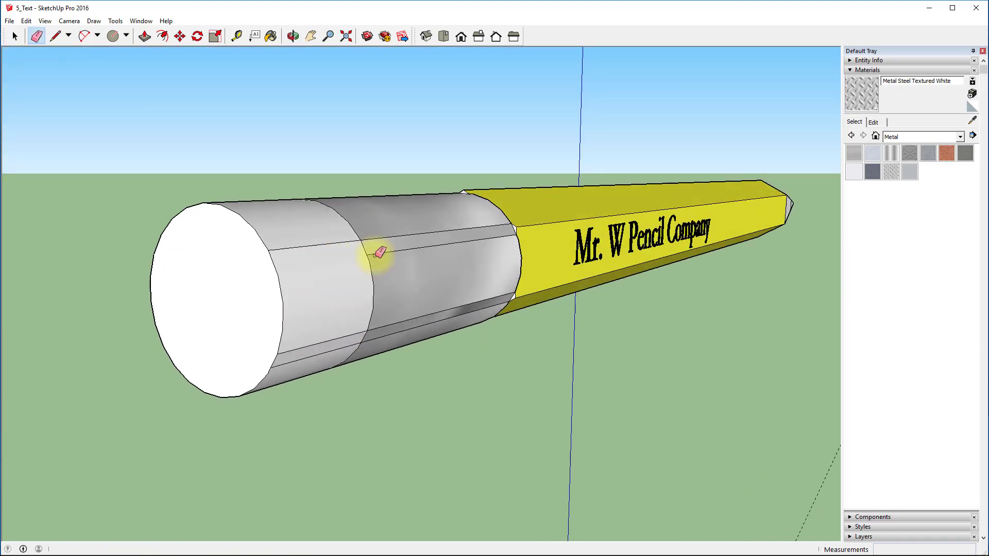
pyautogui.click(908, 135)
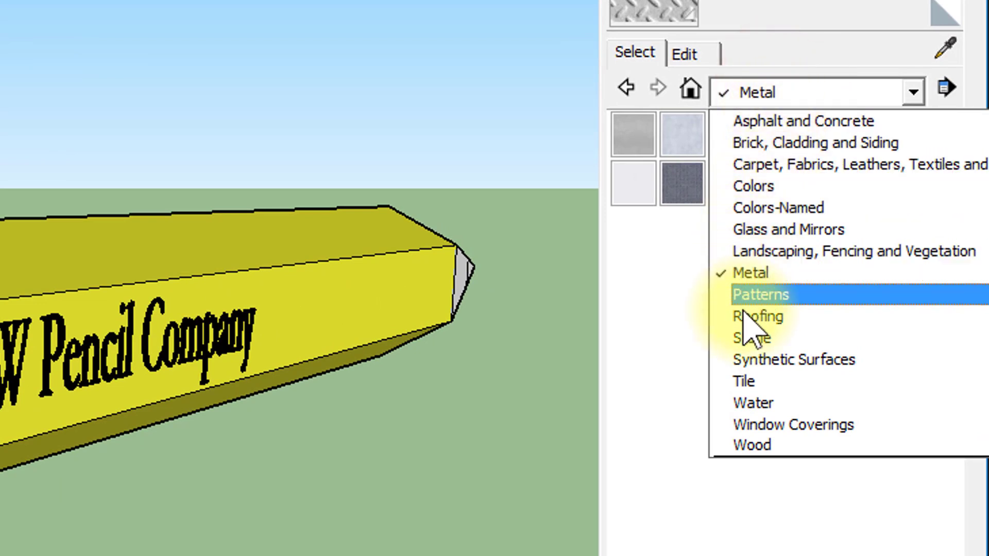
pyautogui.click(760, 186)
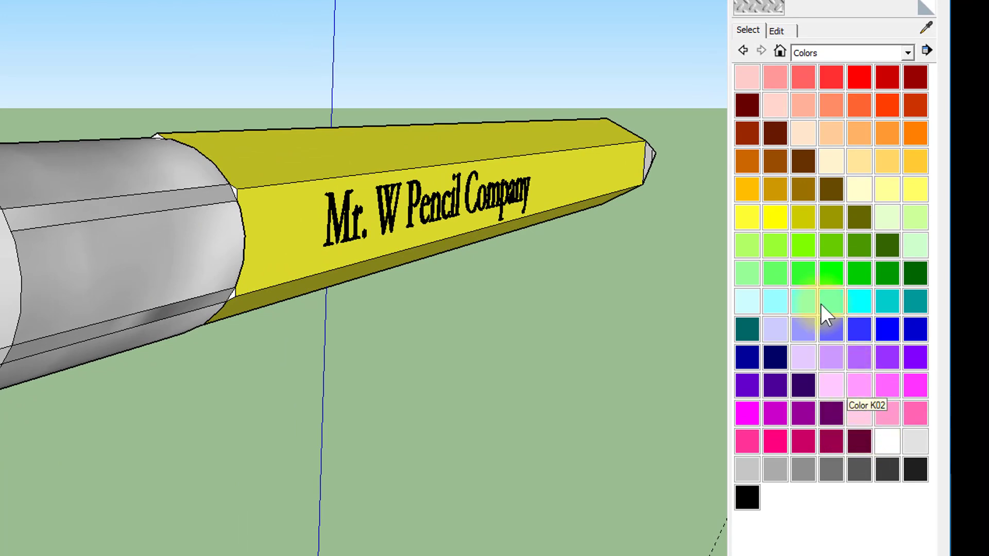
pyautogui.click(907, 51)
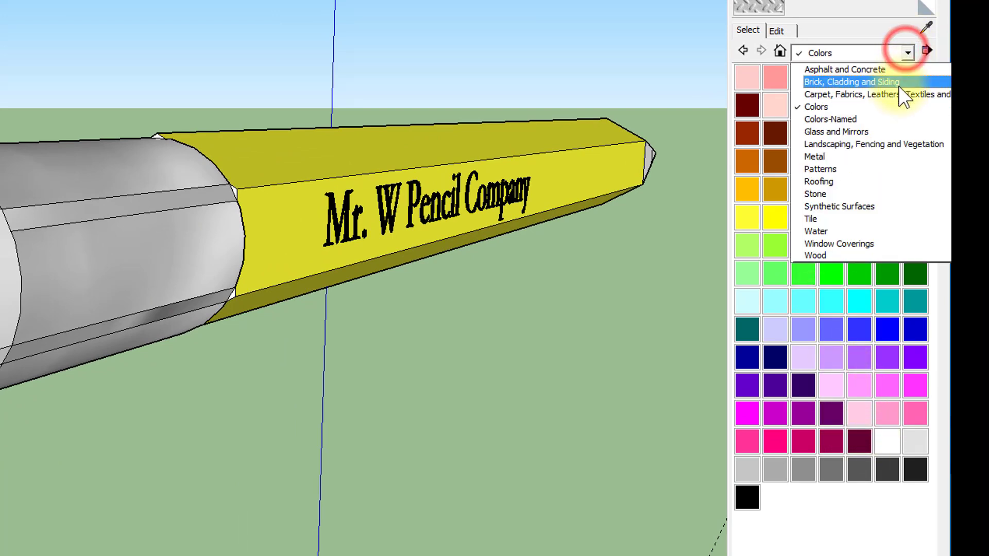
pyautogui.click(883, 121)
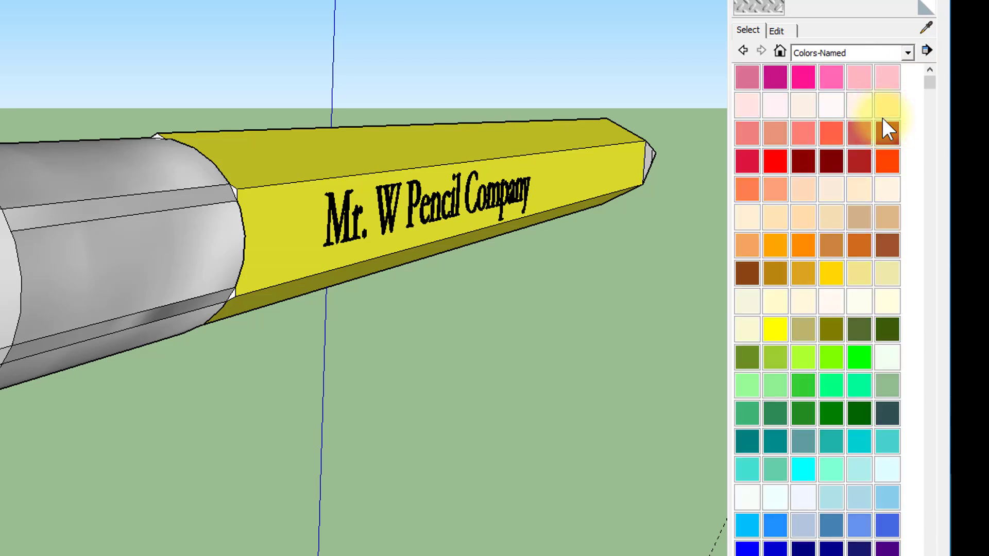
pyautogui.scroll(-2, 805, 215)
pyautogui.scroll(-3, 804, 217)
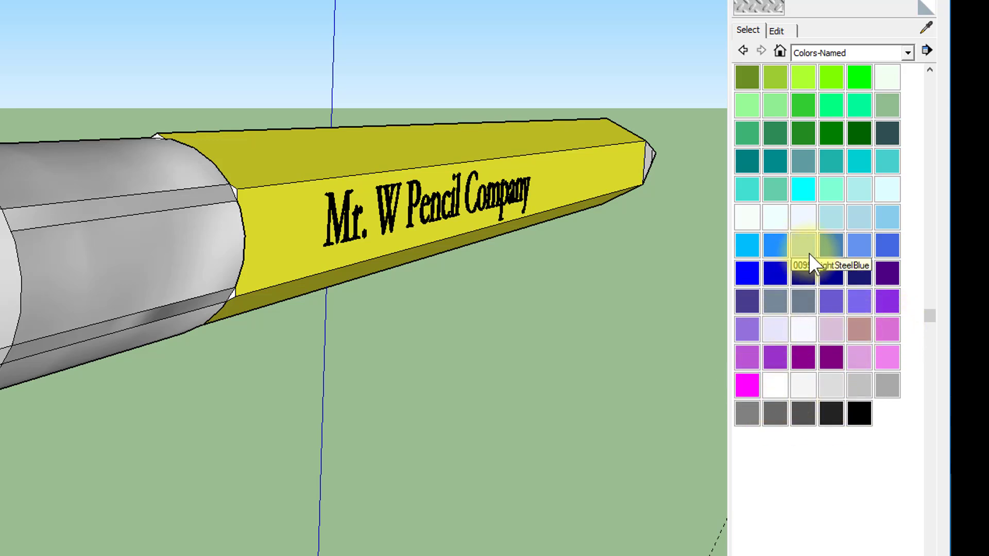
pyautogui.scroll(5, 814, 250)
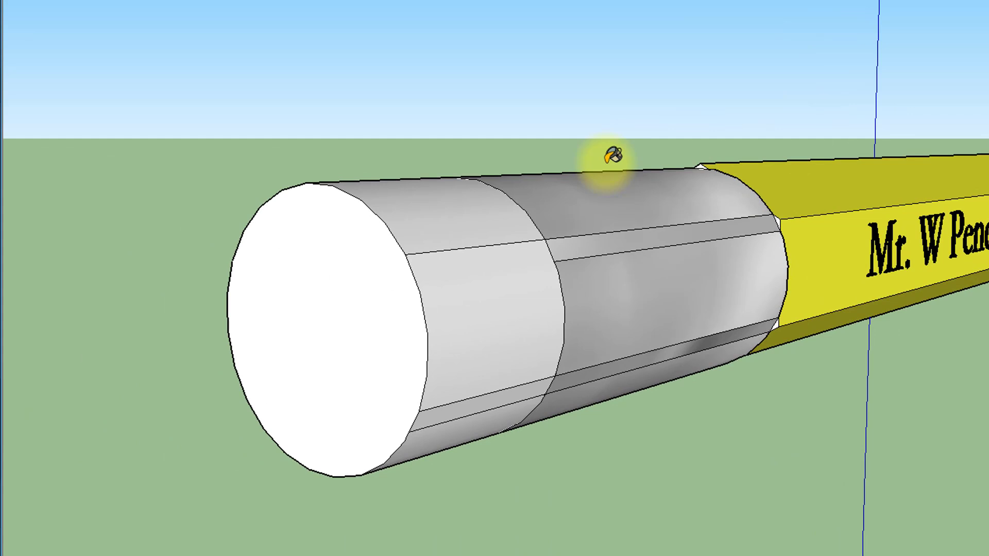
# Paint the eraser's round end face and its side faces on the lettering side and underside with 0006_Pink.
pyautogui.click(472, 302)
pyautogui.click(457, 220)
pyautogui.click(385, 289)
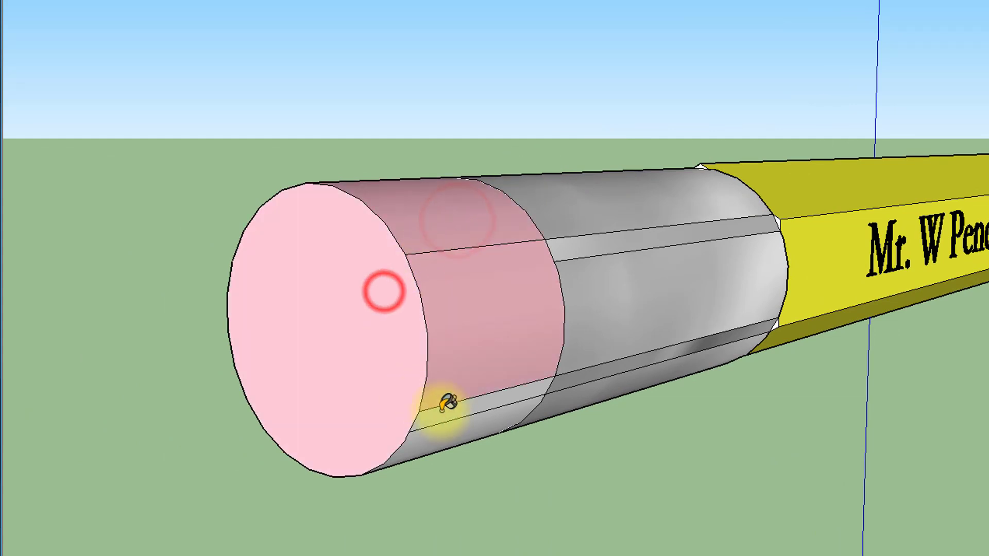
pyautogui.click(444, 415)
pyautogui.moveTo(487, 333)
pyautogui.mouseDown(button='middle')
pyautogui.moveTo(634, 69)
pyautogui.moveTo(883, 82)
pyautogui.moveTo(788, 196)
pyautogui.mouseUp(button='middle')
pyautogui.click(713, 240)
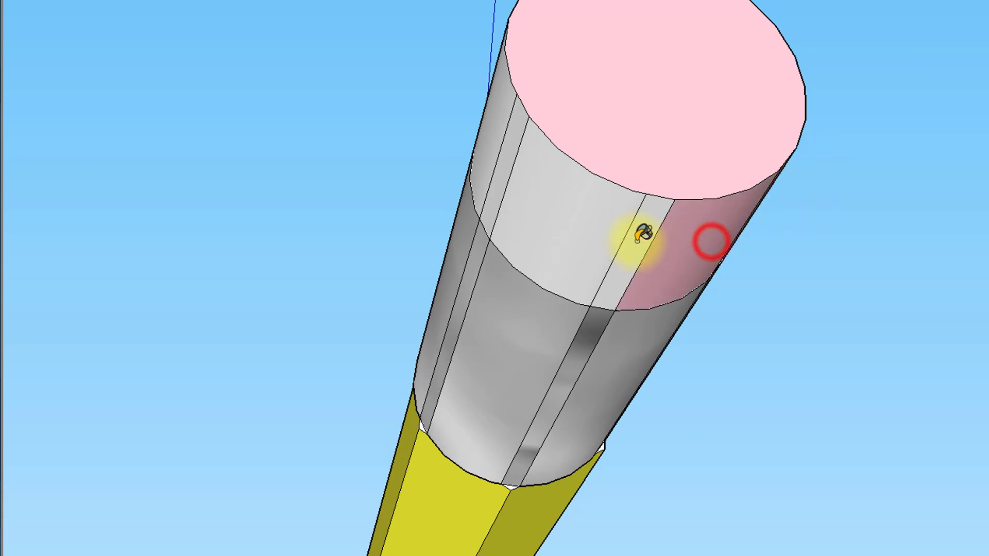
pyautogui.click(642, 237)
pyautogui.click(561, 219)
# Paint the remaining eraser side faces and narrow strips around the back of the pencil with the same pink.
pyautogui.moveTo(497, 195)
pyautogui.mouseDown(button='middle')
pyautogui.moveTo(739, 331)
pyautogui.moveTo(818, 463)
pyautogui.mouseUp(button='middle')
pyautogui.click(762, 341)
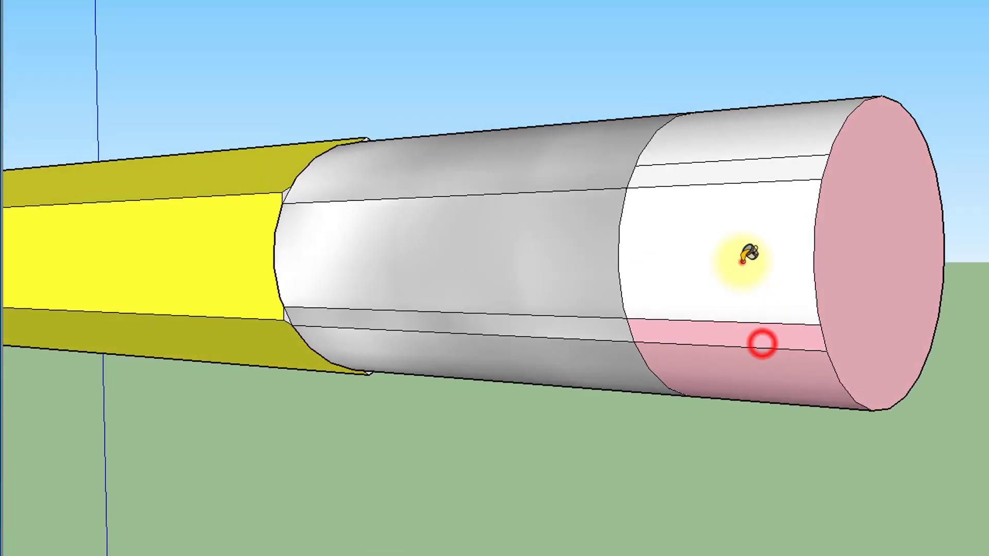
pyautogui.click(742, 260)
pyautogui.click(754, 177)
pyautogui.click(766, 149)
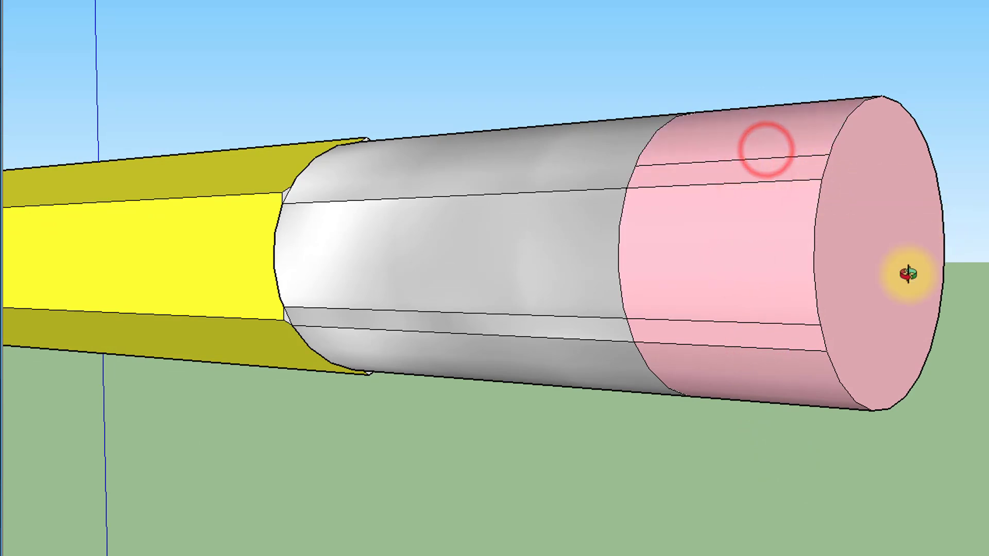
# Choose 0136_Charcoal from the Colors-Named collection and paint the first lead faces at the pencil's point.
pyautogui.moveTo(905, 273)
pyautogui.mouseDown(button='middle')
pyautogui.moveTo(474, 470)
pyautogui.moveTo(205, 247)
pyautogui.moveTo(622, 71)
pyautogui.moveTo(839, 168)
pyautogui.moveTo(894, 311)
pyautogui.moveTo(699, 411)
pyautogui.mouseUp(button='middle')
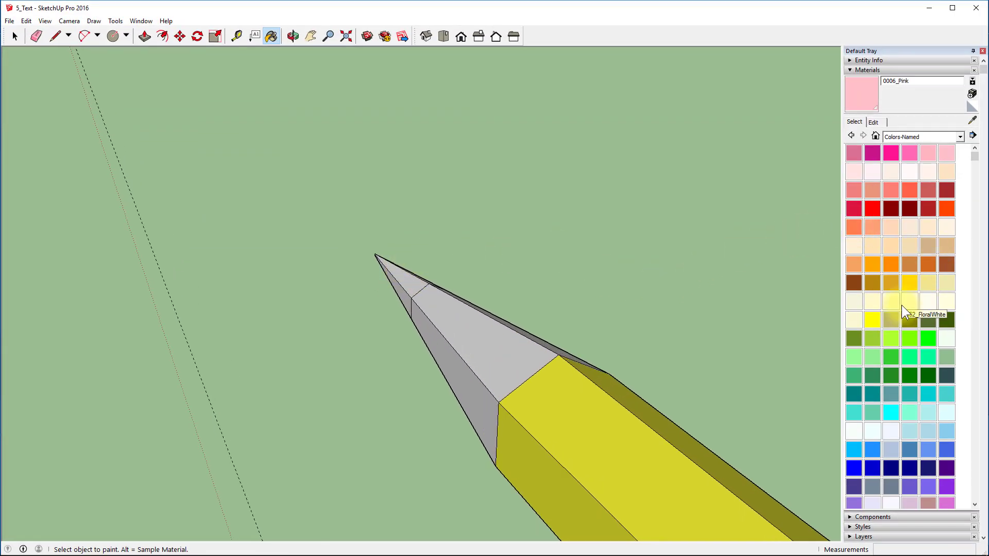
pyautogui.scroll(-5, 901, 309)
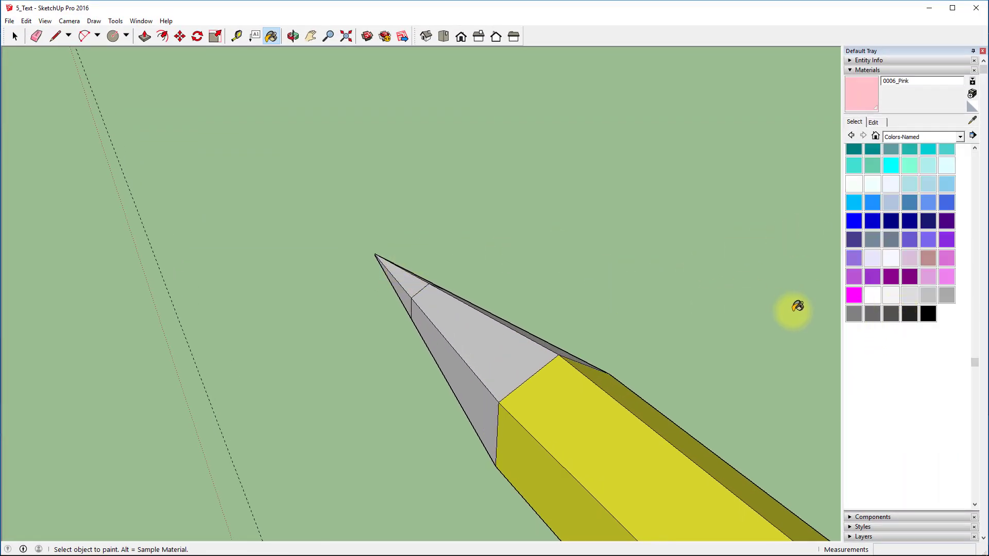
pyautogui.click(908, 314)
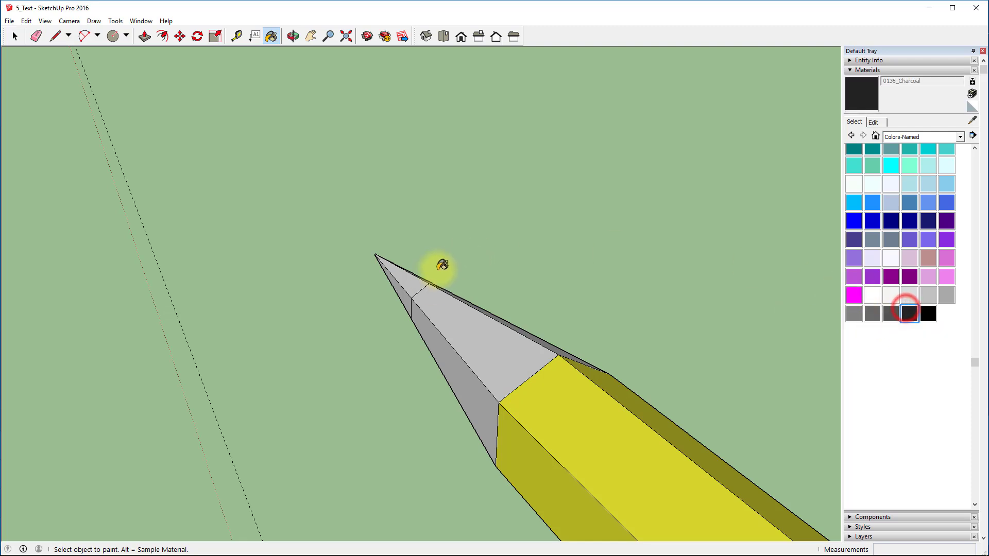
pyautogui.click(407, 287)
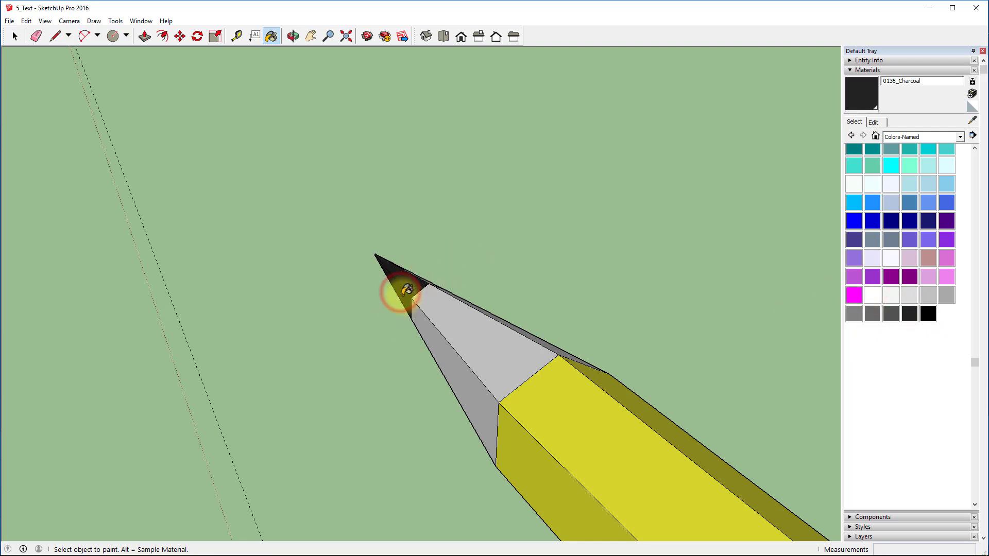
pyautogui.moveTo(431, 273)
pyautogui.mouseDown(button='middle')
pyautogui.moveTo(391, 300)
pyautogui.moveTo(203, 365)
pyautogui.moveTo(442, 326)
pyautogui.moveTo(214, 192)
pyautogui.moveTo(252, 89)
pyautogui.mouseUp(button='middle')
pyautogui.click(454, 279)
pyautogui.click(472, 327)
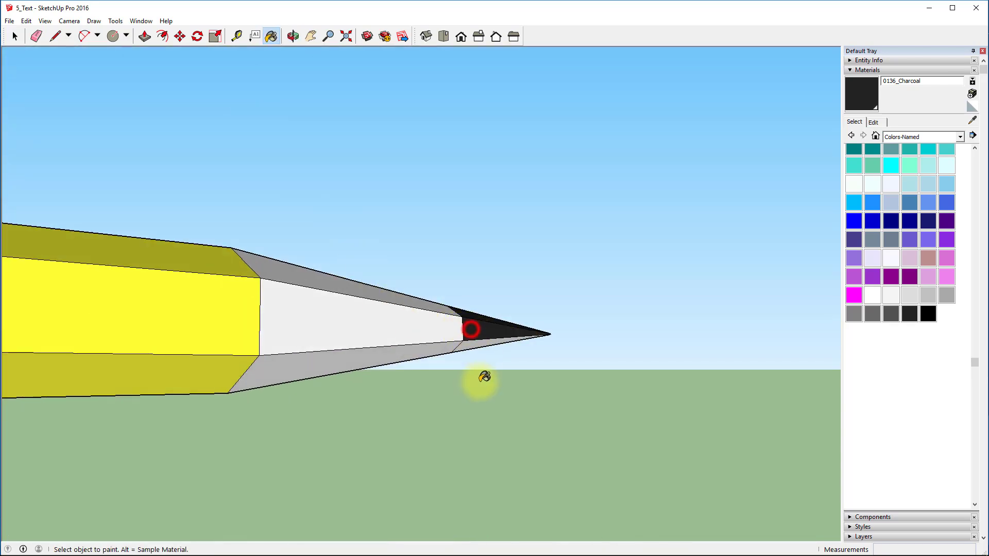
# Paint the remaining unpainted lead faces around the underside of the point with 0136_Charcoal.
pyautogui.moveTo(466, 328)
pyautogui.mouseDown(button='middle')
pyautogui.moveTo(475, 161)
pyautogui.moveTo(493, 324)
pyautogui.mouseUp(button='middle')
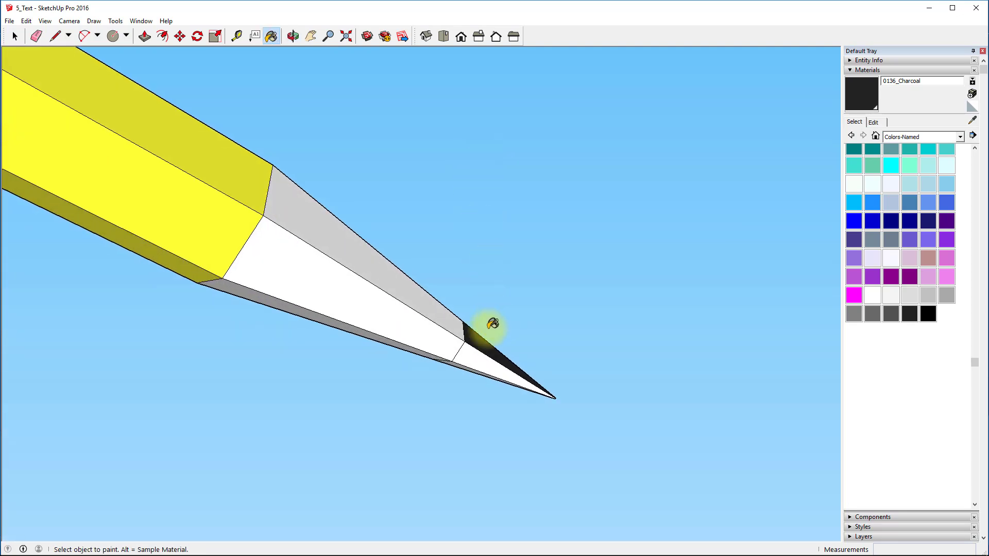
pyautogui.click(473, 356)
pyautogui.moveTo(470, 358)
pyautogui.mouseDown(button='middle')
pyautogui.moveTo(534, 234)
pyautogui.moveTo(656, 143)
pyautogui.moveTo(531, 309)
pyautogui.mouseUp(button='middle')
pyautogui.click(422, 376)
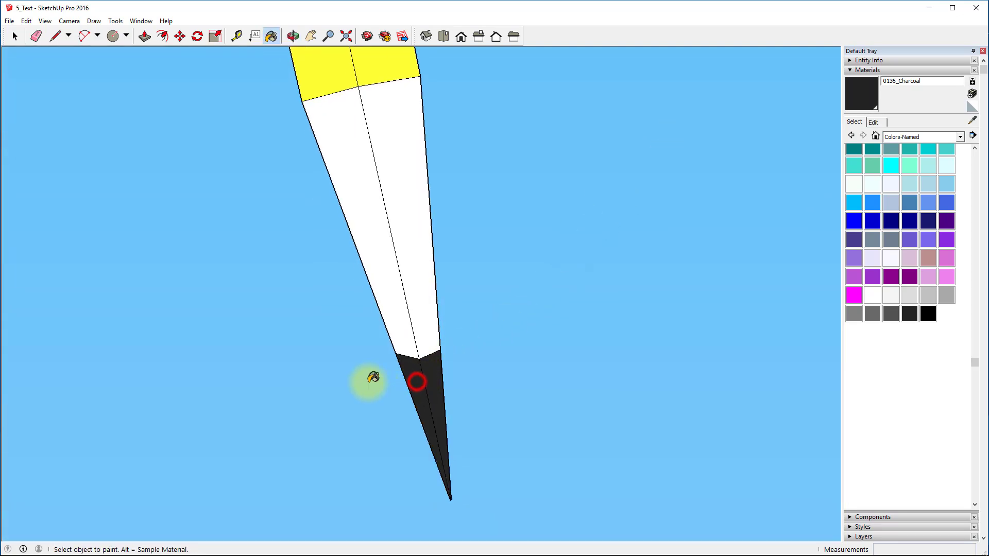
pyautogui.moveTo(389, 347)
pyautogui.mouseDown(button='middle')
pyautogui.moveTo(531, 335)
pyautogui.moveTo(676, 489)
pyautogui.moveTo(559, 441)
pyautogui.mouseUp(button='middle')
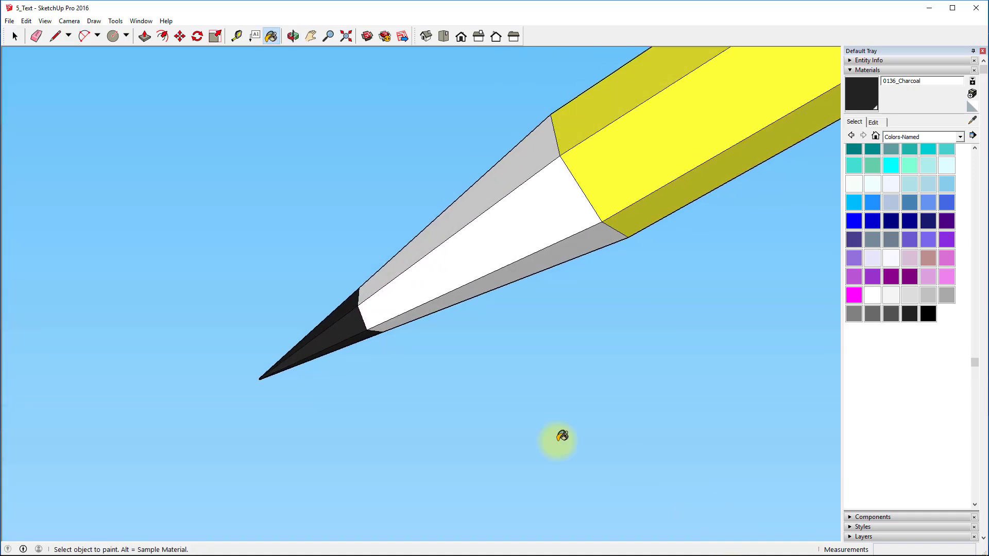
pyautogui.moveTo(408, 320)
pyautogui.mouseDown(button='middle')
pyautogui.moveTo(506, 495)
pyautogui.moveTo(513, 427)
pyautogui.mouseUp(button='middle')
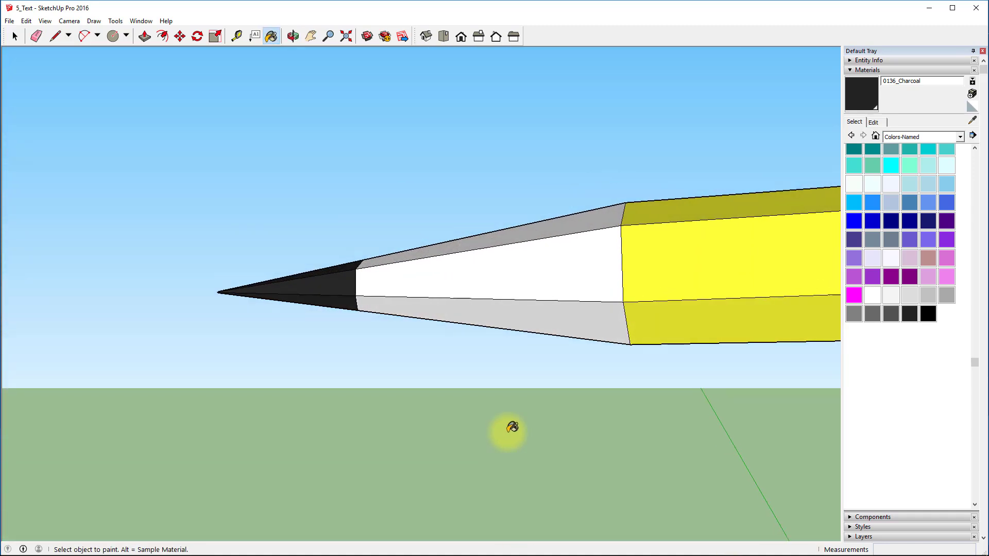
# Choose Wood OSB from the Wood collection and paint the first sharpened faces between the lead and the yellow body.
pyautogui.moveTo(634, 146)
pyautogui.mouseDown(button='middle')
pyautogui.moveTo(420, 249)
pyautogui.moveTo(367, 329)
pyautogui.moveTo(590, 385)
pyautogui.mouseUp(button='middle')
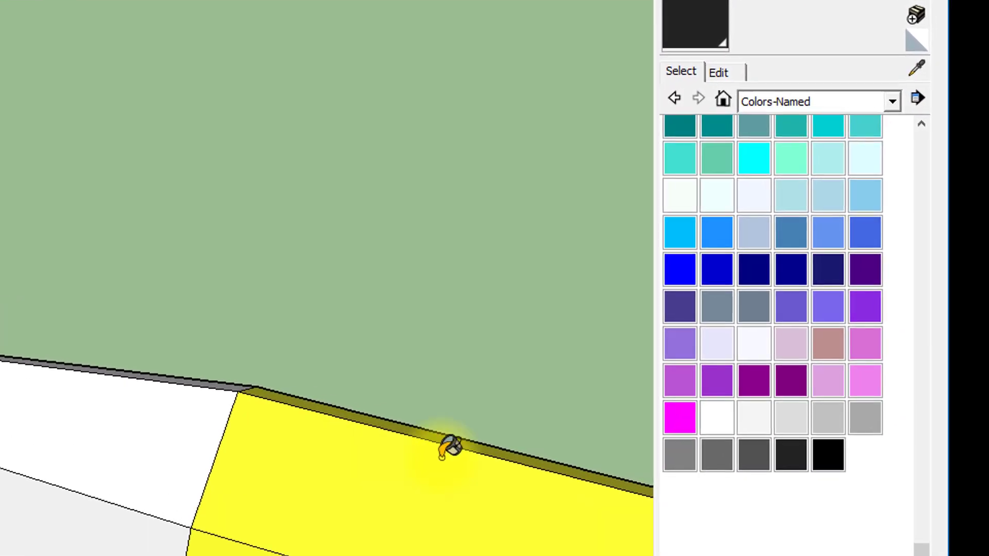
pyautogui.click(834, 101)
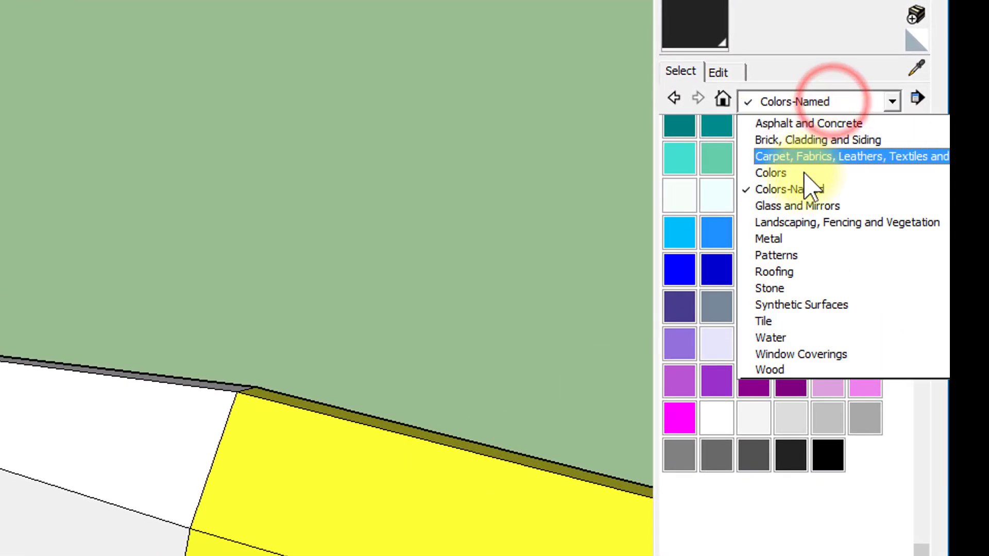
pyautogui.click(780, 370)
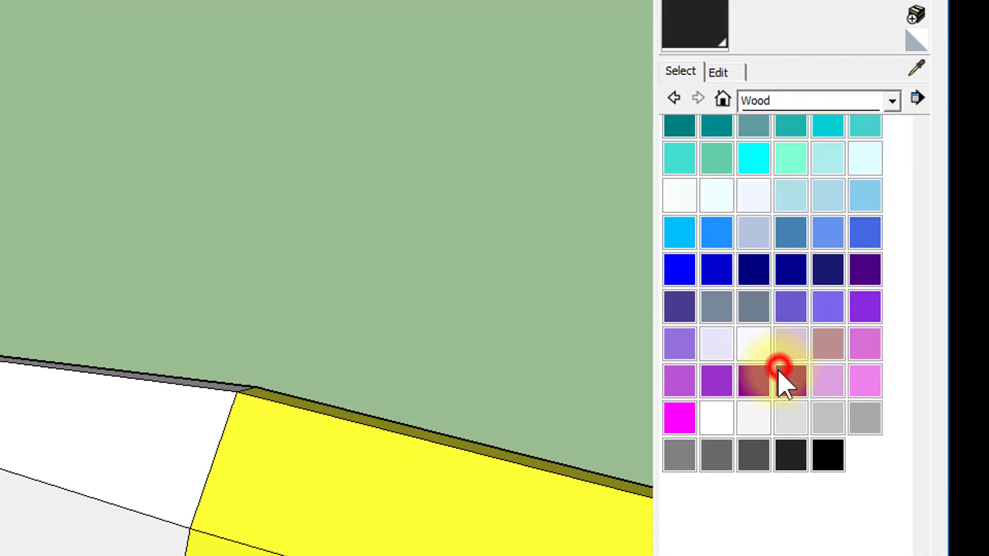
pyautogui.click(715, 161)
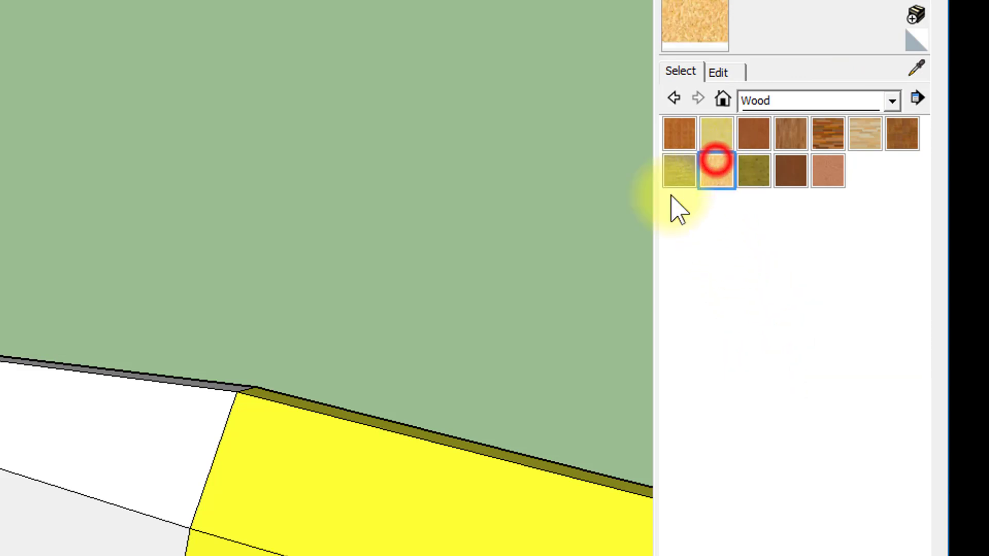
pyautogui.click(66, 427)
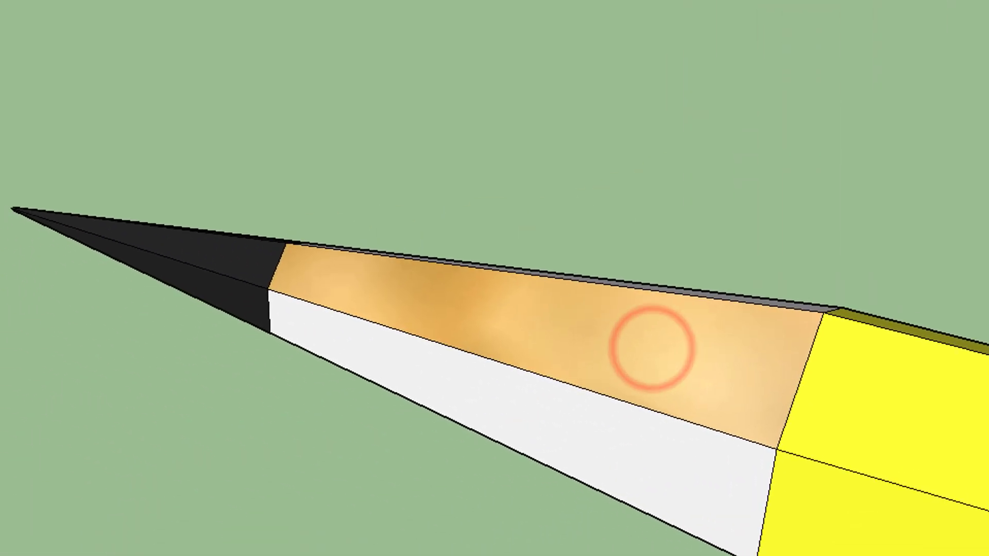
pyautogui.click(726, 501)
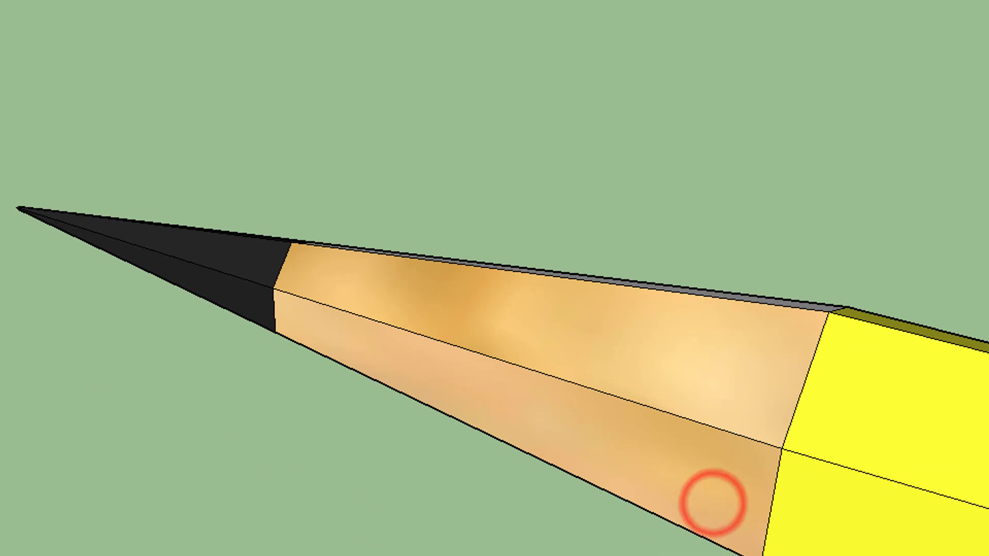
pyautogui.moveTo(711, 500)
pyautogui.mouseDown(button='middle')
pyautogui.moveTo(663, 322)
pyautogui.moveTo(608, 3)
pyautogui.mouseUp(button='middle')
pyautogui.click(692, 338)
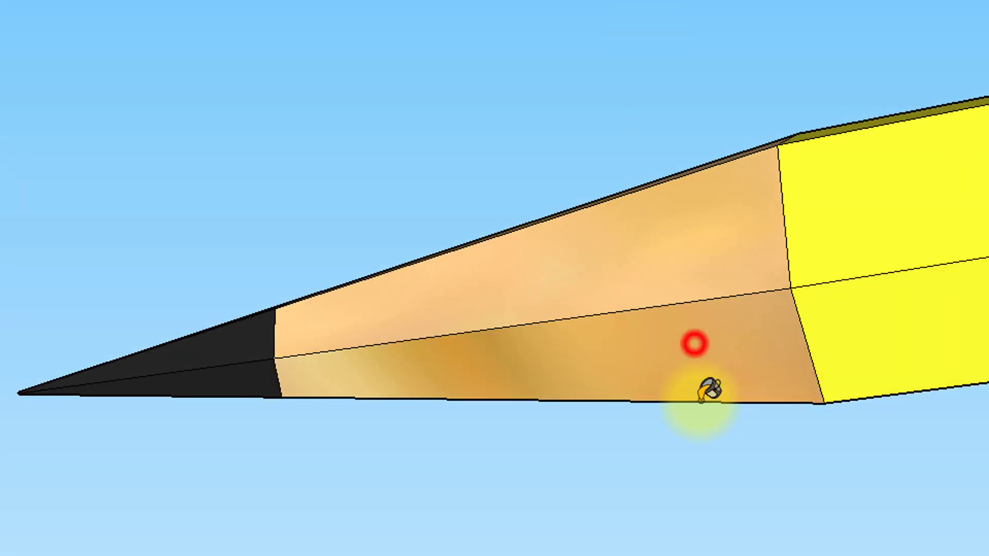
# Paint the remaining sharpened faces around the other side of the tip with Wood OSB.
pyautogui.moveTo(639, 301); pyautogui.dragTo(566, 464, button='middle')
pyautogui.moveTo(567, 371); pyautogui.dragTo(69, 244, button='middle')
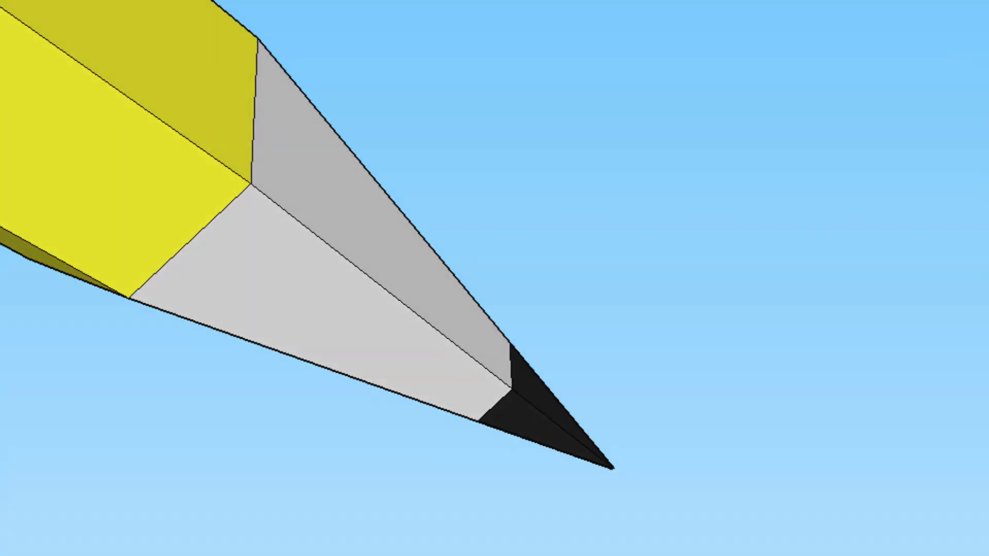
pyautogui.click(242, 250)
pyautogui.click(270, 176)
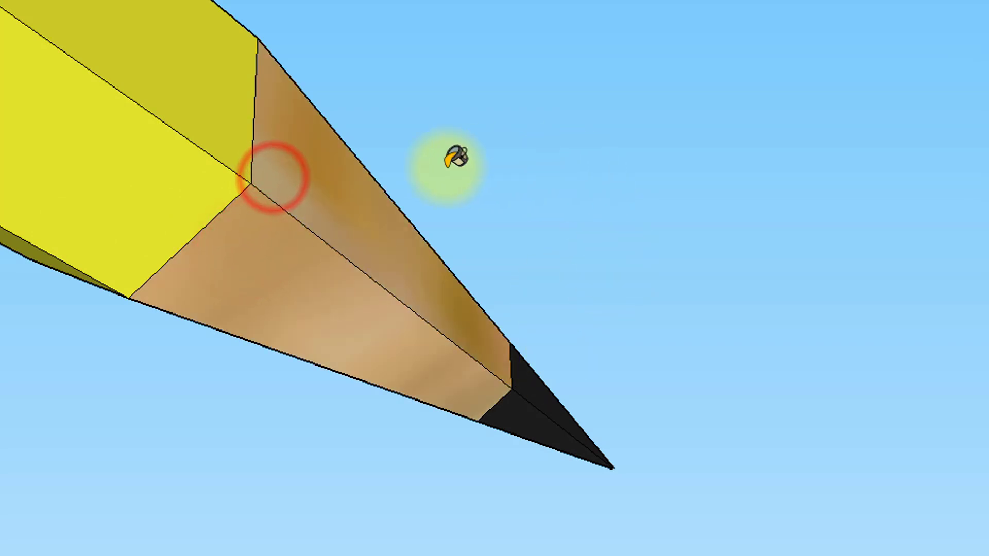
pyautogui.moveTo(452, 154); pyautogui.dragTo(253, 548, button='middle')
pyautogui.click(223, 389)
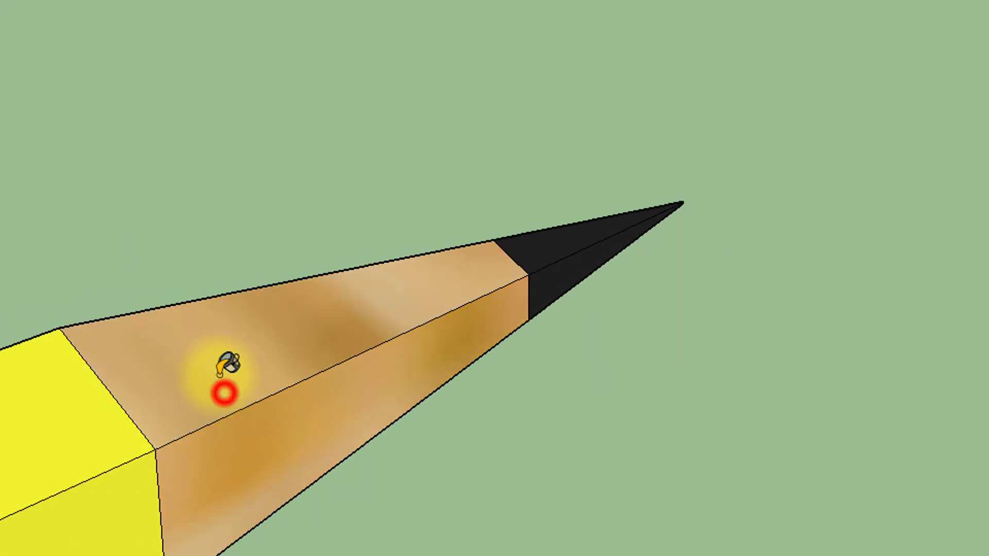
# Sample Metal Steel Textured White from the ferrule and paint an exposed white sliver where the ferrule meets the yellow body.
pyautogui.moveTo(0, 239)
pyautogui.mouseDown(button='middle')
pyautogui.moveTo(615, 515)
pyautogui.moveTo(936, 57)
pyautogui.moveTo(950, 97)
pyautogui.moveTo(874, 105)
pyautogui.mouseUp(button='middle')
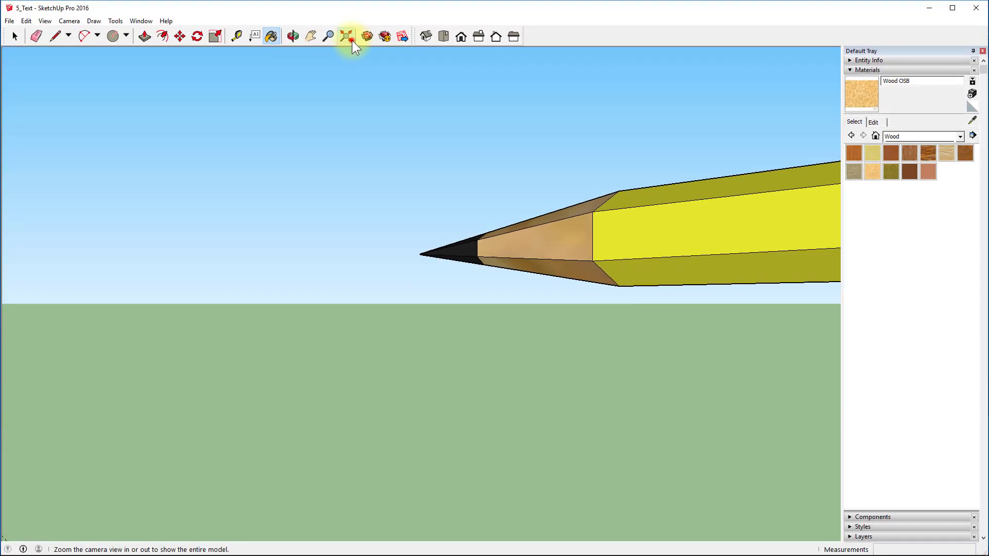
pyautogui.click(351, 39)
pyautogui.scroll(-6, 309, 296)
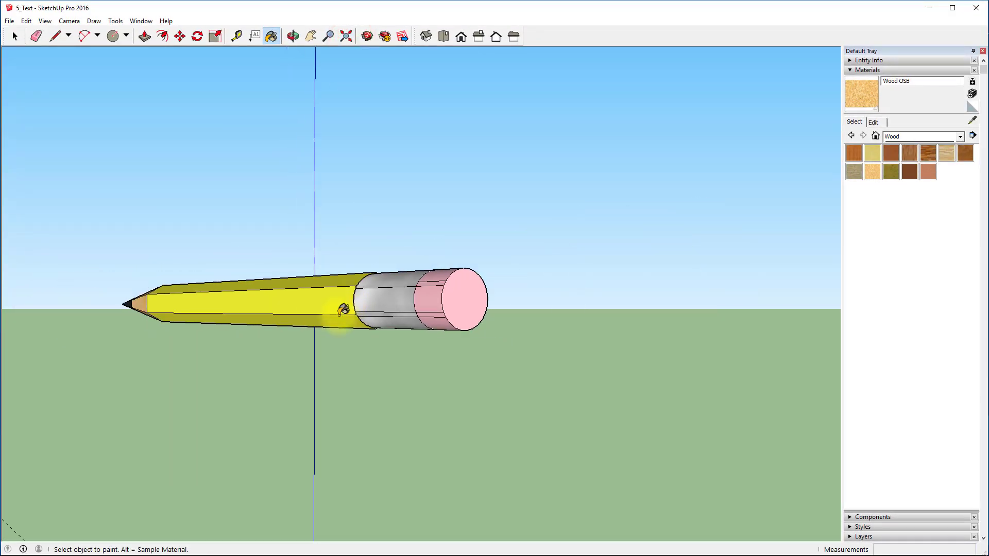
pyautogui.moveTo(254, 338)
pyautogui.mouseDown(button='middle')
pyautogui.moveTo(412, 366)
pyautogui.moveTo(758, 223)
pyautogui.moveTo(845, 388)
pyautogui.moveTo(658, 408)
pyautogui.mouseUp(button='middle')
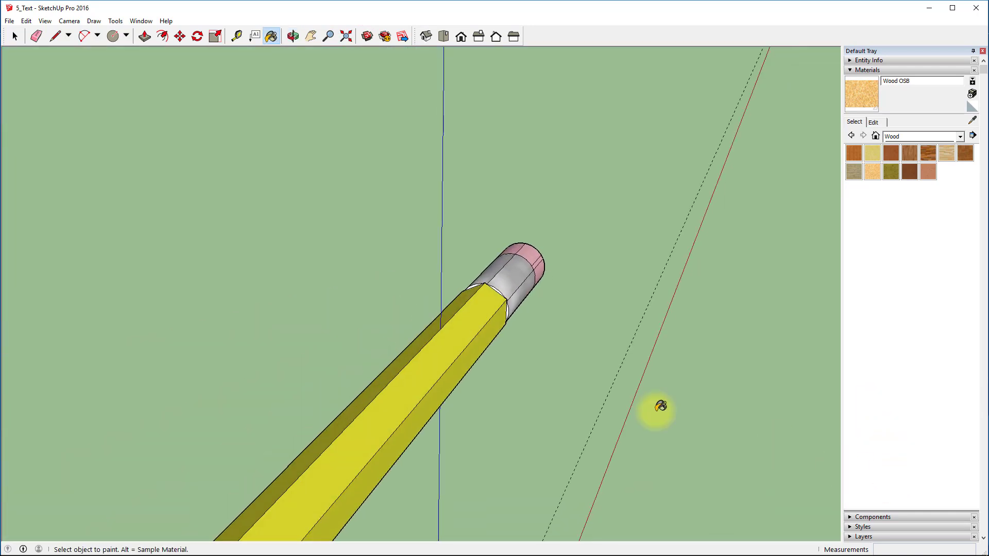
pyautogui.moveTo(252, 276); pyautogui.dragTo(317, 354, button='middle')
pyautogui.scroll(4, 437, 305)
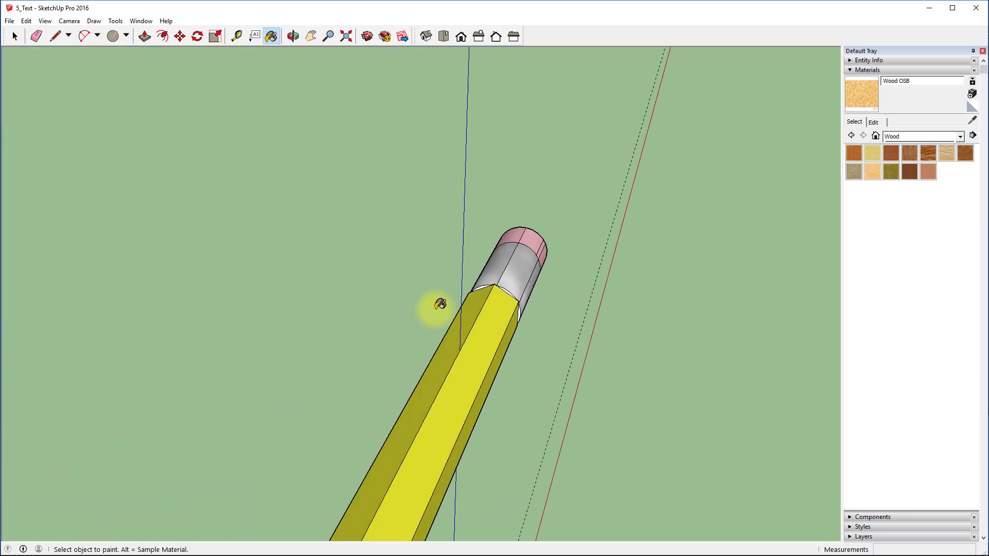
pyautogui.scroll(2, 473, 257)
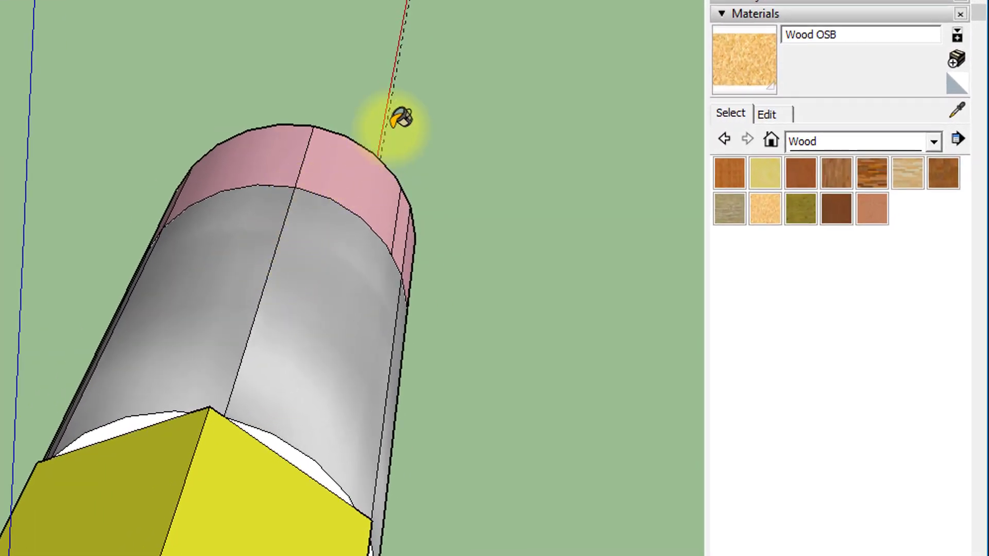
pyautogui.click(957, 114)
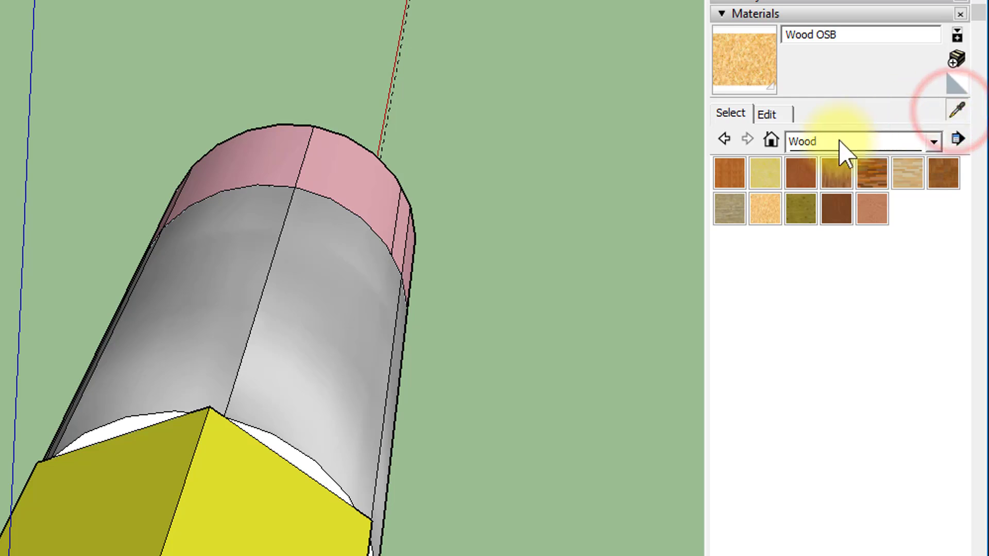
pyautogui.click(200, 325)
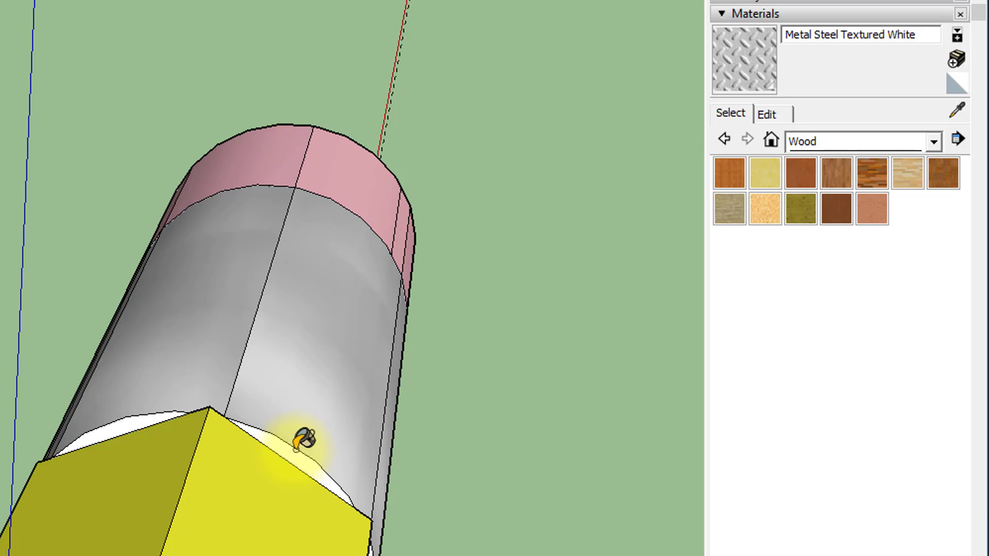
pyautogui.click(292, 453)
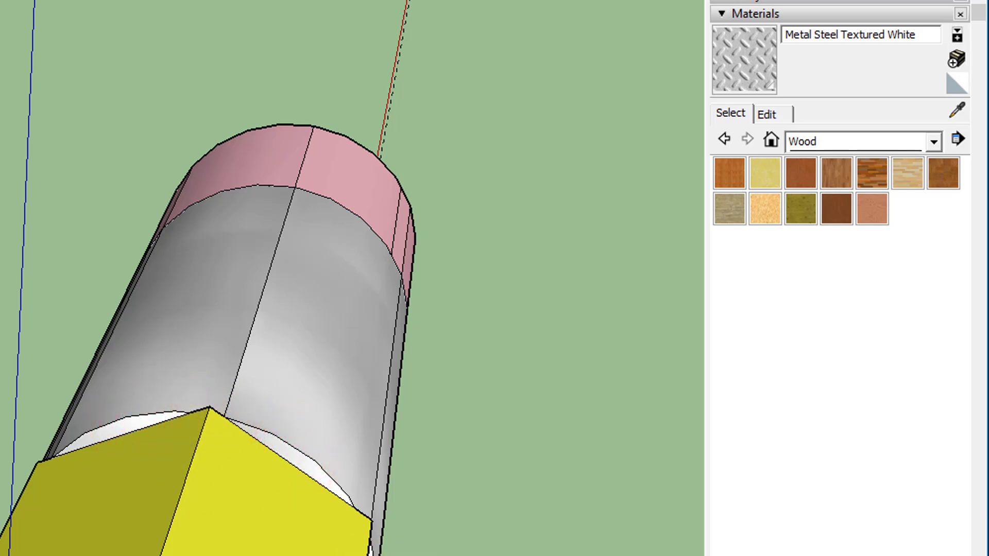
# Paint the other exposed slivers at the ferrule's body end, underneath and beside the lettering, with Metal Steel Textured White.
pyautogui.moveTo(309, 536); pyautogui.dragTo(211, 248, button='middle')
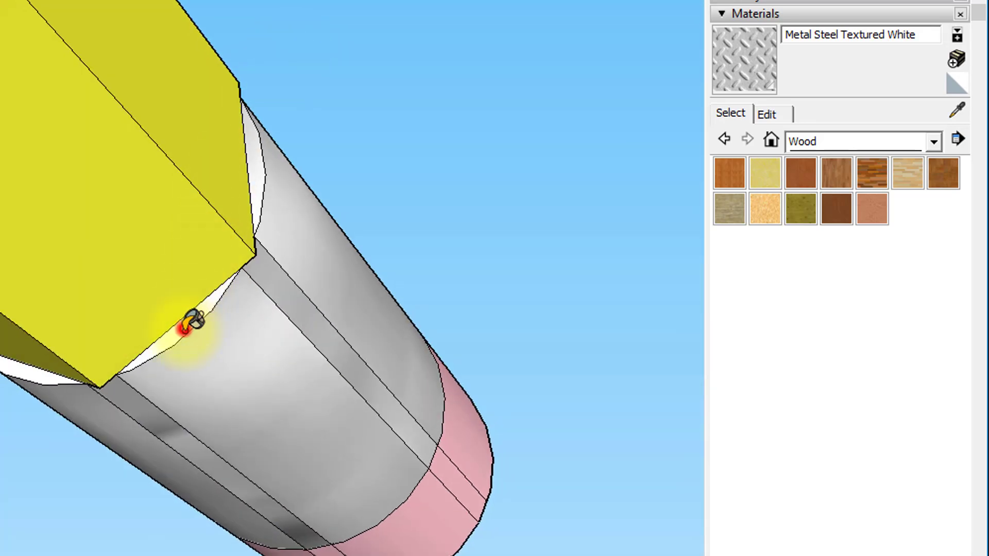
pyautogui.click(183, 327)
pyautogui.moveTo(183, 326); pyautogui.dragTo(268, 447, button='middle')
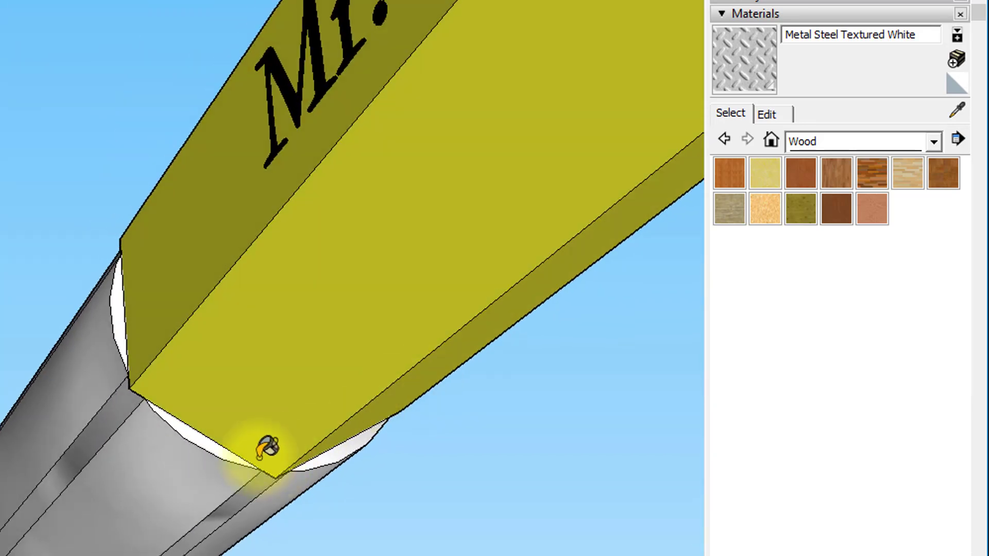
pyautogui.click(207, 444)
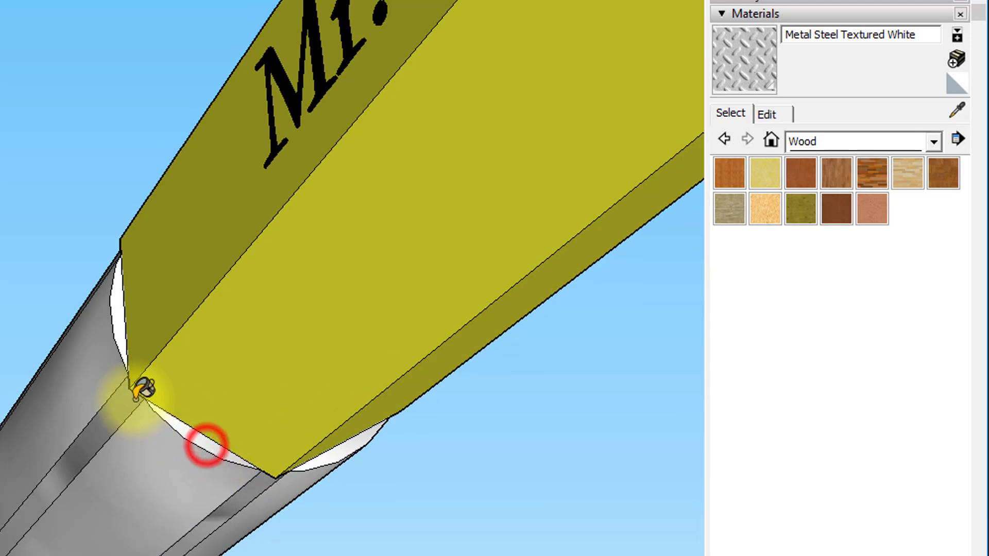
pyautogui.click(117, 312)
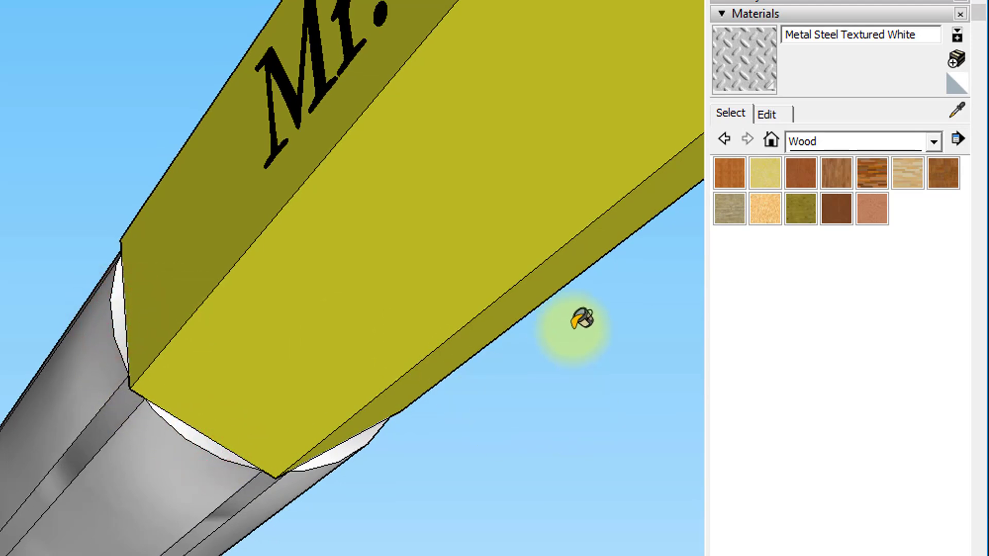
# Inspect the painted pencil from the ferrule and eraser end to the sharpened wood and lead tip.
pyautogui.scroll(-3, 478, 207)
pyautogui.scroll(-4, 469, 217)
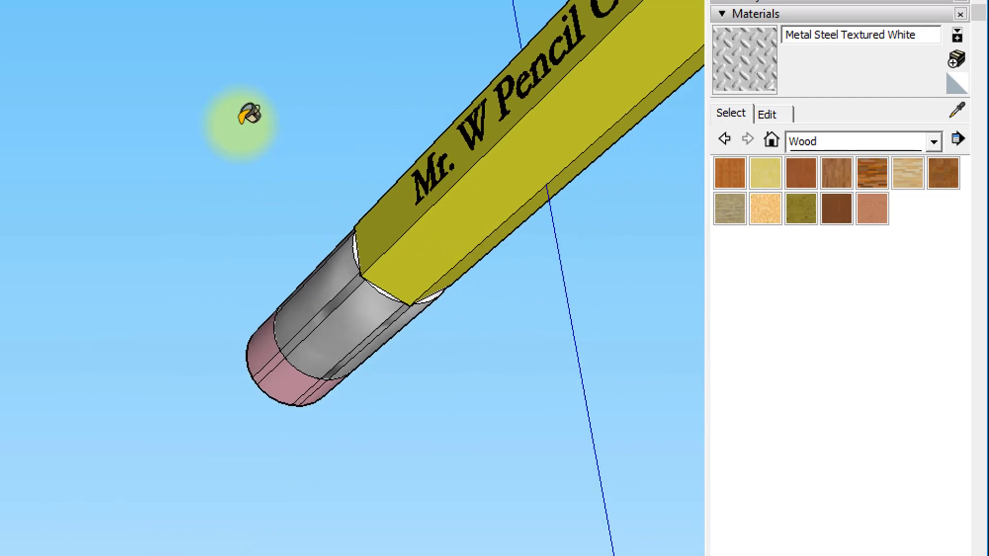
pyautogui.moveTo(501, 173)
pyautogui.mouseDown(button='middle')
pyautogui.moveTo(411, 212)
pyautogui.moveTo(230, 353)
pyautogui.moveTo(307, 418)
pyautogui.mouseUp(button='middle')
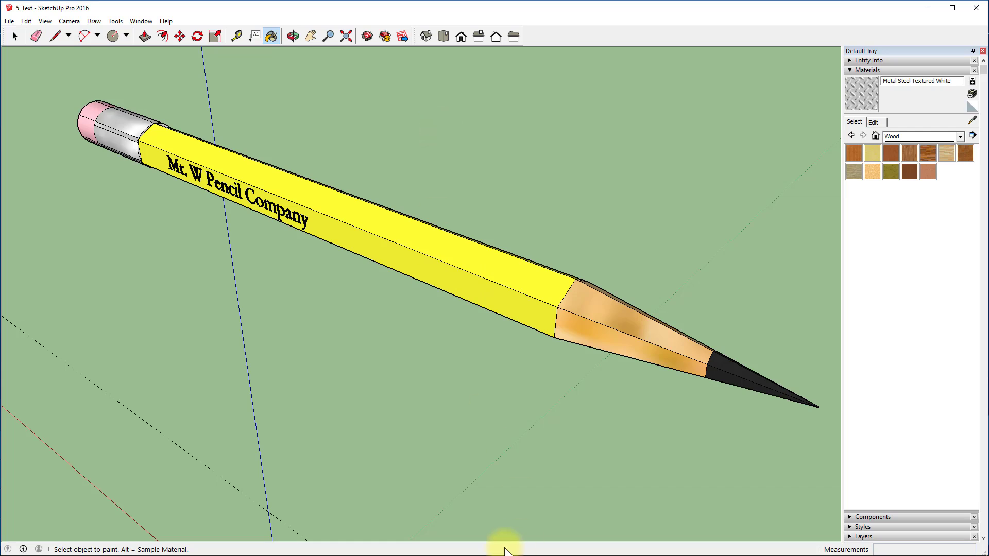
pyautogui.moveTo(618, 507)
pyautogui.mouseDown(button='middle')
pyautogui.moveTo(718, 465)
pyautogui.moveTo(735, 406)
pyautogui.moveTo(724, 391)
pyautogui.moveTo(667, 420)
pyautogui.moveTo(654, 473)
pyautogui.moveTo(672, 468)
pyautogui.mouseUp(button='middle')
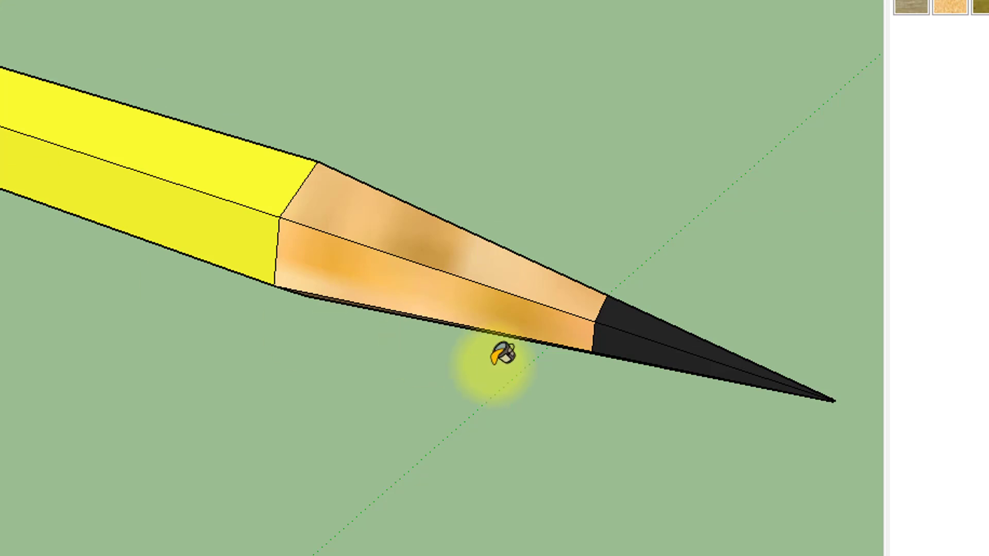
pyautogui.moveTo(638, 360)
pyautogui.mouseDown(button='middle')
pyautogui.moveTo(709, 252)
pyautogui.moveTo(720, 190)
pyautogui.moveTo(759, 217)
pyautogui.mouseUp(button='middle')
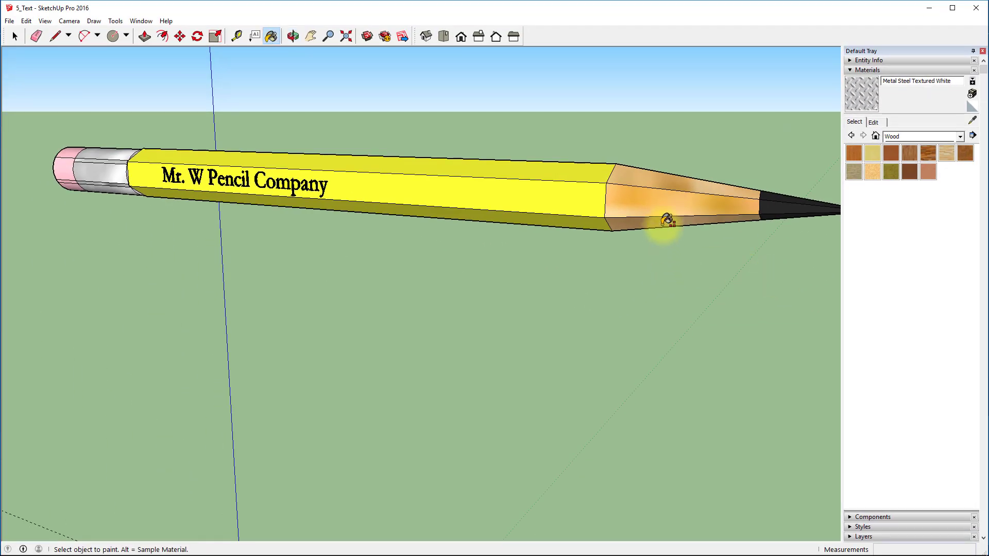
# Select the pencil's whole sharpened tip, wood and lead, and shorten it along the red axis to a scale of about 0.64.
pyautogui.moveTo(662, 221)
pyautogui.mouseDown(button='middle')
pyautogui.moveTo(410, 288)
pyautogui.moveTo(614, 271)
pyautogui.mouseUp(button='middle')
pyautogui.scroll(3, 457, 266)
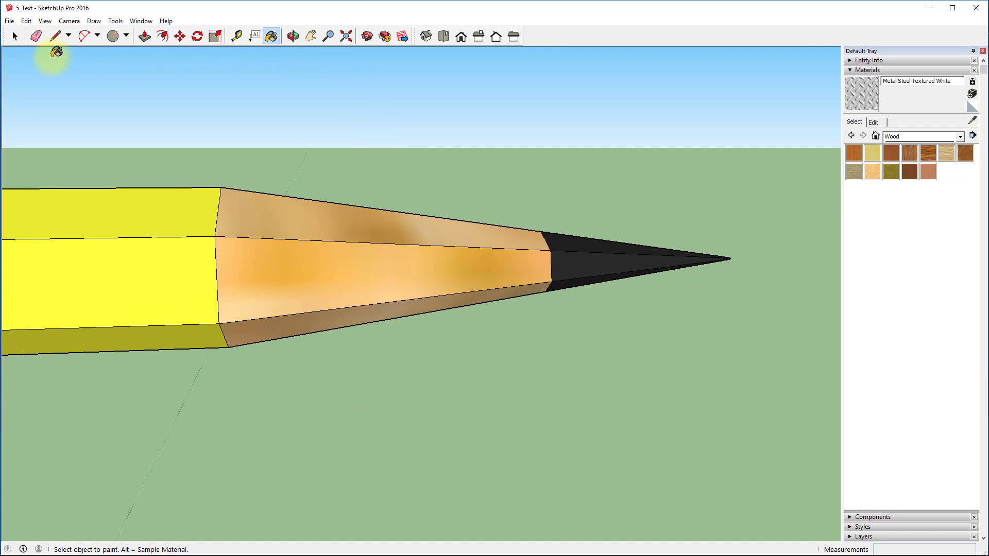
pyautogui.click(14, 37)
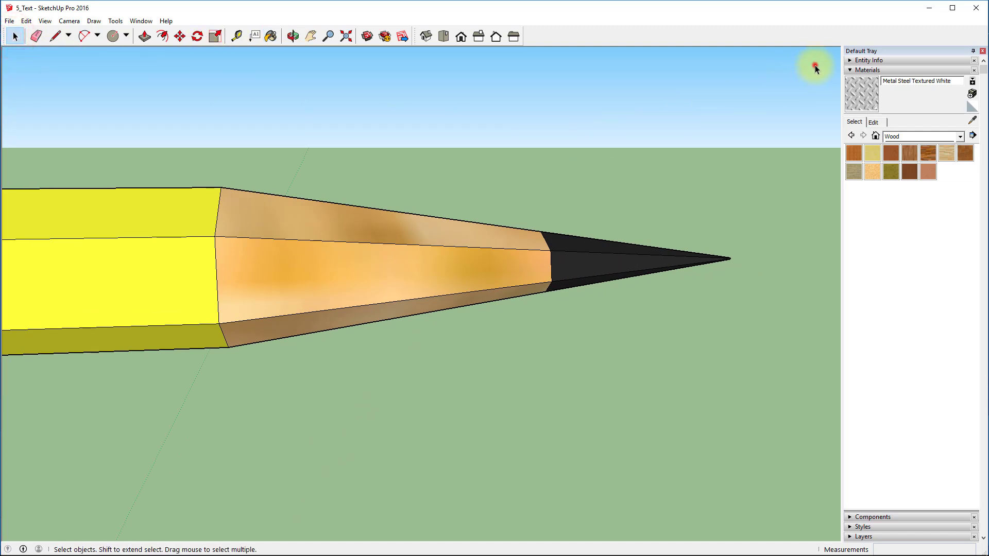
pyautogui.moveTo(815, 65); pyautogui.dragTo(709, 159)
pyautogui.moveTo(281, 420); pyautogui.dragTo(281, 419)
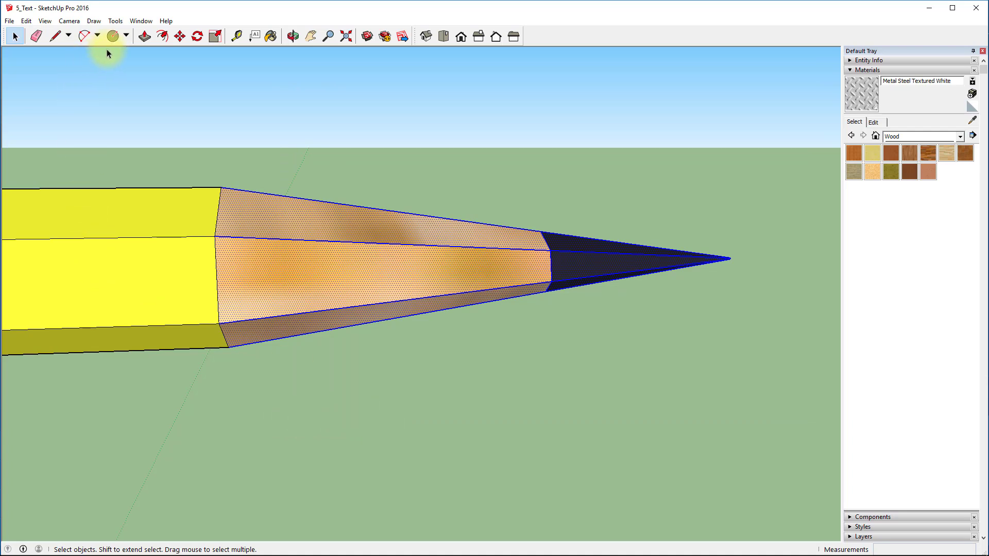
pyautogui.click(214, 35)
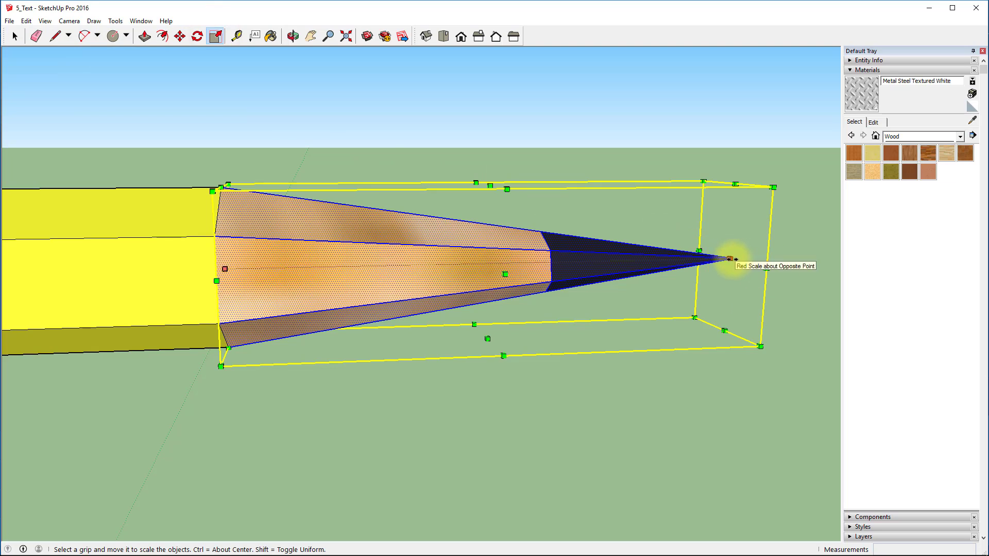
pyautogui.moveTo(730, 260); pyautogui.dragTo(563, 262)
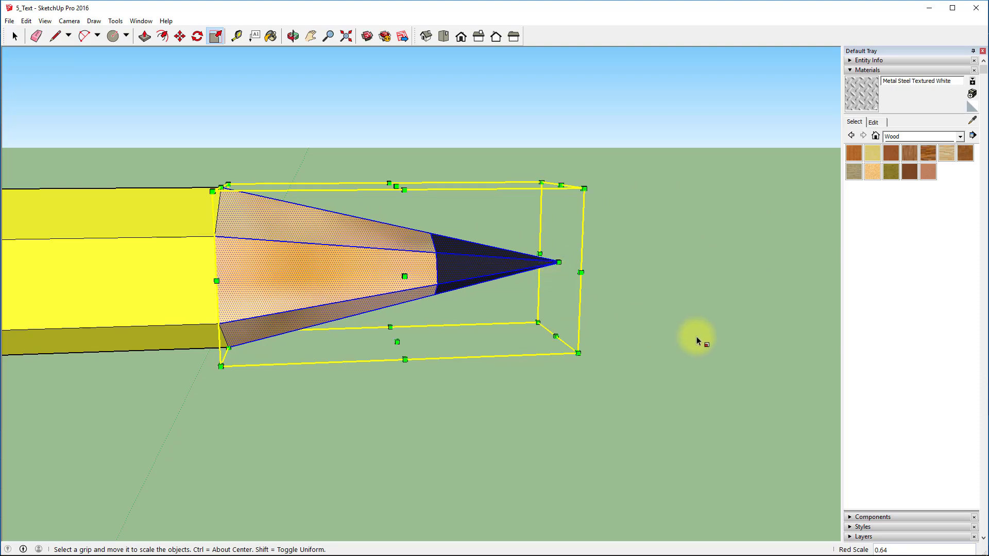
pyautogui.moveTo(695, 342)
pyautogui.mouseDown(button='middle')
pyautogui.moveTo(600, 404)
pyautogui.moveTo(393, 486)
pyautogui.moveTo(252, 479)
pyautogui.moveTo(435, 473)
pyautogui.moveTo(603, 302)
pyautogui.moveTo(661, 261)
pyautogui.moveTo(629, 424)
pyautogui.moveTo(422, 503)
pyautogui.moveTo(308, 489)
pyautogui.mouseUp(button='middle')
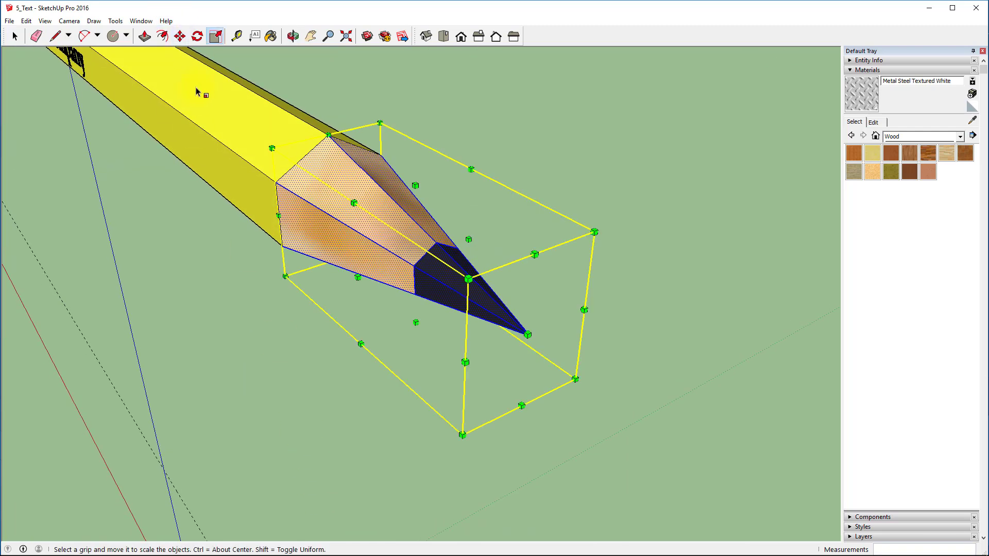
pyautogui.scroll(-3, 196, 92)
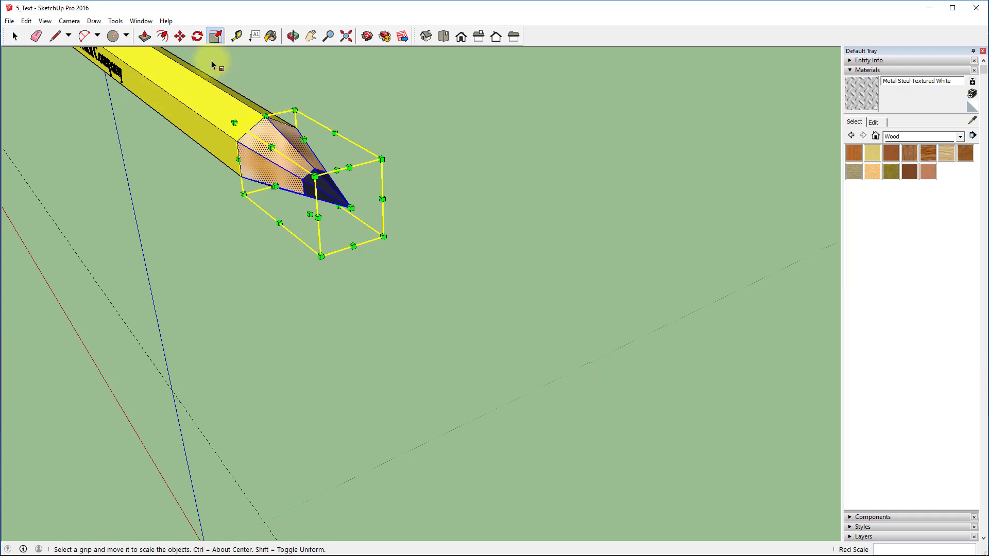
pyautogui.moveTo(212, 80)
pyautogui.keyDown('shift'); pyautogui.mouseDown(button='middle')
pyautogui.moveTo(309, 206)
pyautogui.moveTo(434, 286)
pyautogui.mouseUp(button='middle'); pyautogui.keyUp('shift')
pyautogui.moveTo(461, 338)
pyautogui.mouseDown(button='middle')
pyautogui.moveTo(482, 311)
pyautogui.moveTo(541, 312)
pyautogui.mouseUp(button='middle')
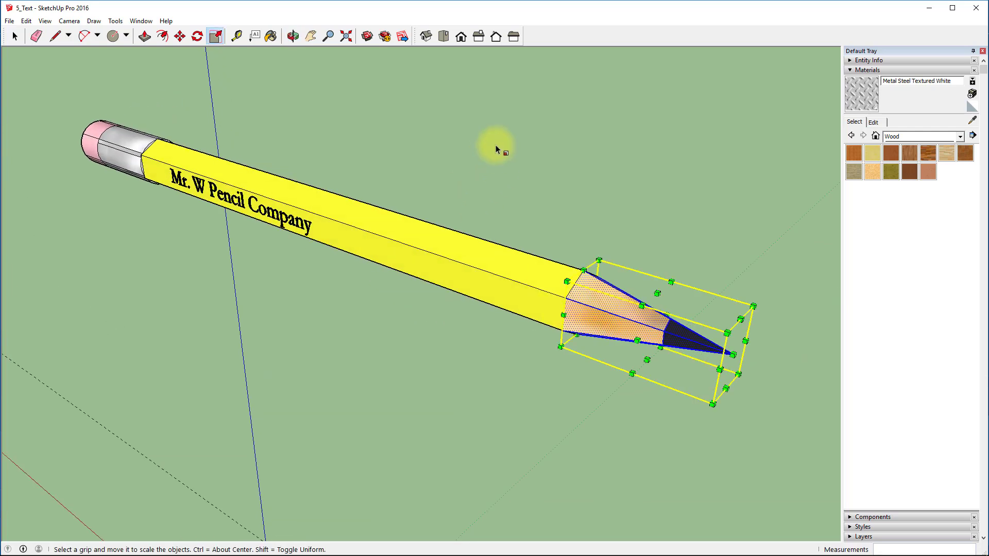